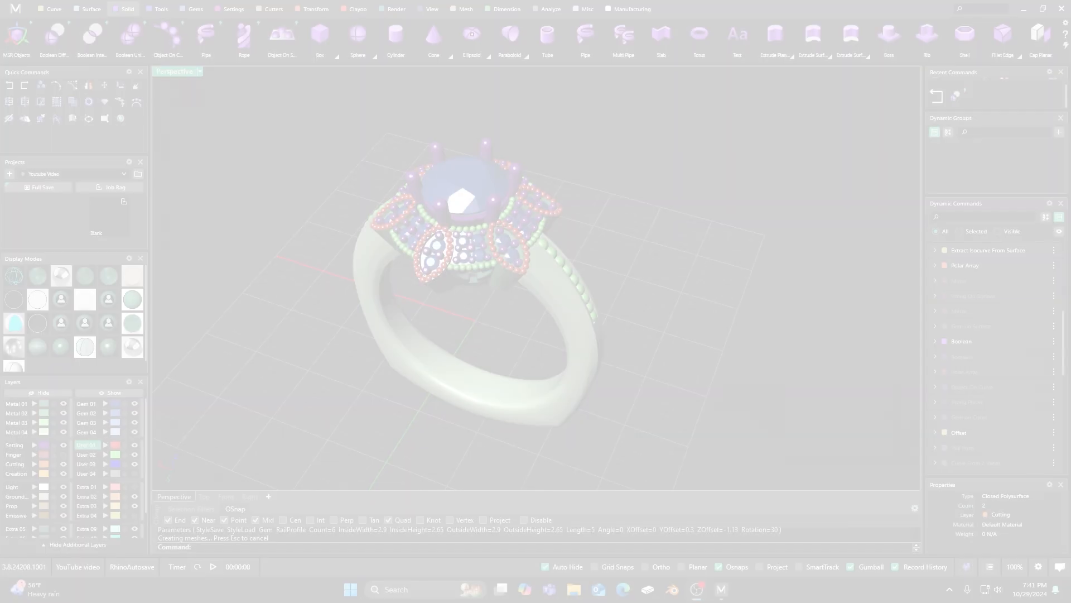
- Select the entire ring and make a full save of the project, clearing the selection once it is saved
scroll(514, 322, "down", 2)
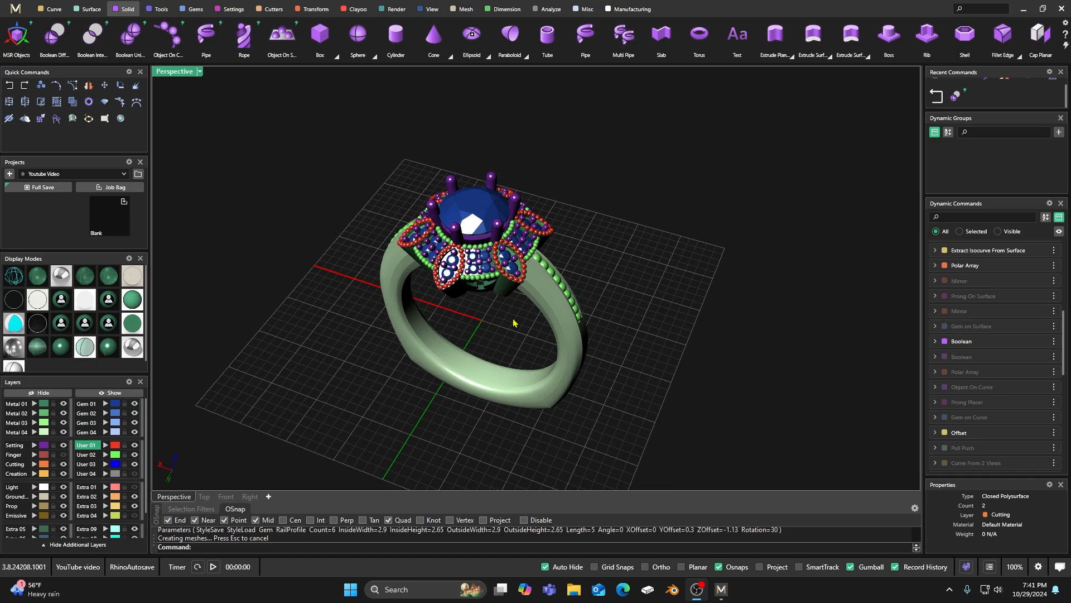
mouse_move(514, 323)
right_mouse_down()
mouse_move(491, 319)
mouse_move(501, 328)
right_mouse_up()
scroll(501, 328, "up", 3)
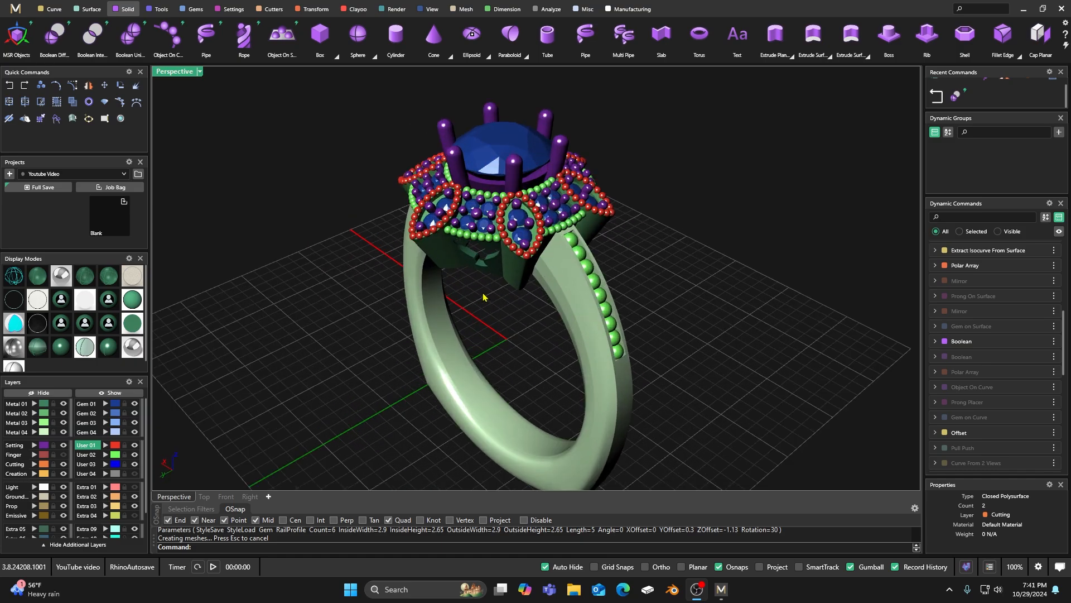
scroll(502, 329, "down", 3)
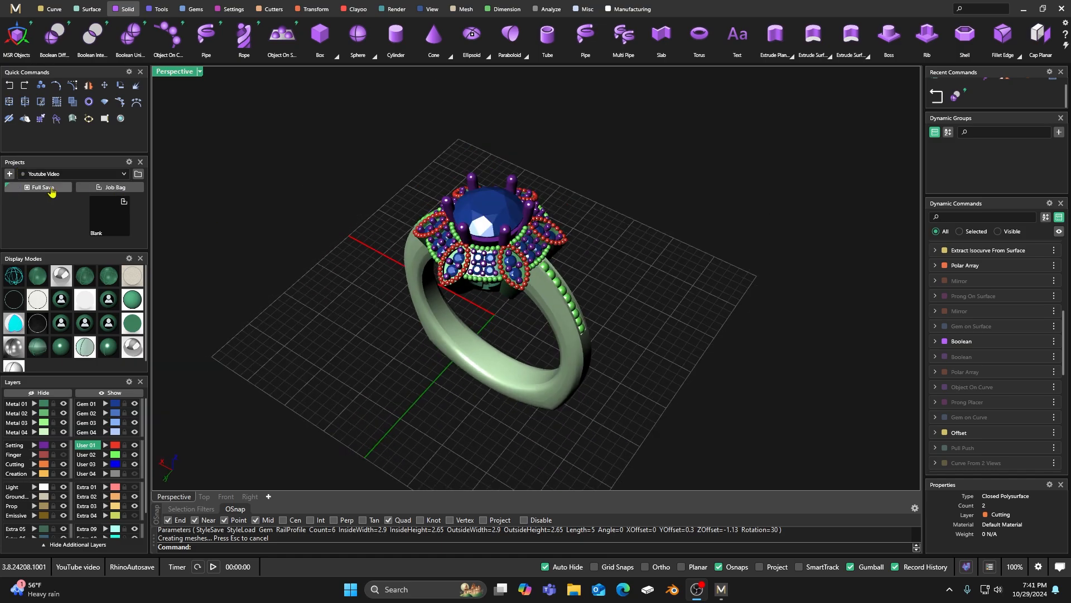
left_click_drag(345, 144, 659, 456)
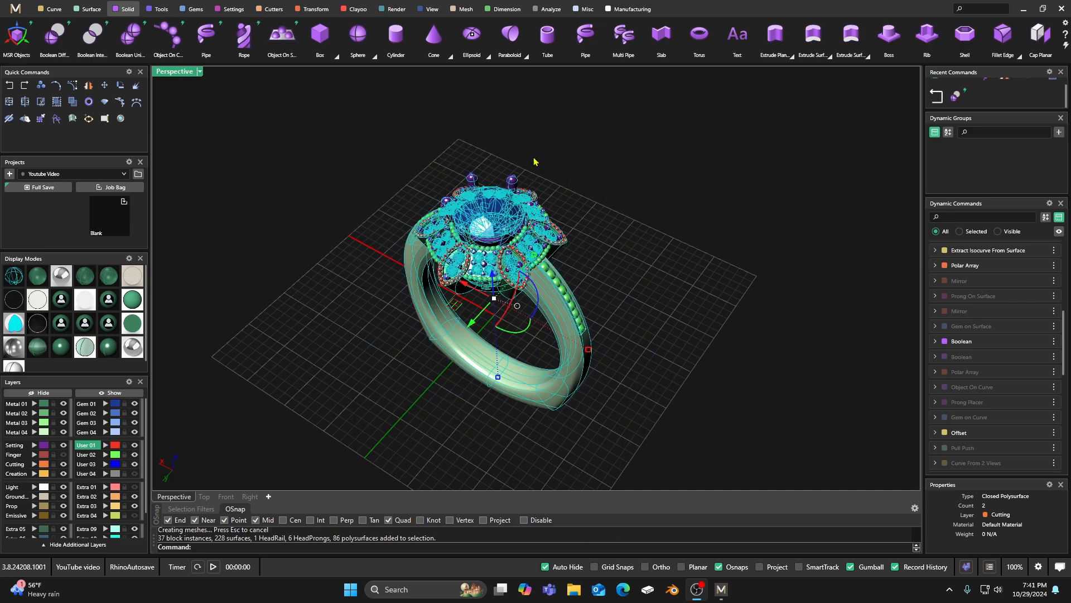
left_click(39, 190)
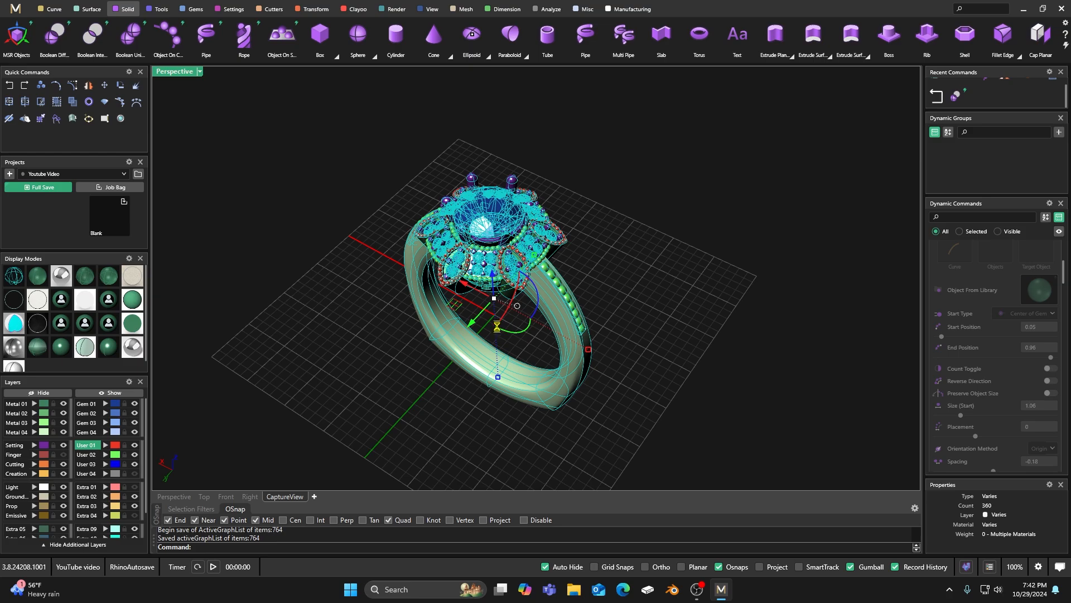
left_click(358, 310)
- Hide the Gem 01 layer so the centre stone and the halo stones are not displayed
right_click_drag(383, 337, 494, 307)
scroll(503, 309, "up", 3)
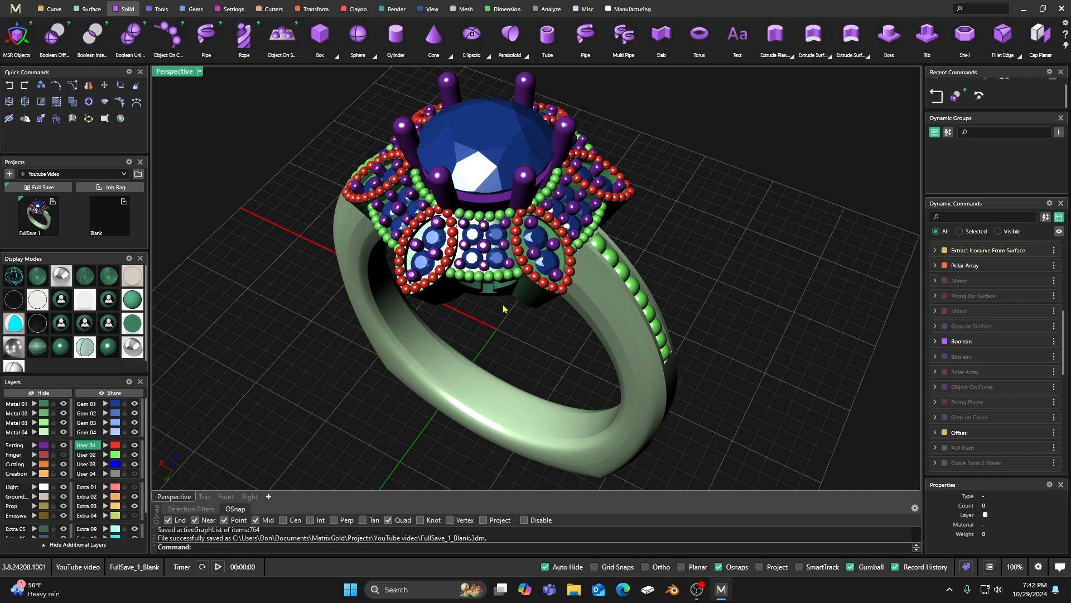
scroll(504, 309, "down", 5)
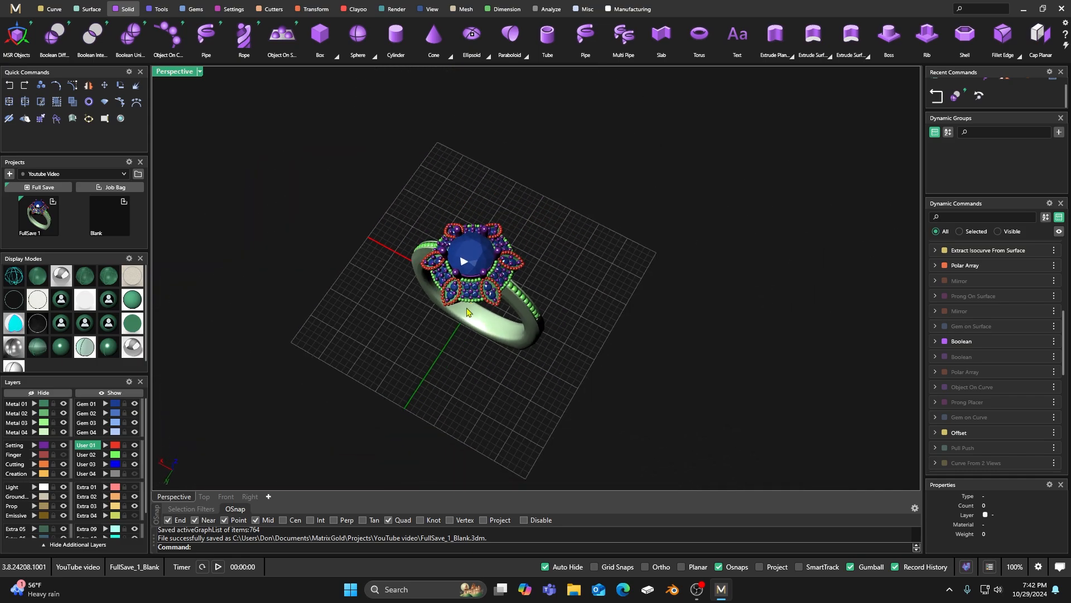
scroll(470, 312, "up", 1)
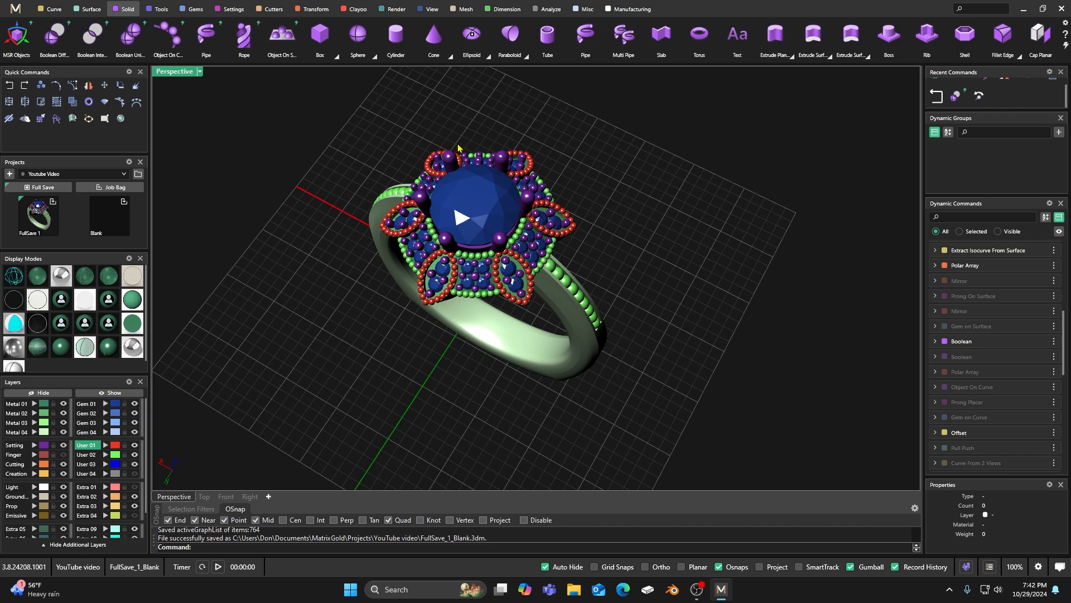
left_click_drag(323, 115, 588, 400)
left_click(134, 404)
left_click_drag(327, 113, 697, 390)
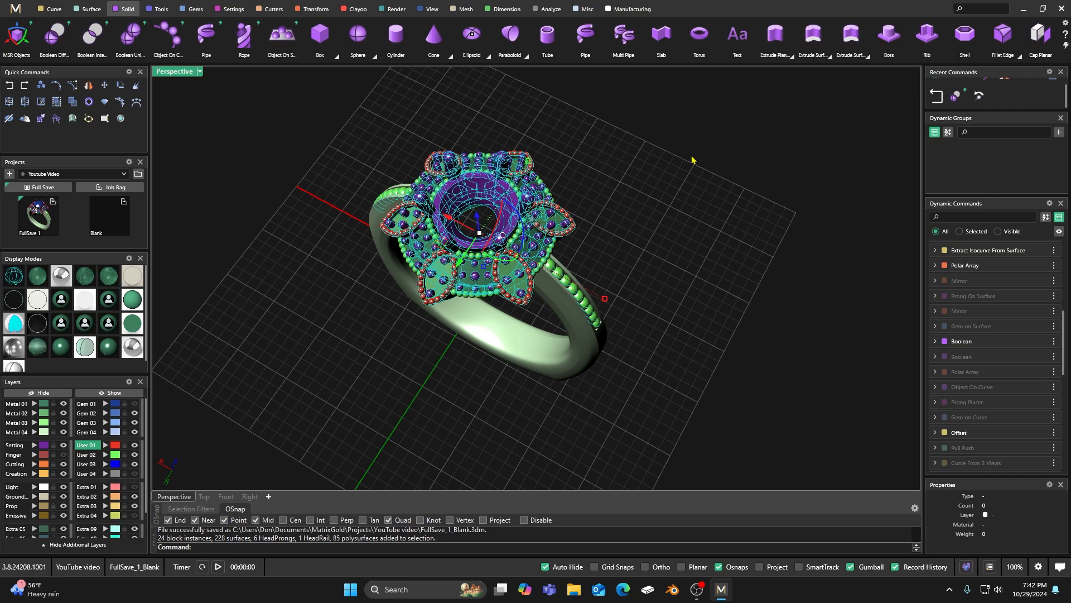
left_click(631, 10)
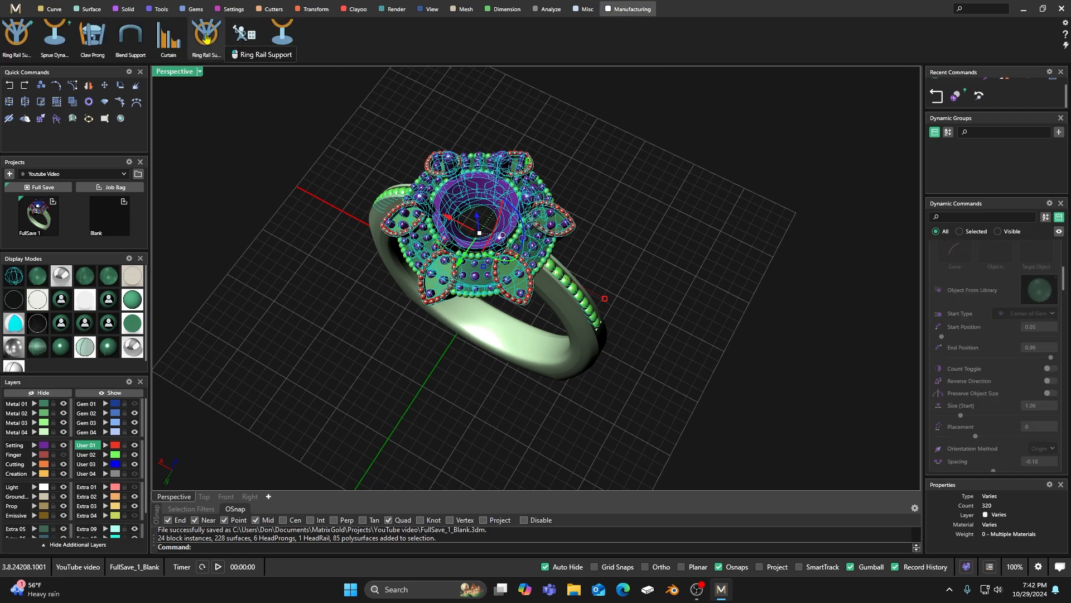
left_click(266, 233)
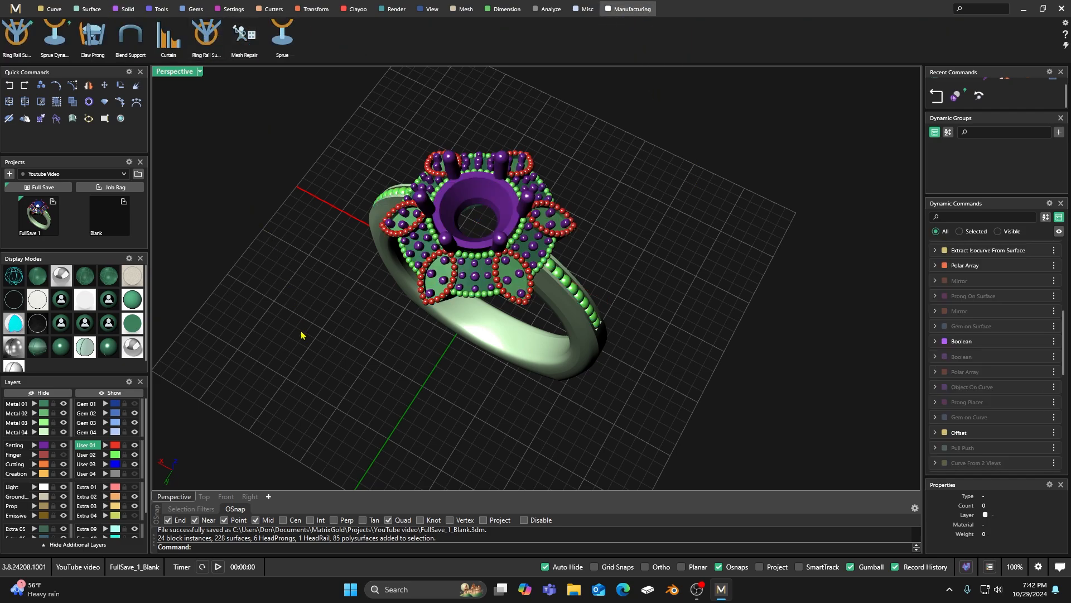
right_click_drag(301, 335, 257, 333)
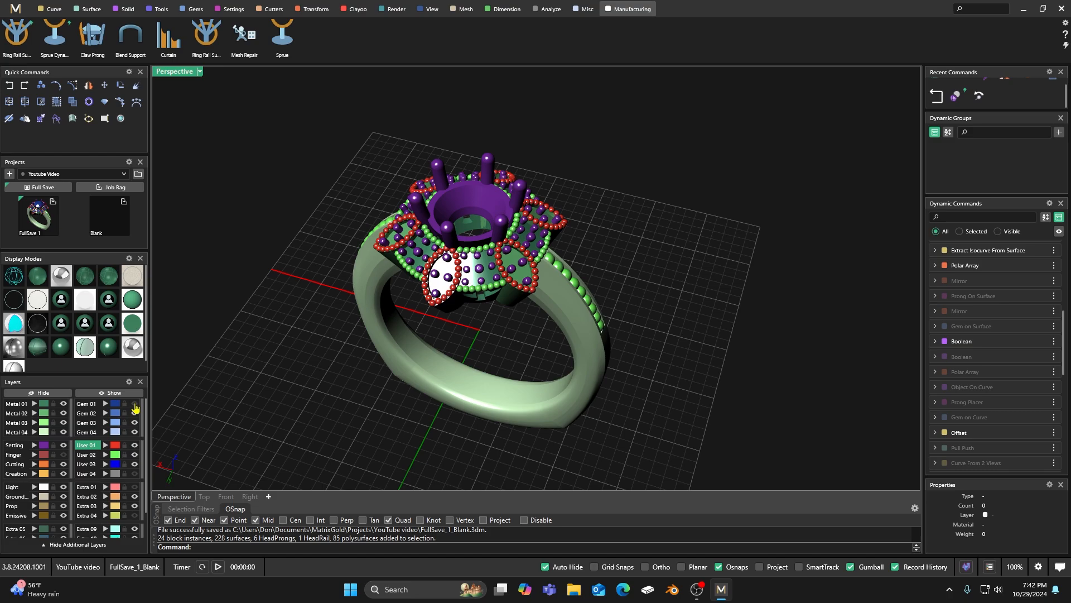
right_click_drag(307, 363, 486, 322)
scroll(484, 319, "up", 4)
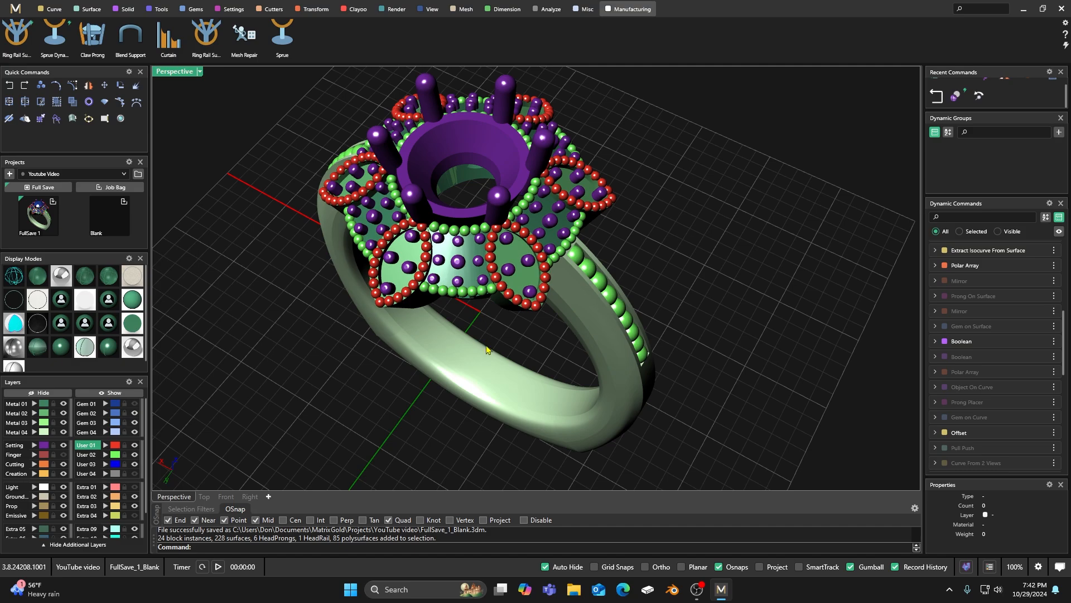
mouse_move(487, 349)
right_mouse_down()
mouse_move(450, 304)
mouse_move(480, 333)
right_mouse_up()
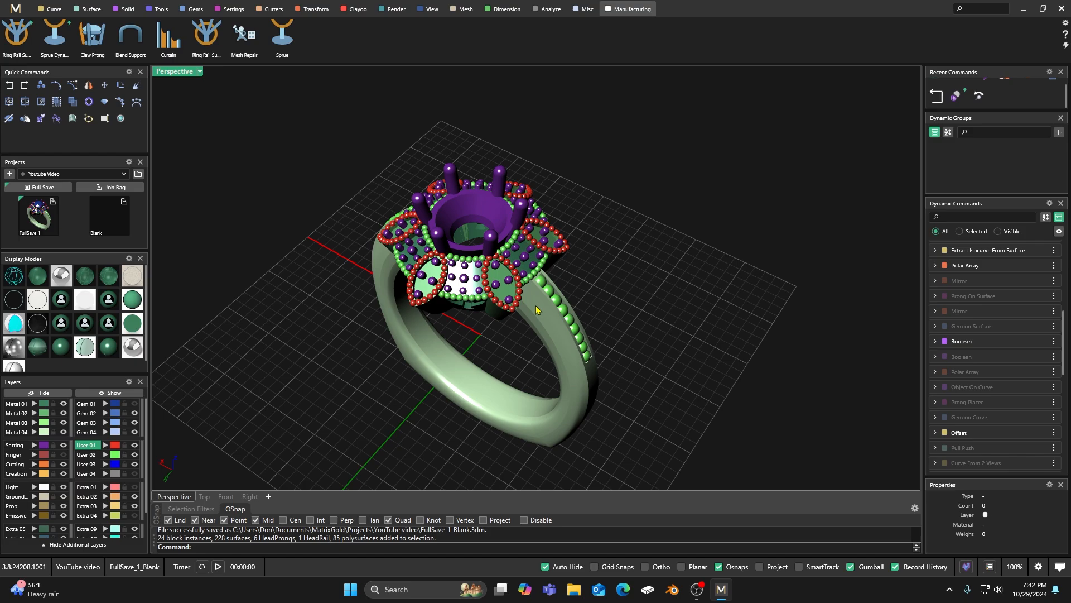
- Try to combine the ring shank with the row of beads beside the head using Boolean Union
left_click(124, 9)
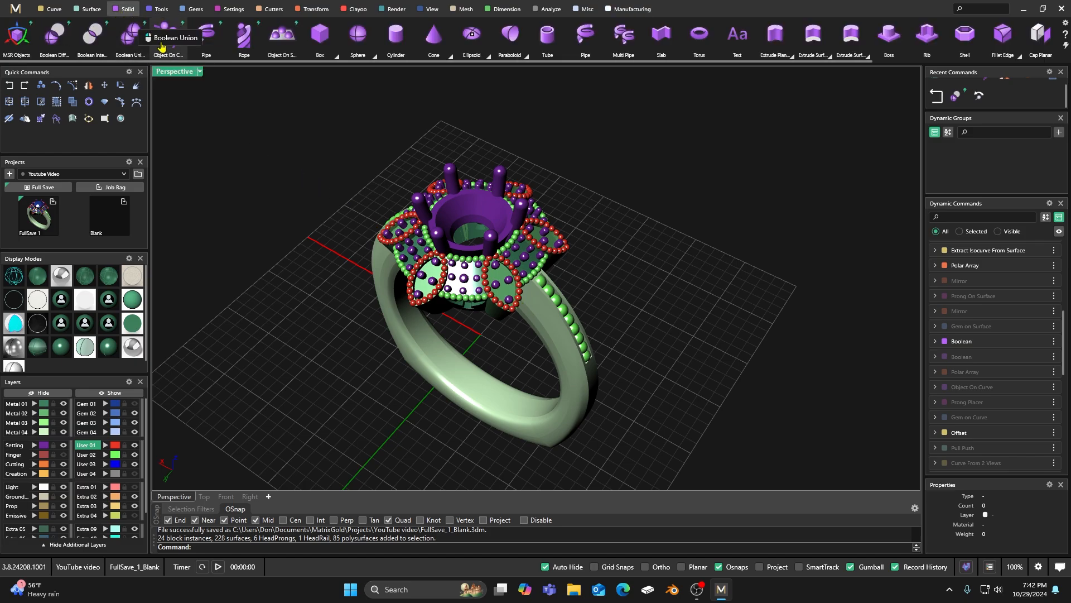
left_click(130, 36)
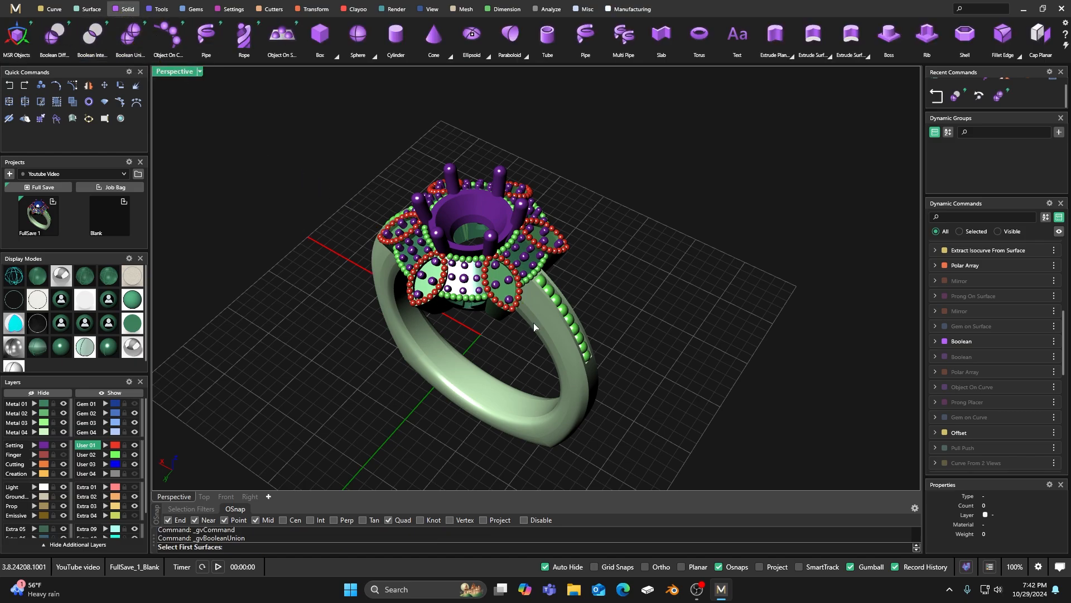
scroll(548, 322, "up", 2)
scroll(548, 323, "up", 2)
left_click(549, 323)
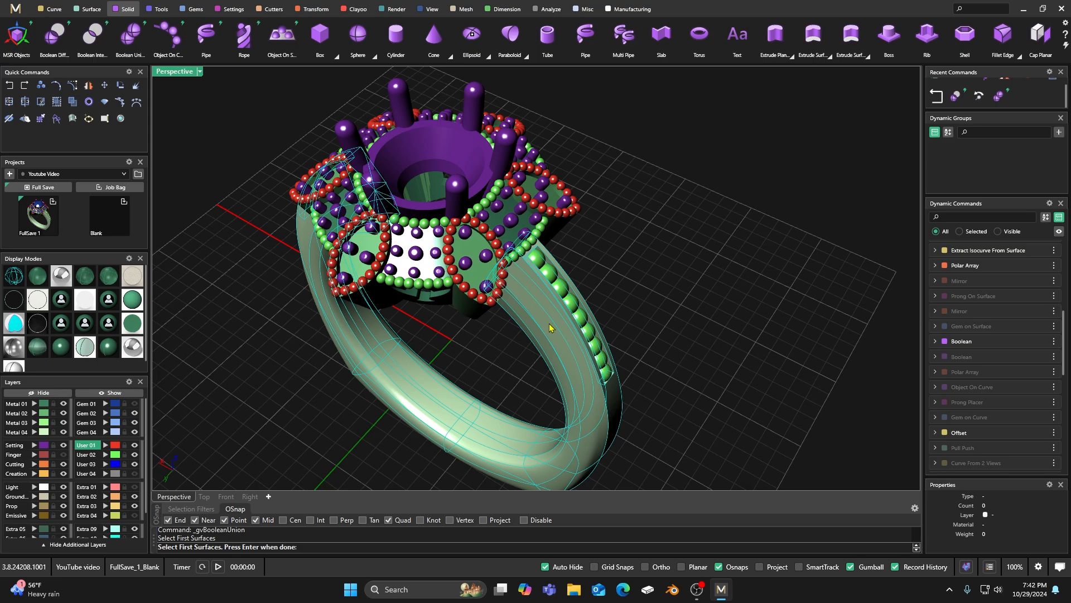
key("Return")
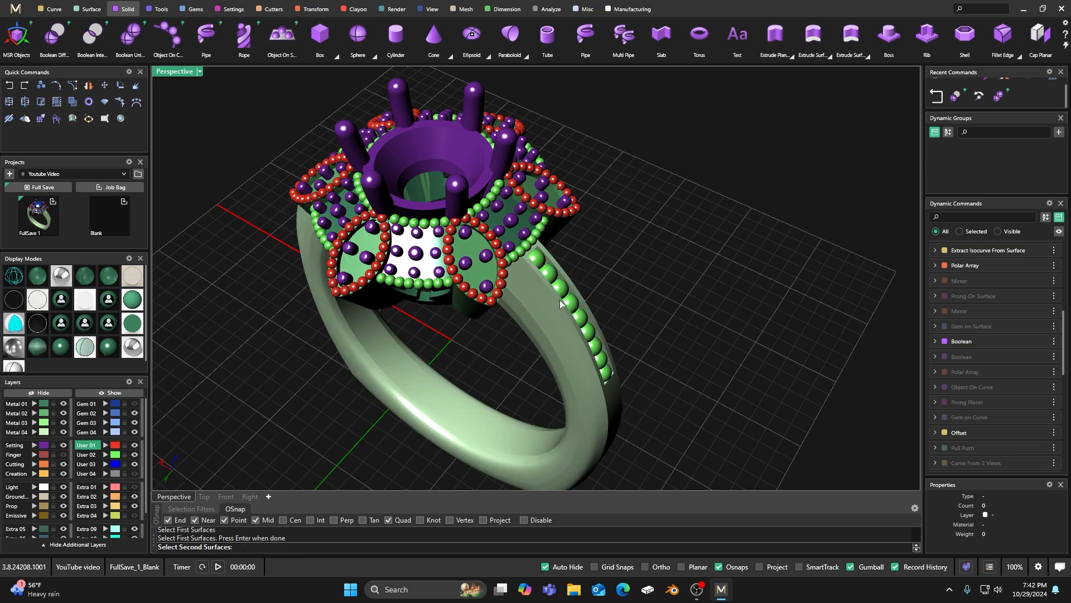
left_click(557, 293)
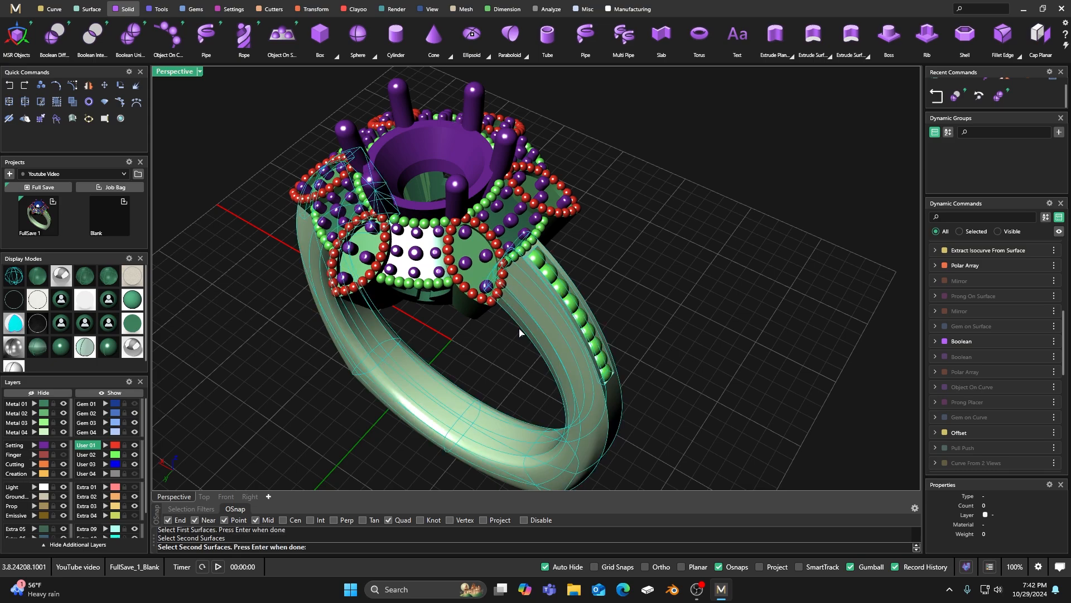
key("Return")
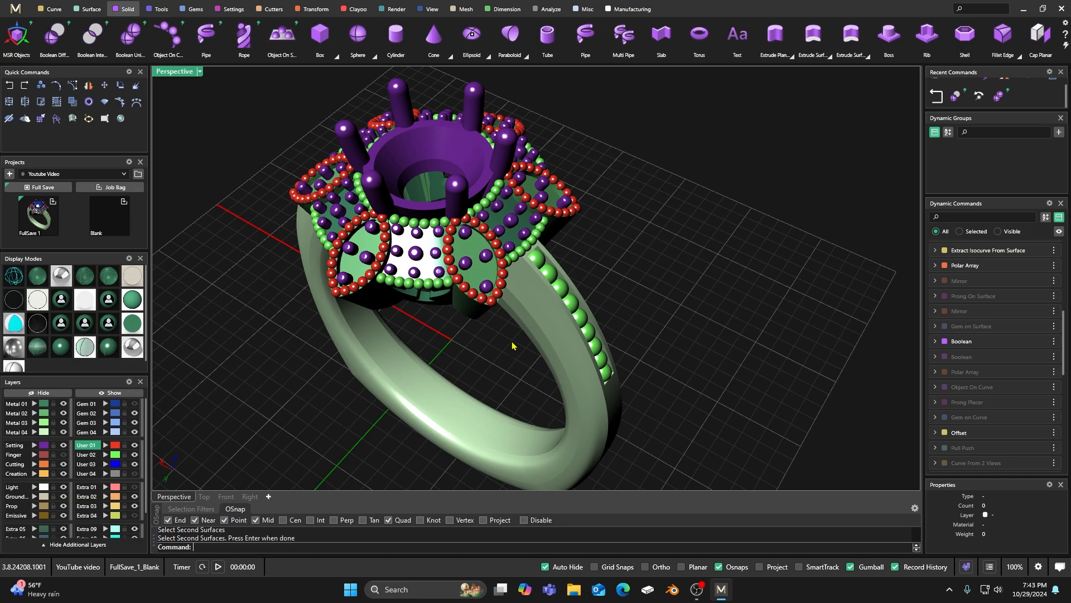
- Show the model shaded with isocurves and Boolean-union the shank with the bead rows on both shoulders, checking that they form one object
key("Return")
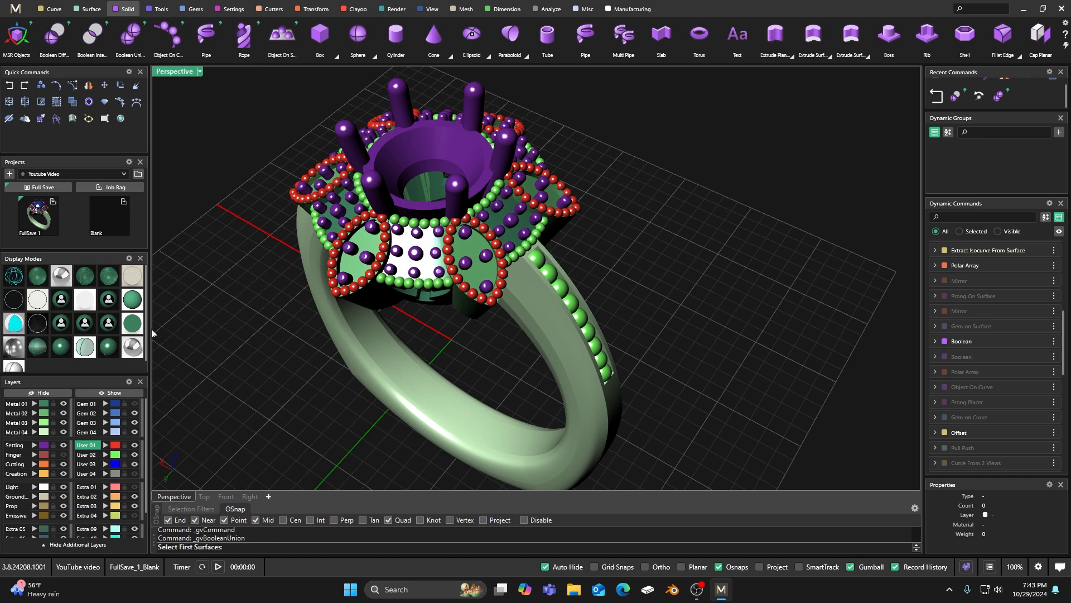
left_click(44, 275)
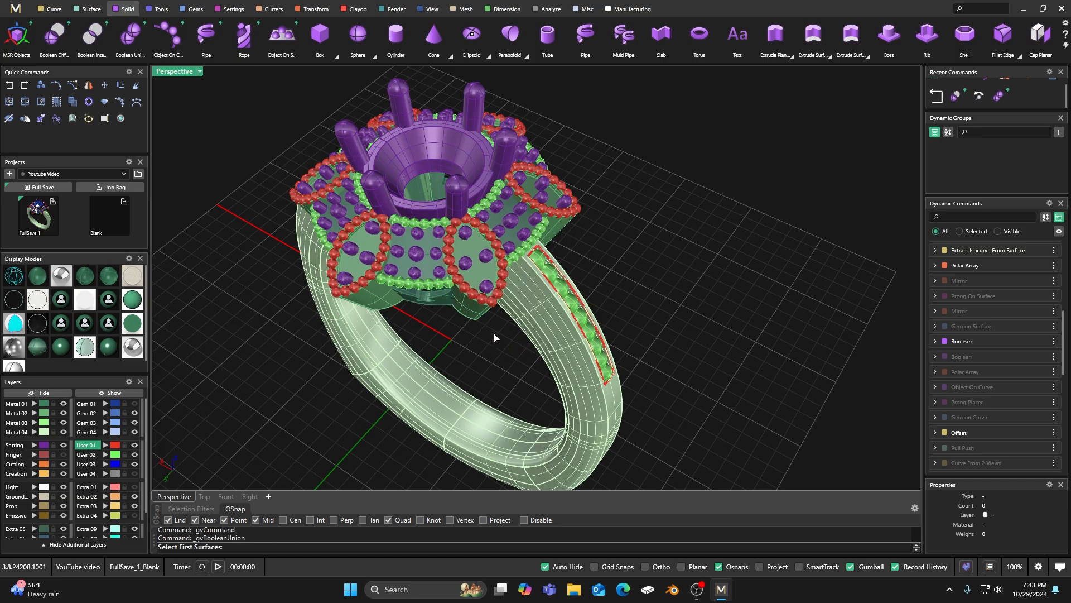
left_click(527, 312)
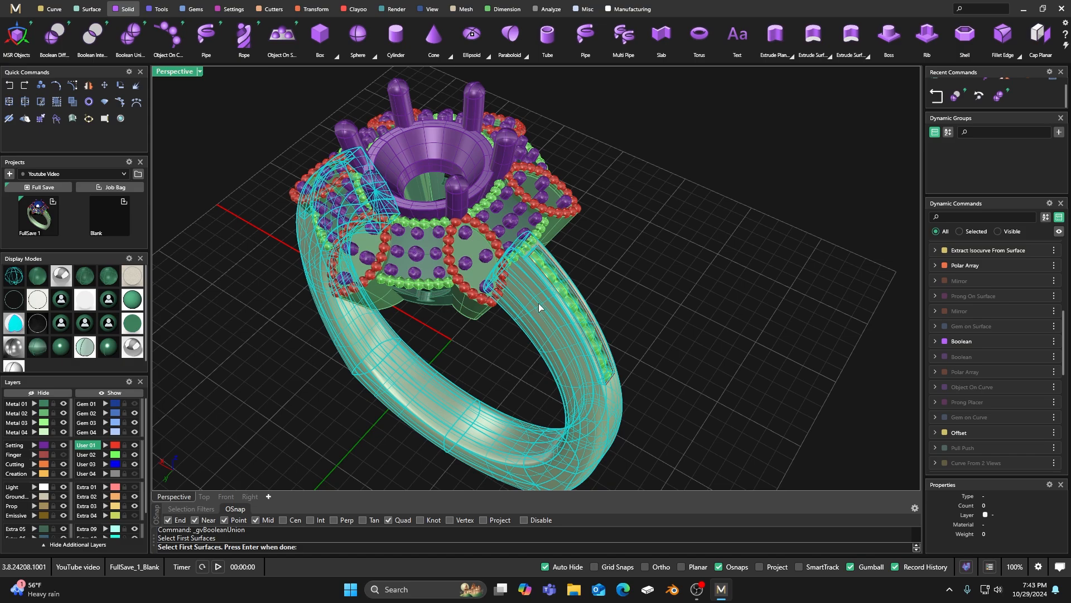
key("Return")
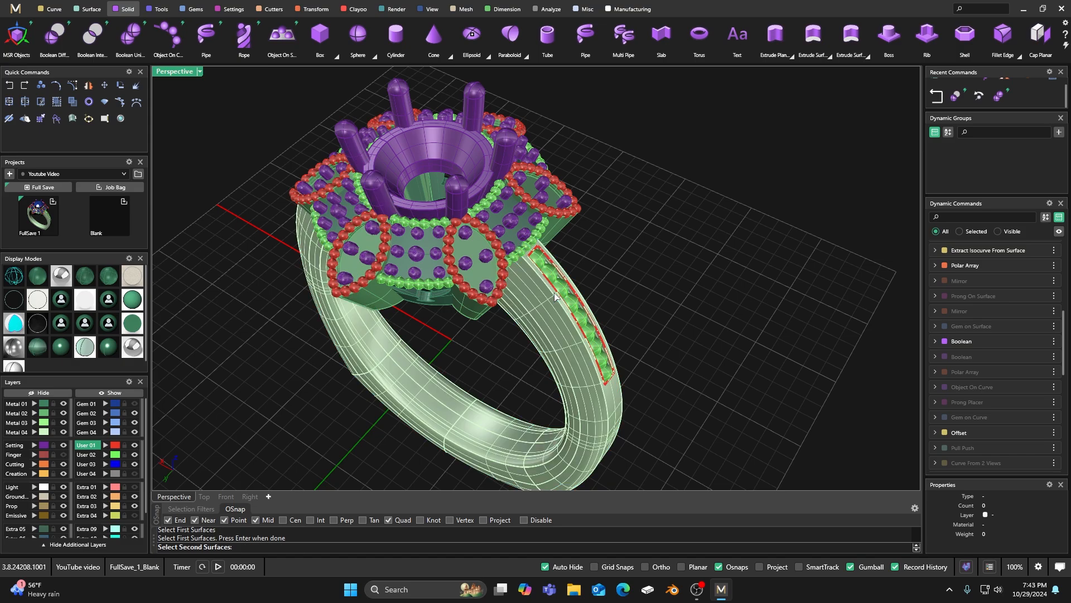
scroll(554, 292, "up", 5)
left_click(548, 264)
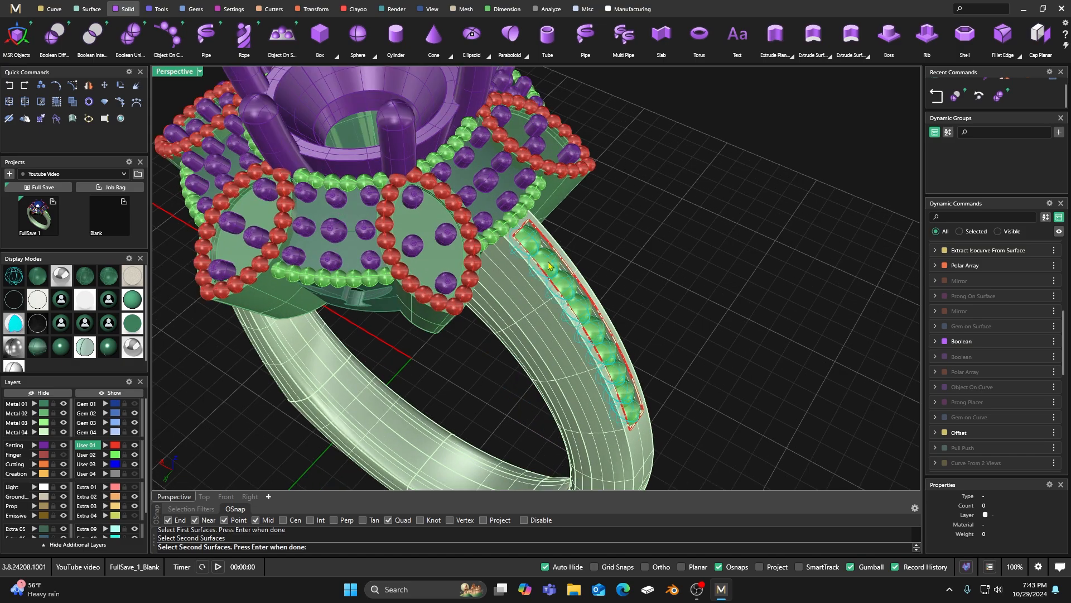
scroll(574, 279, "down", 5)
mouse_move(478, 362)
right_mouse_down()
mouse_move(535, 342)
mouse_move(492, 349)
right_mouse_up()
scroll(492, 349, "up", 5)
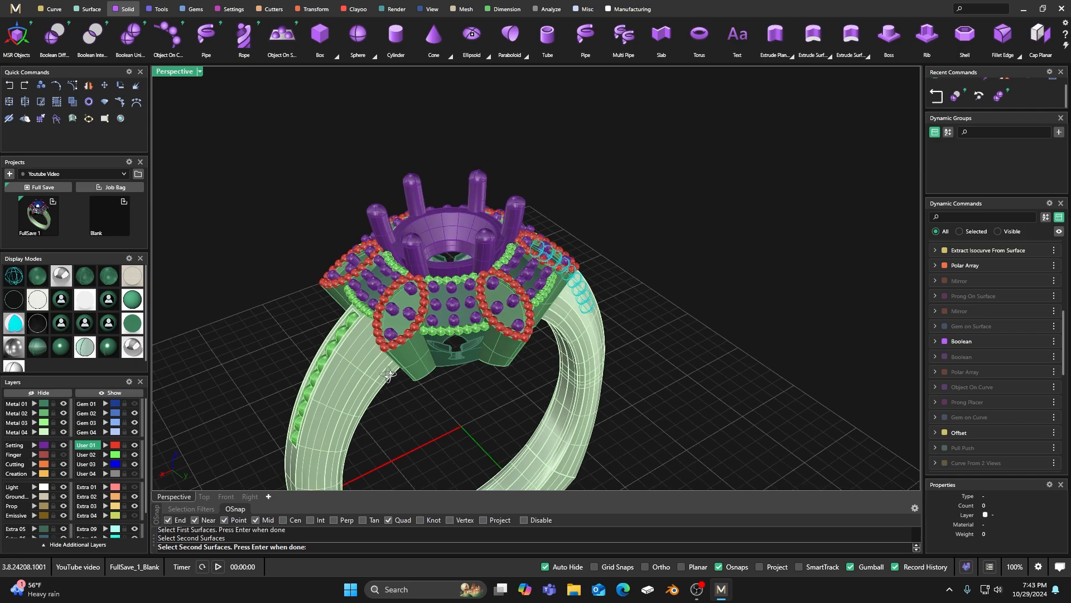
left_click(383, 350)
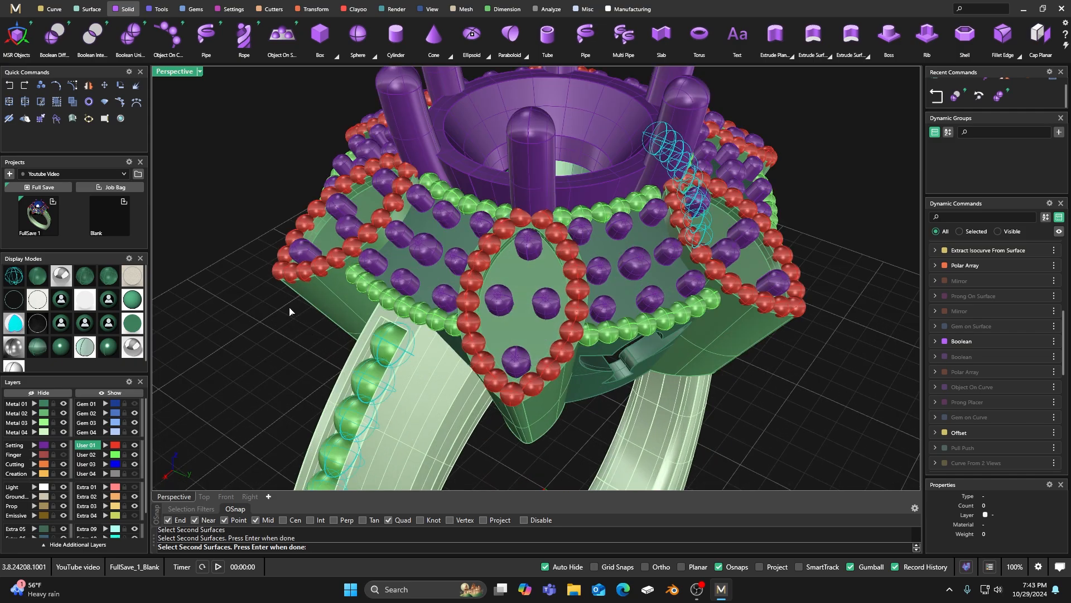
key("Return")
scroll(242, 294, "down", 2)
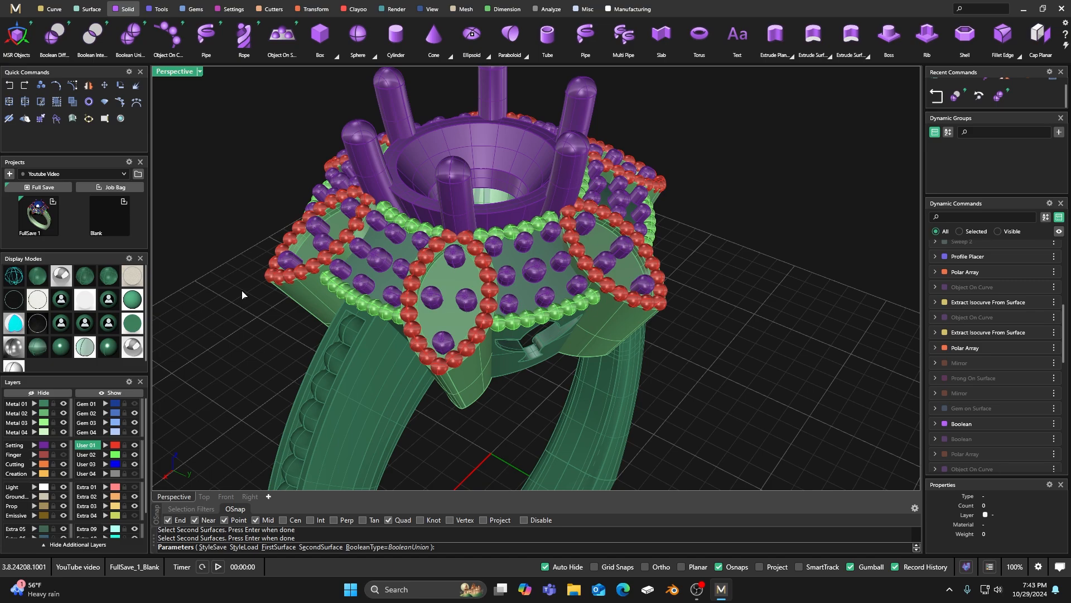
scroll(245, 300, "down", 3)
left_click(303, 375)
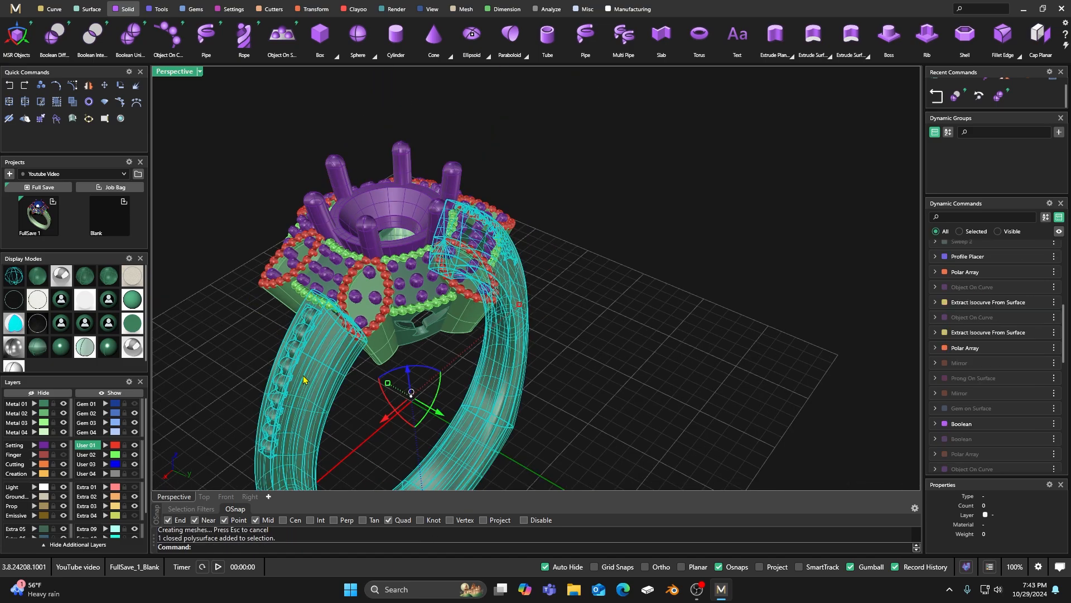
key("Escape")
- Highlight everything on the User 01 layer to check which objects it contains, leaving nothing selected
right_click_drag(898, 468, 574, 339)
scroll(573, 339, "up", 3)
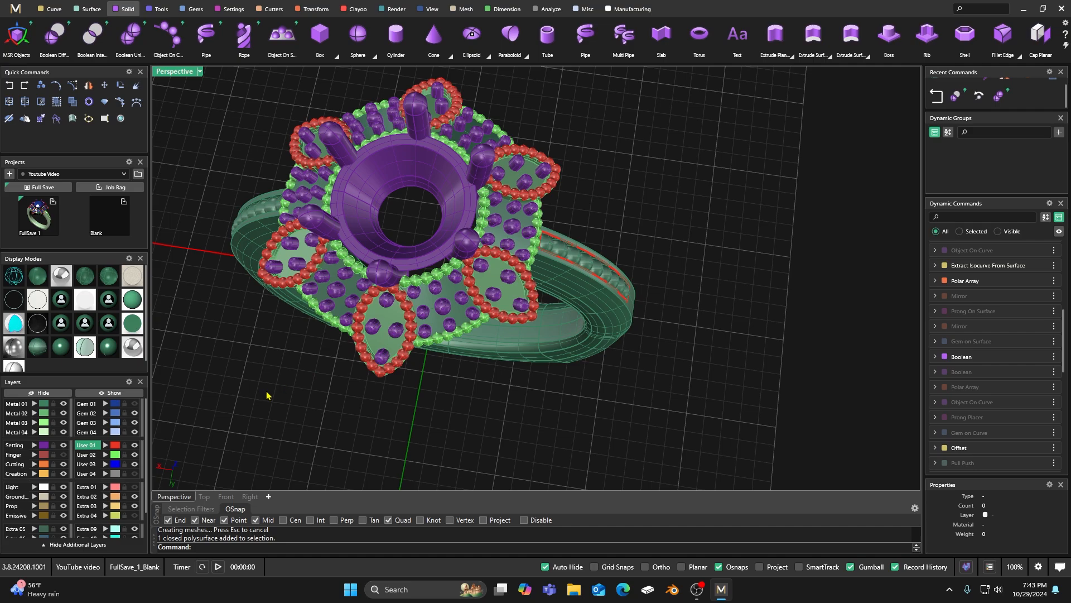
left_click(115, 446)
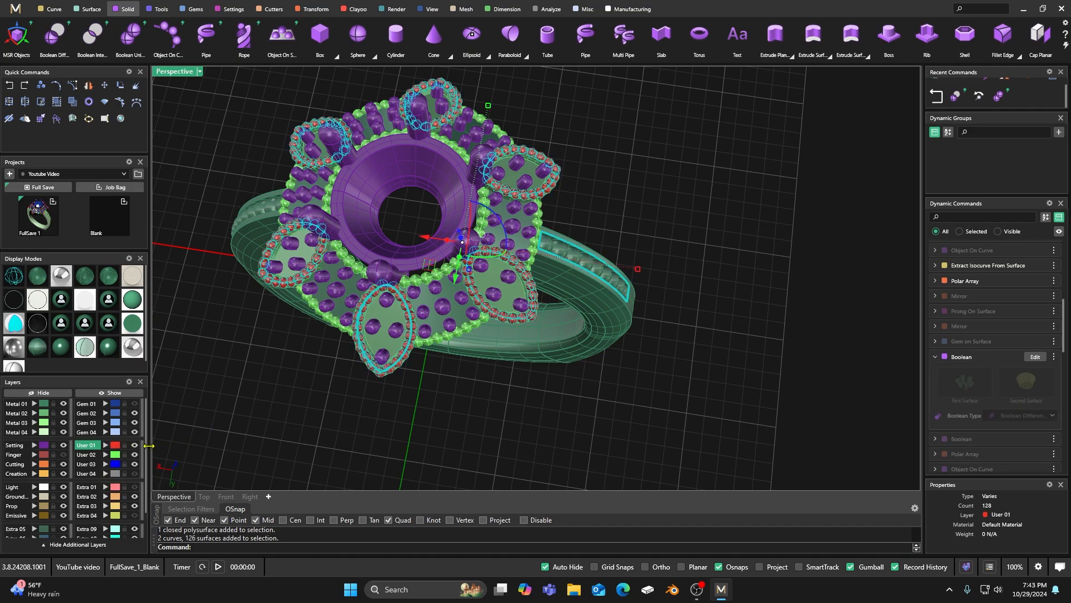
left_click(211, 416)
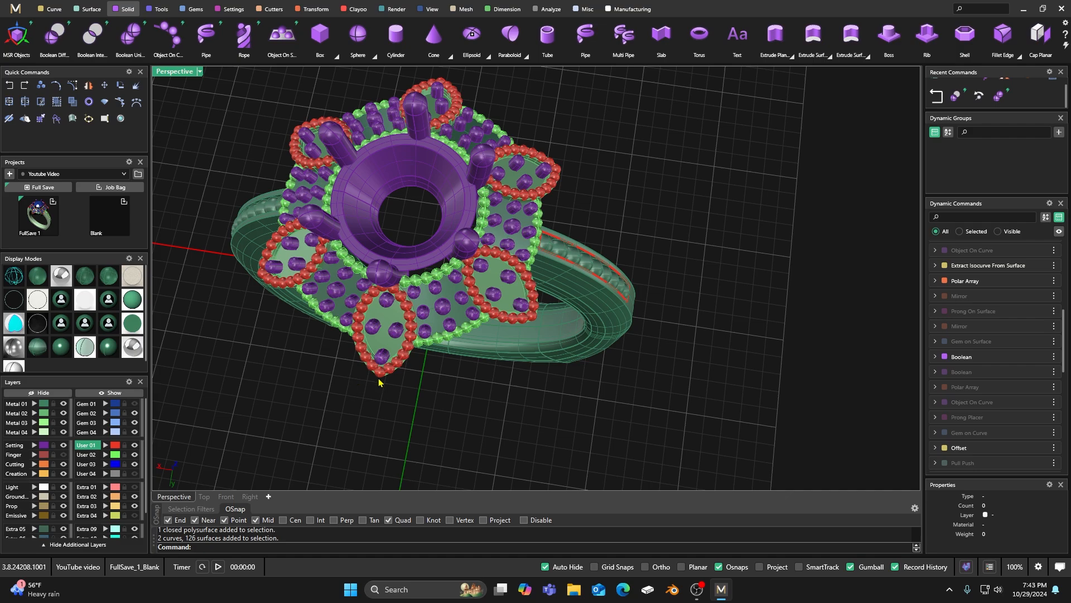
left_click(523, 319)
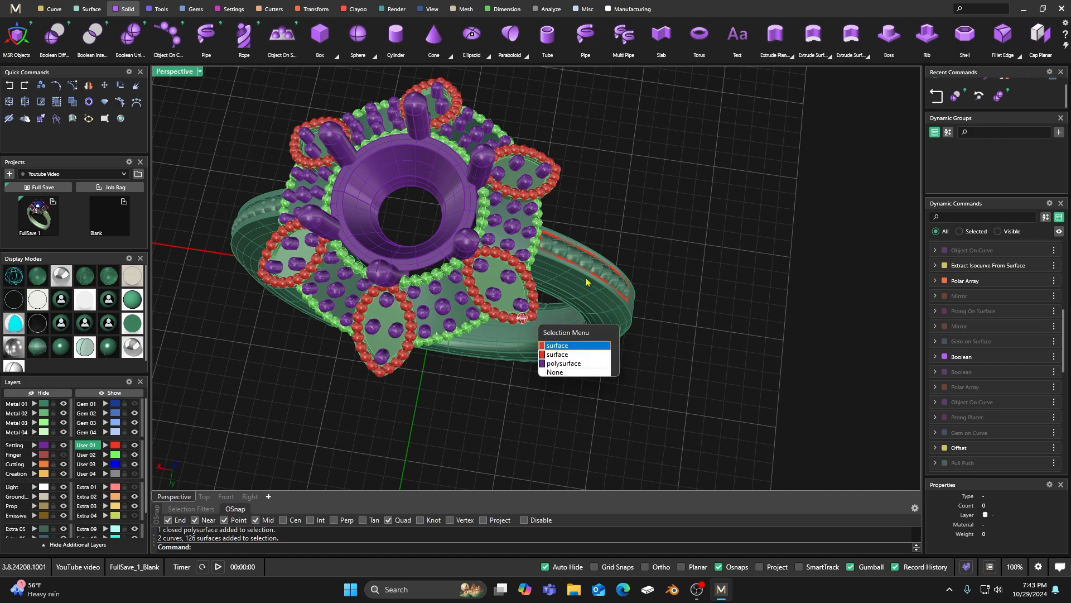
left_click(623, 225)
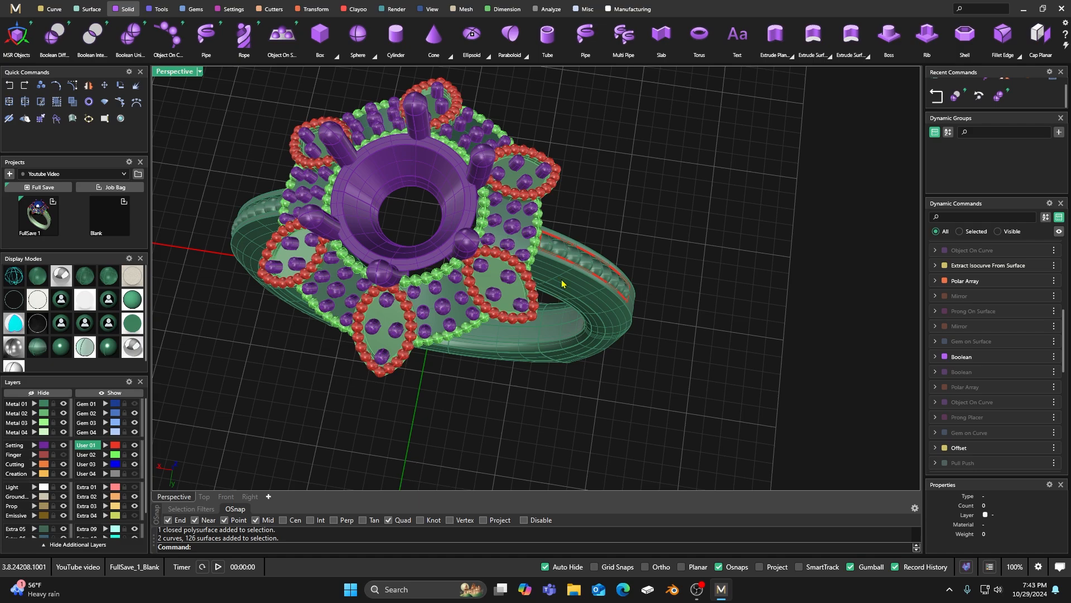
- Move the closed border curve around the shank's bead row to the User 04 layer
scroll(570, 264, "up", 3)
left_click(566, 264)
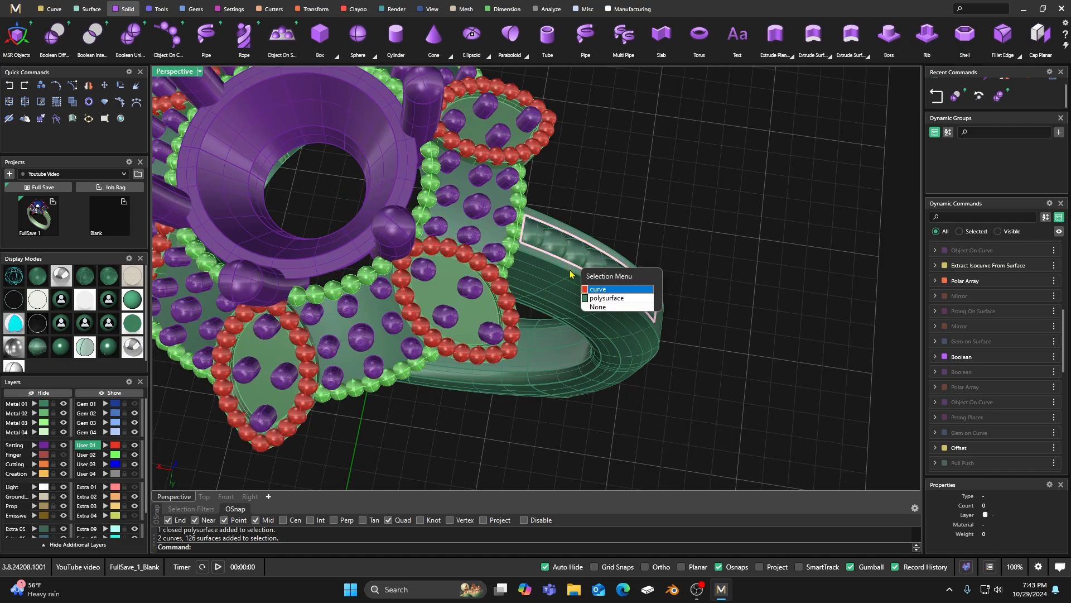
left_click(595, 289)
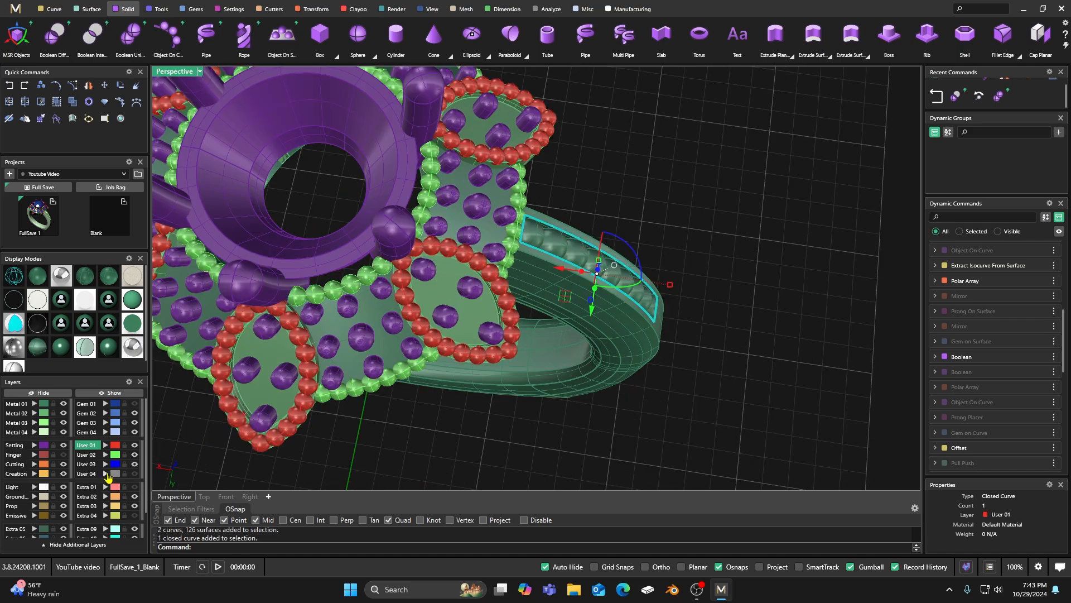
left_click(105, 473)
scroll(562, 377, "down", 6)
right_click_drag(551, 387, 431, 417)
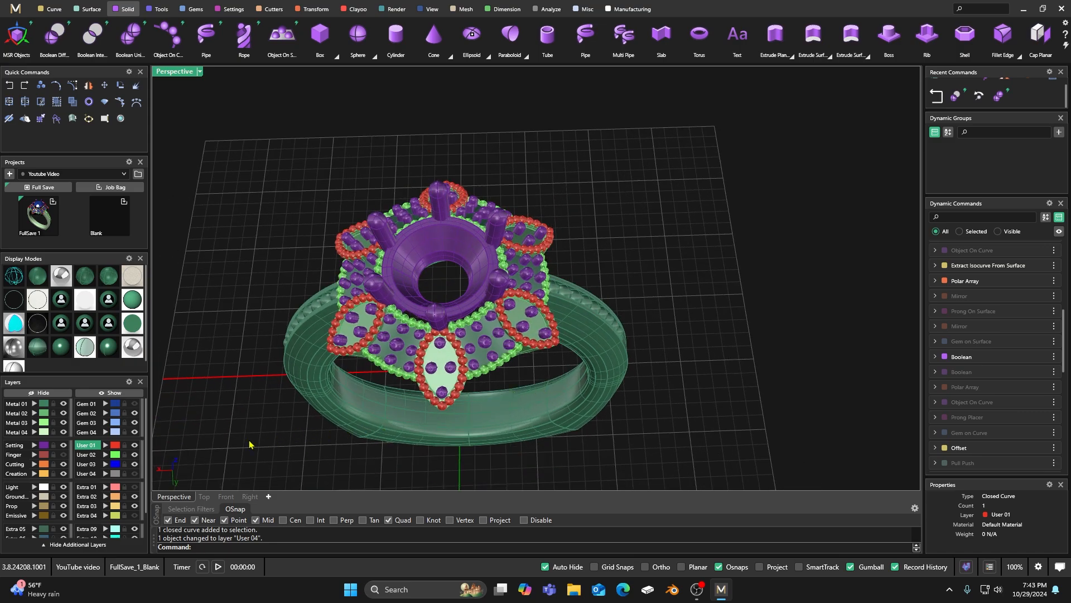
- Select everything on the User 01 layer and group the red bead borders around the petals
left_click(113, 445)
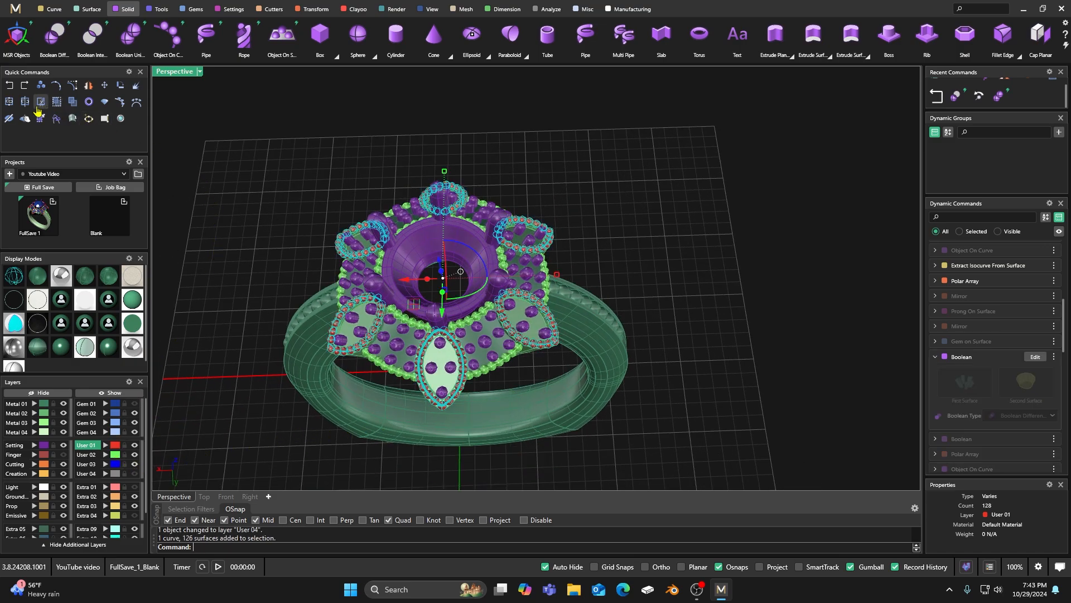
left_click(56, 102)
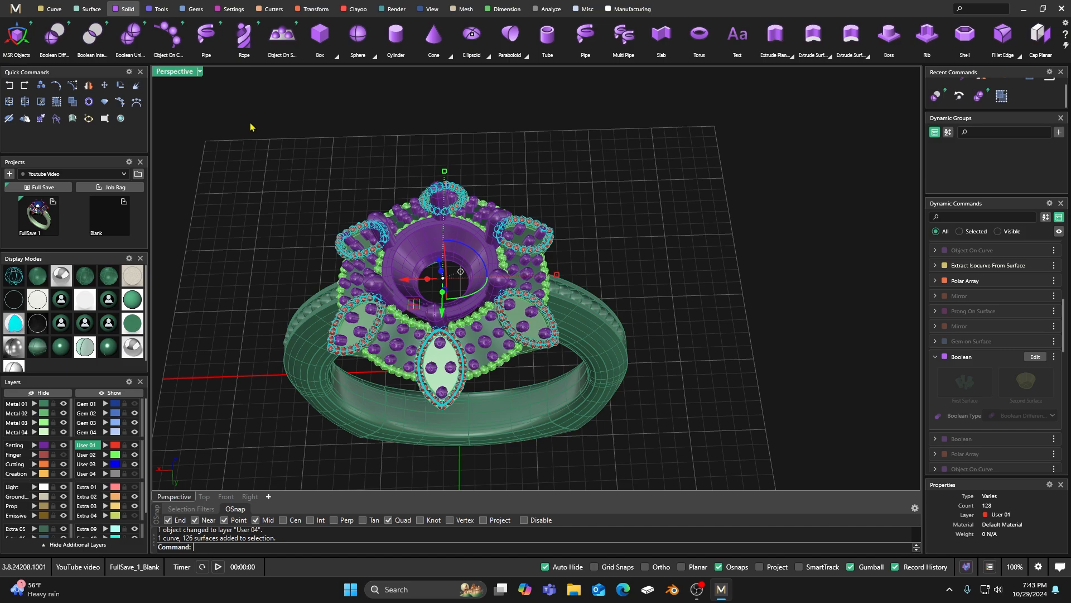
right_click_drag(329, 213, 335, 238)
scroll(397, 297, "up", 2)
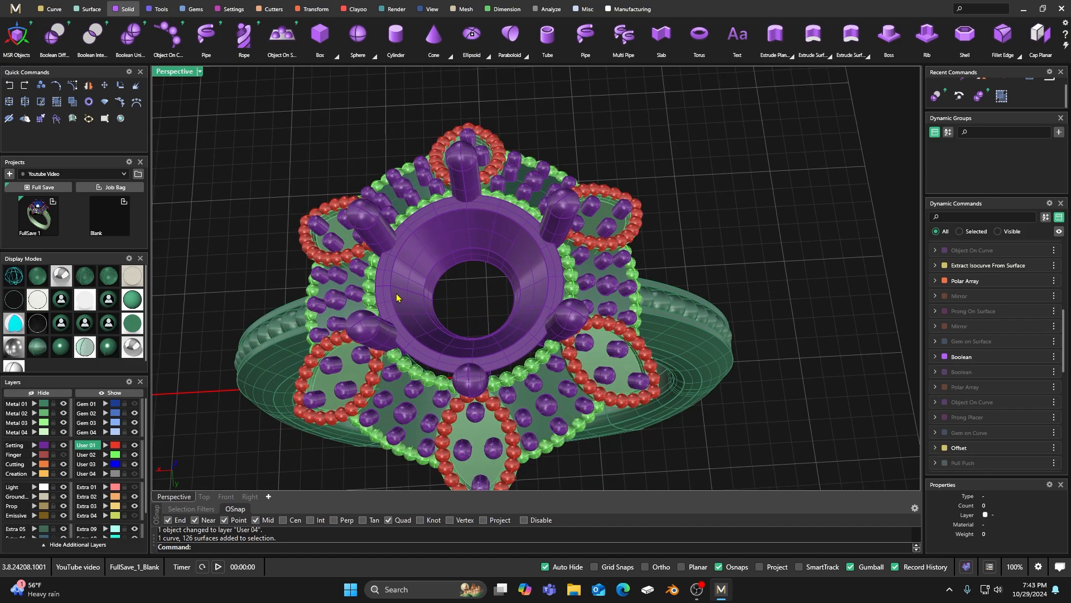
- Select the grouped prongs on the halo panels between the petals to examine which ones belong together, leaving nothing selected
left_click(361, 296)
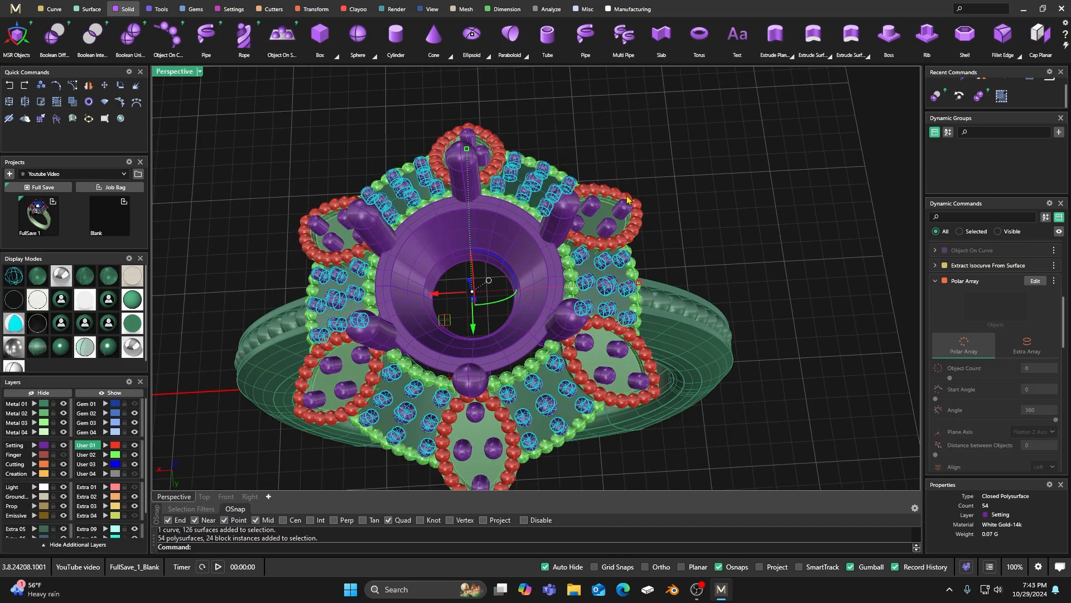
scroll(414, 302, "down", 3)
right_click_drag(422, 313, 398, 274)
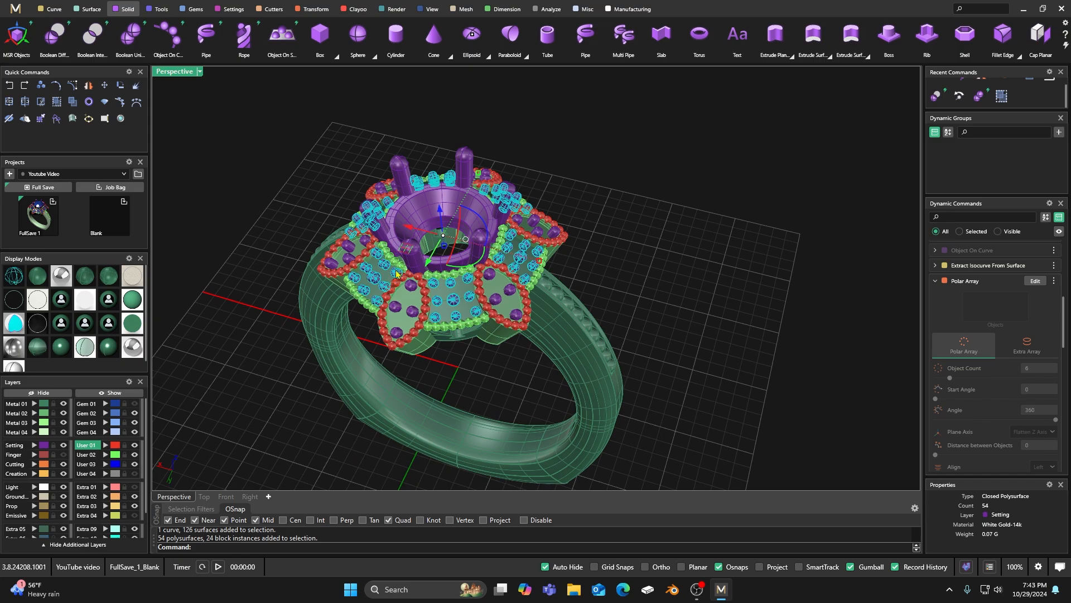
scroll(398, 274, "up", 2)
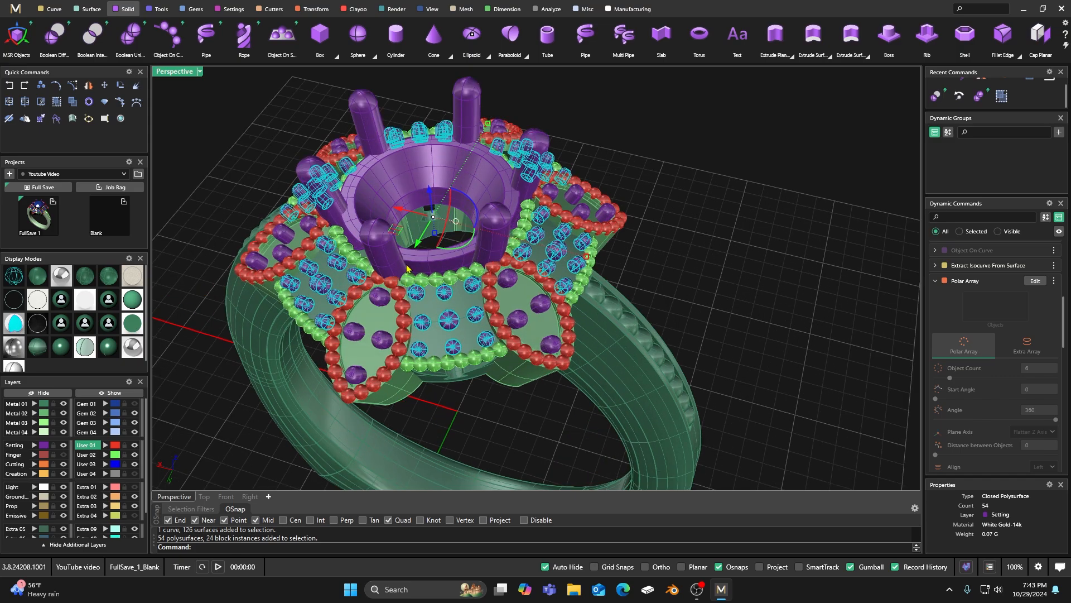
scroll(464, 244, "down", 3)
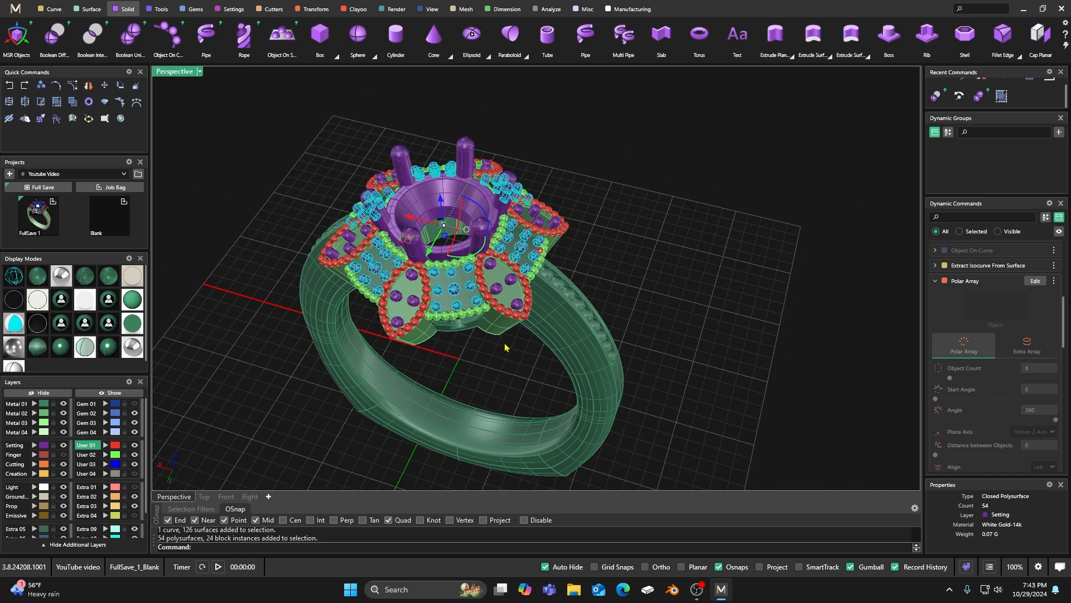
right_click_drag(507, 342, 385, 332)
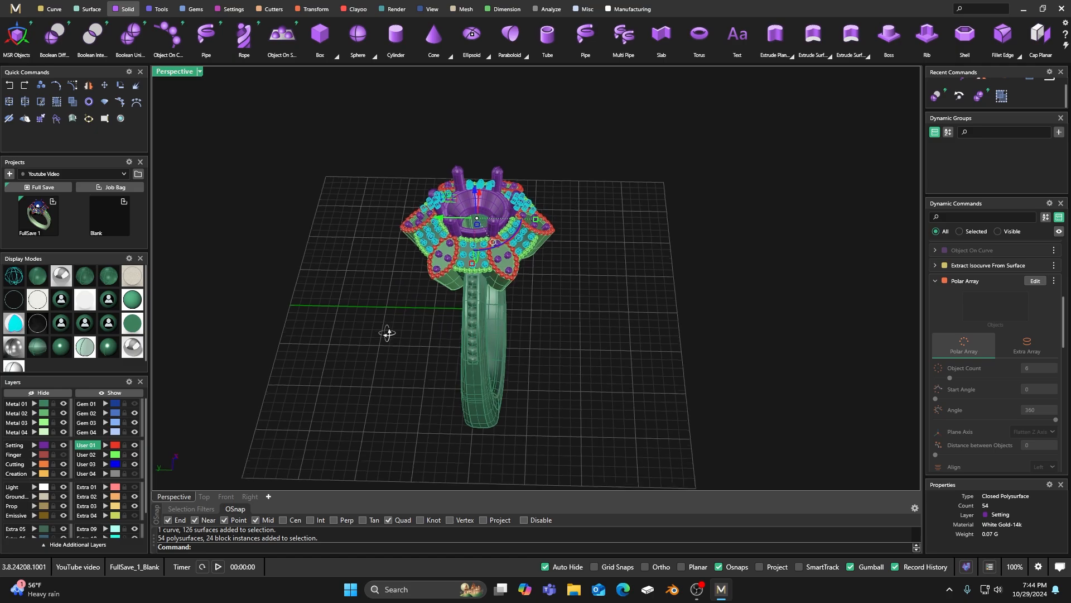
scroll(470, 249, "up", 2)
left_click(377, 345)
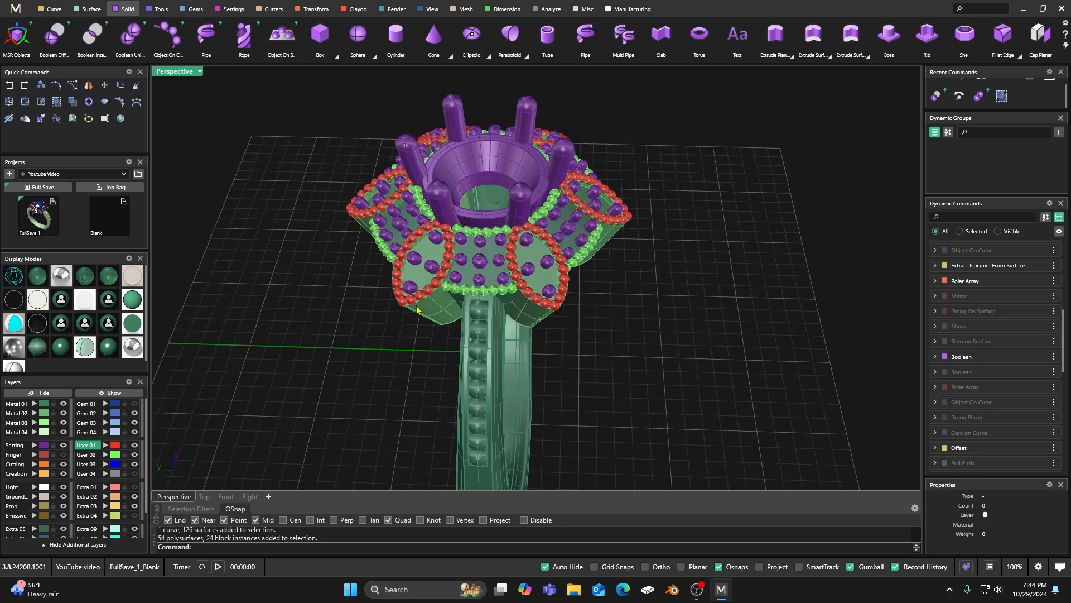
- Ungroup the prongs on the panels between the petals
left_click(479, 280)
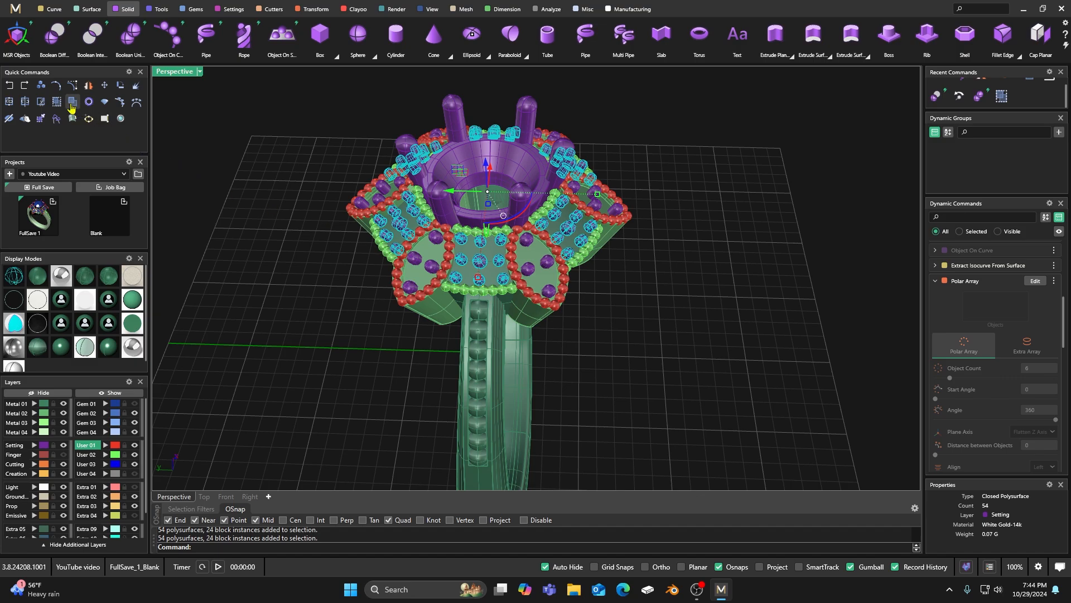
left_click(387, 331)
scroll(459, 302, "up", 2)
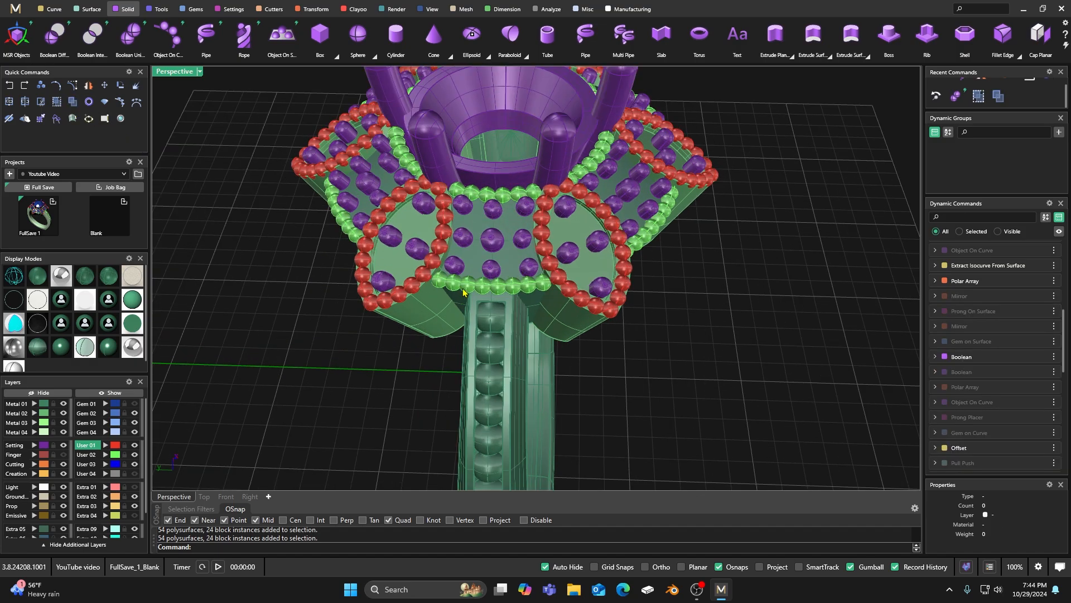
- Group the nine prongs on the halo panel directly above the shank's bead row
left_click(457, 266)
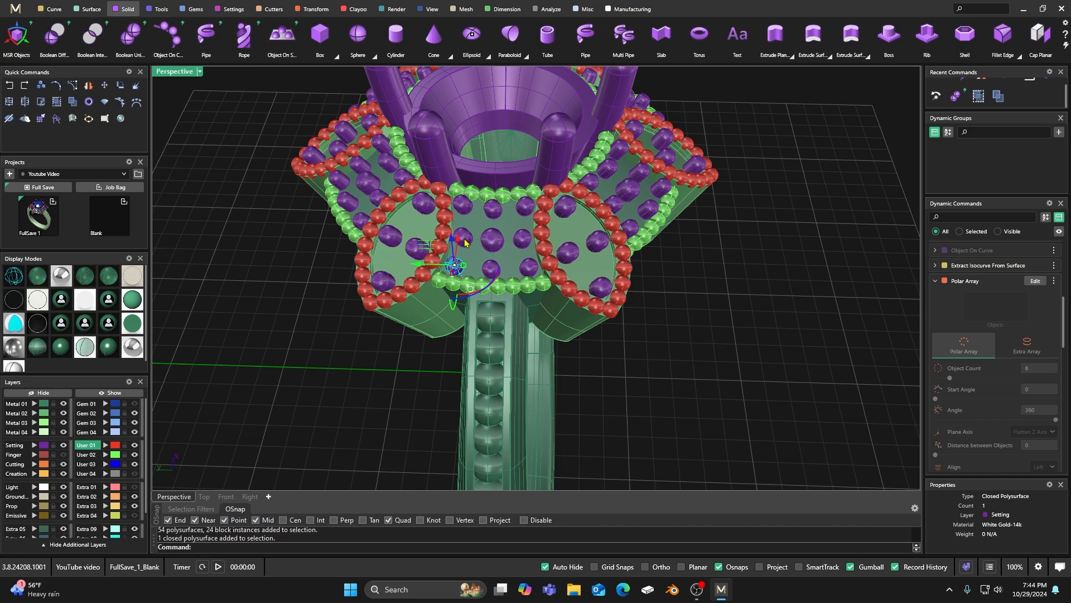
left_click(466, 238, "shift")
left_click(464, 206, "shift")
left_click(494, 210, "shift")
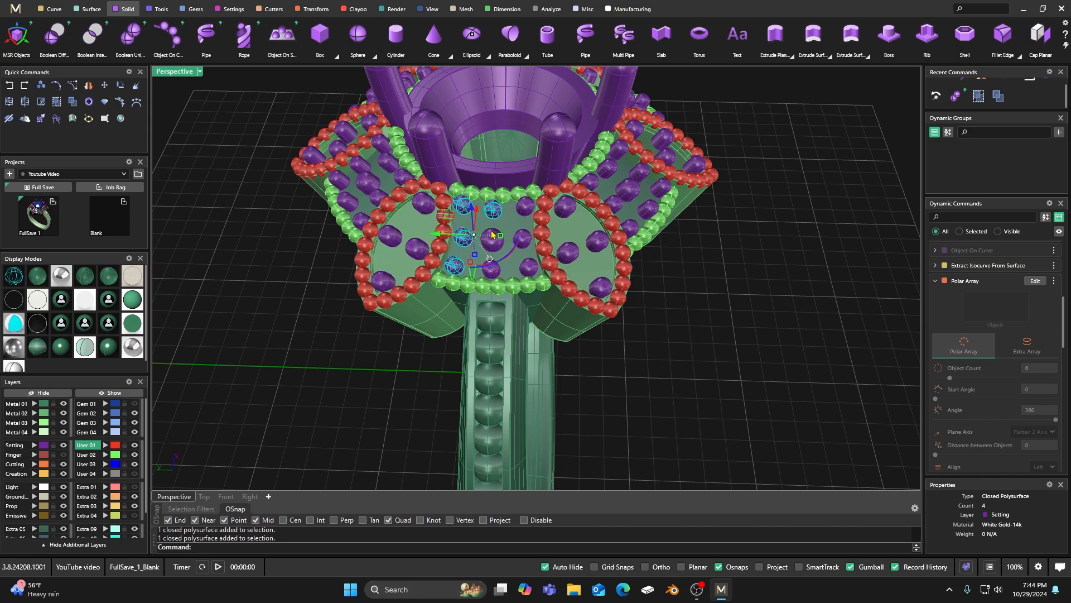
left_click(491, 240, "shift")
left_click(491, 270, "shift")
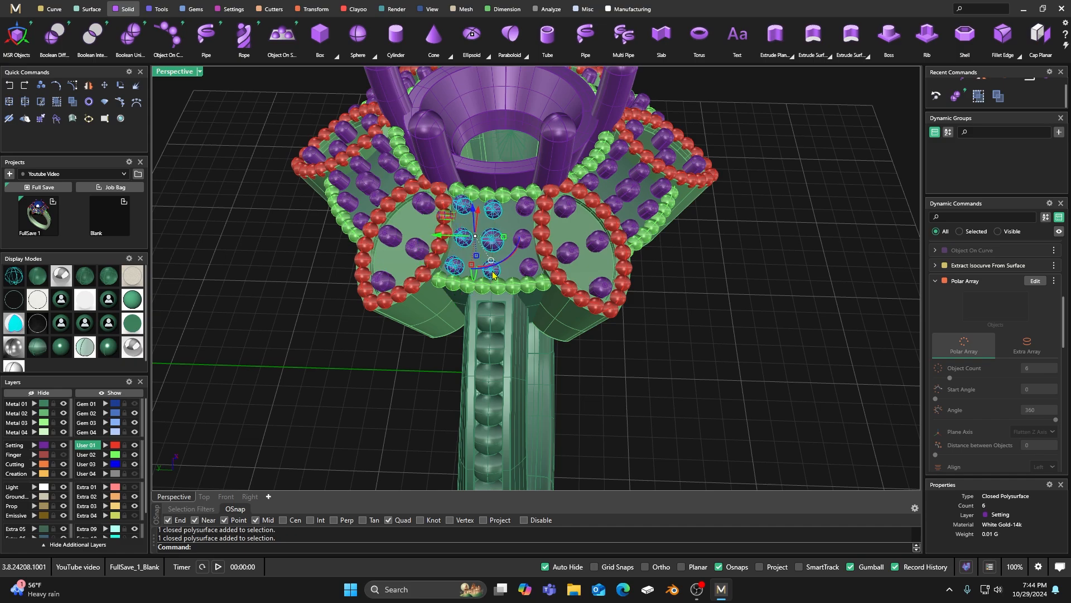
left_click(528, 268, "shift")
left_click(523, 239, "shift")
left_click(525, 207, "shift")
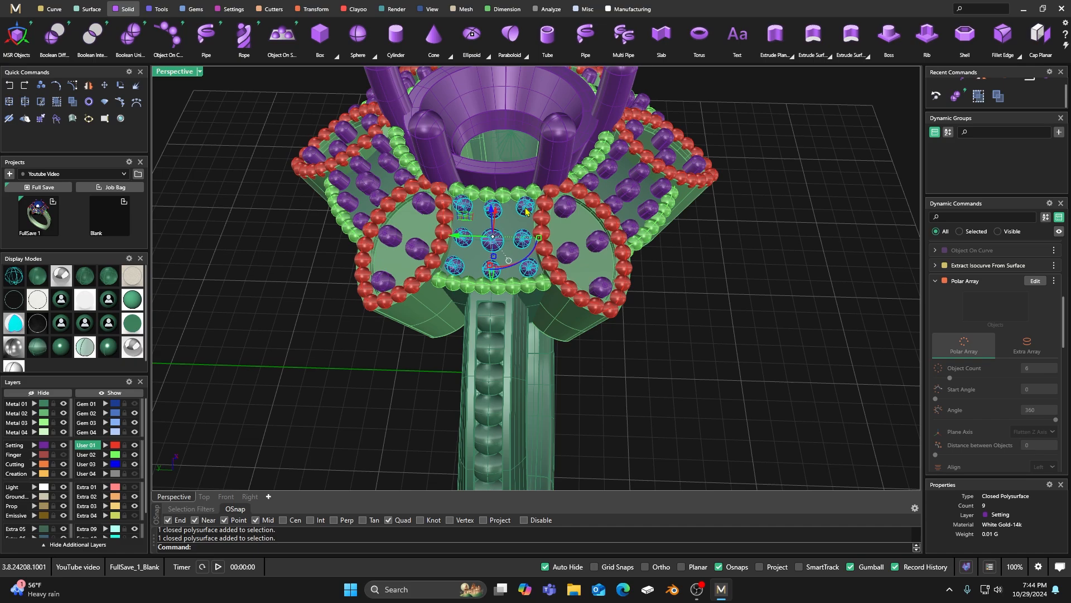
left_click(57, 107)
- Hide the centre head with its six prongs
left_click(407, 163)
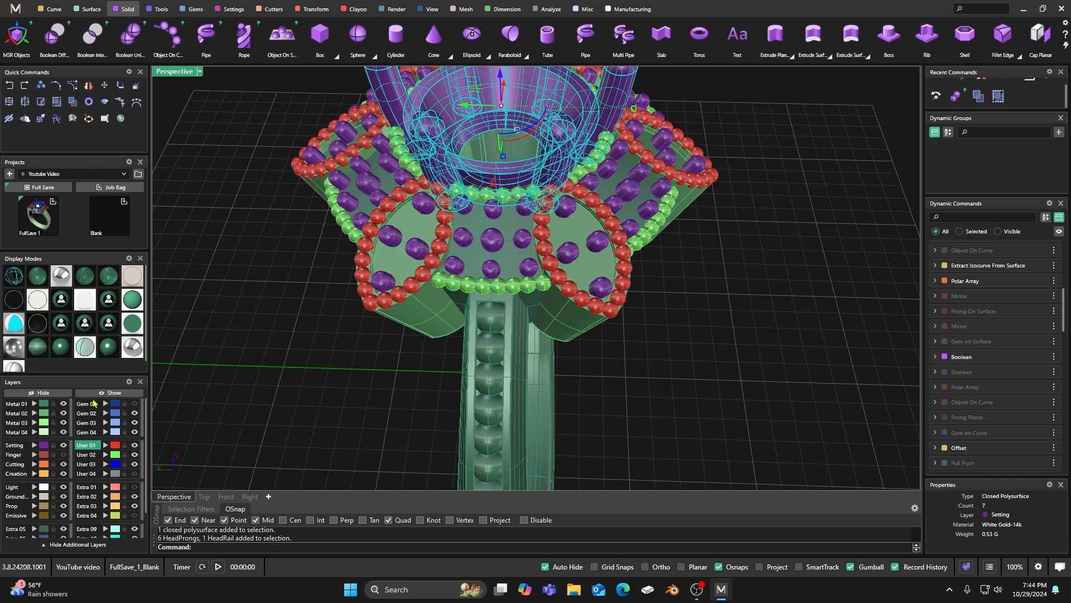
left_click(50, 393)
right_click_drag(327, 371, 344, 375)
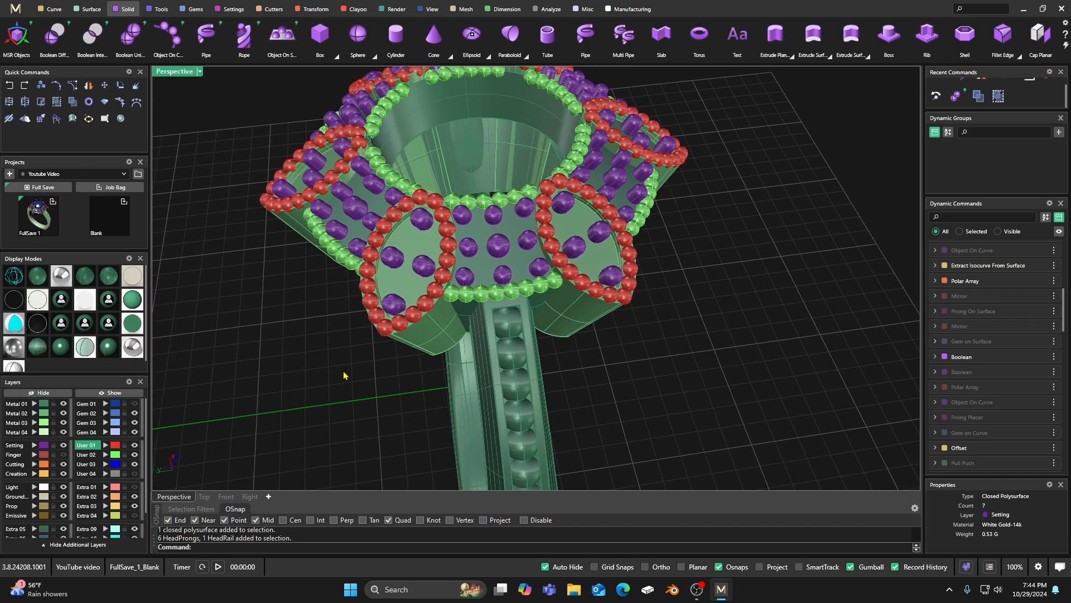
- Group the four prongs on the petal beside the panel with the nine grouped prongs
left_click(394, 304, "shift")
left_click(423, 267, "shift")
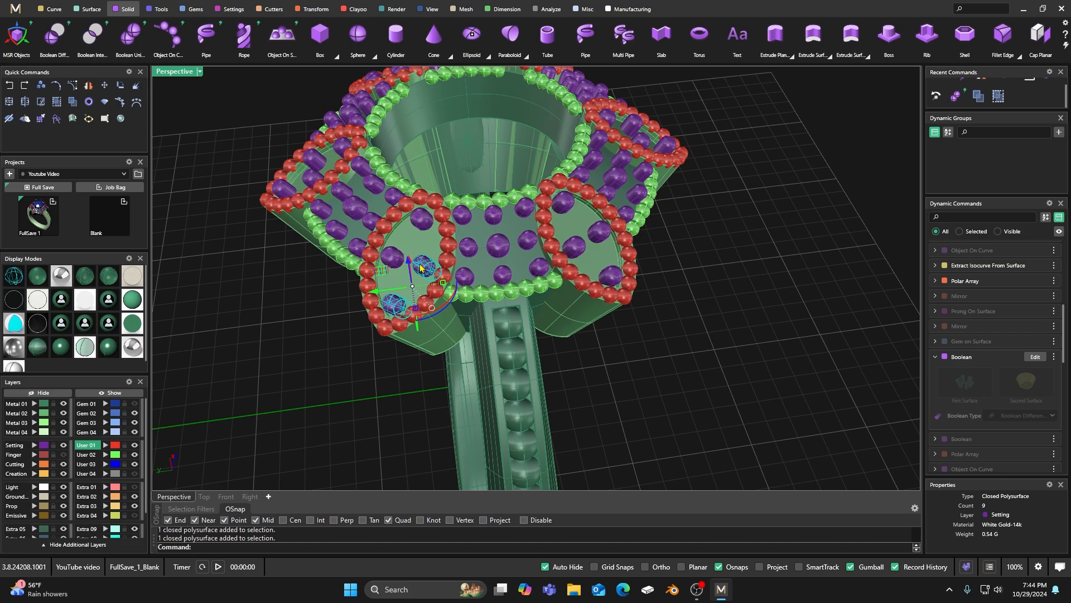
left_click(393, 256, "shift")
left_click(423, 222, "shift")
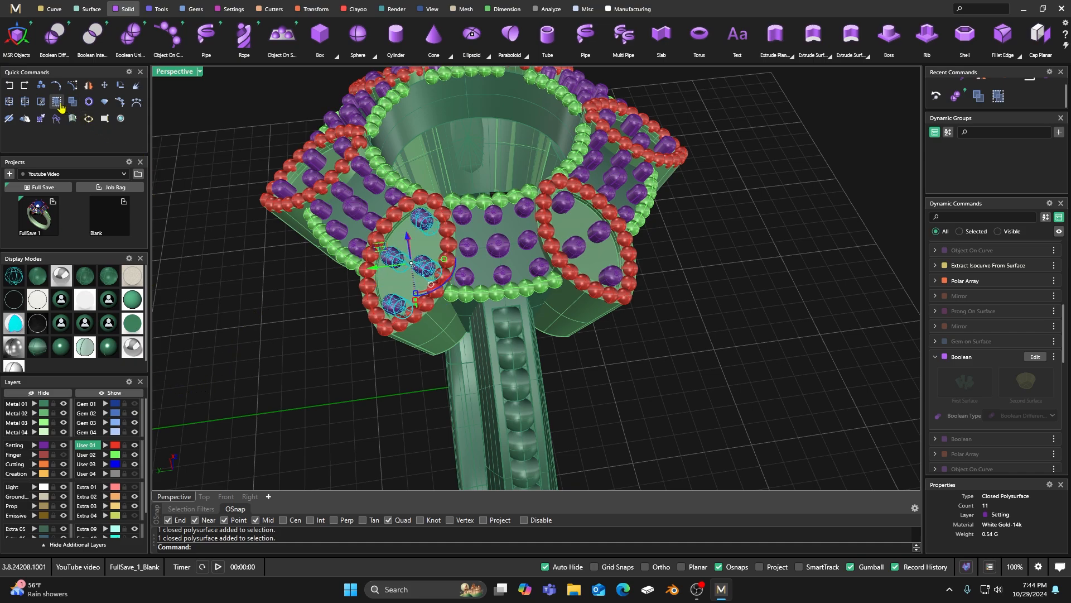
left_click(248, 270)
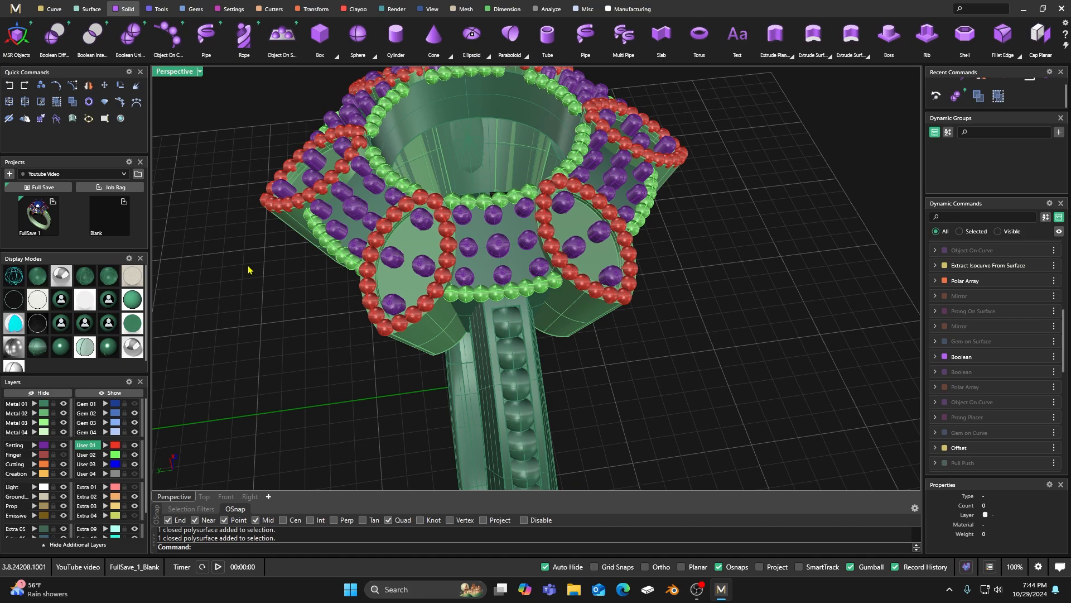
- Hide the petal's four grouped prongs together with the neighbouring panel's nine grouped prongs
left_click(424, 265)
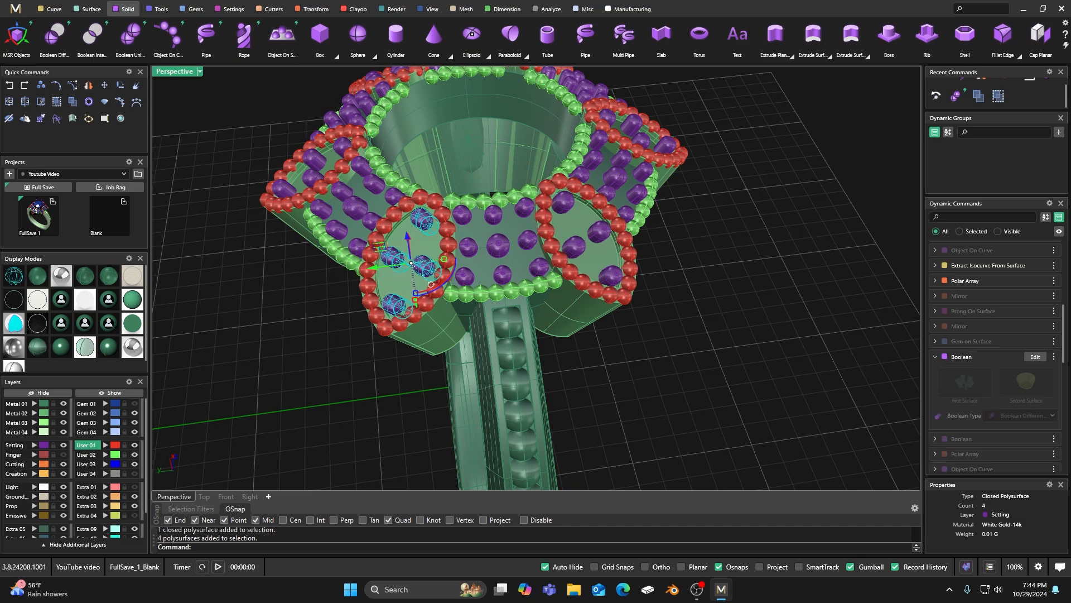
left_click(468, 249, "shift")
left_click(40, 392)
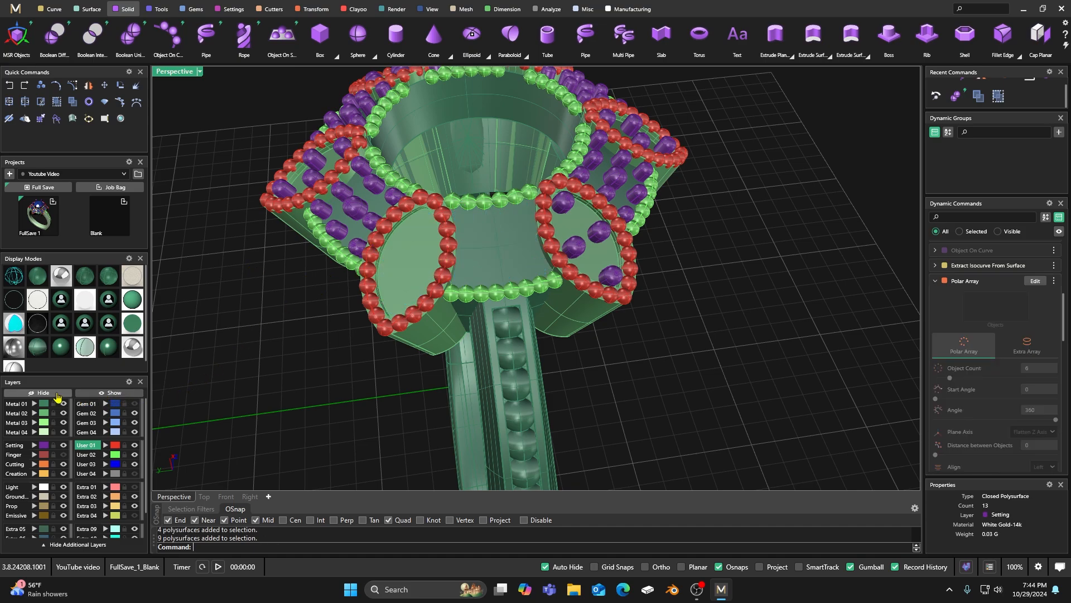
- Highlight the remaining prongs on the Setting layer to check them, clear the selection and show all hidden objects again
scroll(392, 342, "down", 4)
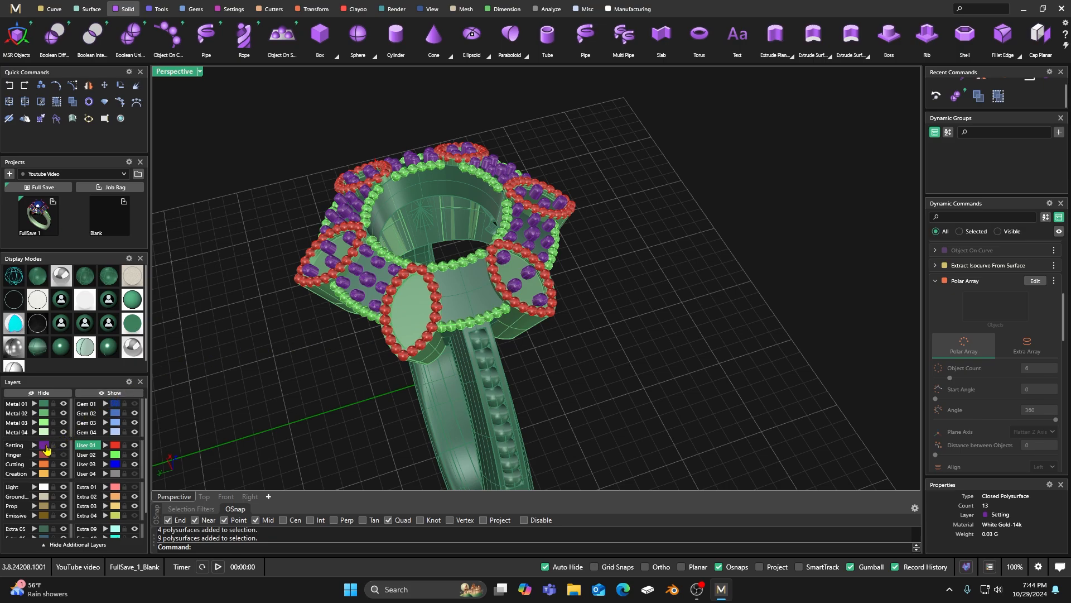
left_click(47, 449)
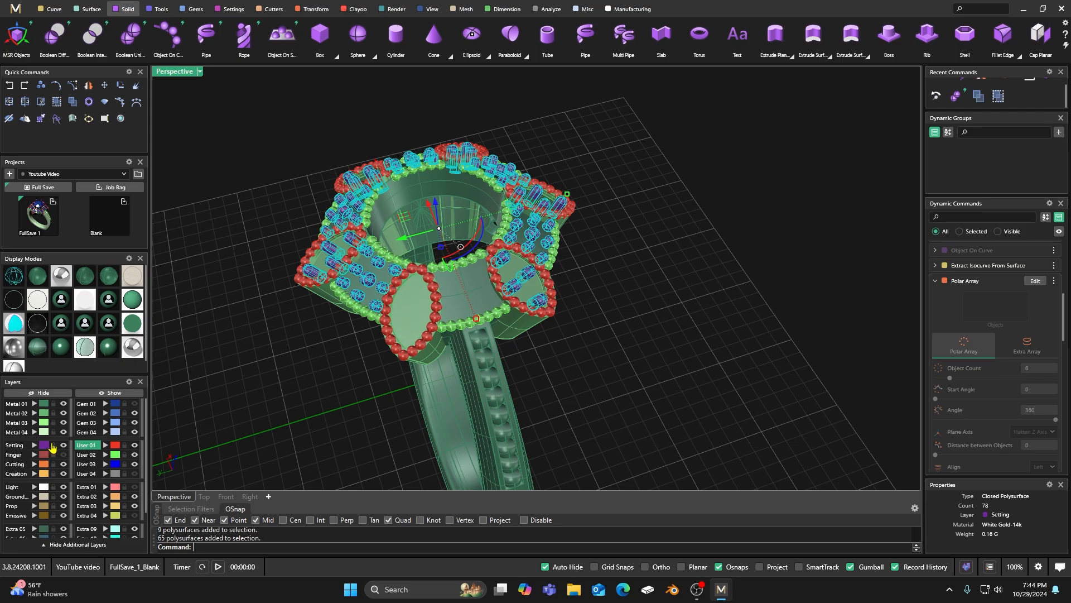
mouse_move(268, 430)
right_mouse_down()
mouse_move(262, 443)
mouse_move(282, 433)
right_mouse_up()
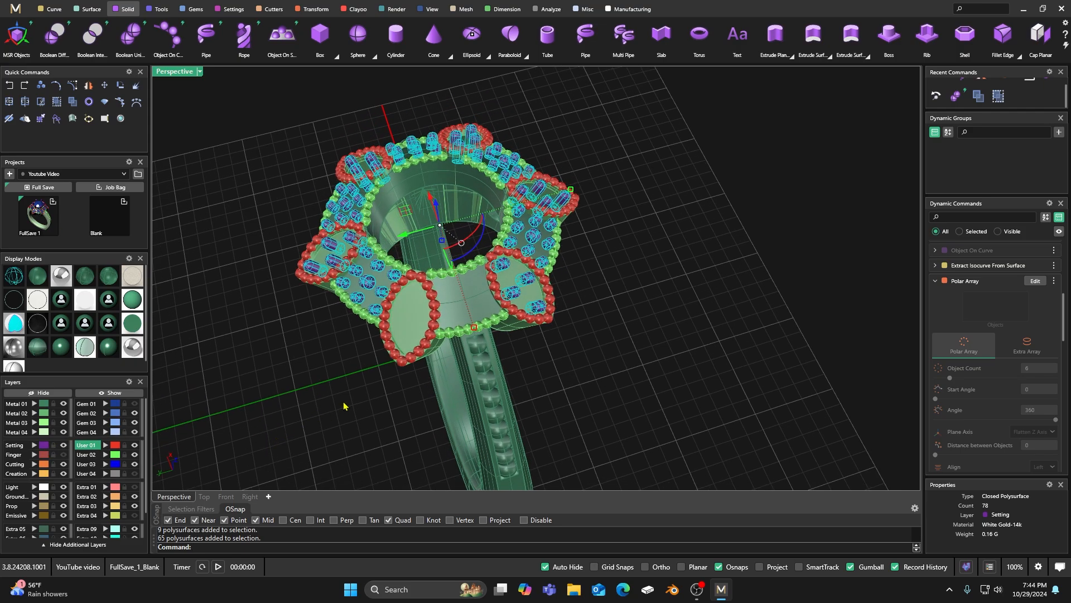
right_click_drag(378, 395, 355, 403)
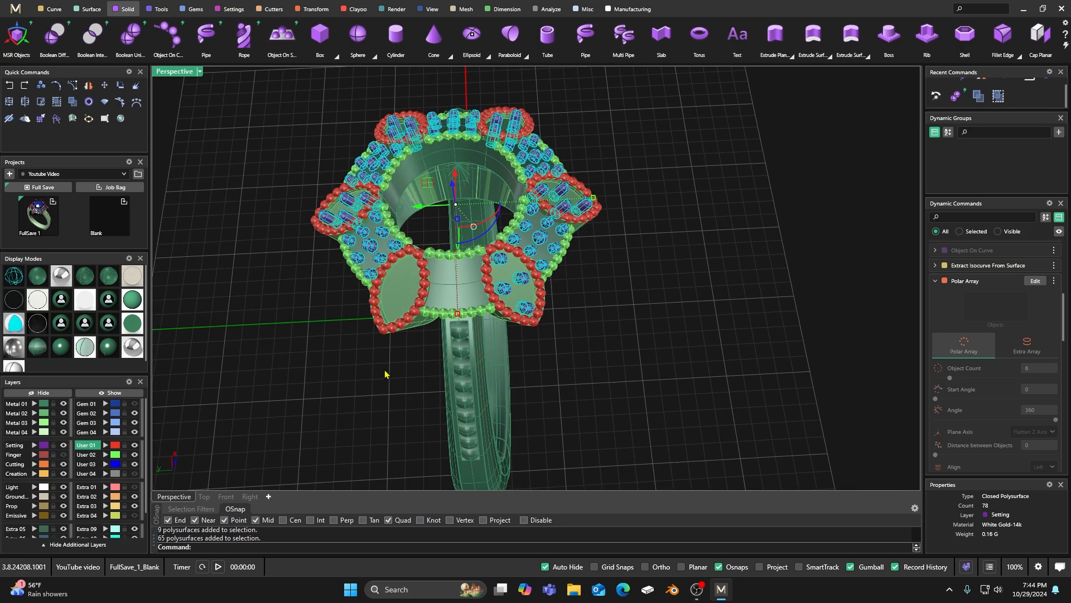
scroll(398, 381, "up", 2)
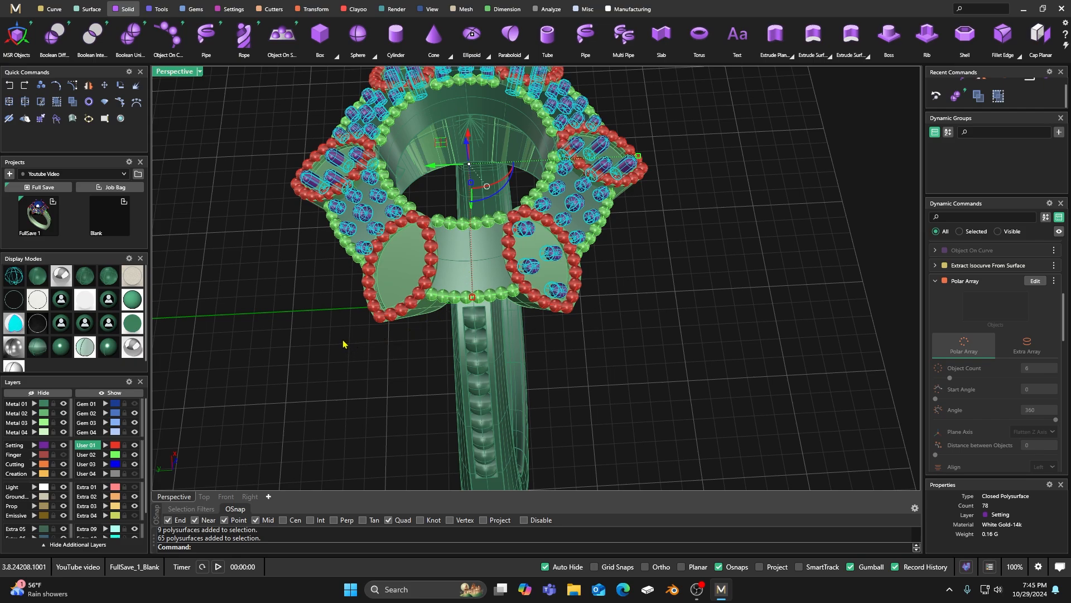
left_click(316, 360)
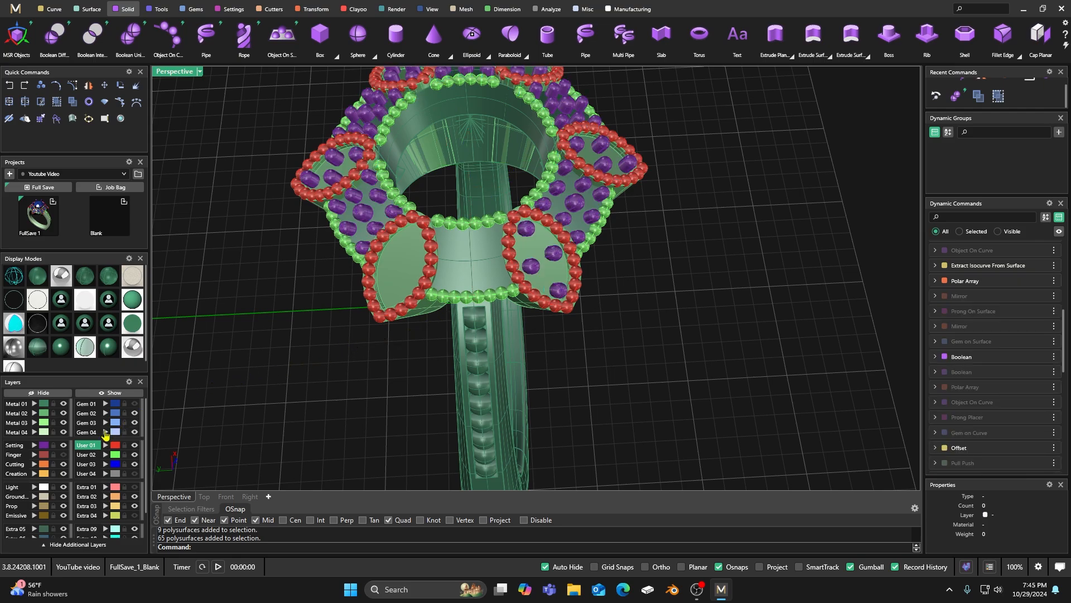
left_click(105, 396)
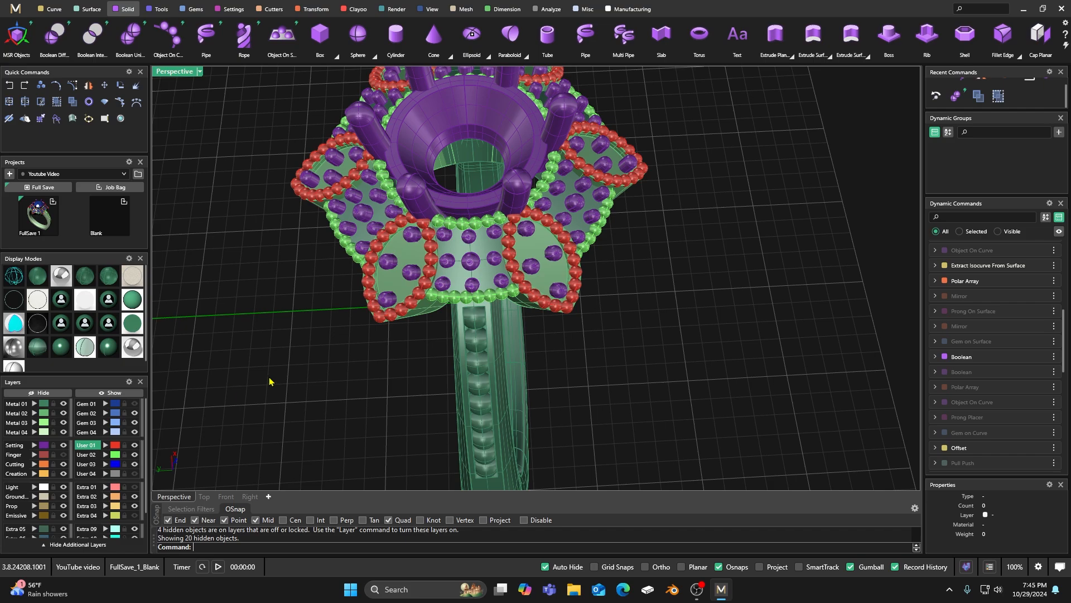
- Try to Boolean-unite the halo body with the nine grouped prongs on the panel above the beaded shank
right_click_drag(342, 385, 451, 311)
scroll(490, 289, "up", 3)
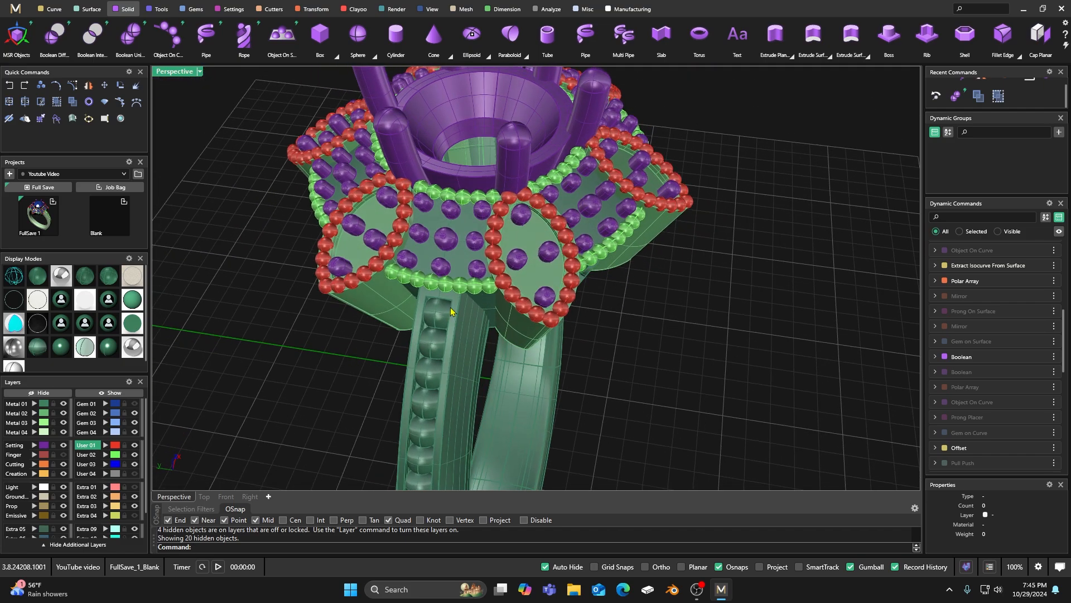
scroll(440, 226, "up", 4)
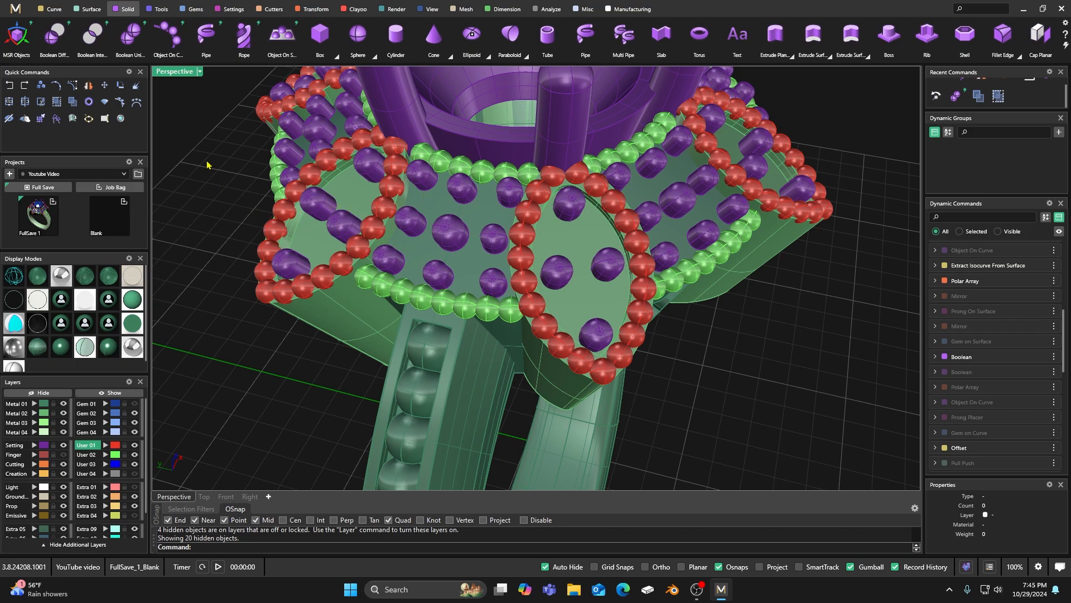
left_click(132, 35)
left_click(426, 253)
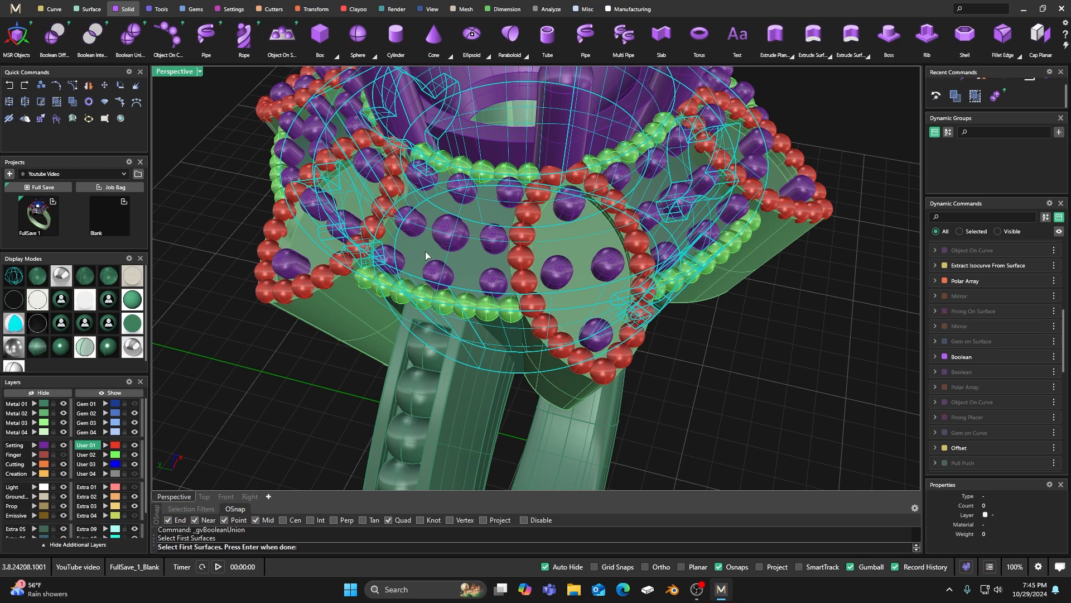
key("Return")
left_click(448, 235)
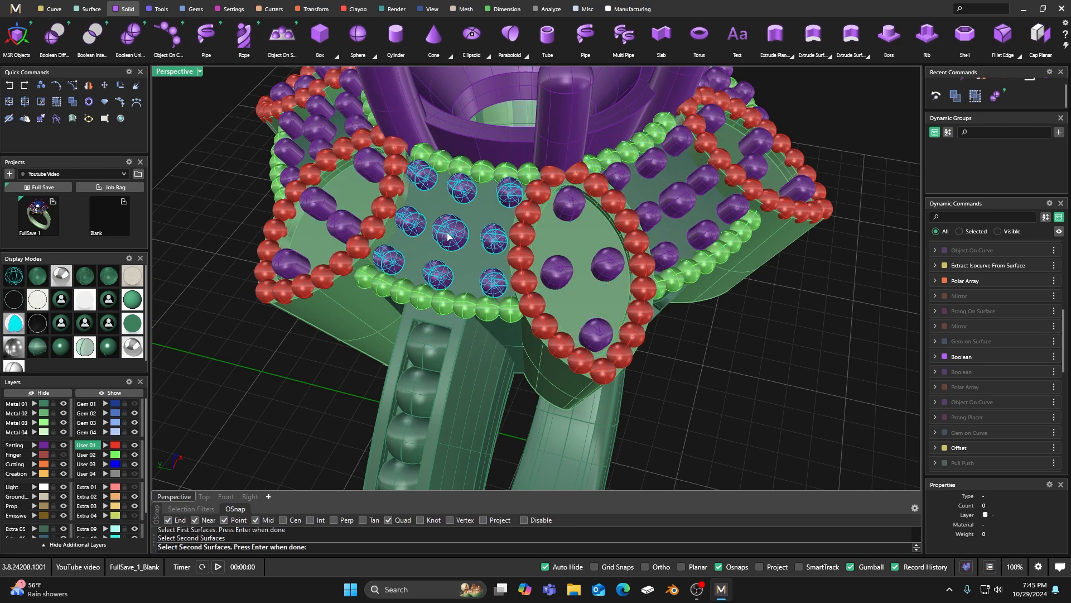
key("Return")
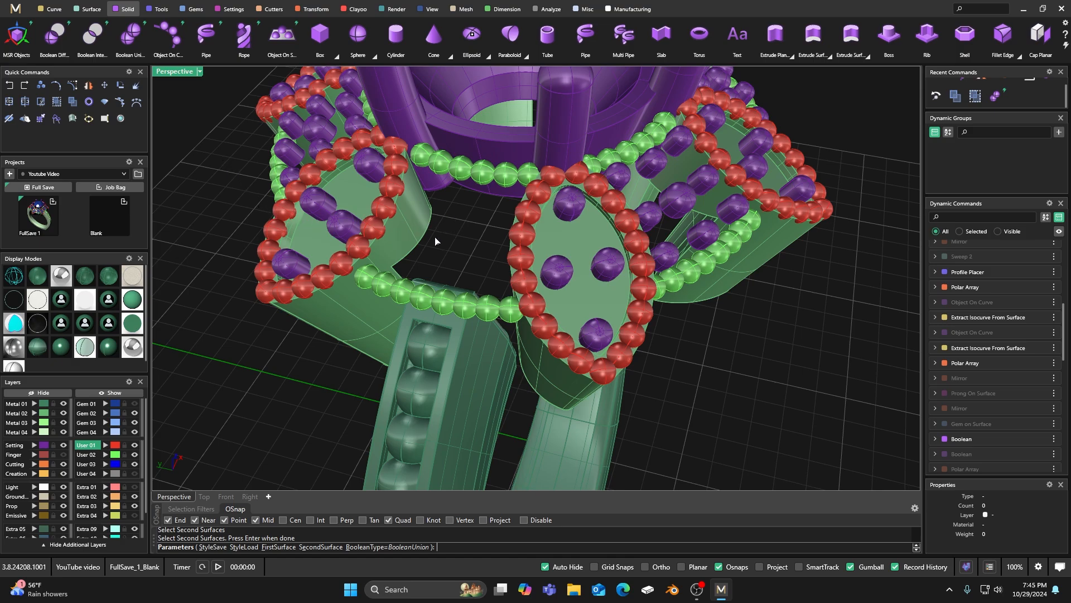
key("Return")
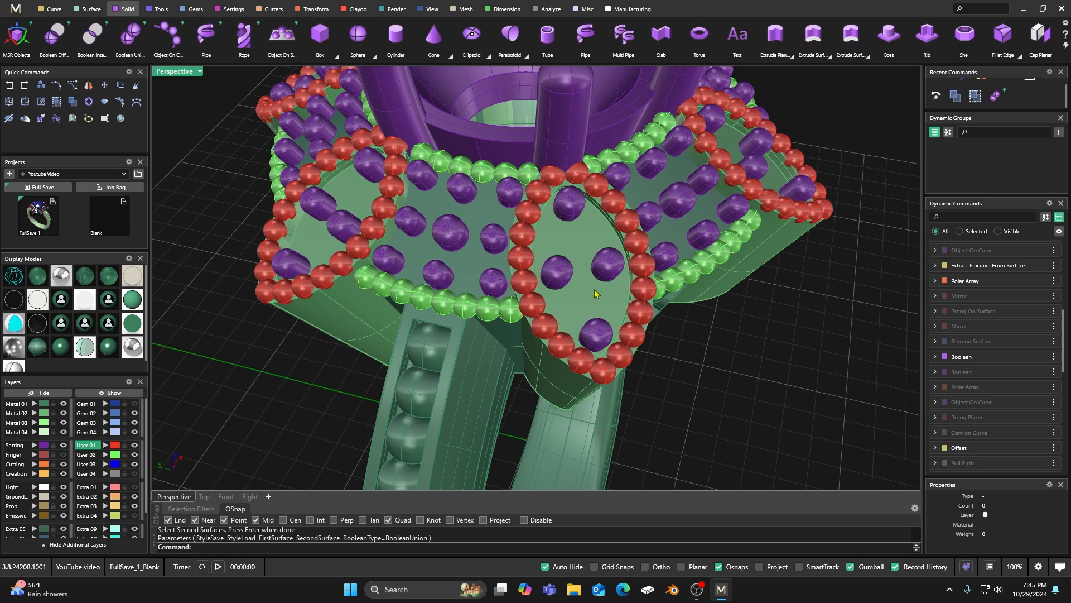
- Relocate the gumball of the panel's nine grouped prongs to the centre prong's base, with its X axis pointing towards that prong's tip
scroll(595, 293, "down", 4)
scroll(498, 256, "up", 5)
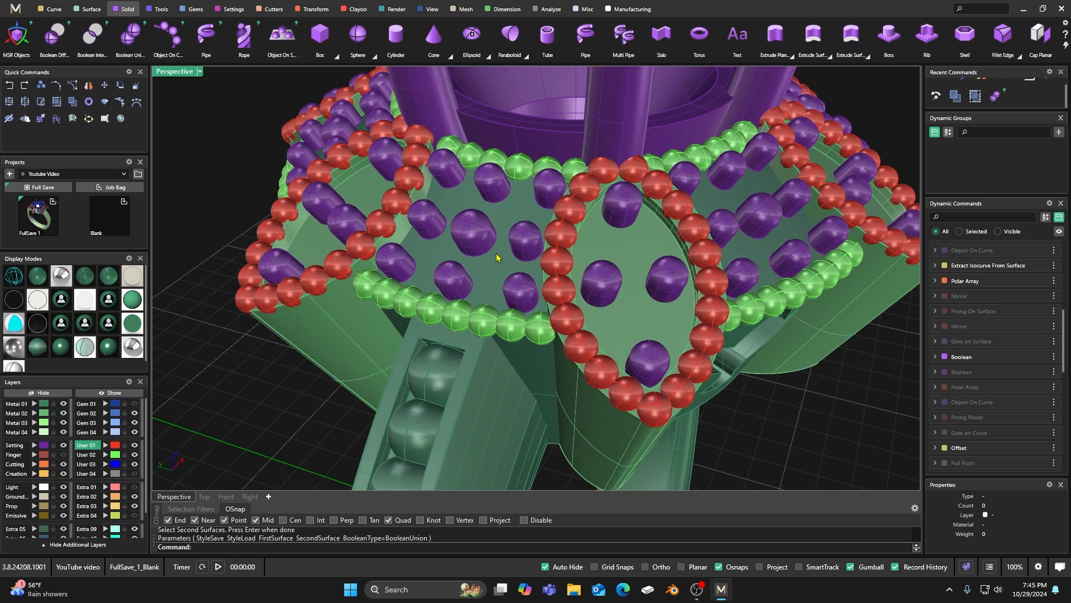
right_click_drag(498, 273, 474, 218)
scroll(471, 203, "up", 3)
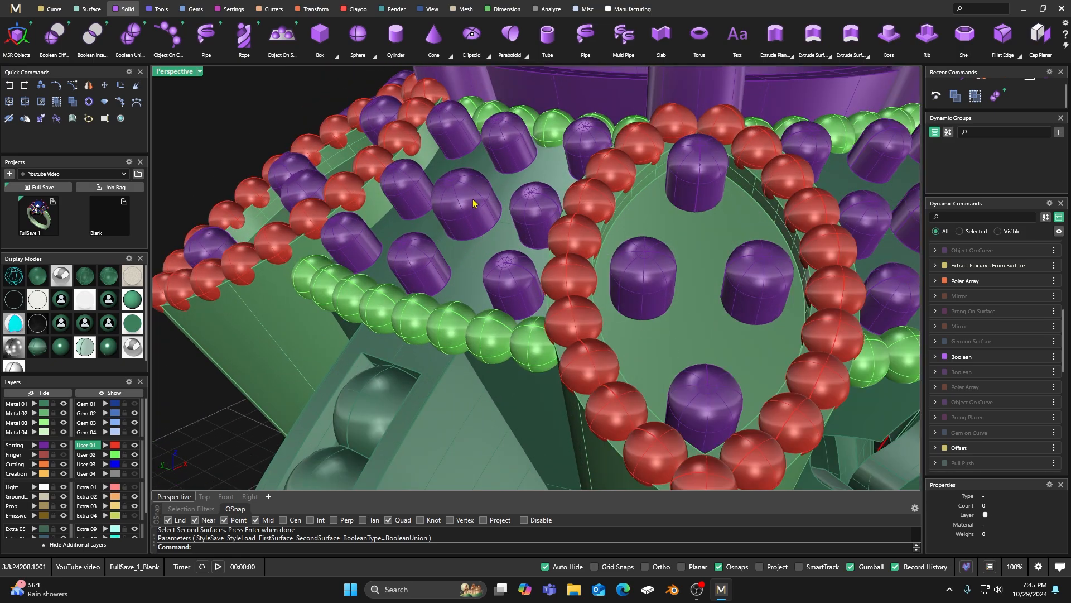
left_click(476, 213)
mouse_move(490, 260)
right_mouse_down()
mouse_move(531, 190)
mouse_move(576, 206)
mouse_move(485, 271)
right_mouse_up()
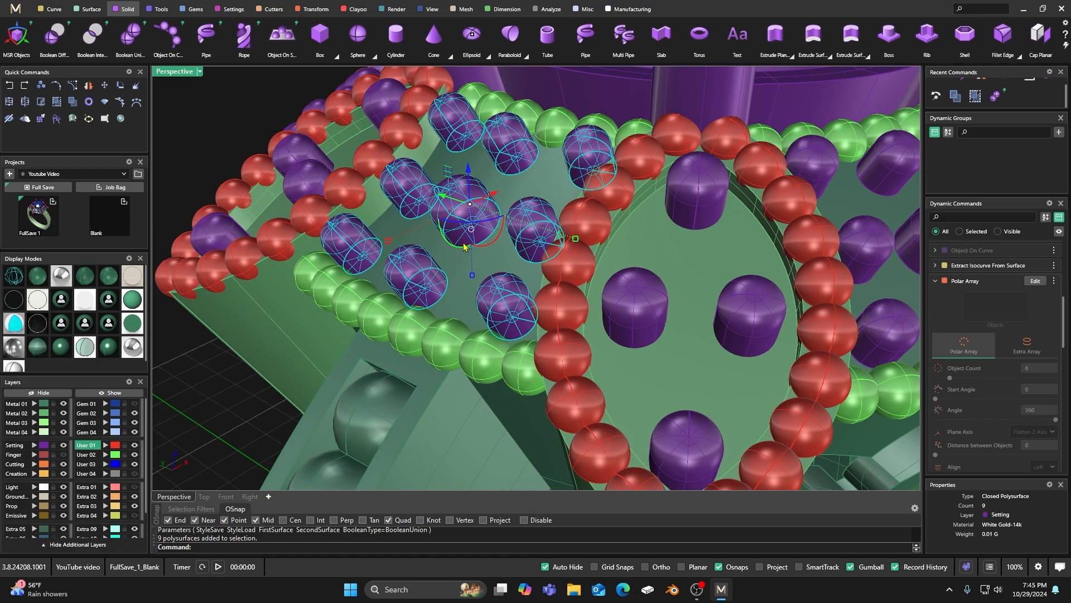
scroll(464, 246, "up", 2)
scroll(472, 228, "up", 1)
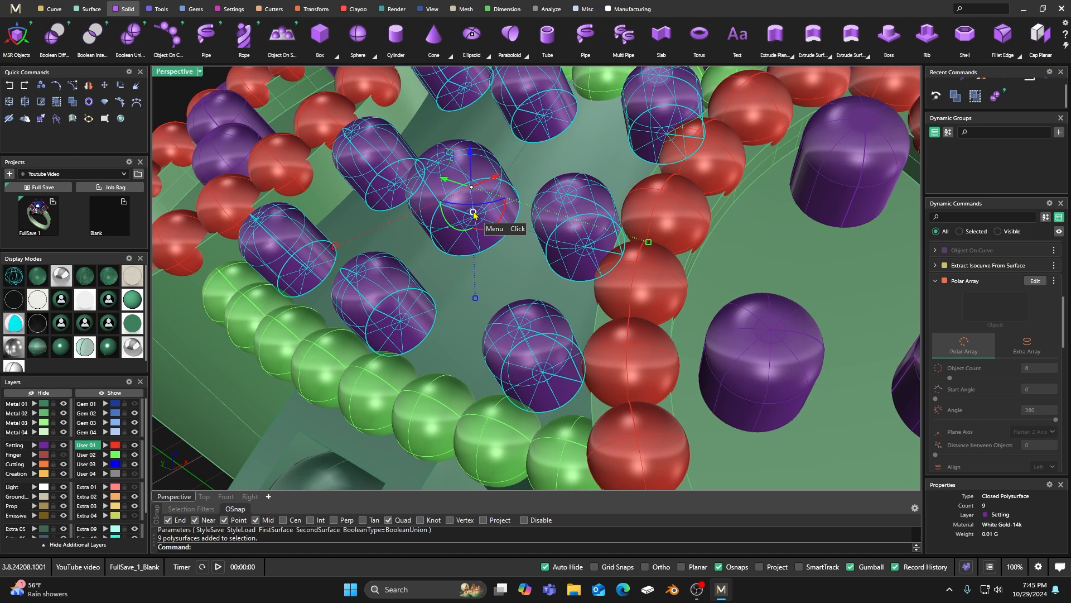
left_click(474, 214)
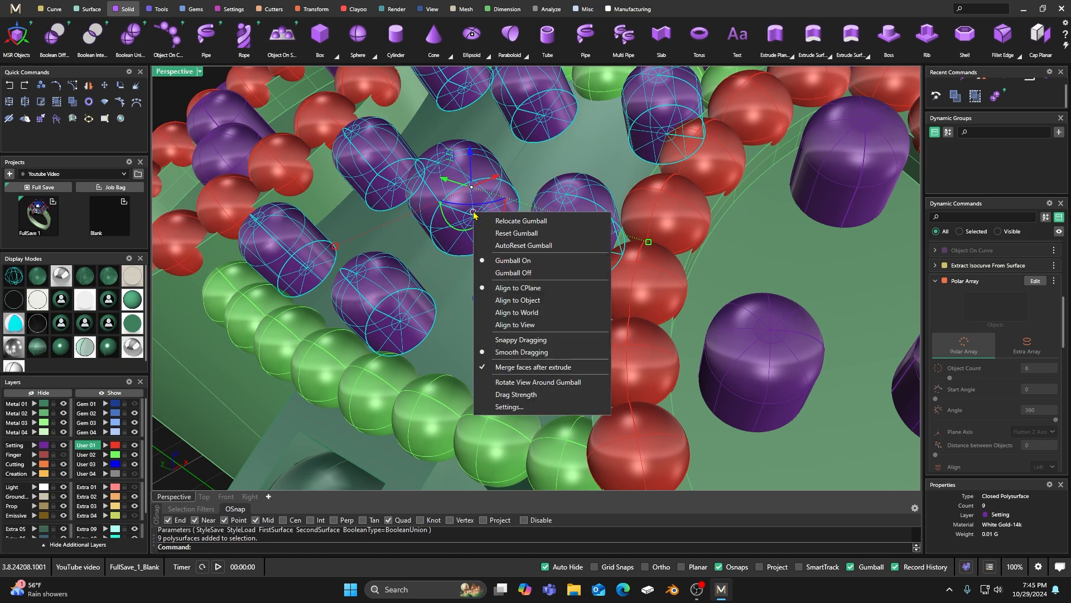
left_click(511, 223)
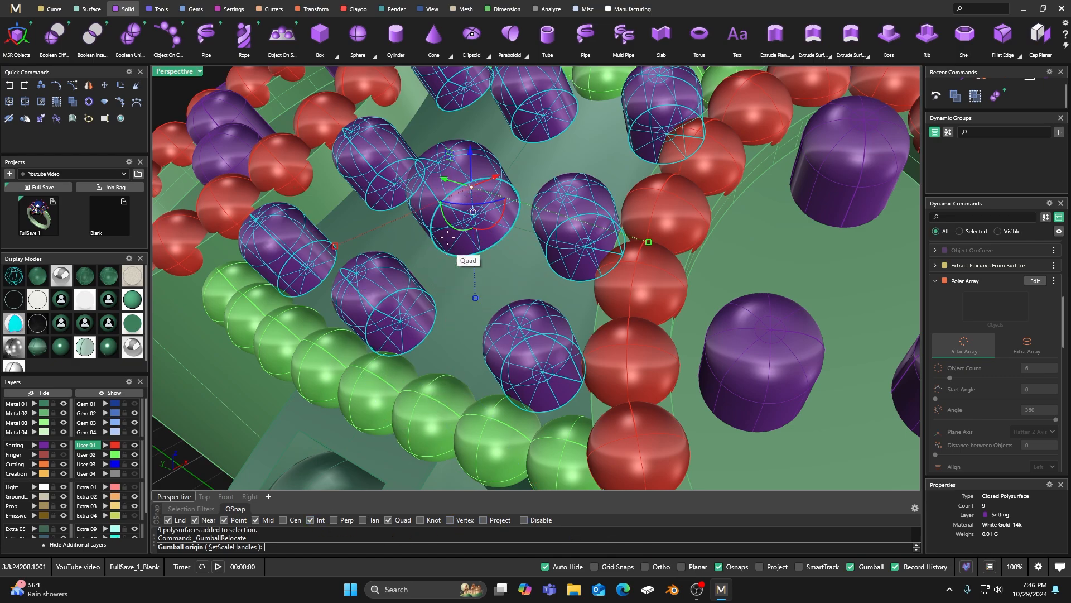
scroll(481, 220, "up", 5)
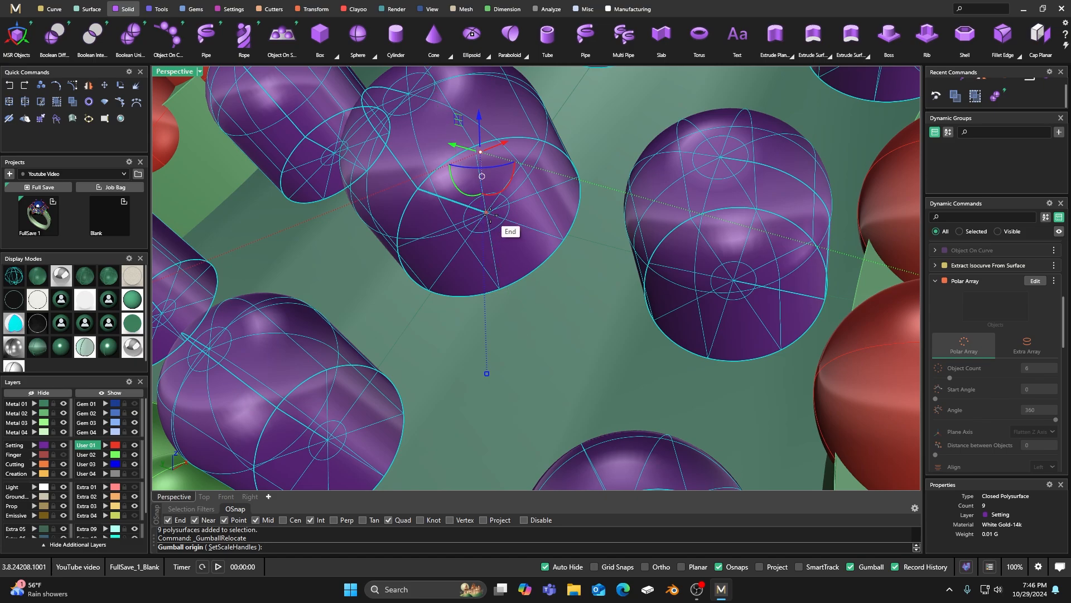
left_click(487, 212)
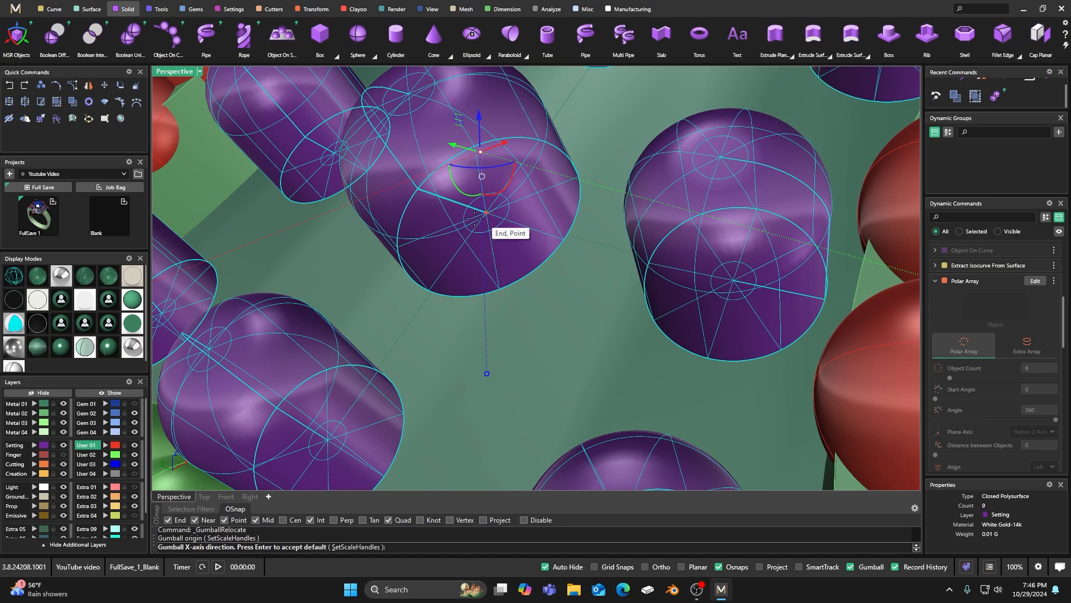
left_click(409, 95)
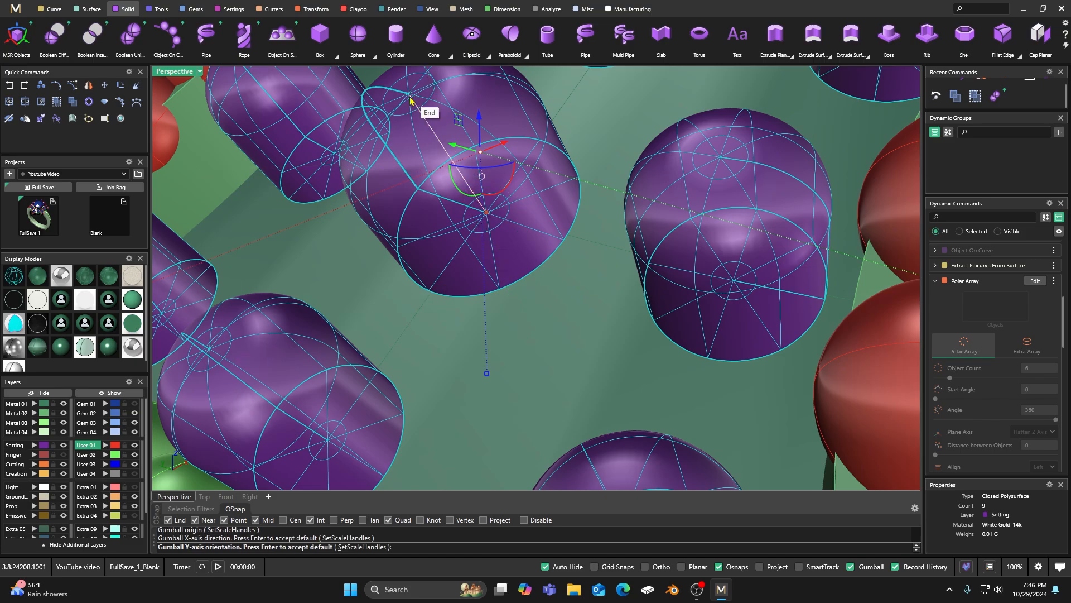
left_click(541, 139)
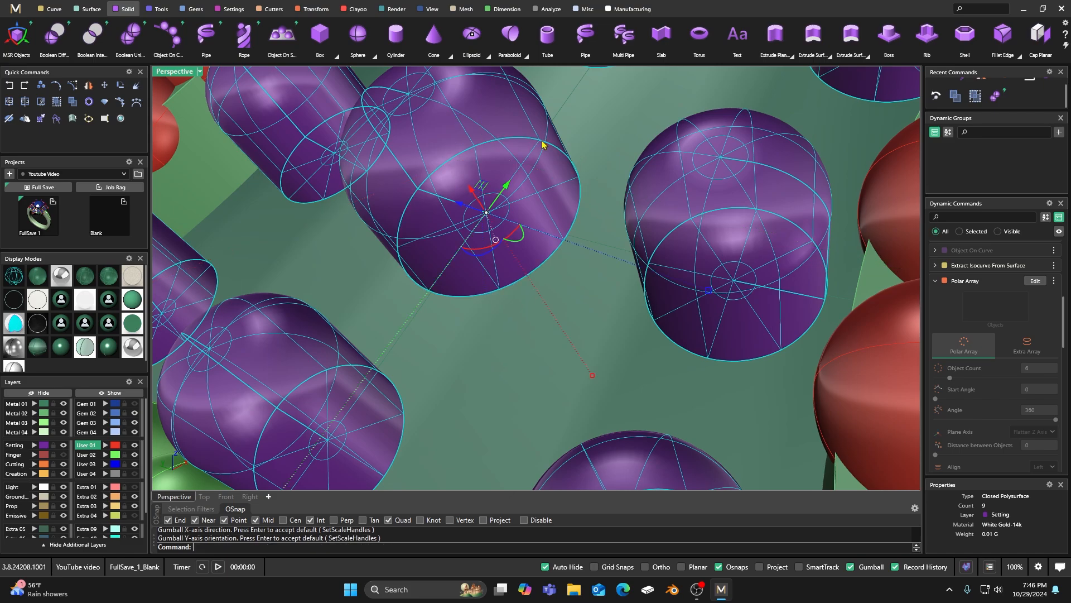
- Move the nine prongs slightly down along the centre prong's axis into the panel and clear the selection
right_click_drag(422, 131, 385, 145)
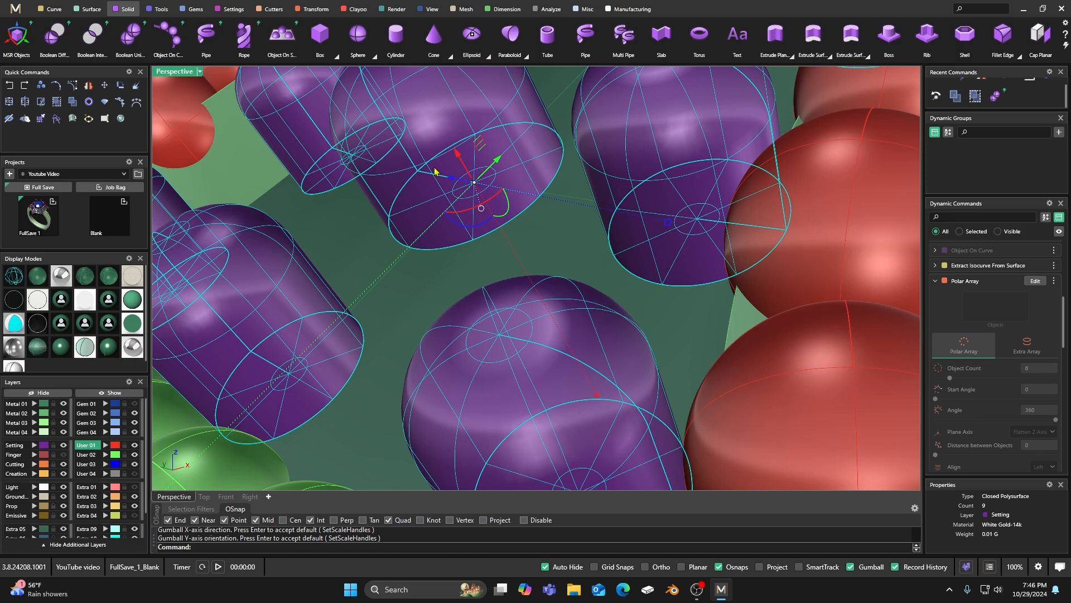
left_click_drag(455, 152, 463, 163)
scroll(463, 163, "down", 5)
scroll(466, 165, "down", 4)
left_click(282, 115)
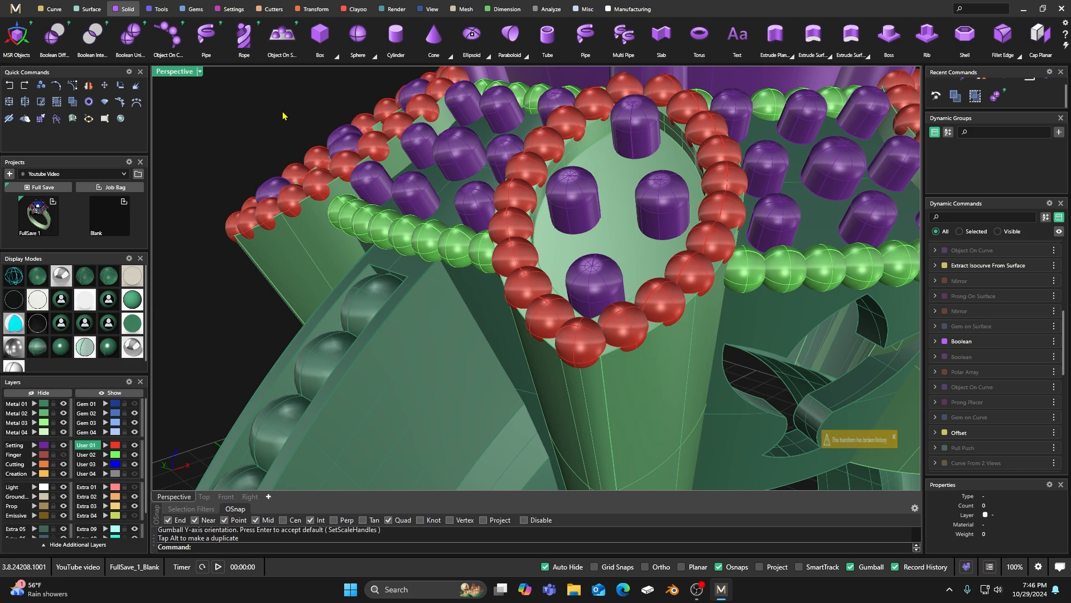
- Show the Gem 01 layer to check the lowered prongs against the stones, and hide the layer again
right_click_drag(282, 115, 296, 206)
left_click(135, 403)
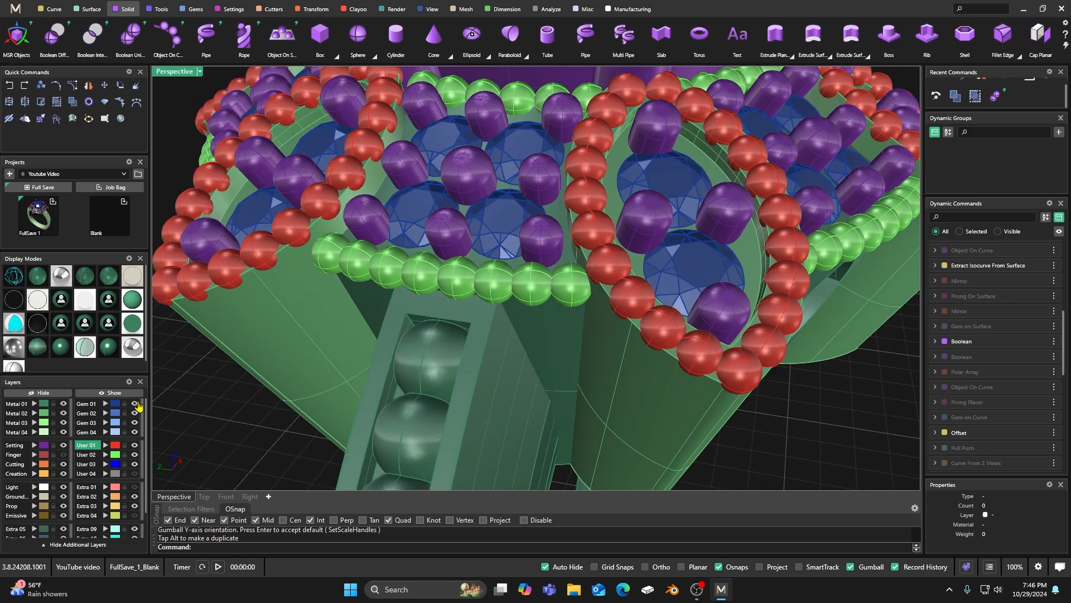
right_click_drag(229, 369, 262, 371)
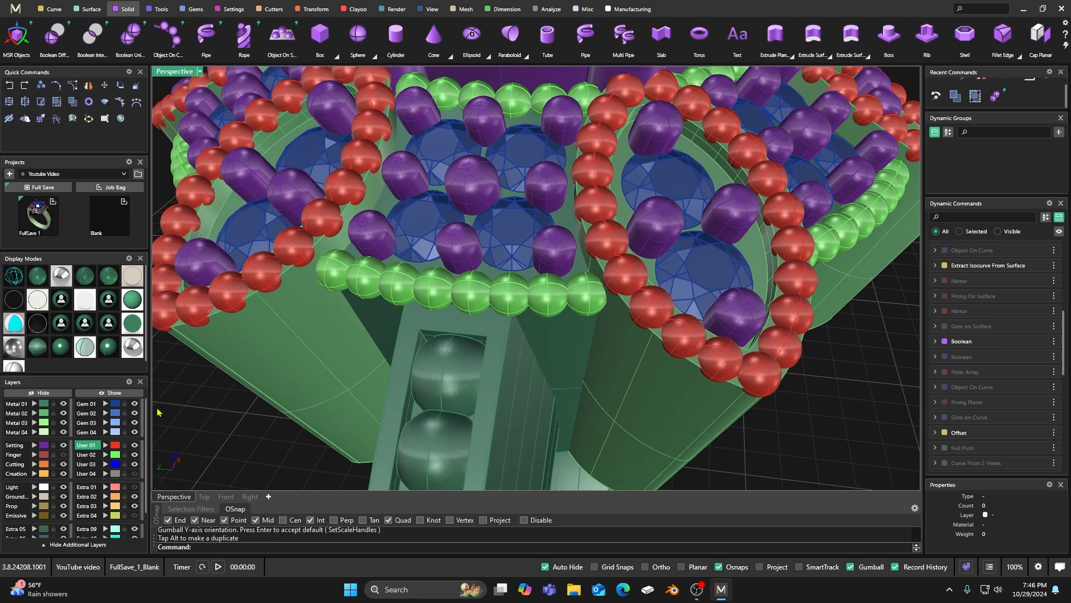
left_click(136, 405)
right_click_drag(365, 366, 440, 333)
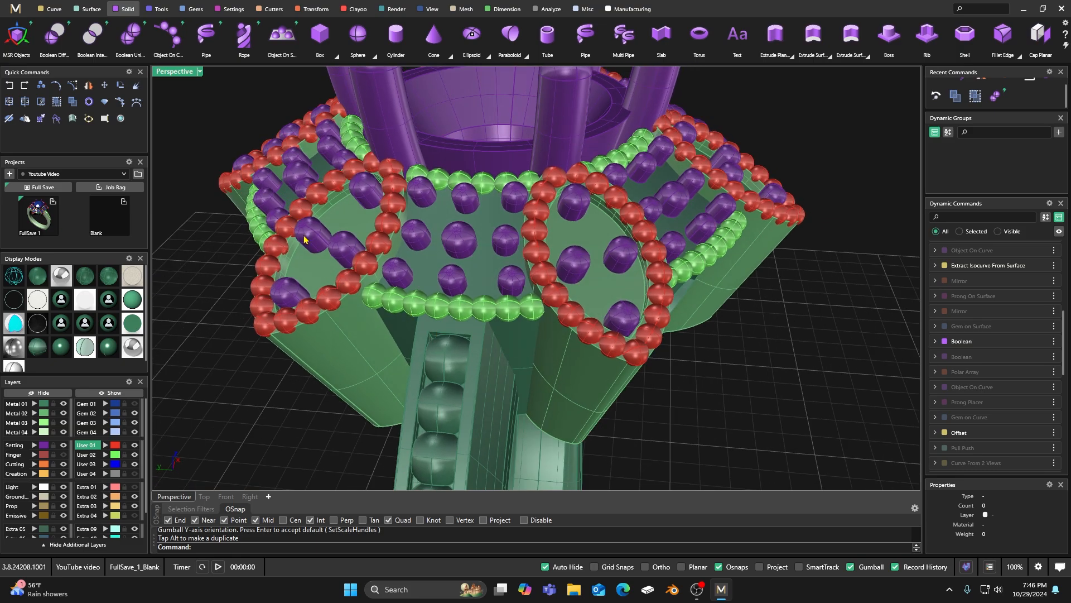
- Boolean-unite the halo body with the panel's nine lowered prongs
left_click(130, 34)
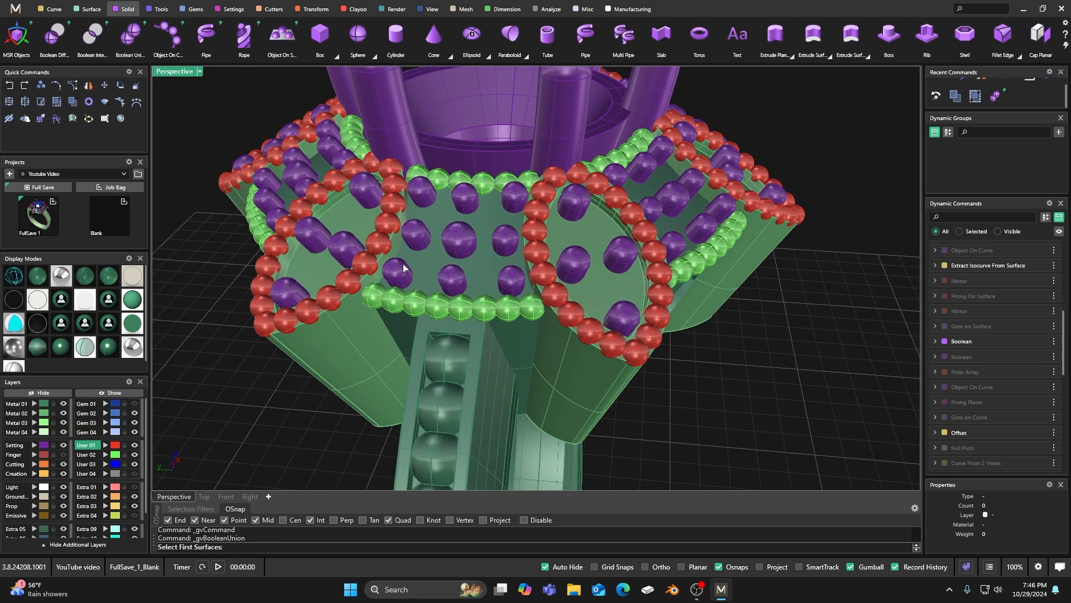
left_click(424, 262)
key("Return")
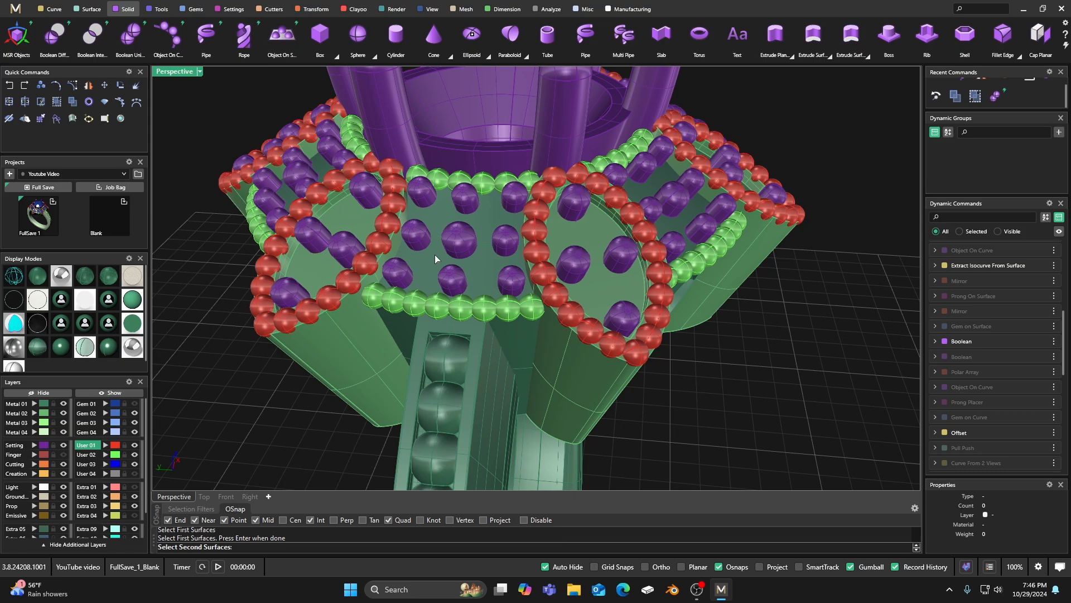
left_click(464, 235)
key("Return")
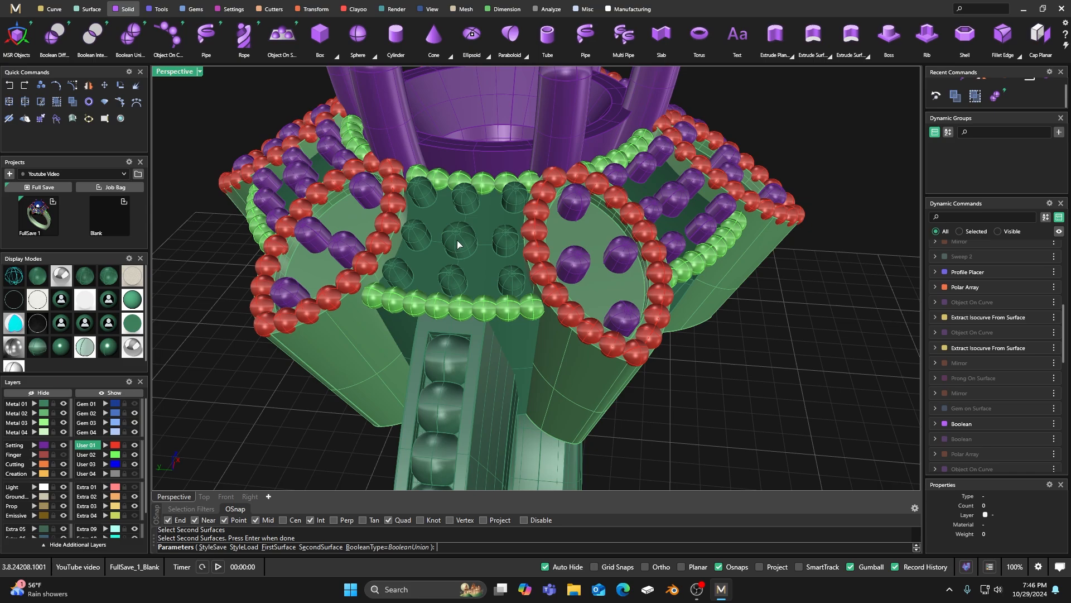
key("Return")
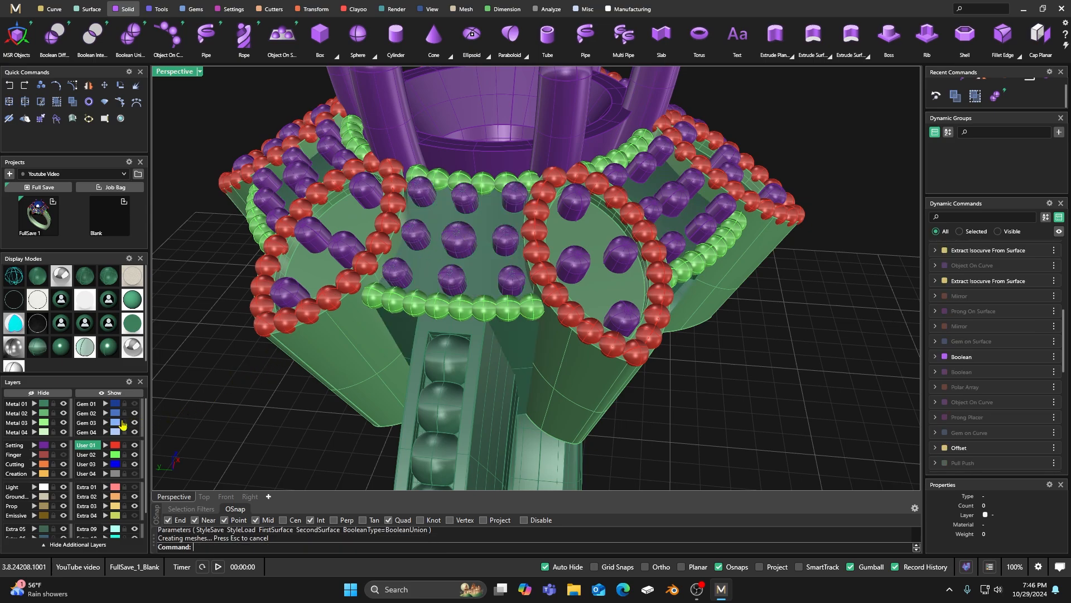
- Move the original group of nine prongs on the united panel to the hidden Light layer
left_click(455, 244)
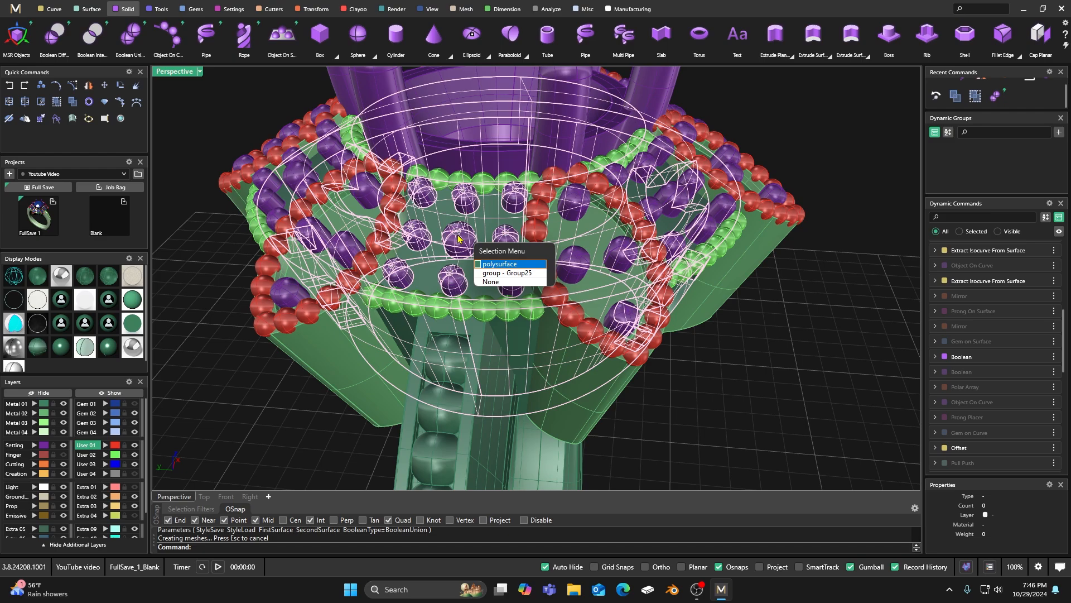
left_click(481, 273)
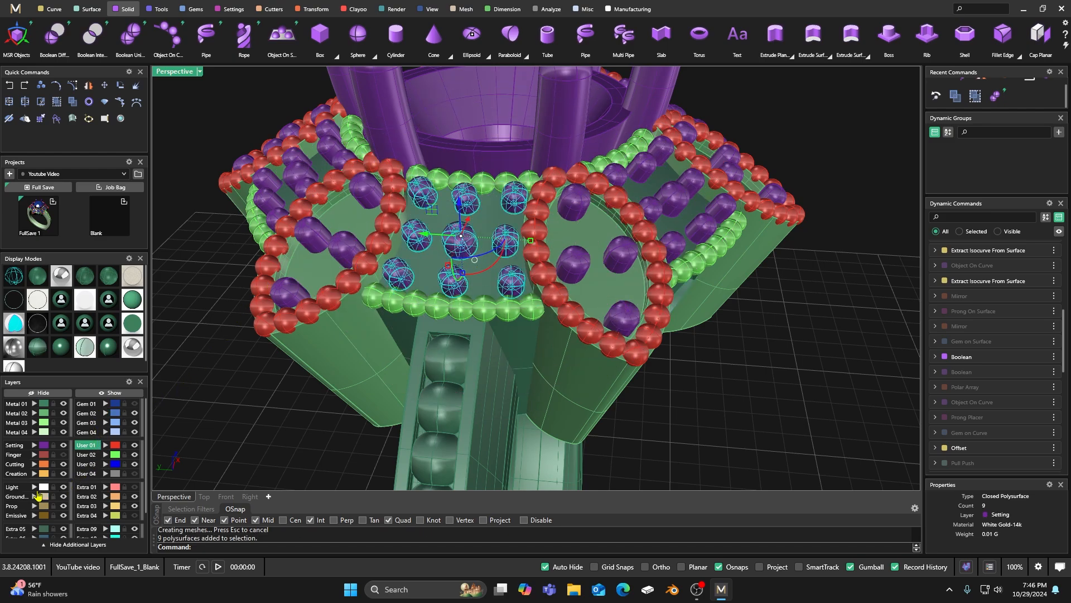
left_click(63, 489)
left_click(64, 488)
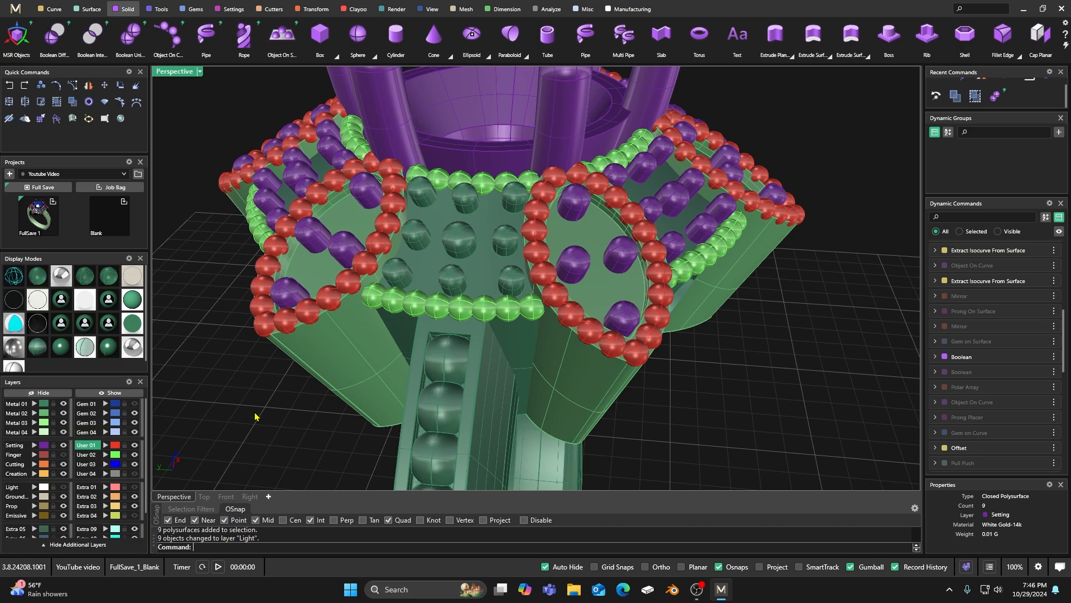
- Select all nine prongs on the next panel, above the opening between the shank arms
right_click_drag(254, 417, 517, 335)
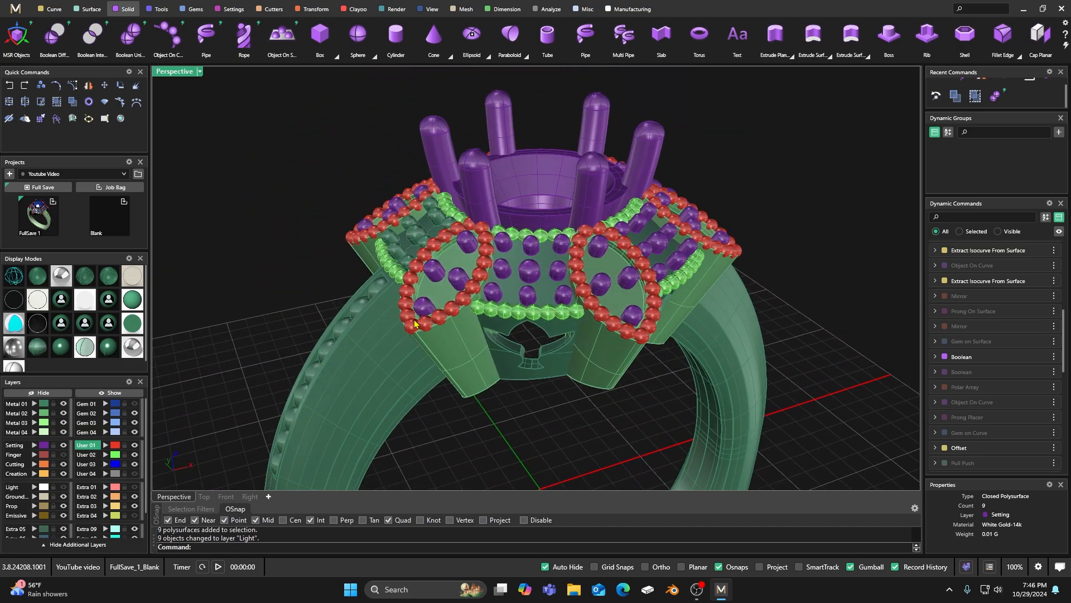
scroll(517, 313, "up", 5)
left_click(506, 219)
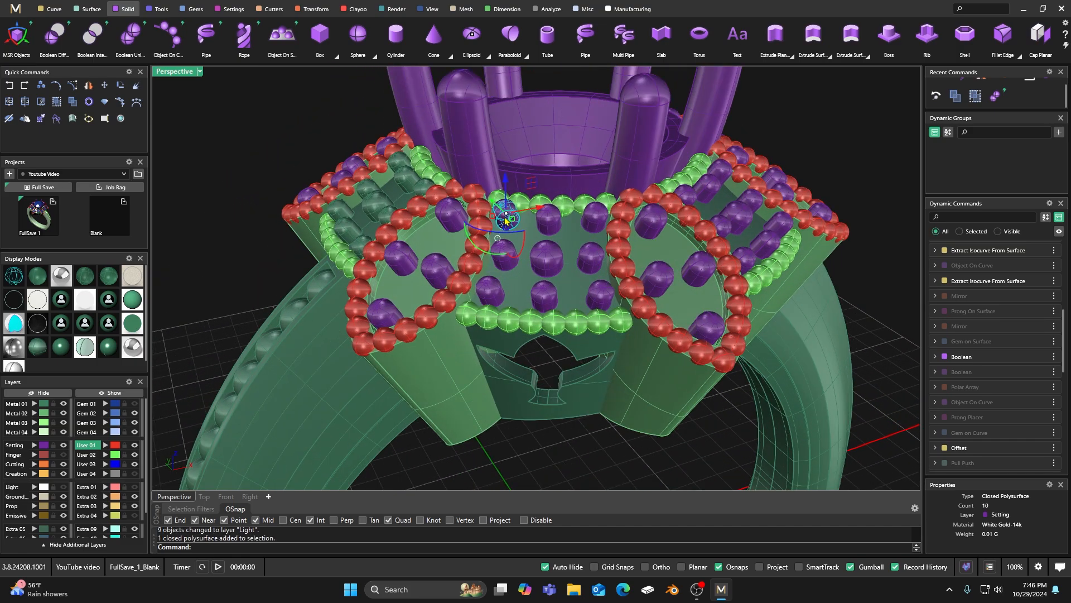
left_click(557, 225, "shift")
left_click(598, 220, "shift")
left_click(593, 258, "shift")
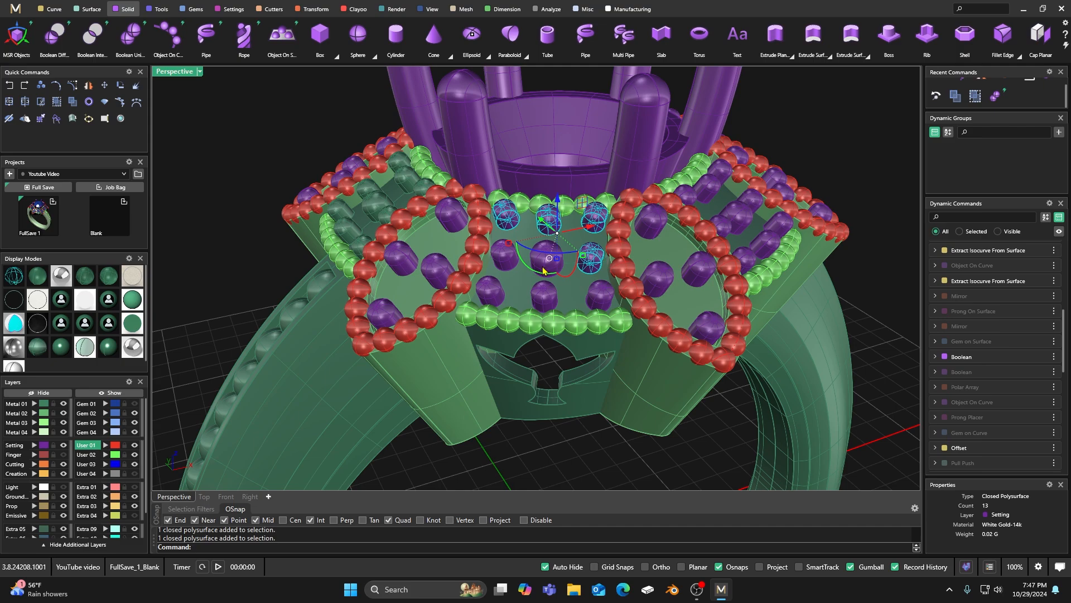
left_click(546, 260, "shift")
left_click(504, 259, "shift")
left_click(491, 290, "shift")
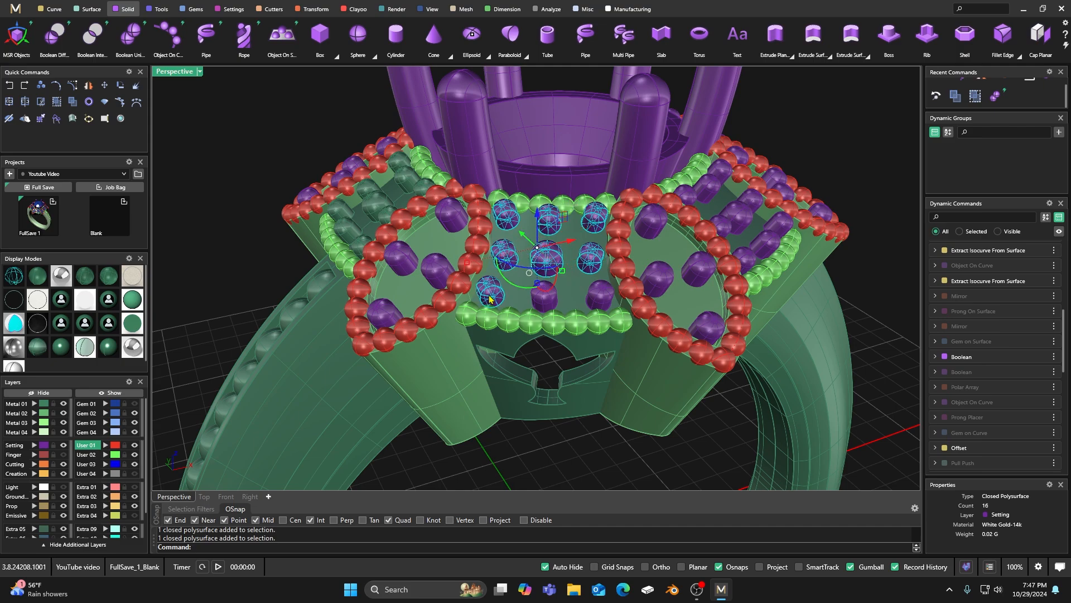
left_click(543, 301, "shift")
left_click(601, 294, "shift")
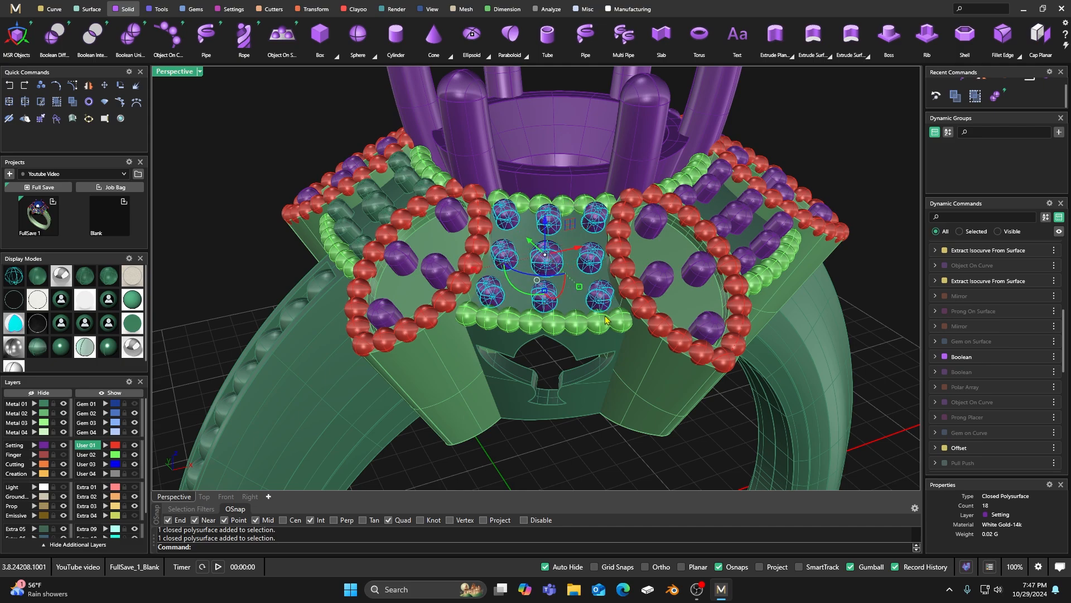
- Relocate the gumball of the nine selected prongs to the centre prong's base centre and align an axis with the prong's length
right_click_drag(607, 299, 527, 271)
scroll(527, 272, "up", 5)
scroll(527, 272, "up", 2)
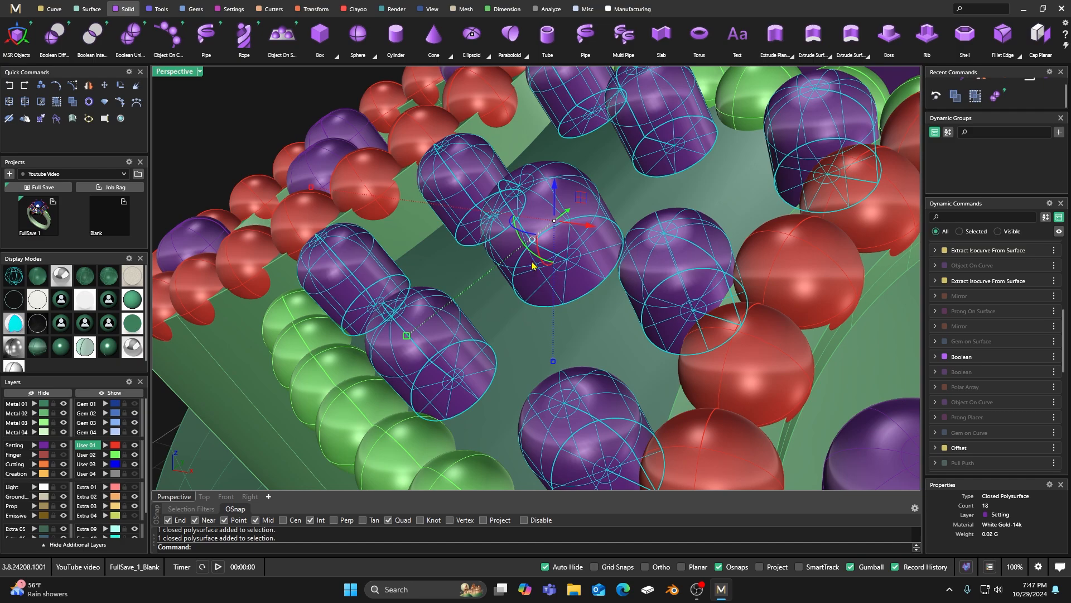
right_click(533, 244)
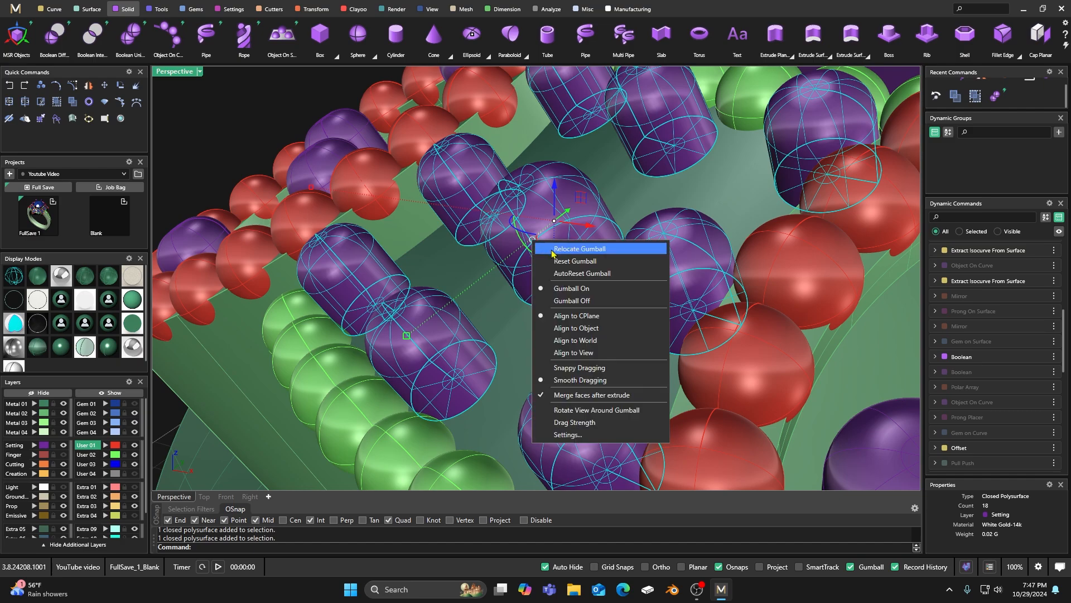
left_click(569, 250)
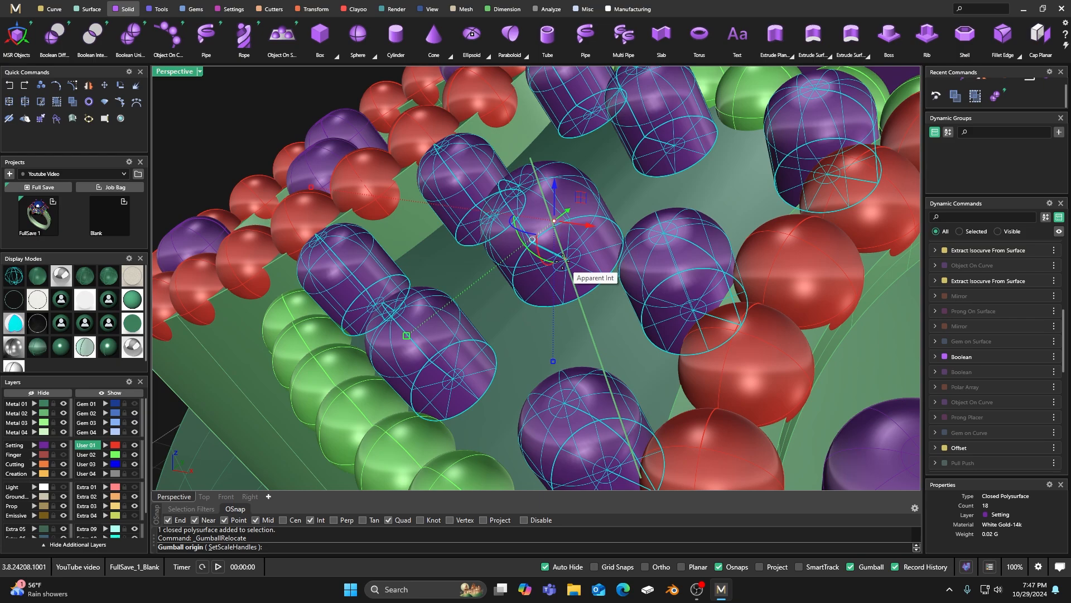
scroll(563, 260, "up", 3)
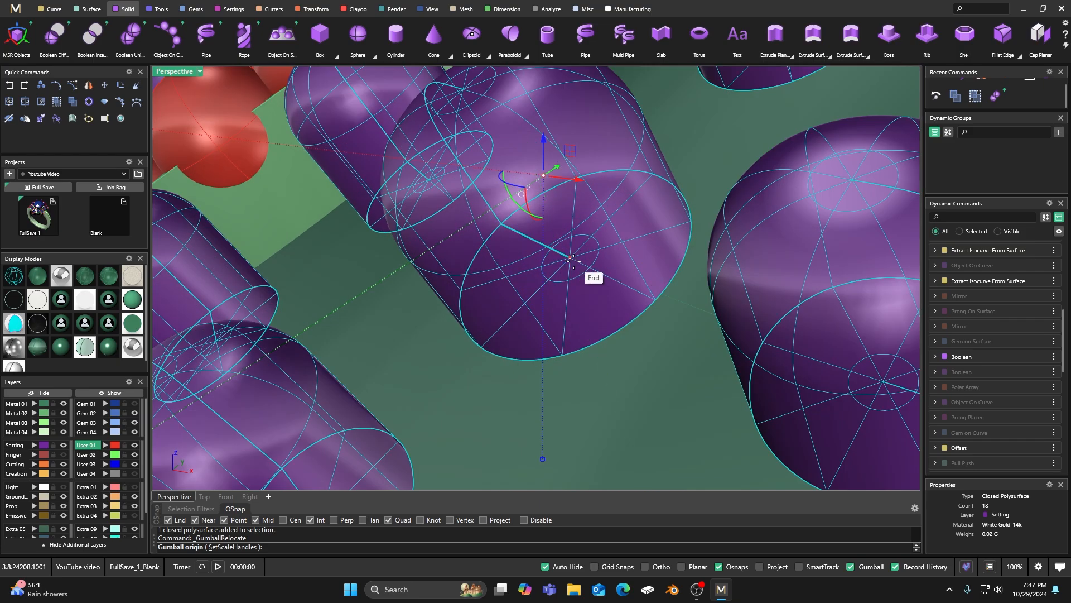
left_click(570, 258)
scroll(571, 259, "down", 4)
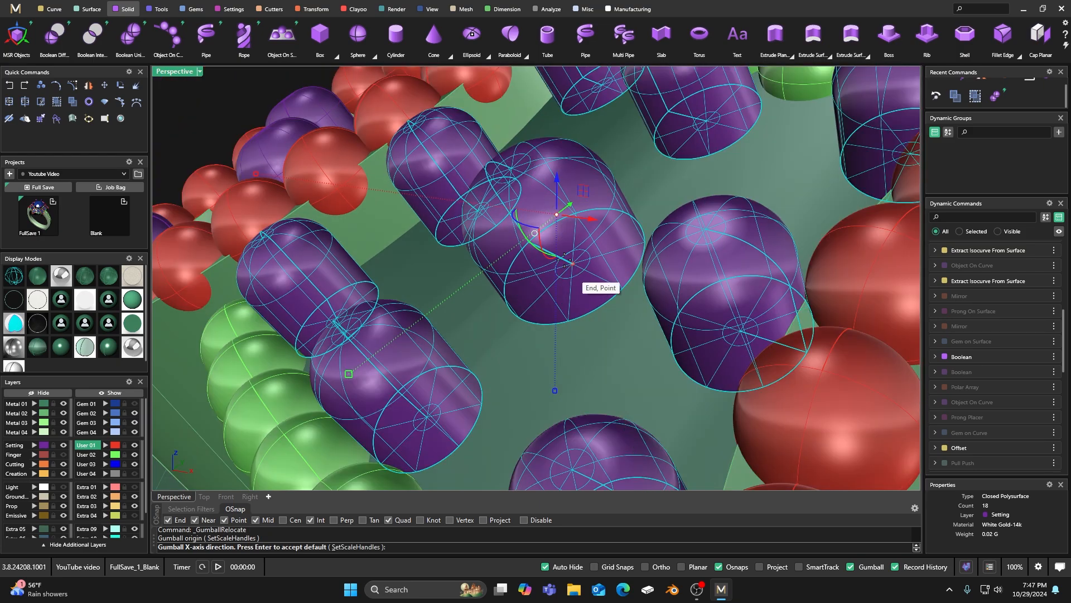
left_click(511, 168)
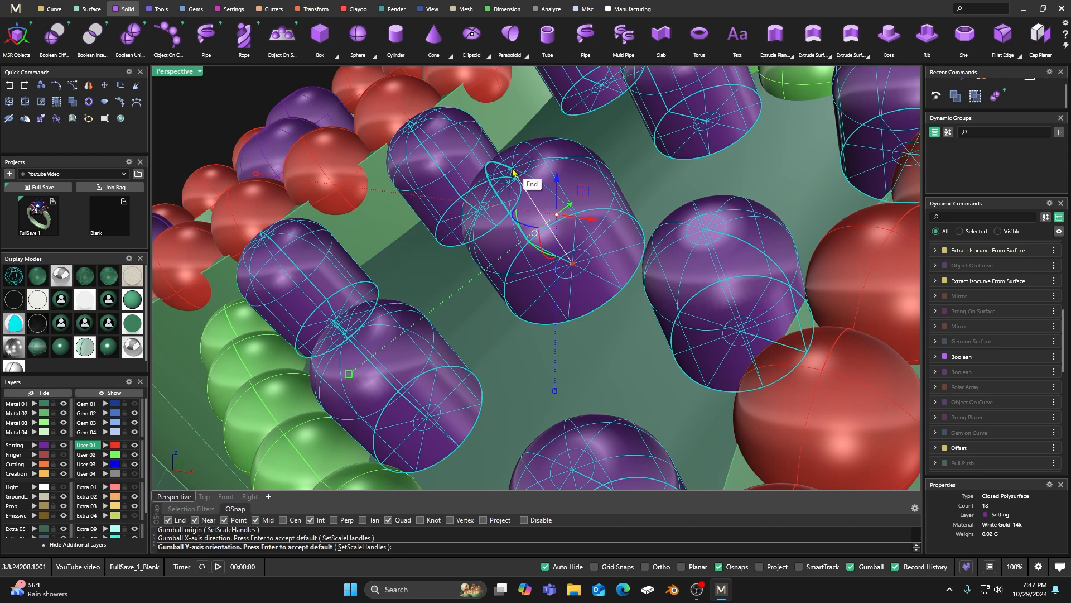
left_click(622, 217)
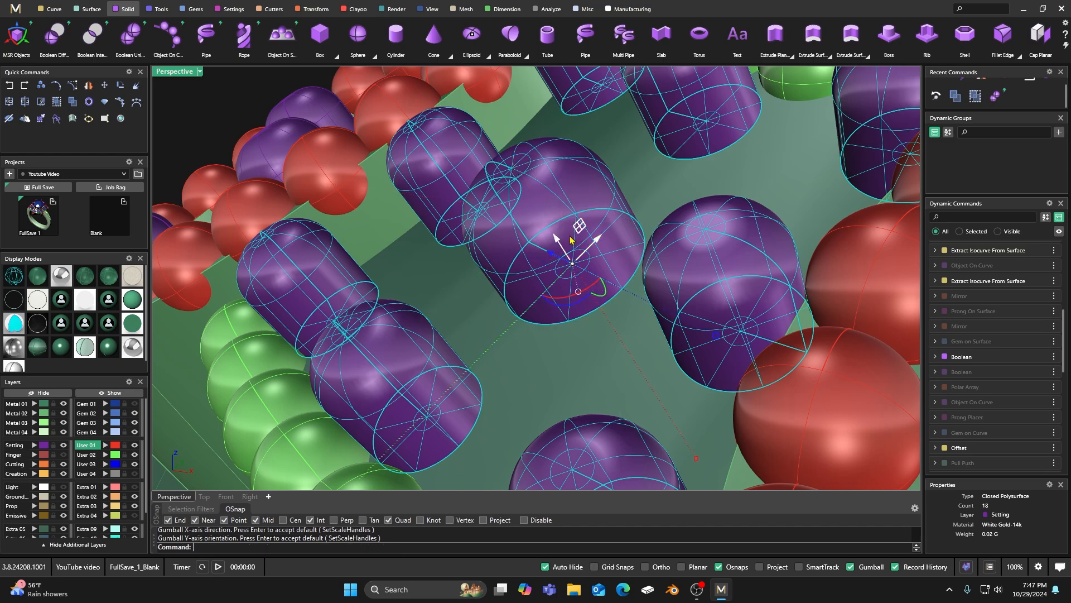
- Sink the nine prongs slightly into the metal panel along the prong axis and clear the selection
scroll(556, 240, "down", 5)
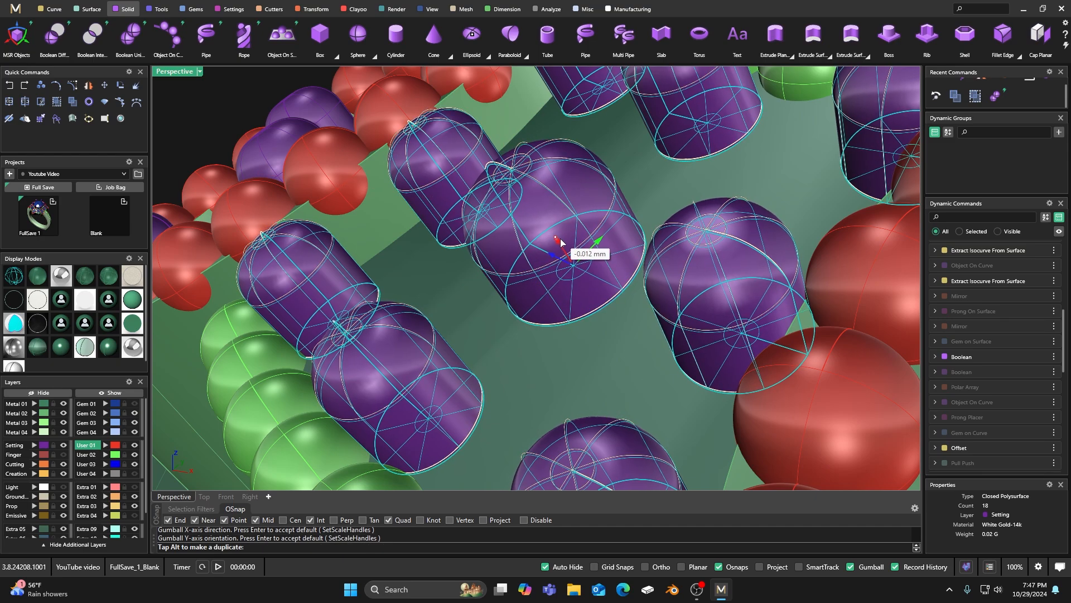
left_click_drag(567, 247, 565, 250)
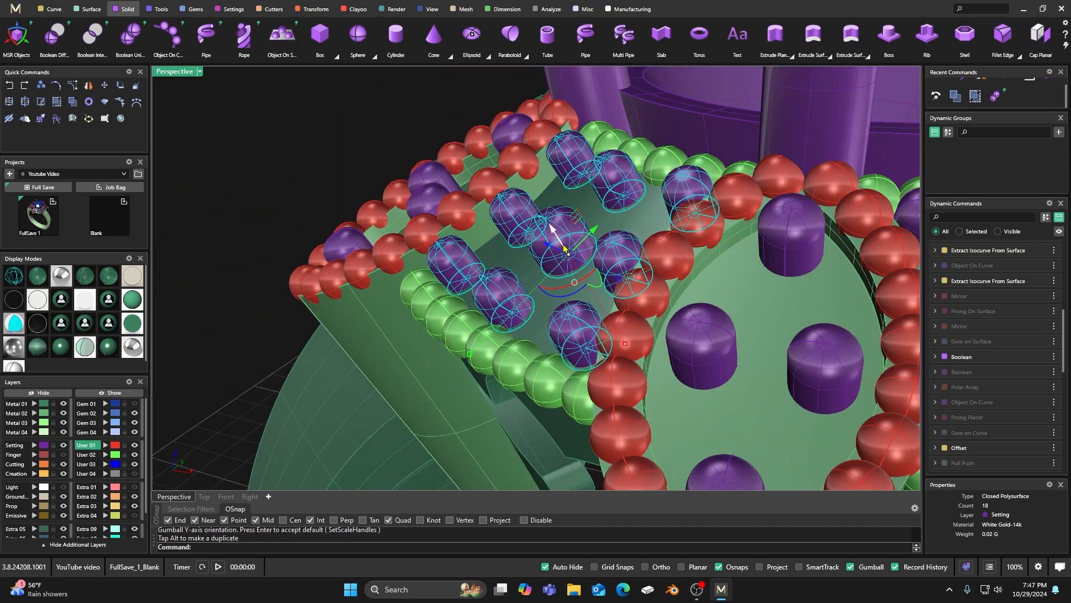
left_click(370, 151)
scroll(346, 180, "up", 5)
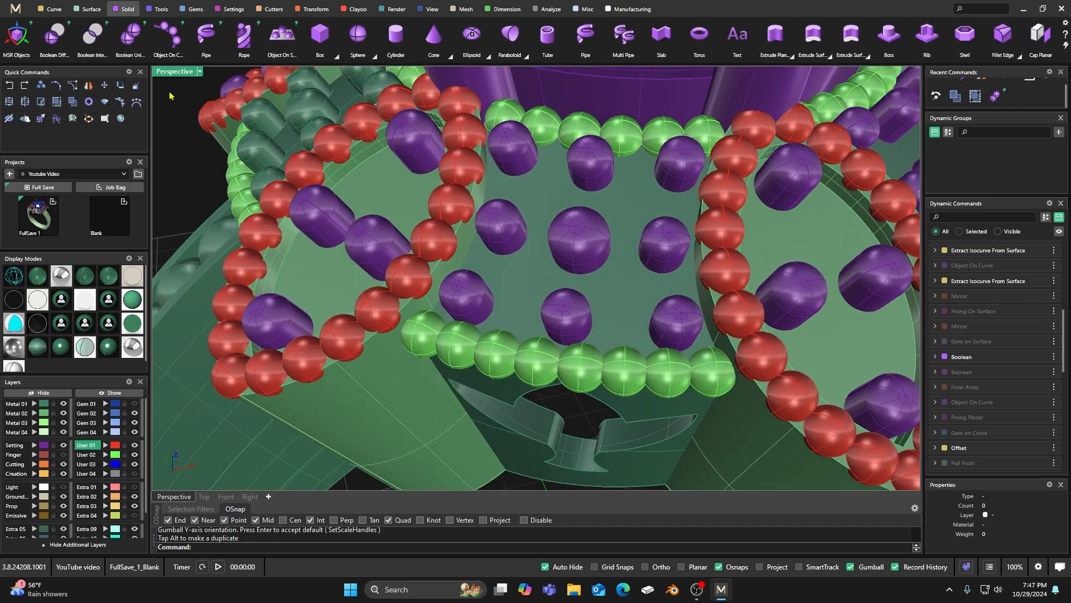
- Boolean-unite the halo body with the nine lowered prongs on the panel above the shank opening
left_click(130, 35)
left_click(540, 195)
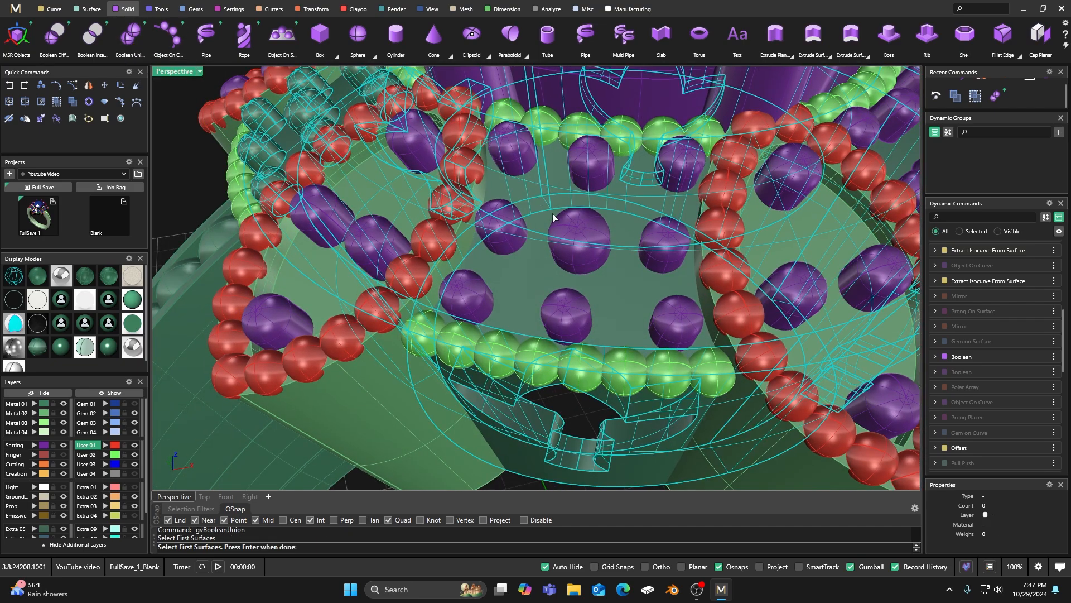
key("Return")
left_click(577, 229)
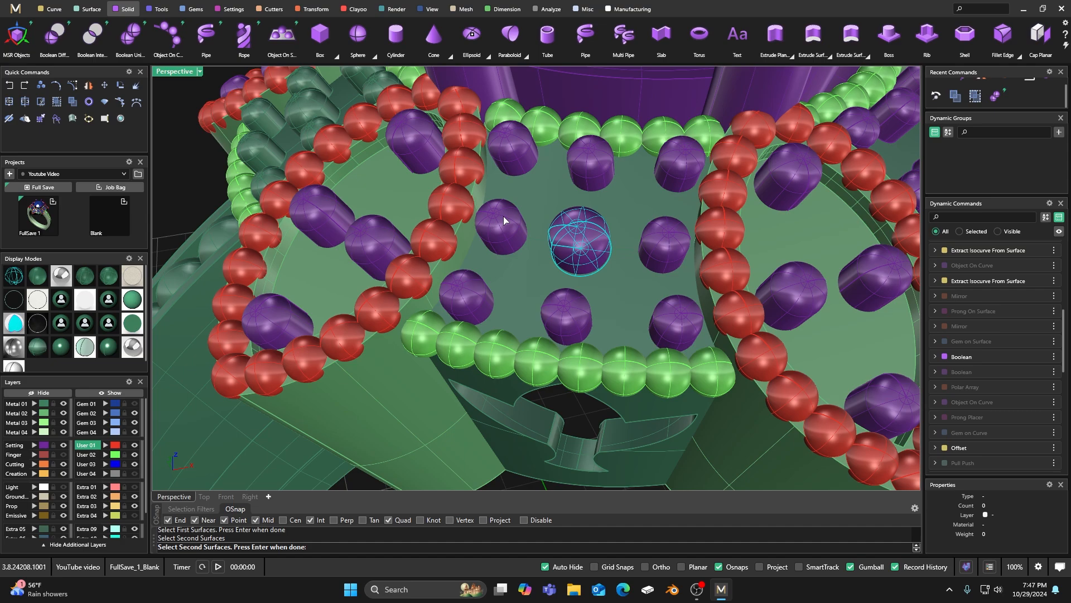
left_click(505, 216)
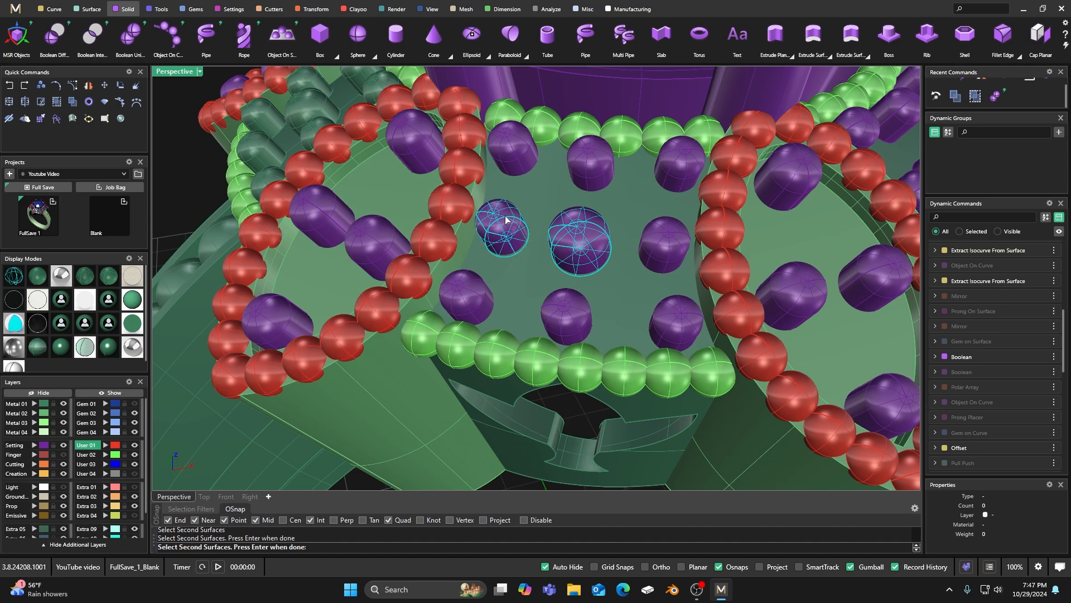
left_click(510, 151)
left_click(595, 169)
left_click(678, 166)
left_click(678, 324)
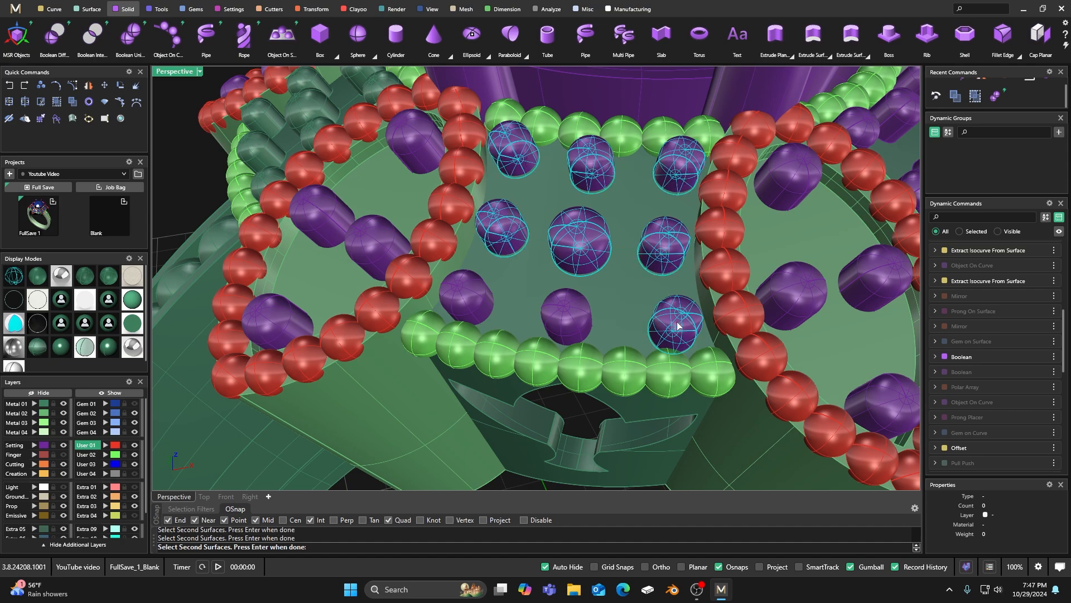
left_click(566, 320)
left_click(477, 303)
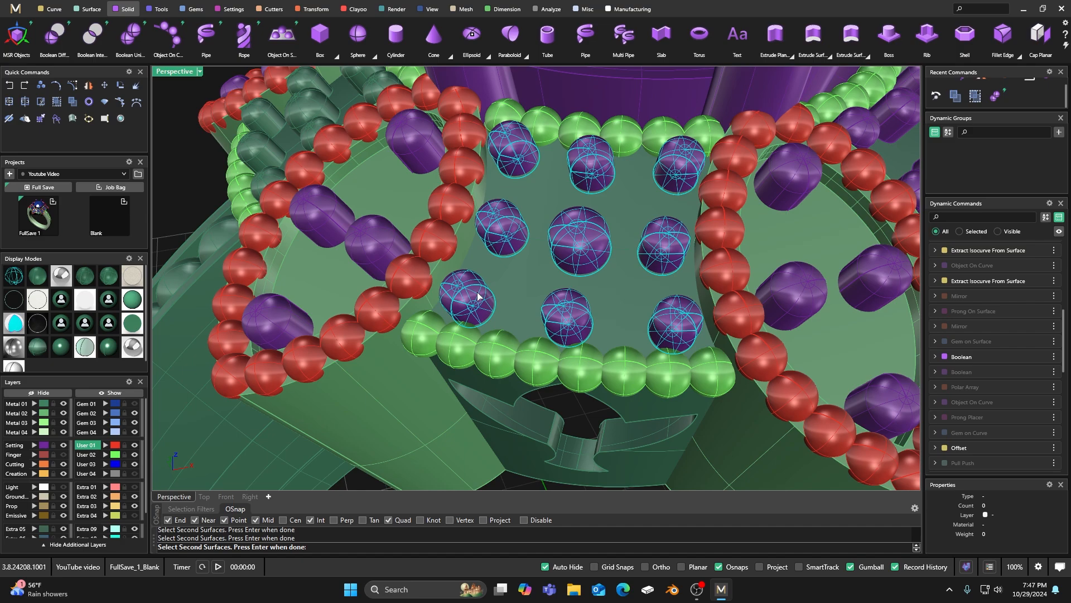
key("Return")
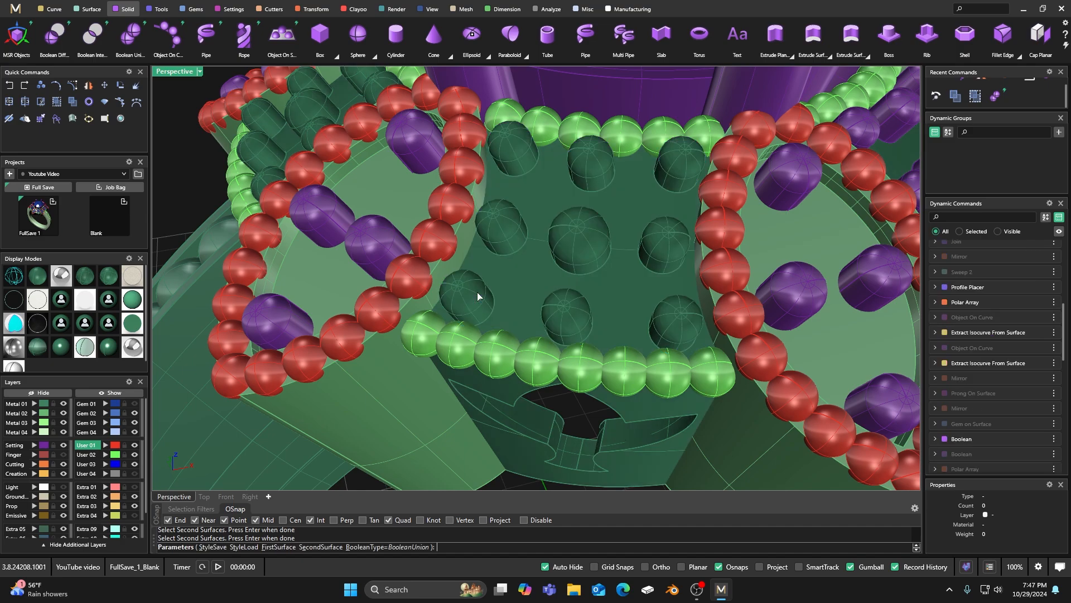
key("ctrl+z")
- Select the nine original prong polysurfaces overlapping the united panel and move them to the hidden Light layer
scroll(478, 292, "down", 3)
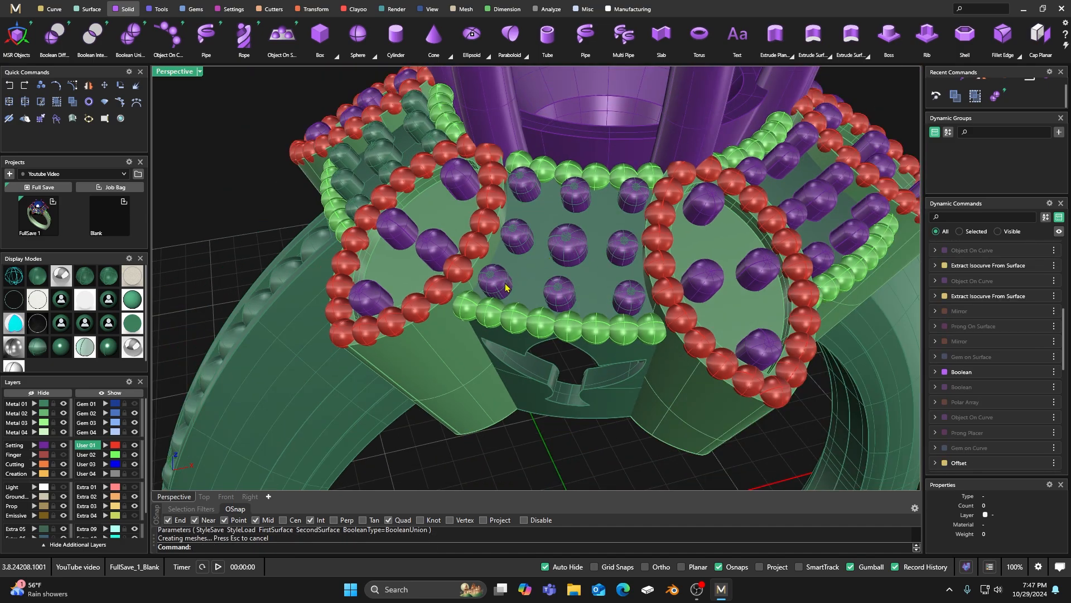
left_click(506, 288)
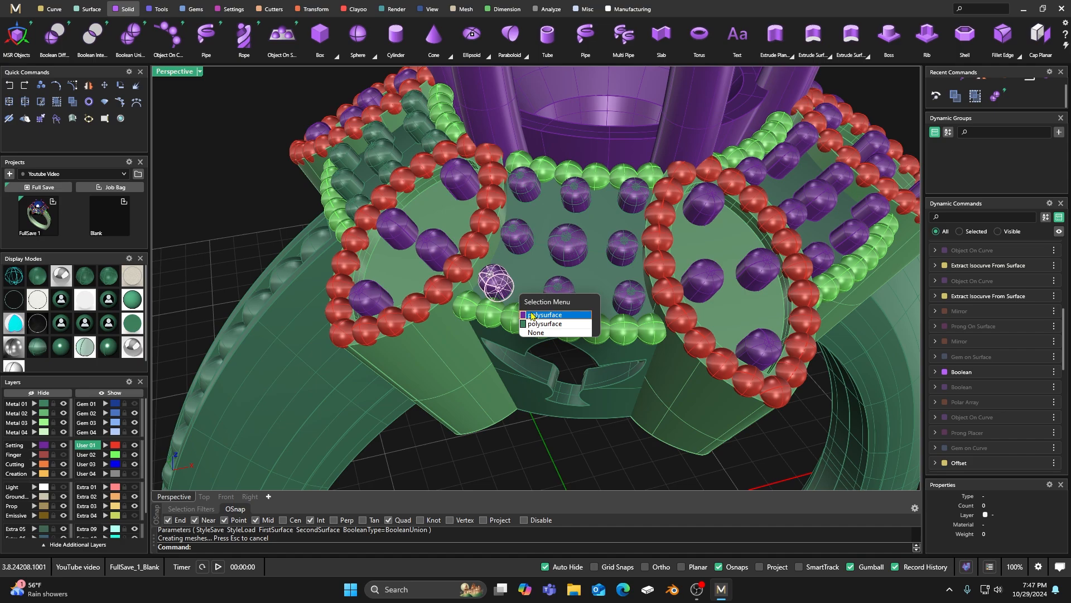
left_click(533, 316)
left_click(569, 295)
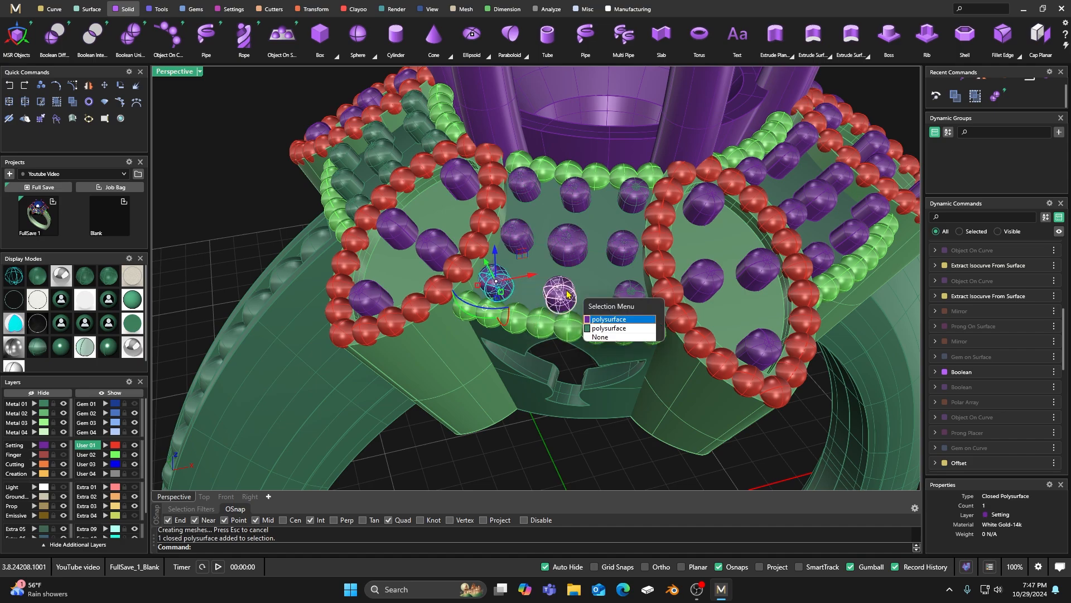
left_click(602, 321)
left_click(623, 300)
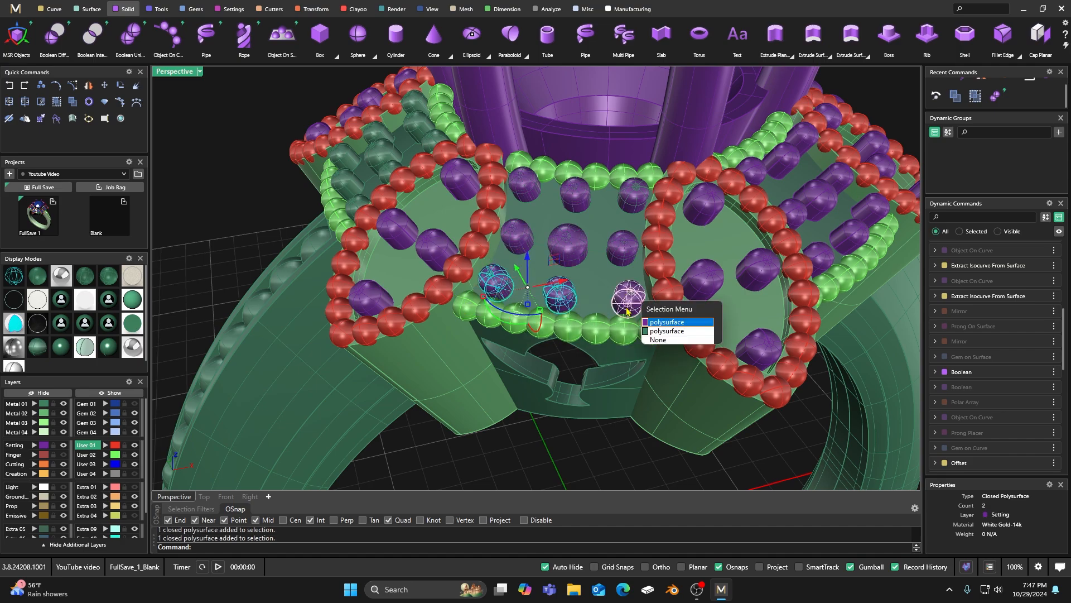
left_click(656, 324)
left_click(625, 249)
left_click(662, 275)
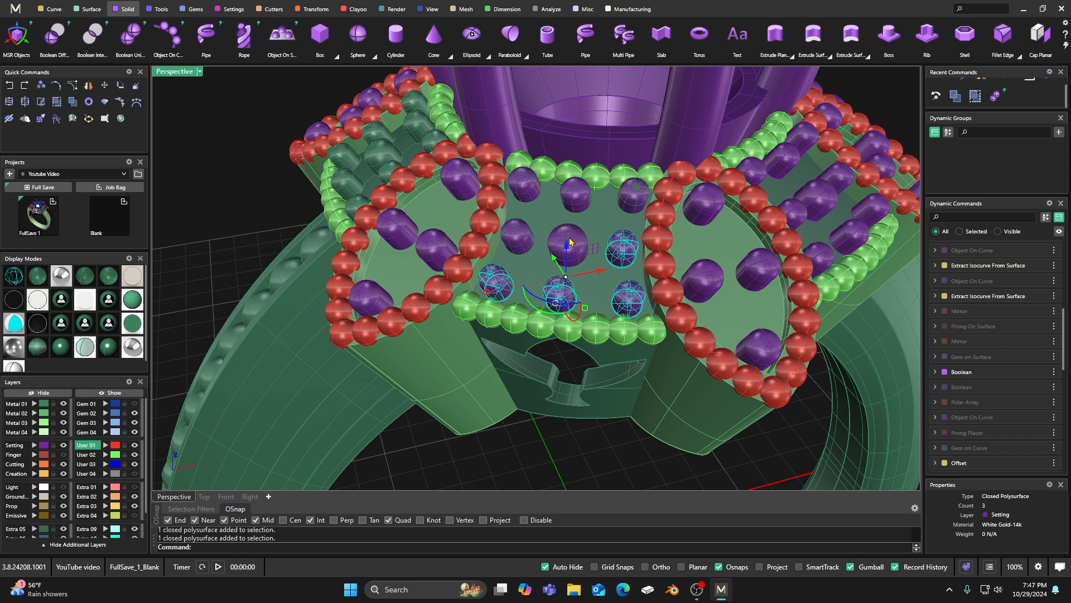
left_click(578, 238)
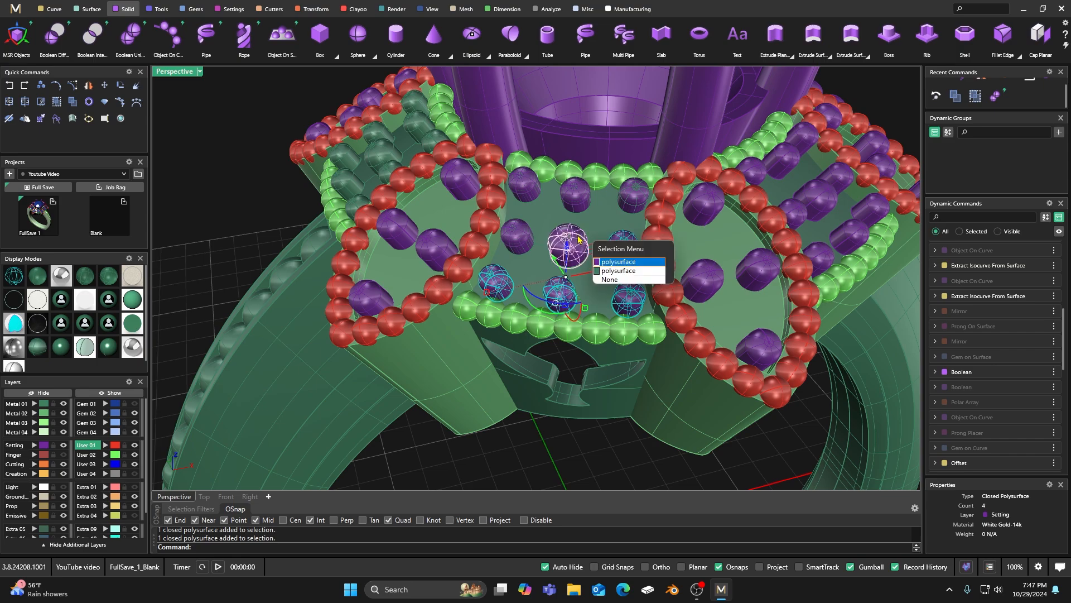
left_click(611, 261)
left_click(521, 239)
left_click(569, 264)
left_click(531, 188)
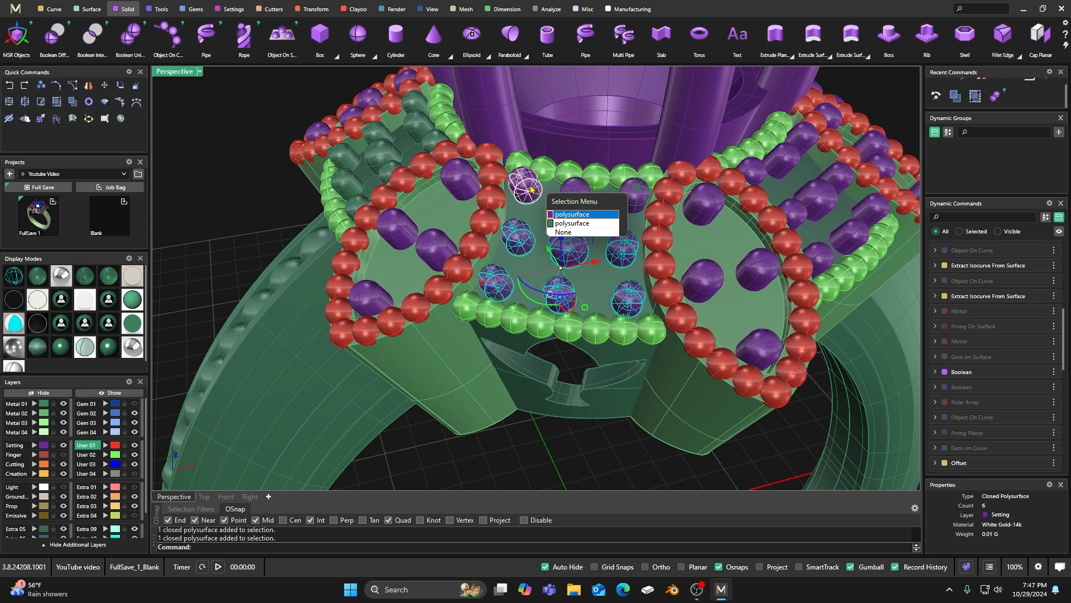
left_click(558, 215)
left_click(583, 205)
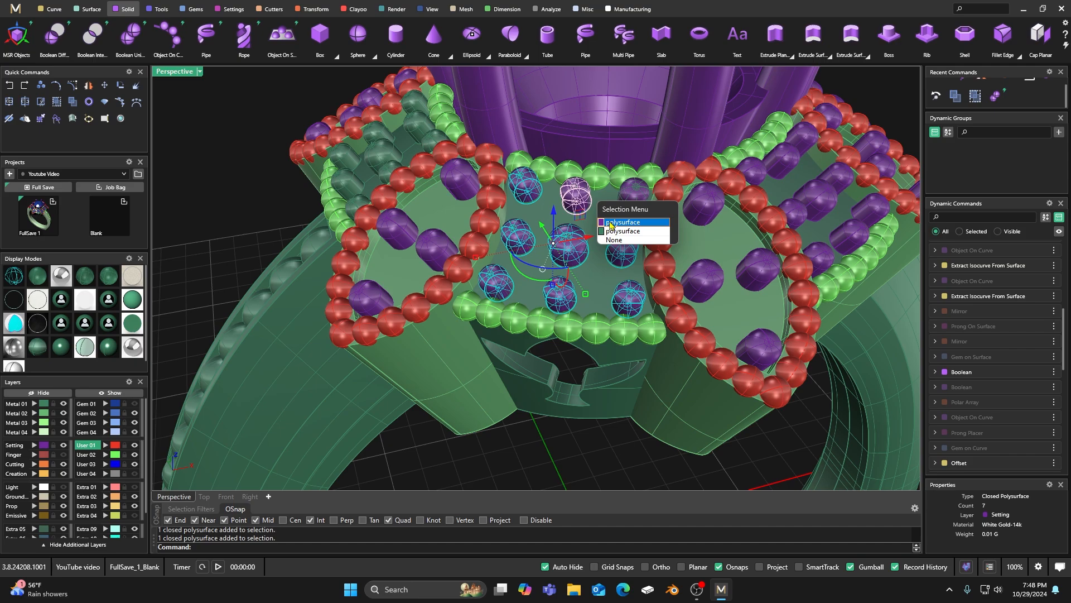
left_click(611, 222)
left_click(634, 210)
left_click(670, 229)
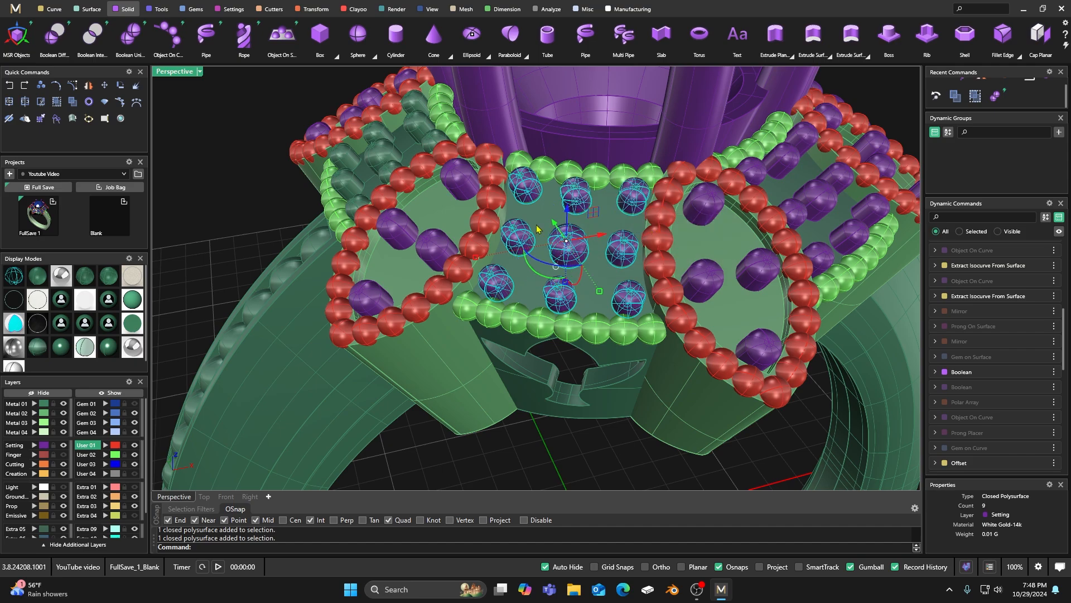
left_click(34, 486)
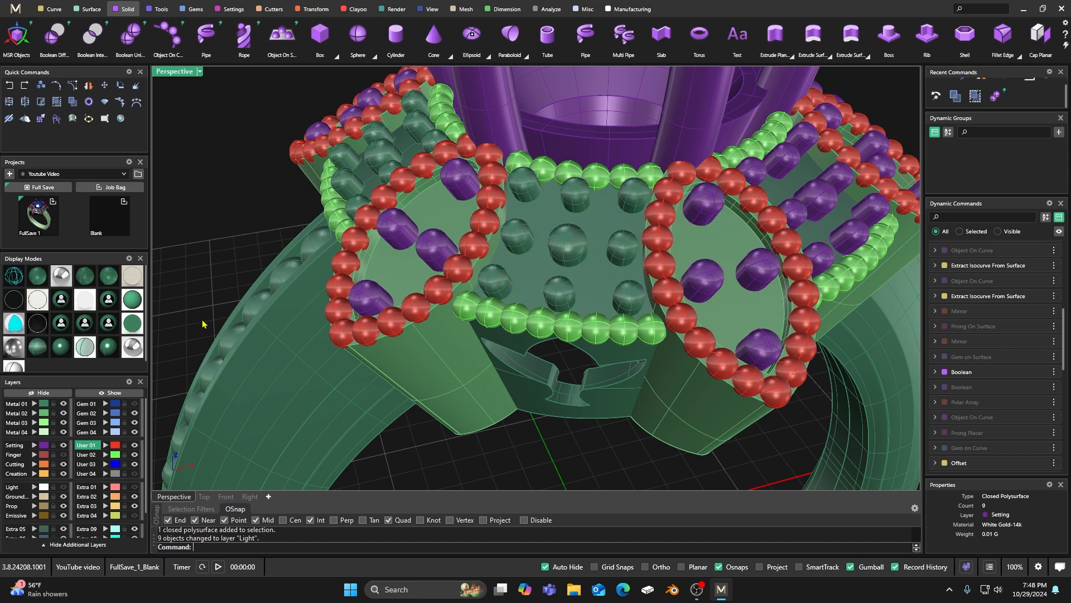
- Boolean-unite the petal between the two prong-covered panels with its four prongs
scroll(416, 231, "down", 5)
right_click_drag(416, 231, 578, 174)
scroll(461, 244, "up", 5)
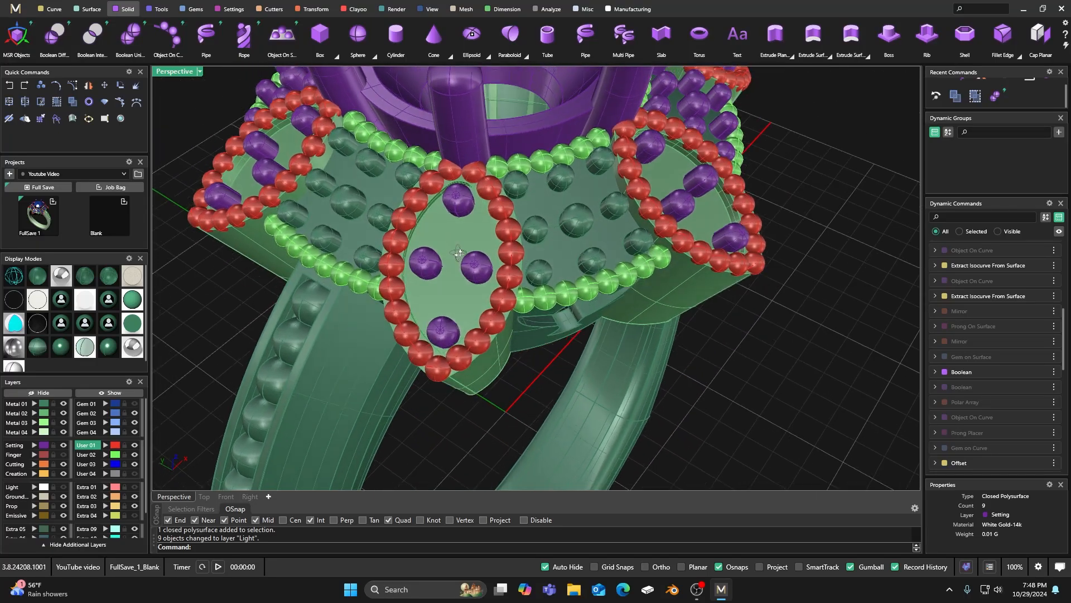
scroll(456, 228, "up", 2)
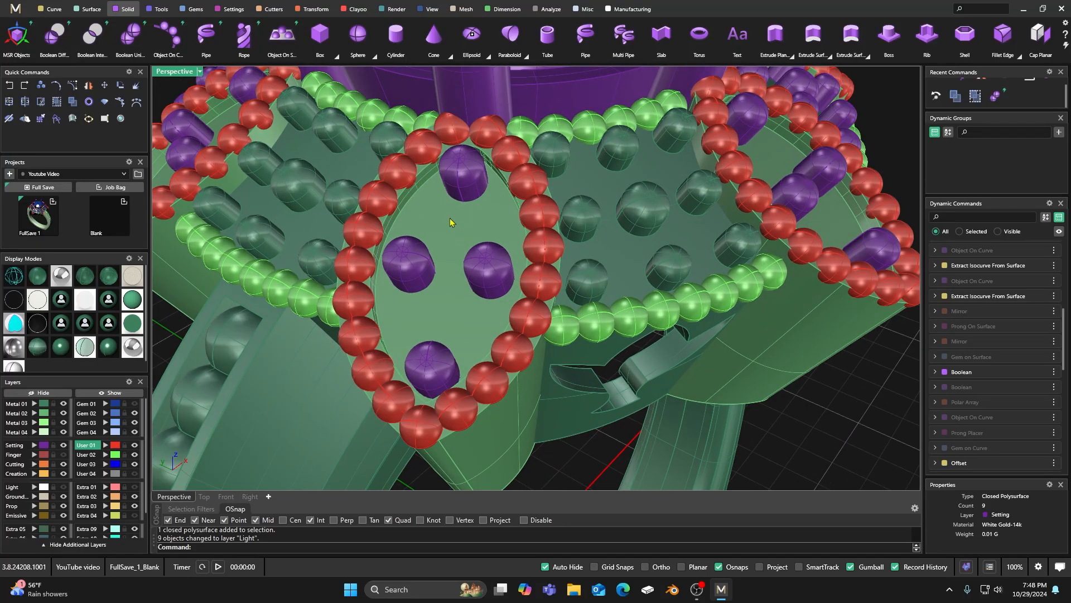
scroll(453, 218, "down", 3)
scroll(463, 226, "up", 1)
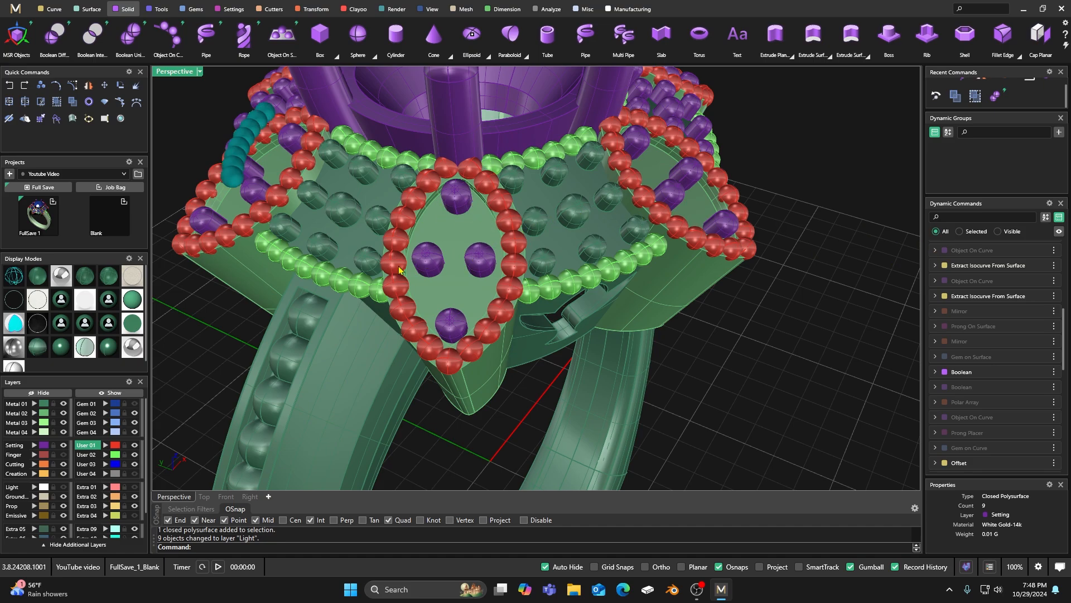
right_click_drag(621, 215, 429, 201)
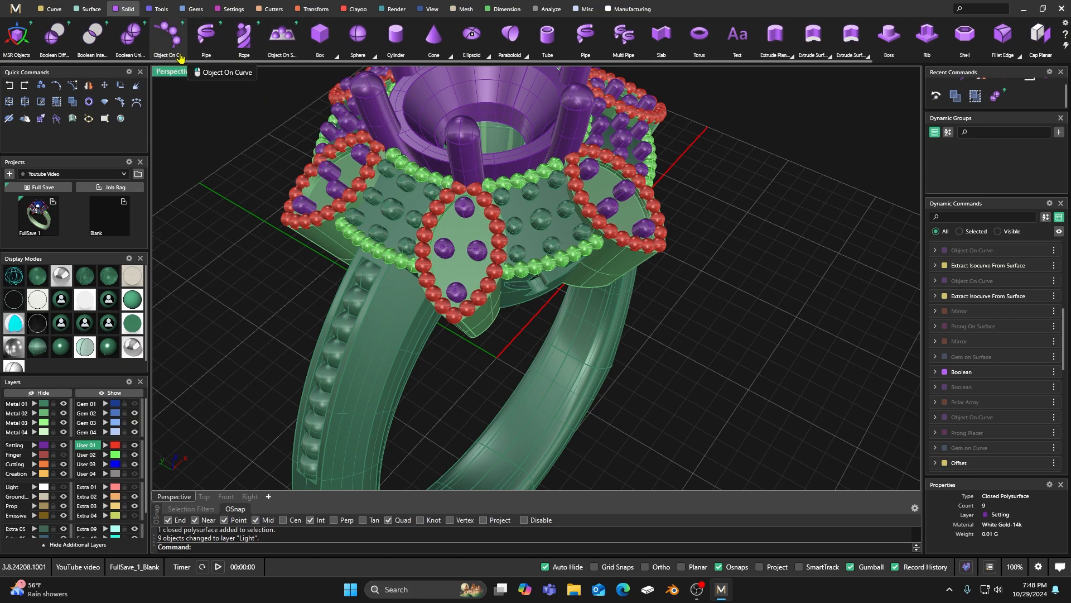
left_click(134, 37)
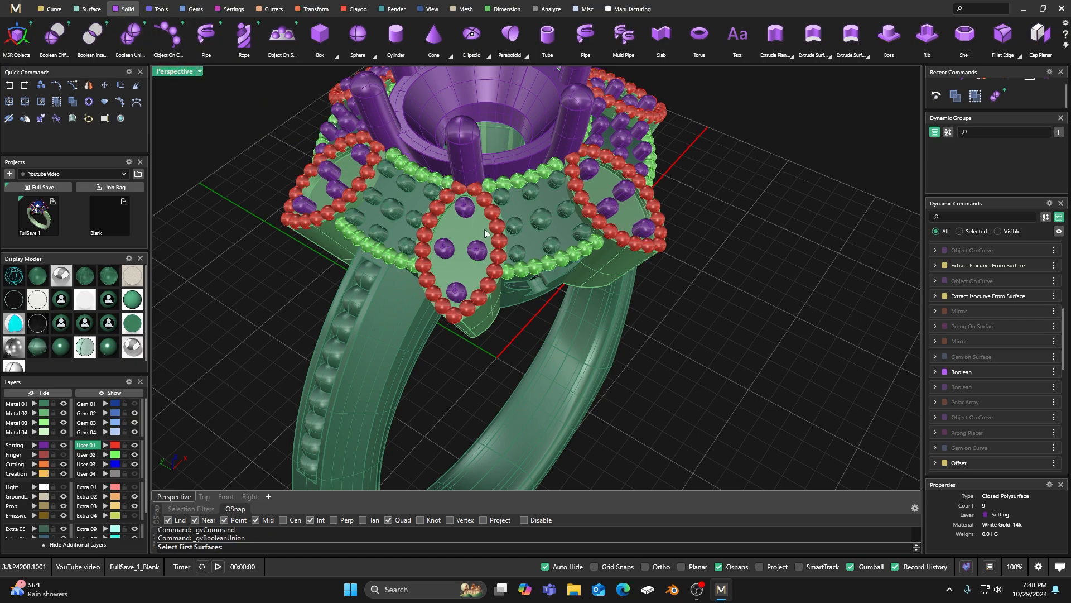
scroll(484, 229, "up", 3)
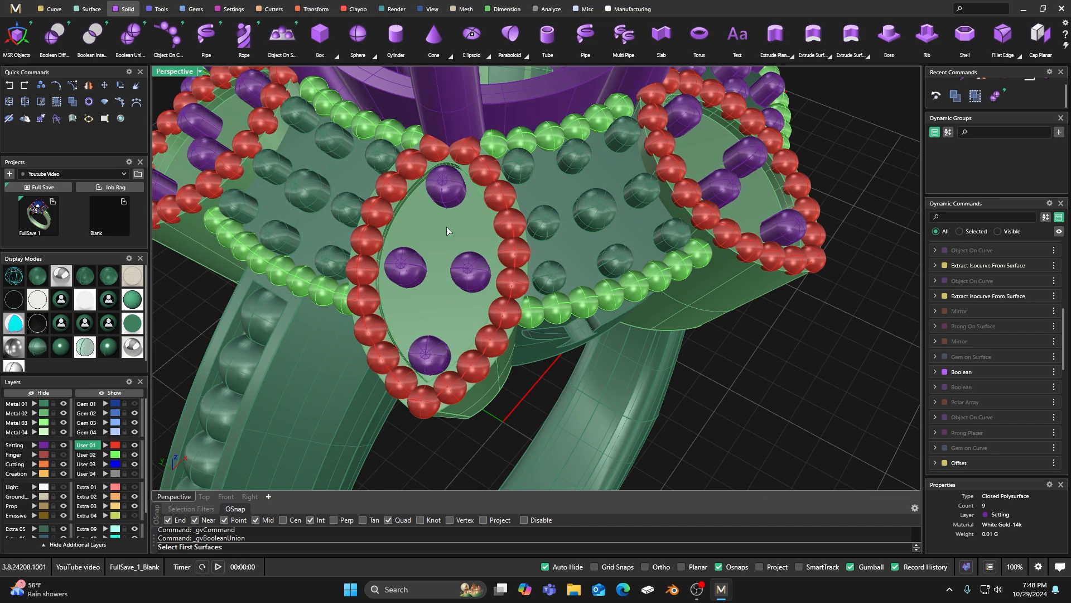
left_click(446, 228)
key("Return")
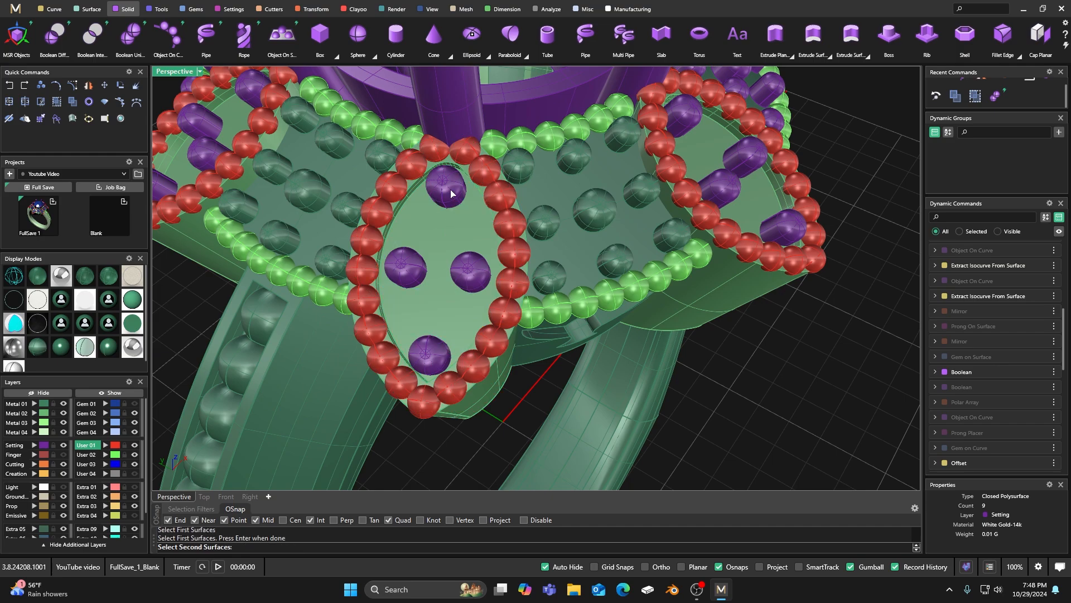
left_click(451, 192)
left_click(408, 269)
left_click(461, 276)
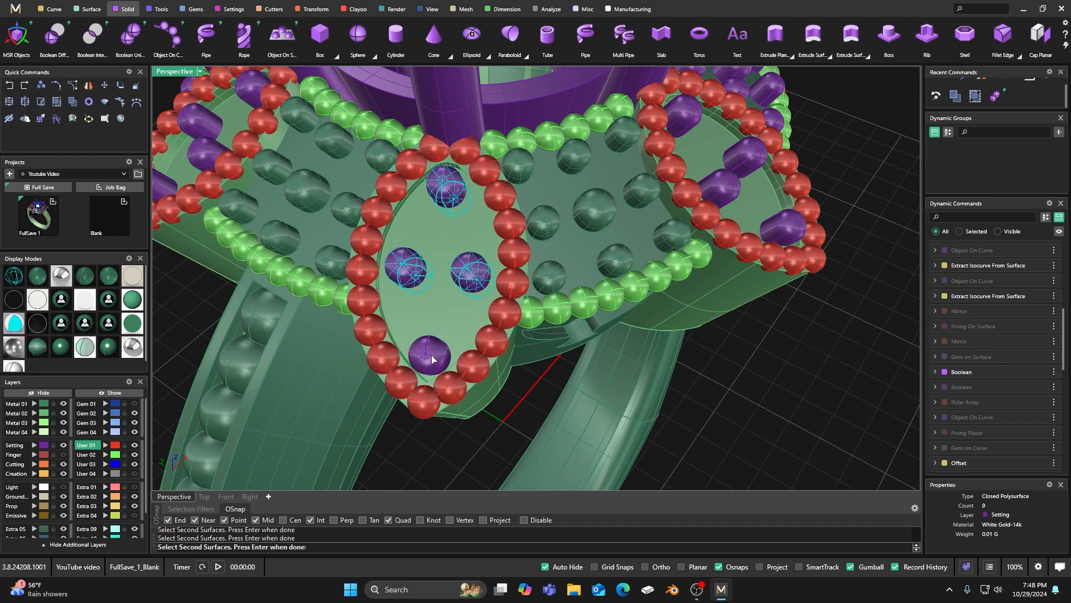
key("Return")
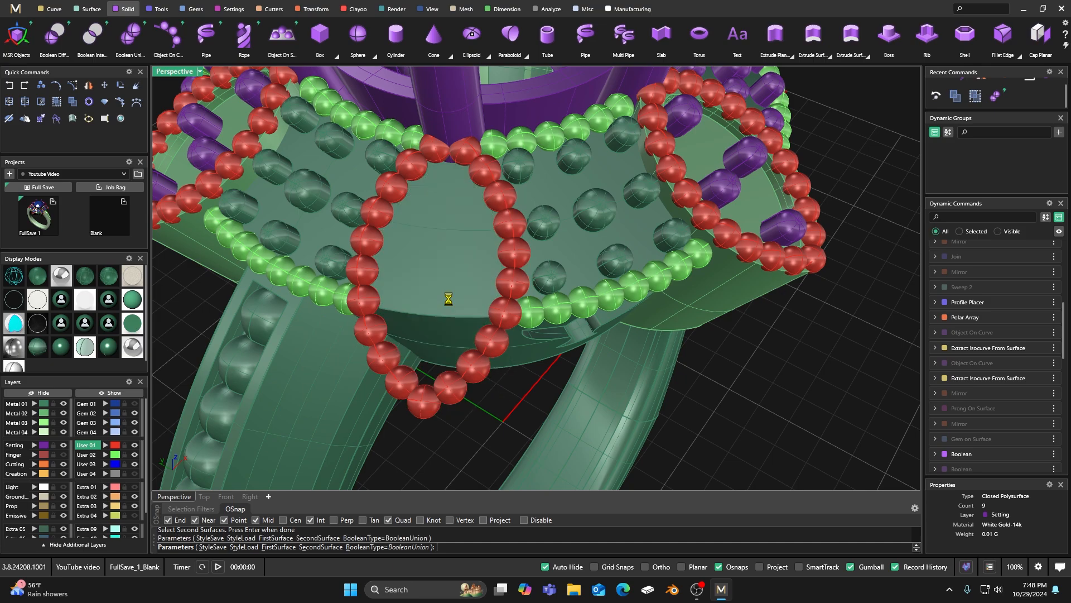
- Select the united petal to check that its prongs belong to one solid, and clear the selection
scroll(452, 302, "down", 2)
left_click(451, 302)
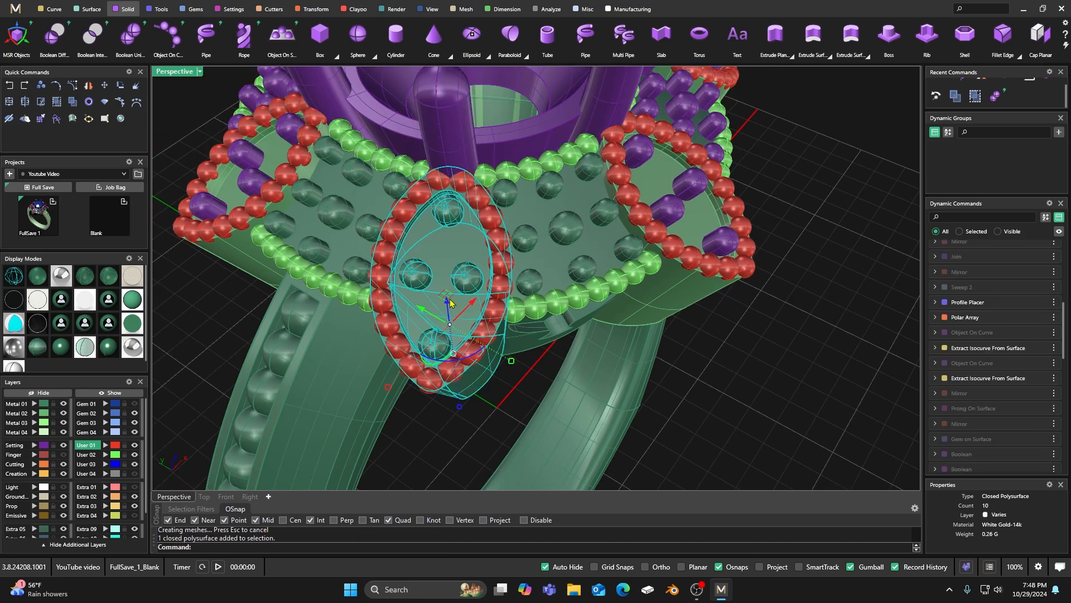
scroll(450, 302, "down", 2)
key("Escape")
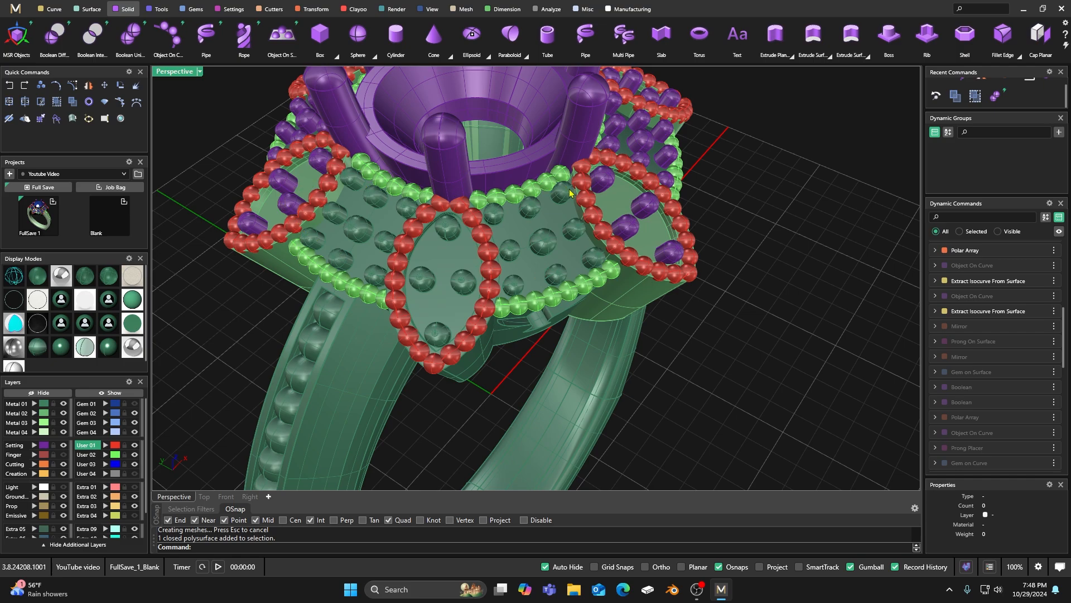
- Hide the metal layers plus User 01 and User 02, making User 03 the current layer
scroll(525, 290, "down", 4)
scroll(608, 279, "up", 2)
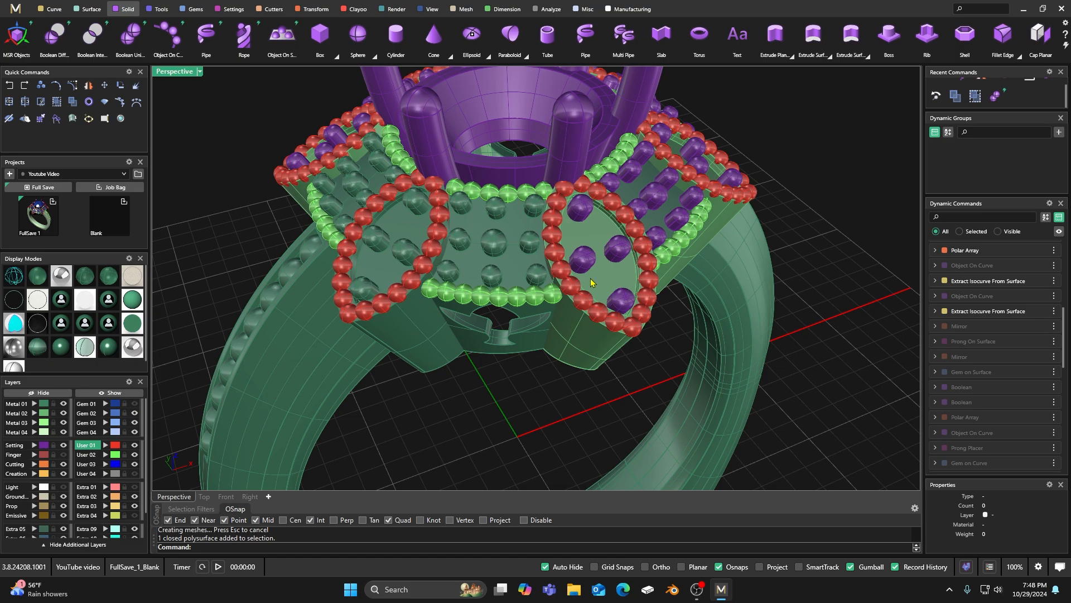
right_click_drag(552, 265, 564, 280)
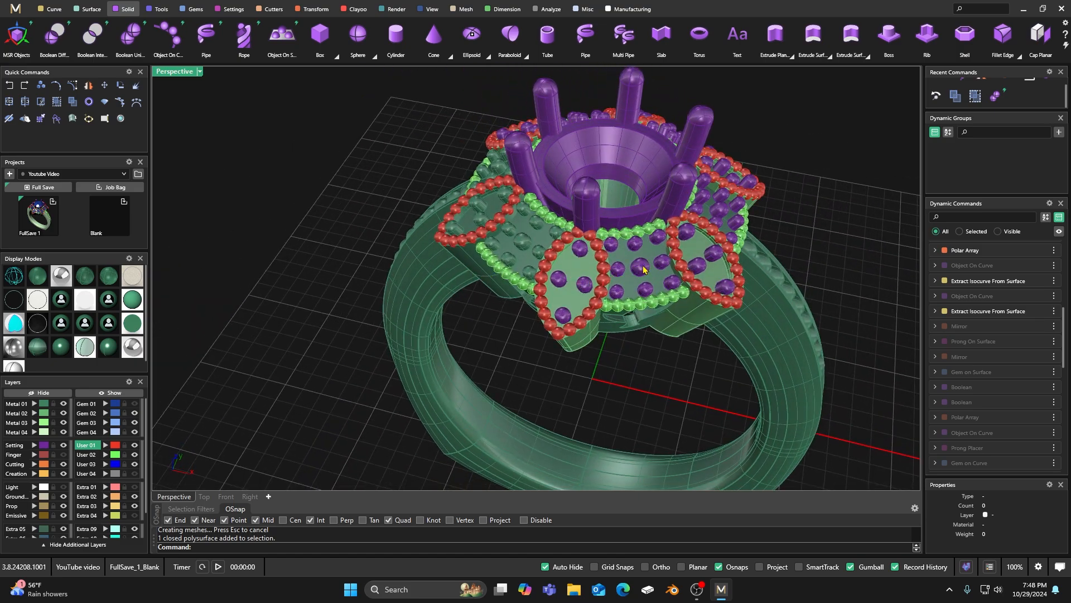
right_click_drag(633, 283, 596, 285)
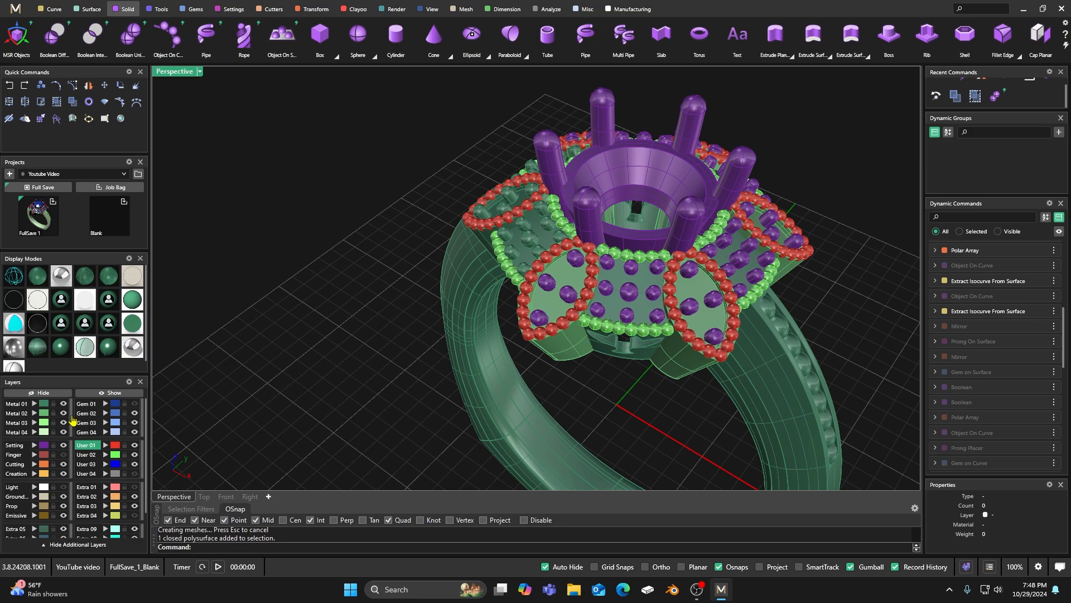
left_click(72, 418)
left_click(87, 455)
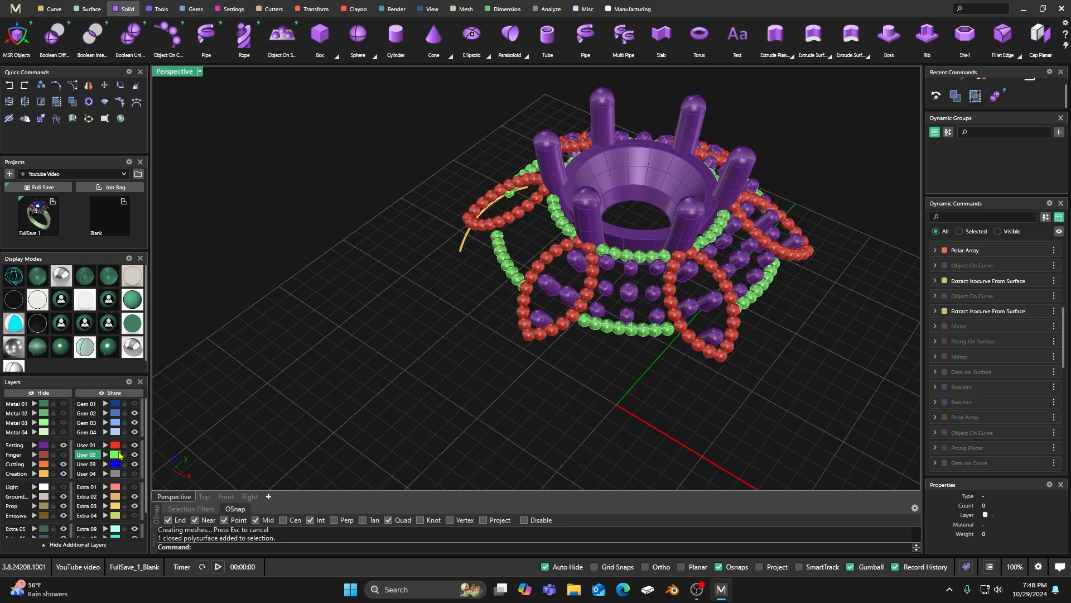
left_click(134, 445)
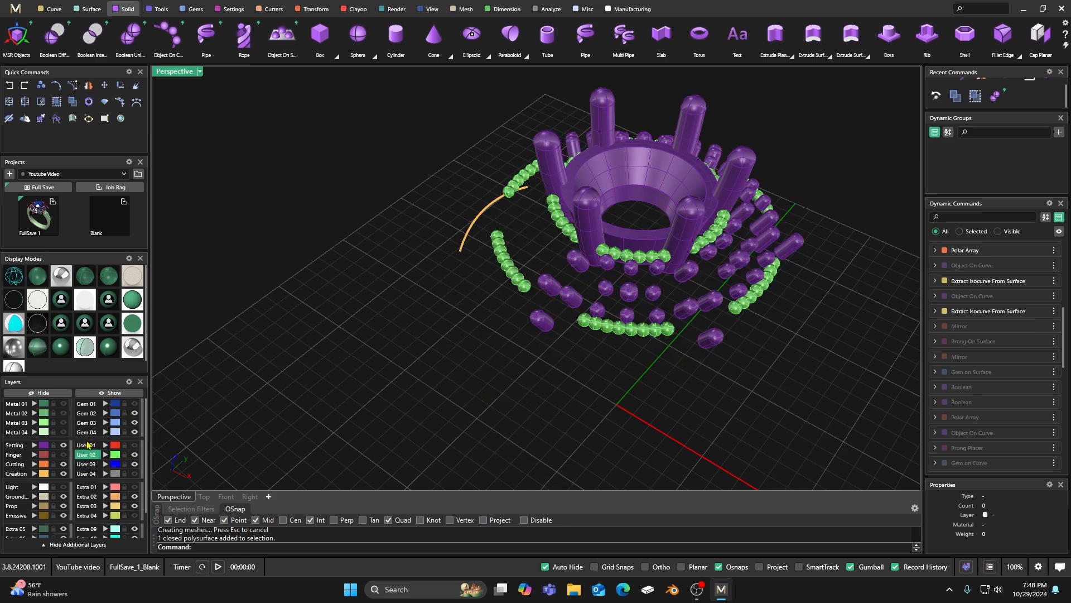
left_click(89, 464)
left_click(134, 464)
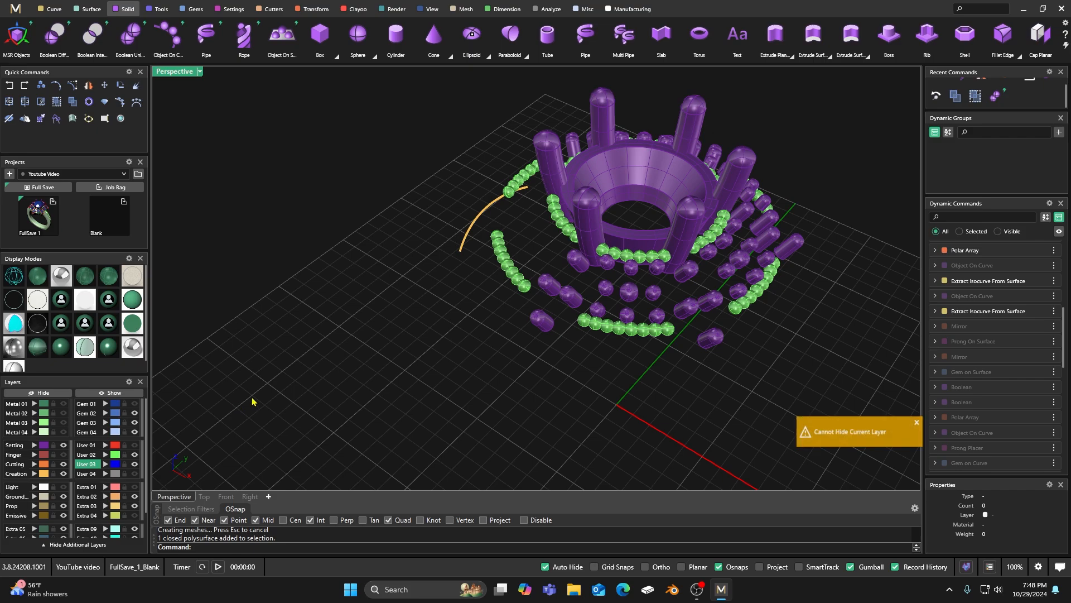
left_click(135, 454)
- Select the centre-stone head with its rail and six prongs and hide it
right_click_drag(423, 335, 427, 348)
left_click(607, 245)
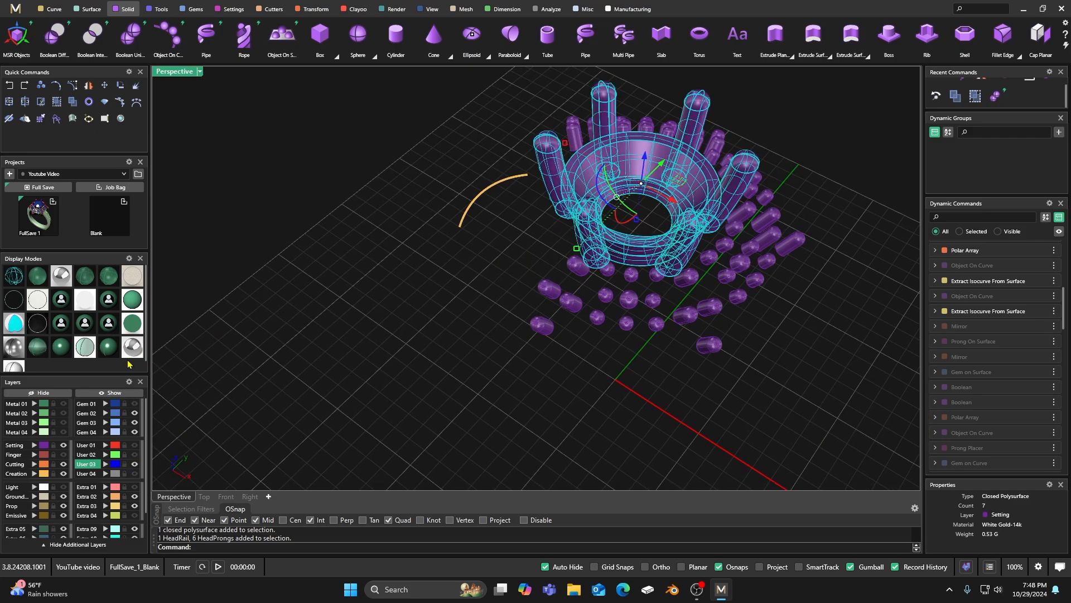
left_click(56, 392)
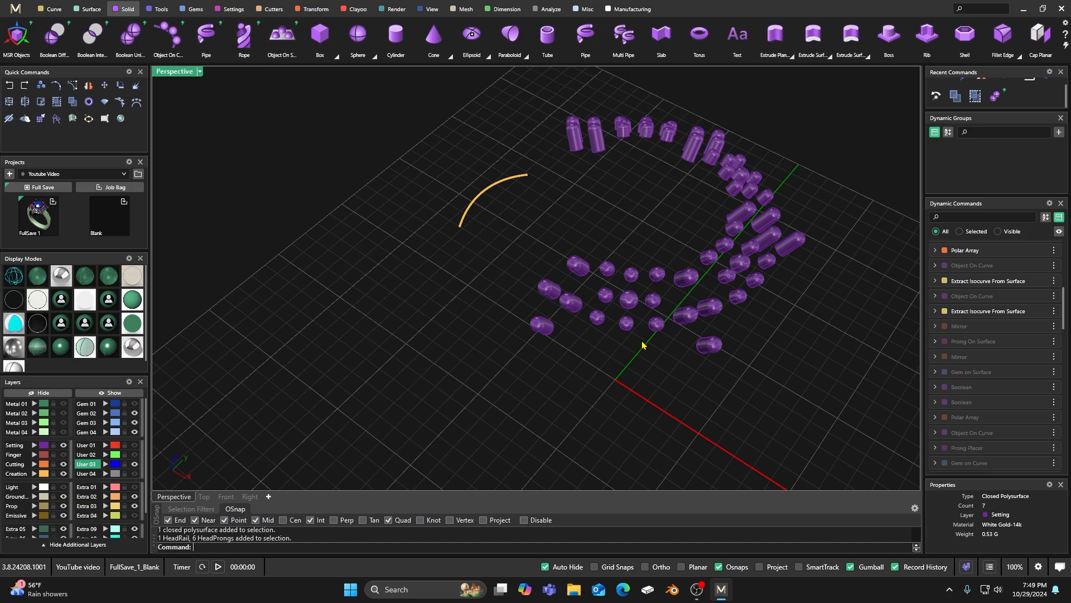
- Delete the four original prongs from each of two petals that have not been united
left_click_drag(530, 348, 601, 246)
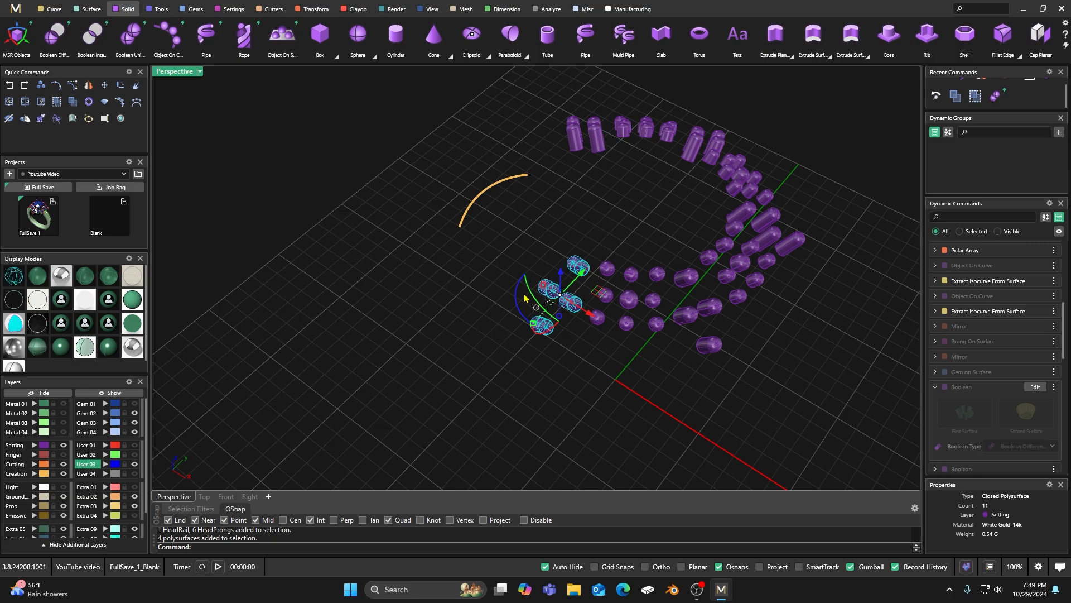
key("Delete")
right_click_drag(524, 352, 546, 344)
left_click(656, 395)
key("Delete")
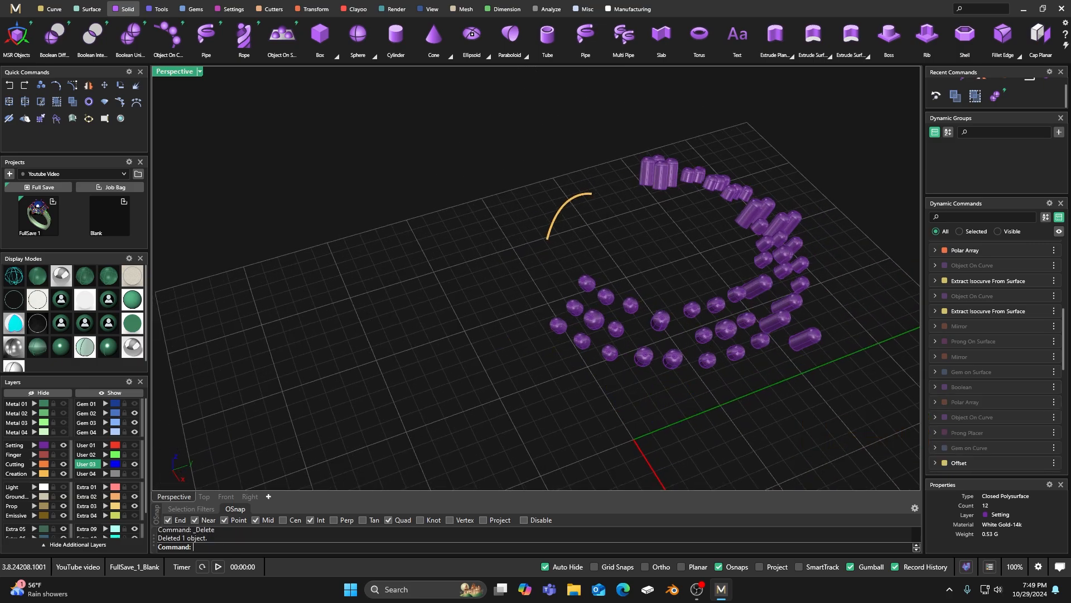
left_click(672, 359)
key("Delete")
left_click(644, 357)
key("Delete")
- Delete the four prongs of each of the other three petals, keeping only the nine-prong panel groups
right_click_drag(703, 335, 626, 327)
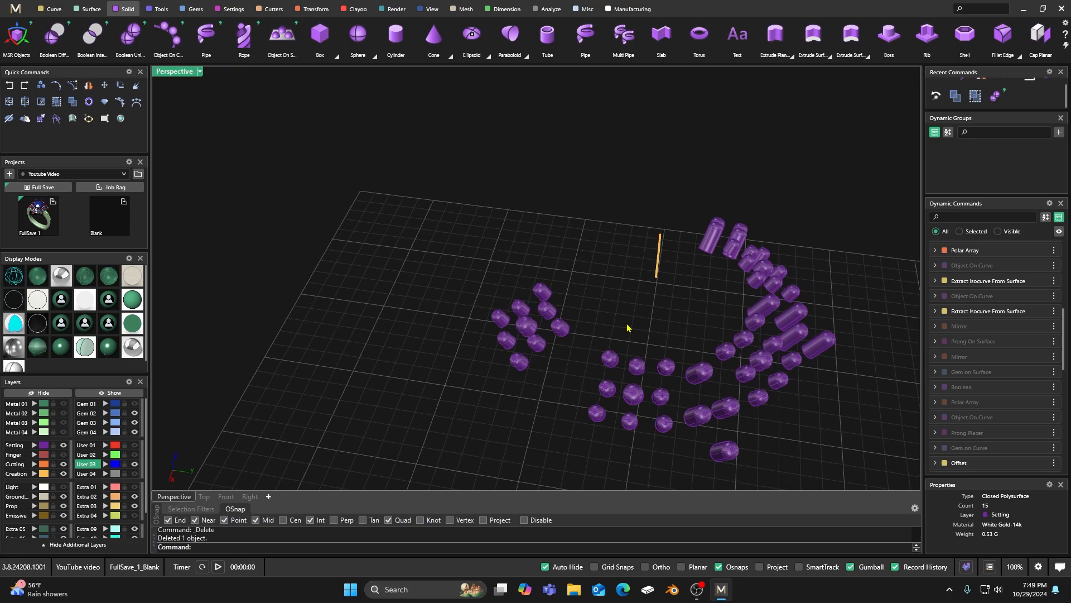
left_click(700, 373)
left_click_drag(700, 373, 701, 418)
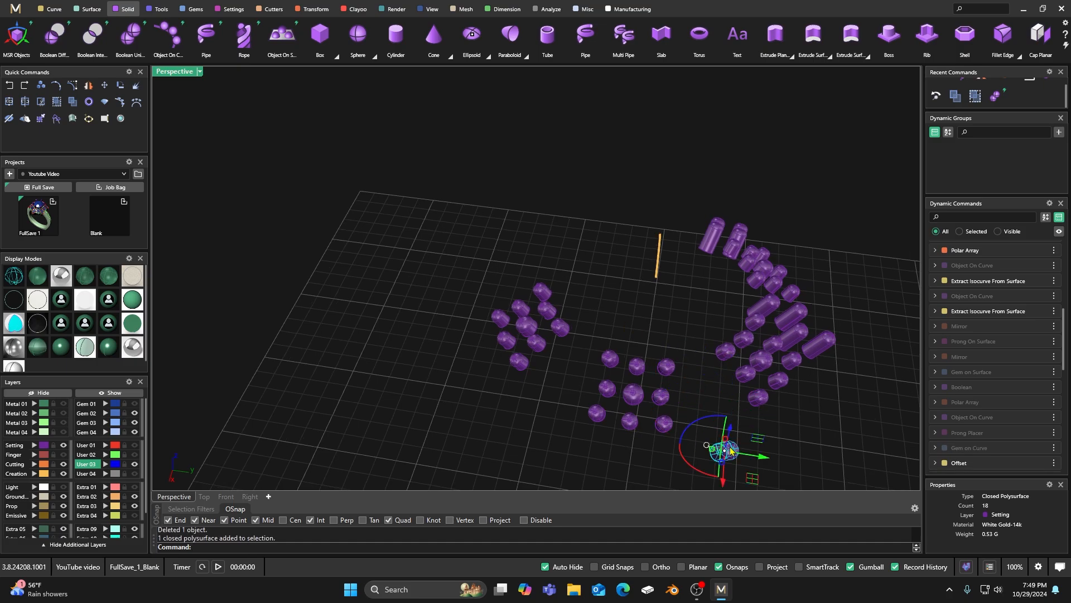
key("Delete")
right_click_drag(711, 441, 637, 340)
left_click(606, 359)
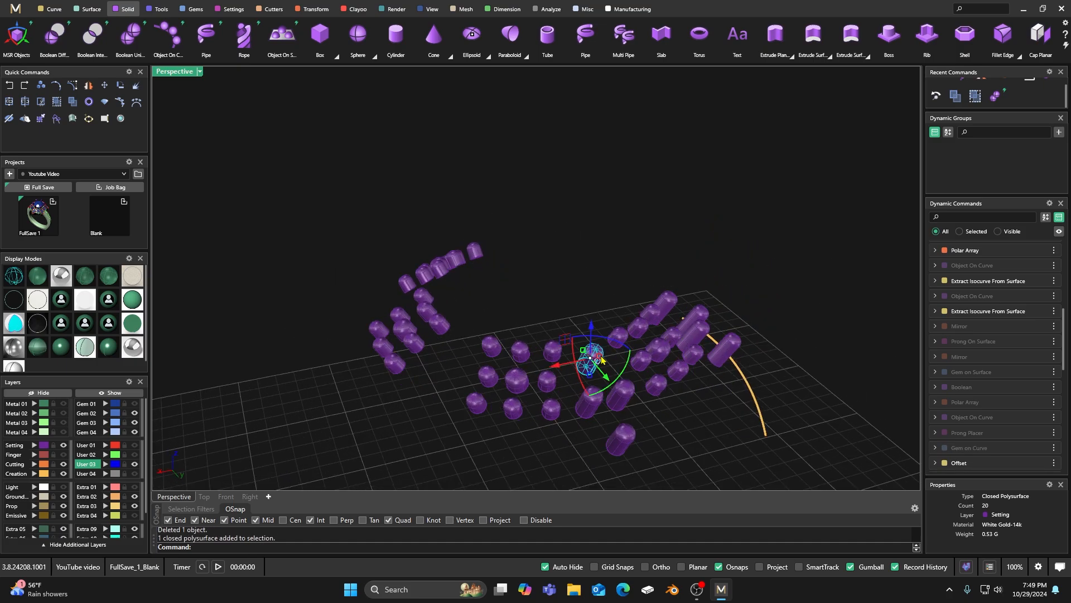
left_click_drag(606, 360, 607, 403)
key("Escape")
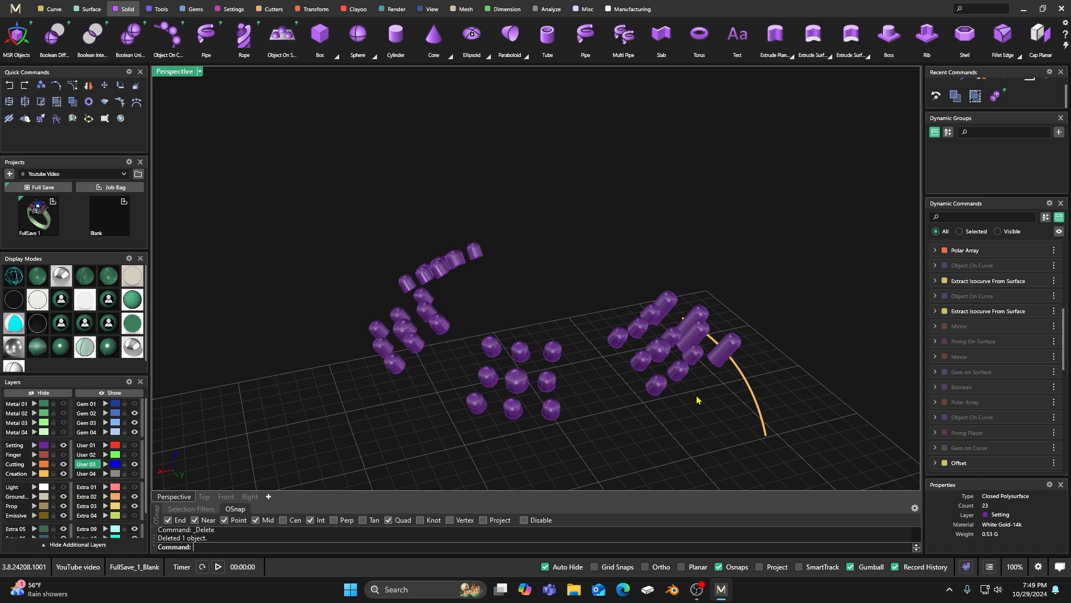
right_click_drag(696, 400, 533, 331)
key("Delete")
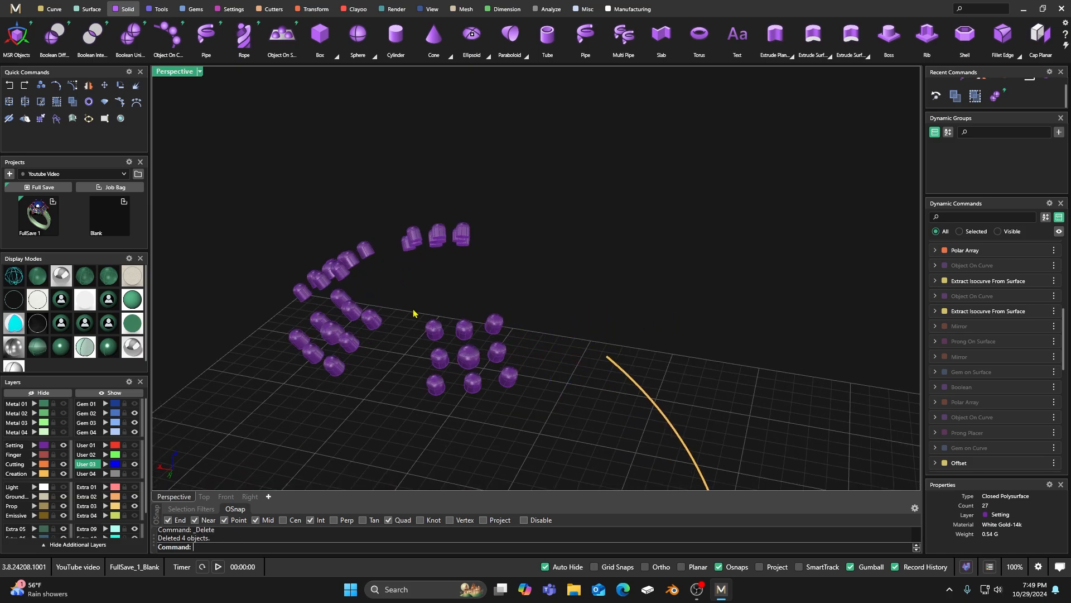
- Show the metal layers, Gem 01, User 01 and User 02 again
left_click(63, 403)
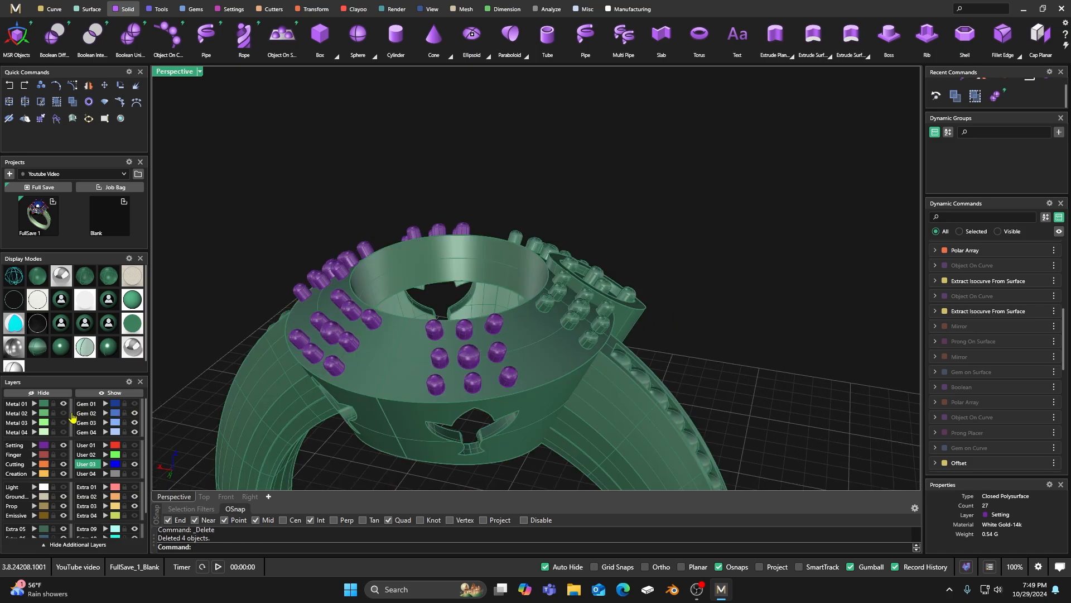
left_click(69, 413)
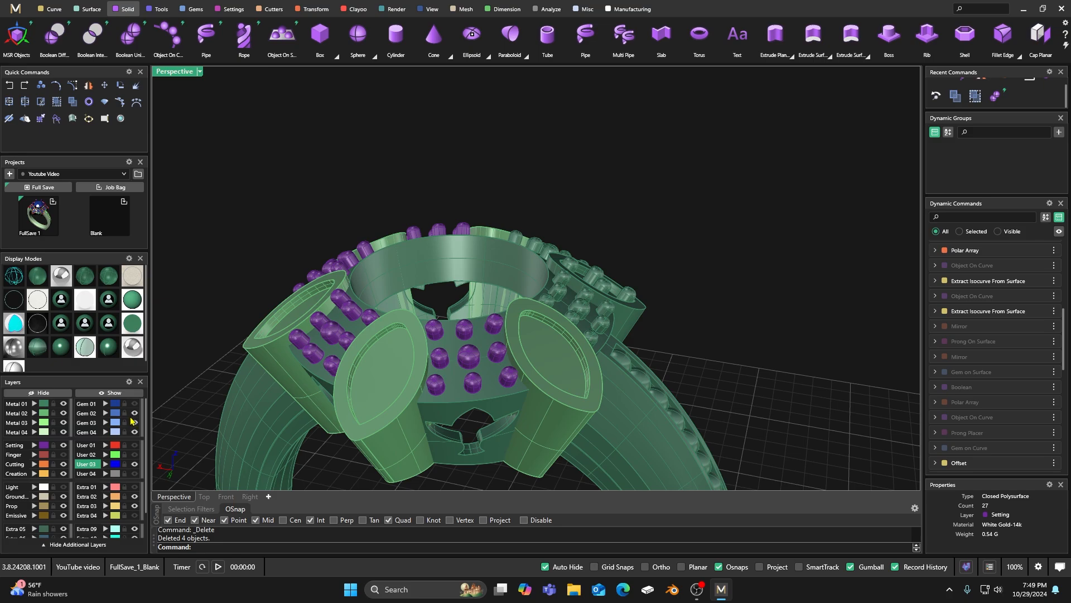
left_click(134, 404)
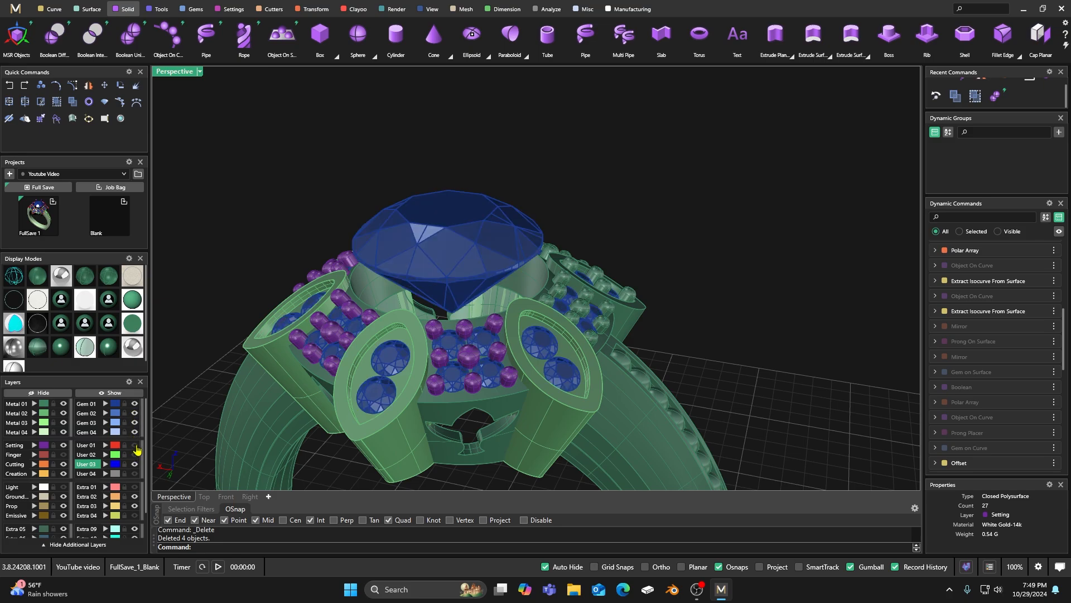
left_click(135, 455)
left_click(134, 456)
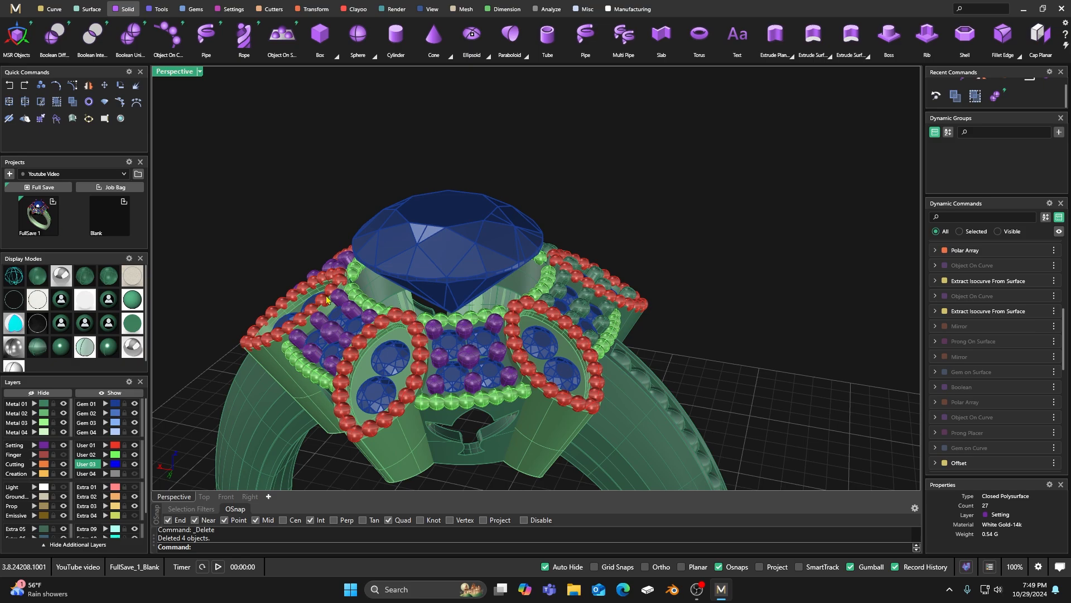
- Select the five petals not united with prongs and move them to the Ground Plane layer
right_click_drag(326, 300, 441, 335)
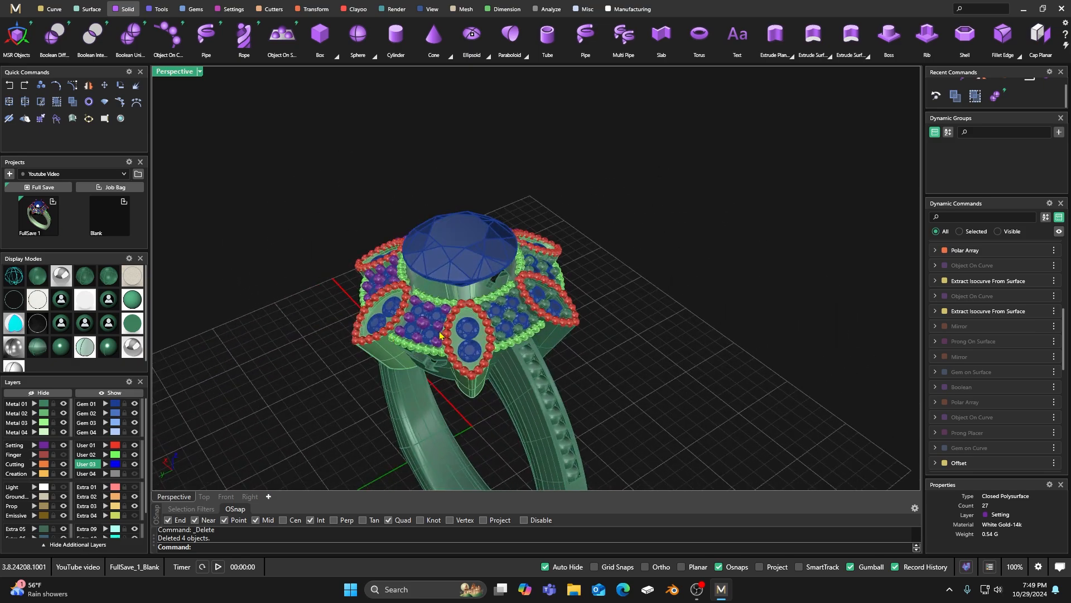
scroll(441, 335, "up", 3)
right_click_drag(455, 391, 470, 360)
left_click(470, 360)
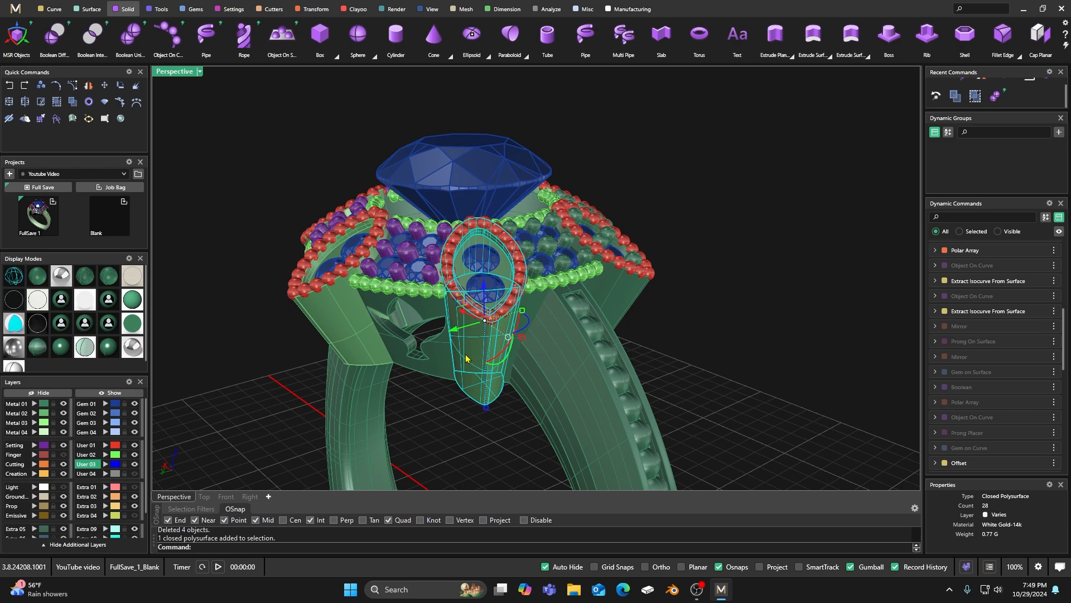
left_click(338, 338, "shift")
right_click_drag(338, 337, 483, 334)
left_click(483, 333, "shift")
right_click_drag(402, 354, 488, 317)
left_click(489, 317, "shift")
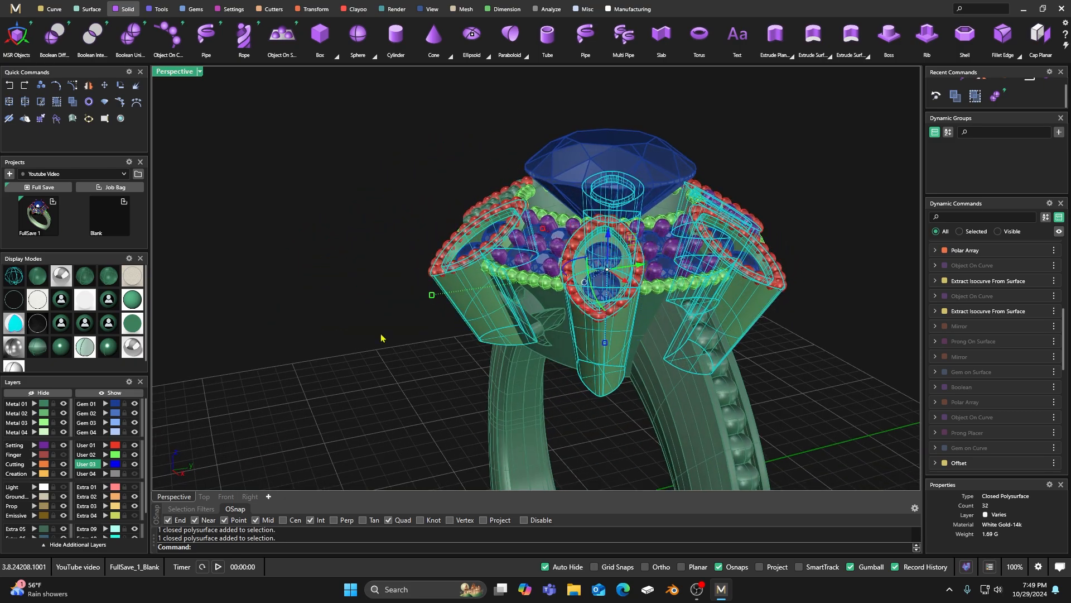
right_click_drag(381, 333, 446, 353)
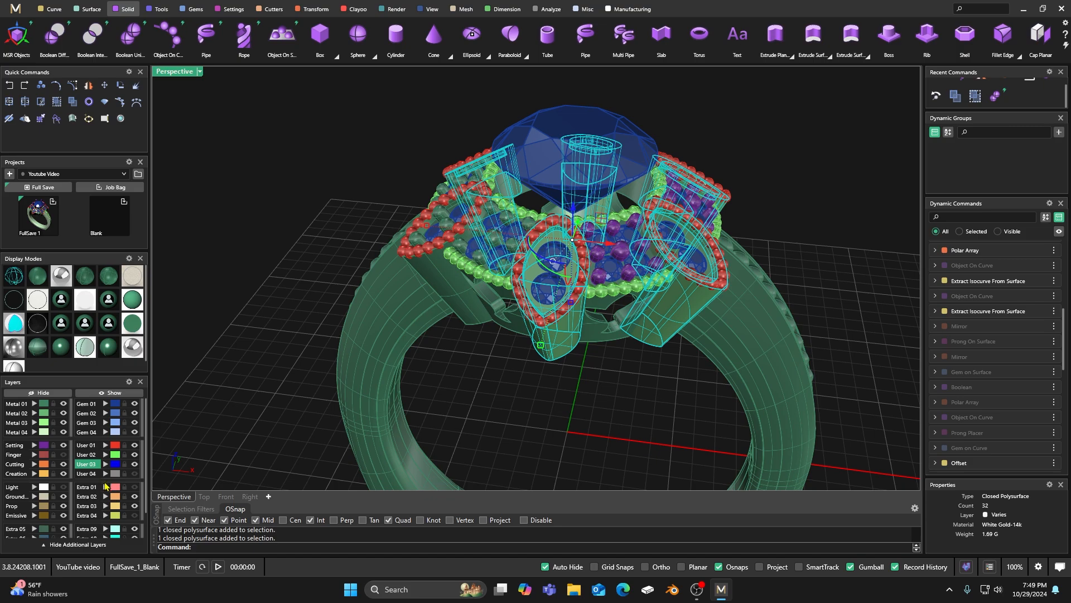
left_click(34, 496)
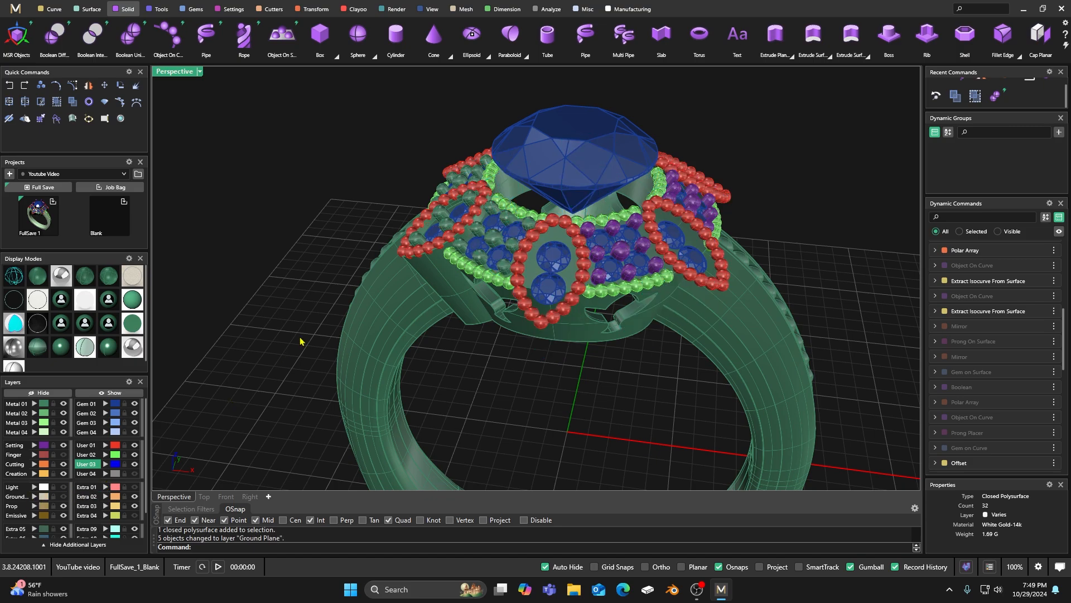
- Polar-array the prong-united petal around the halo with an object count of 6 and the plane axis set to Flatten Z Axis
right_click_drag(300, 341, 434, 310)
left_click(444, 313, "shift")
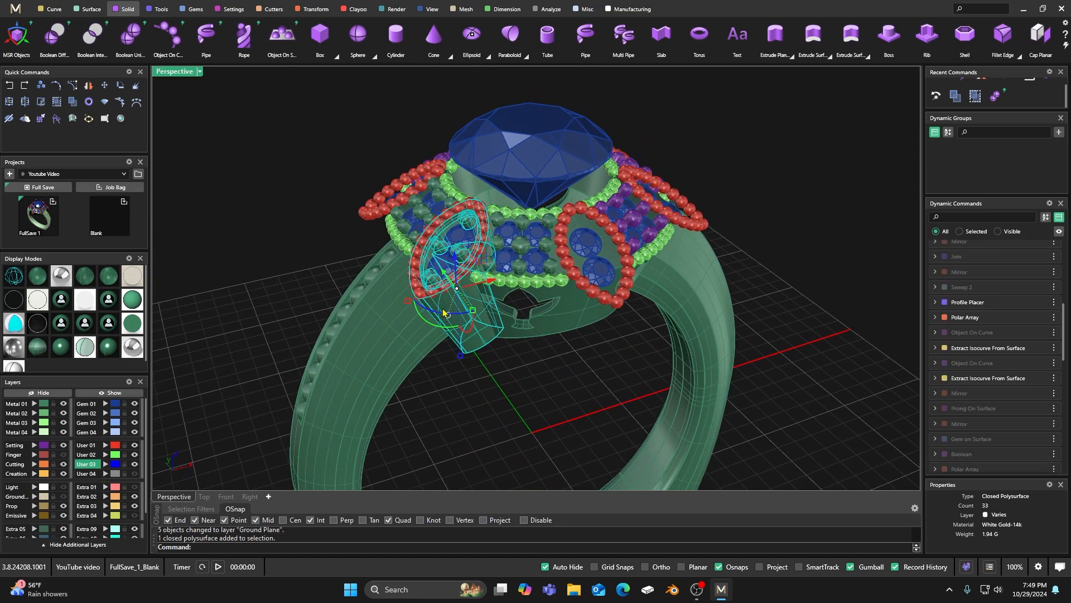
left_click(313, 9)
left_click(93, 35)
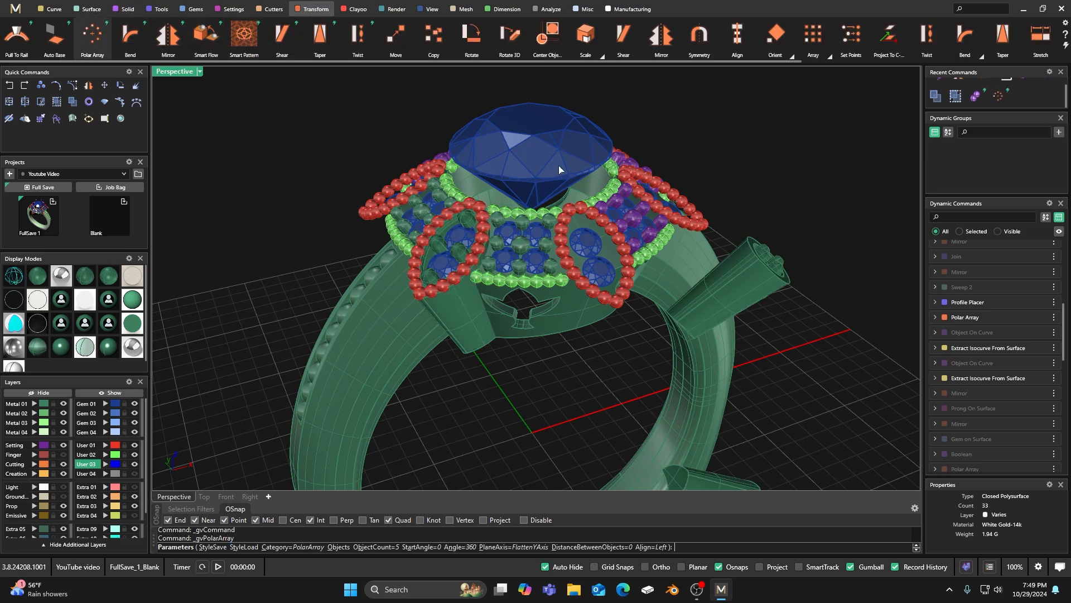
scroll(974, 322, "up", 3)
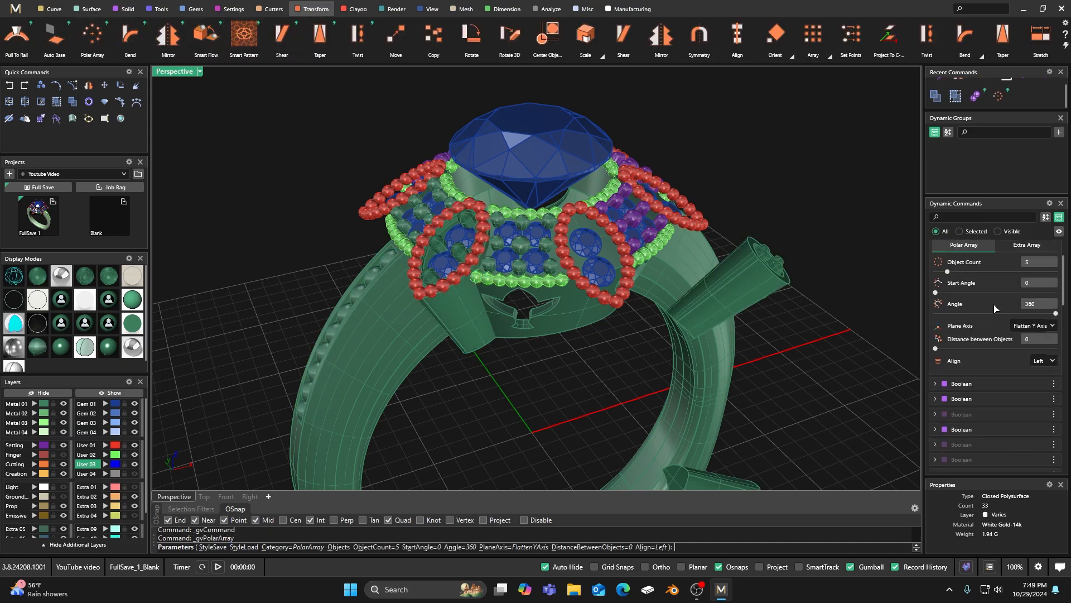
left_click(1048, 325)
left_click(1033, 362)
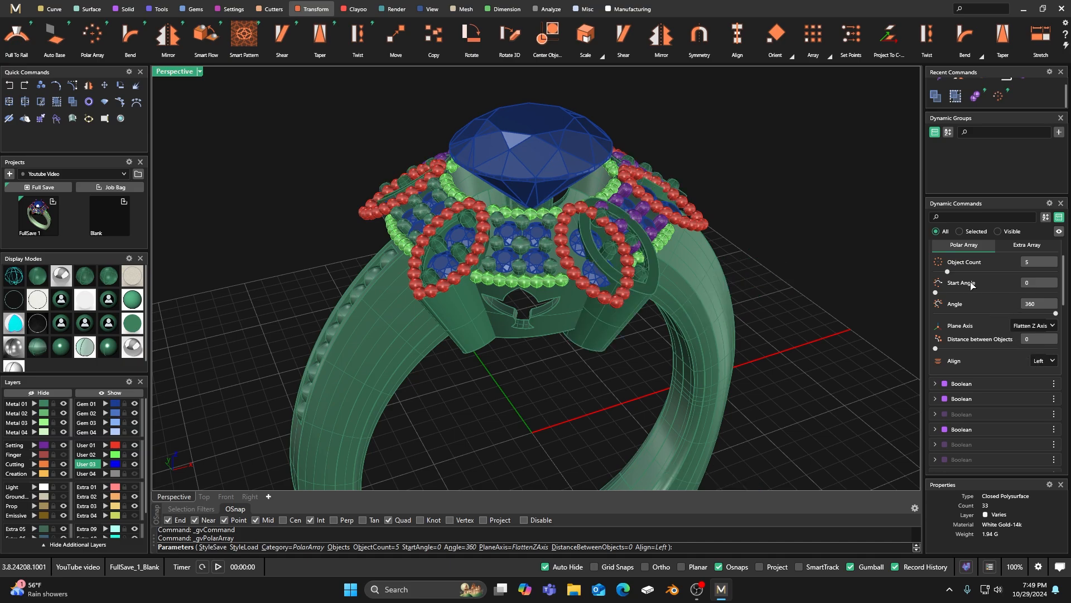
left_click_drag(949, 272, 952, 274)
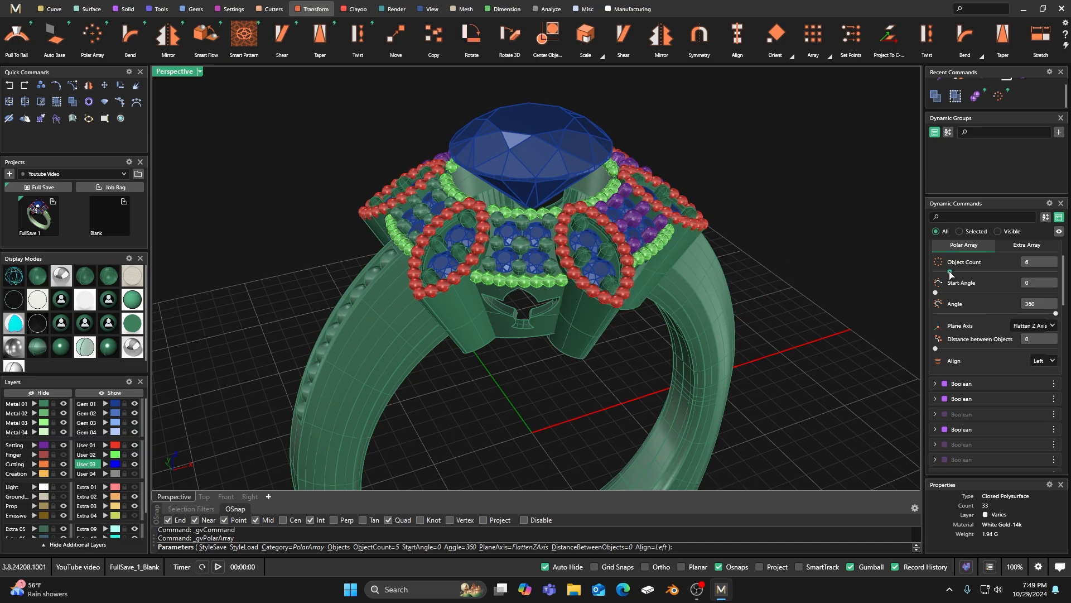
key("Return")
- Inspect the arrayed petals, and check how the halo base and its green bead borders select
right_click_drag(778, 240, 525, 241)
scroll(634, 281, "up", 3)
scroll(509, 219, "down", 7)
scroll(534, 268, "up", 6)
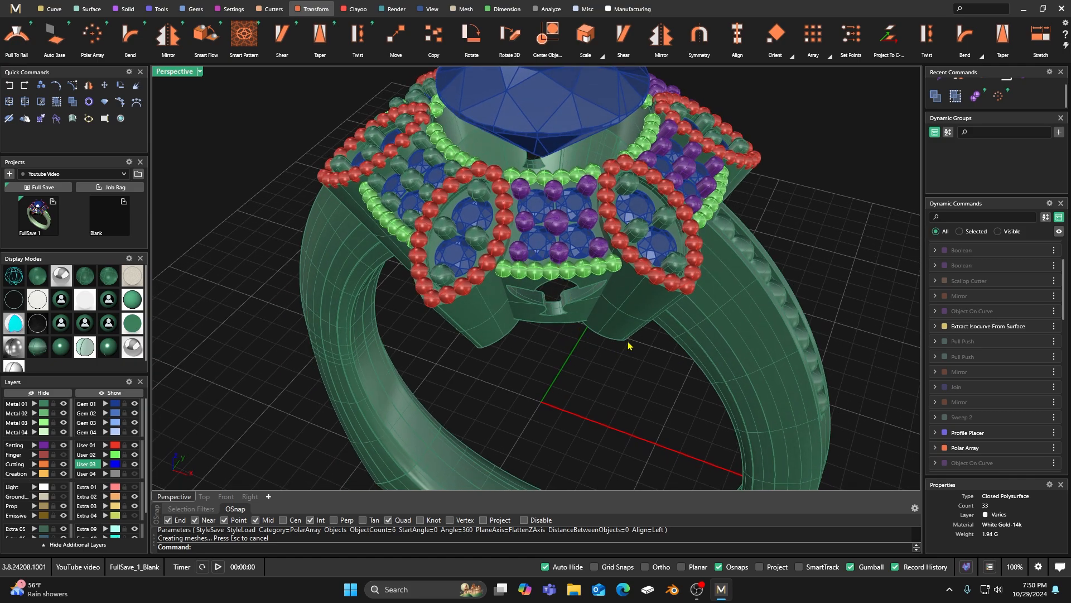
left_click(563, 353)
left_click(530, 320)
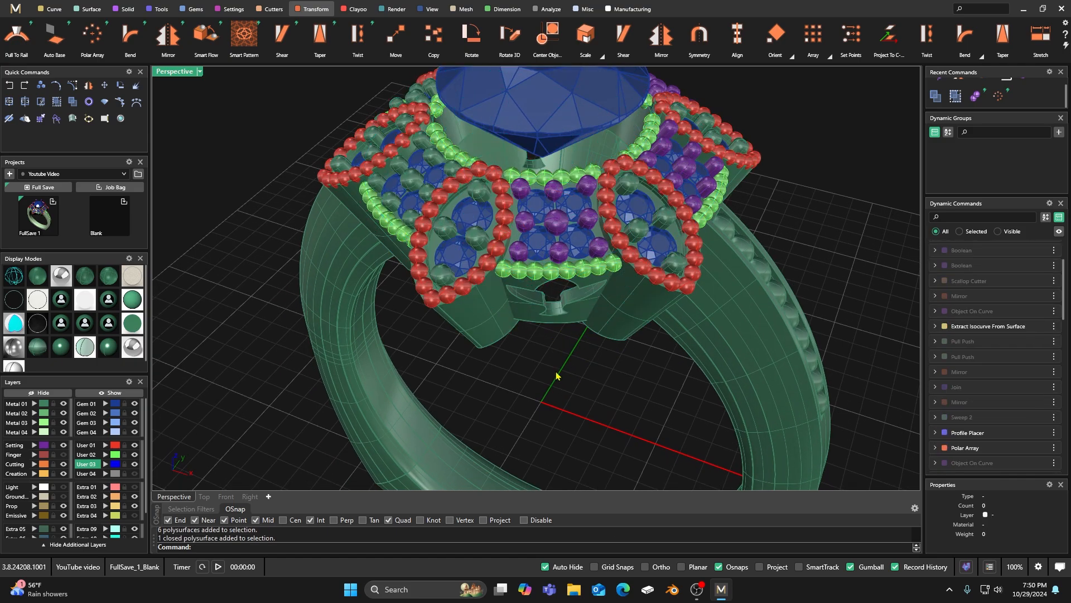
left_click(558, 267)
right_click_drag(547, 387, 459, 318)
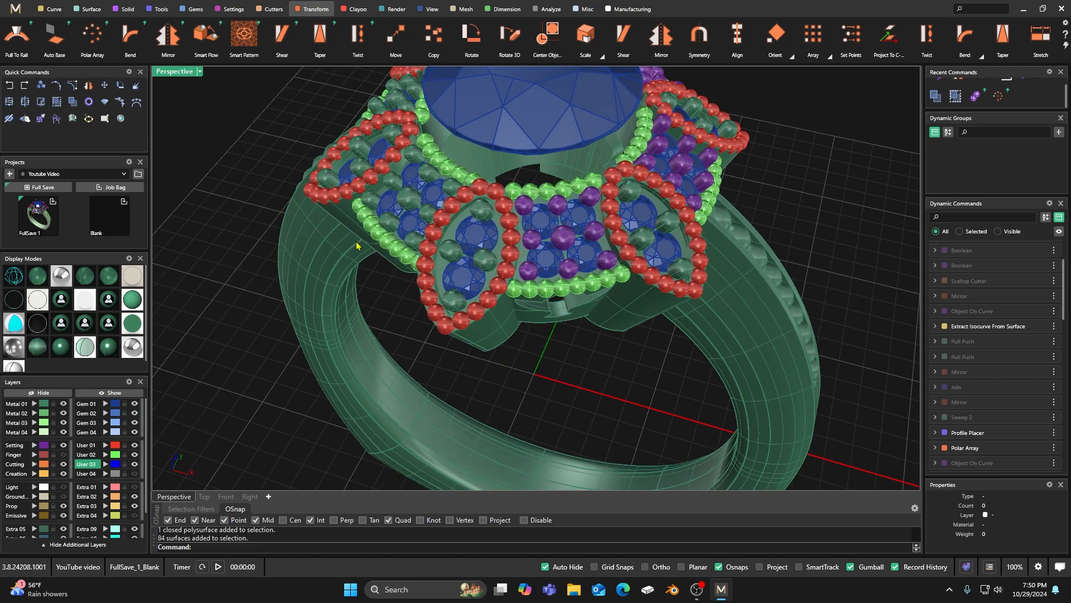
- Try to Boolean-union the halo base with all the green beads on the User 02 layer
left_click(125, 9)
left_click(145, 45)
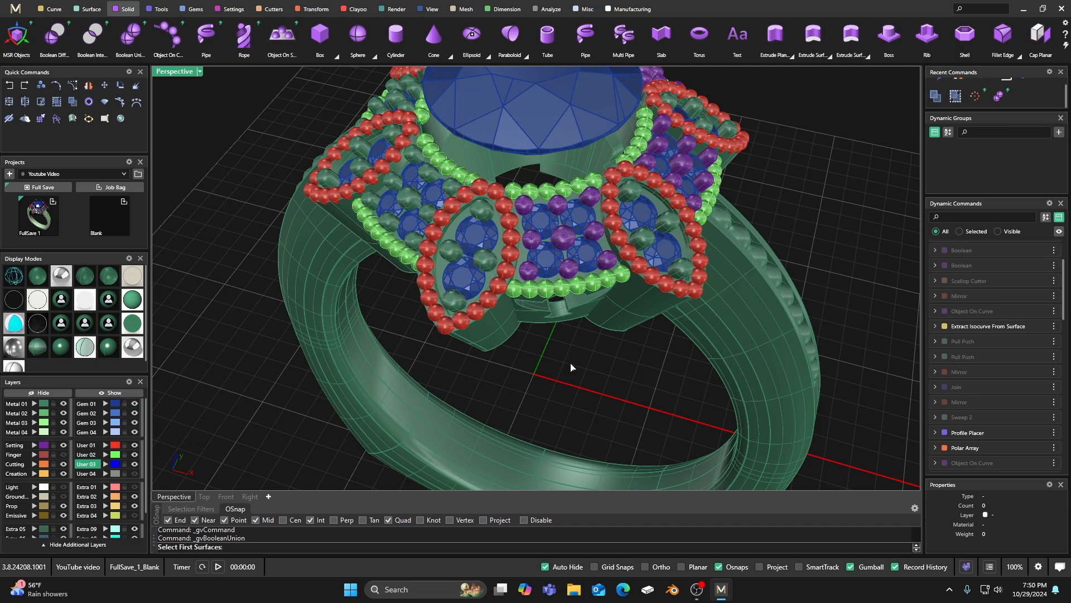
right_click_drag(573, 367, 594, 306)
left_click(581, 296)
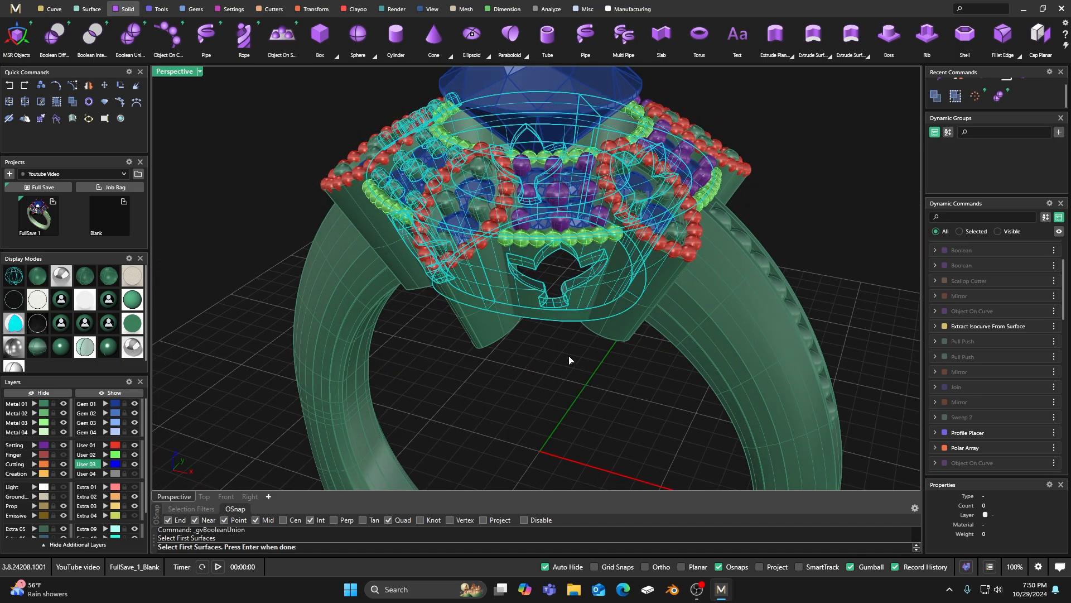
key("Return")
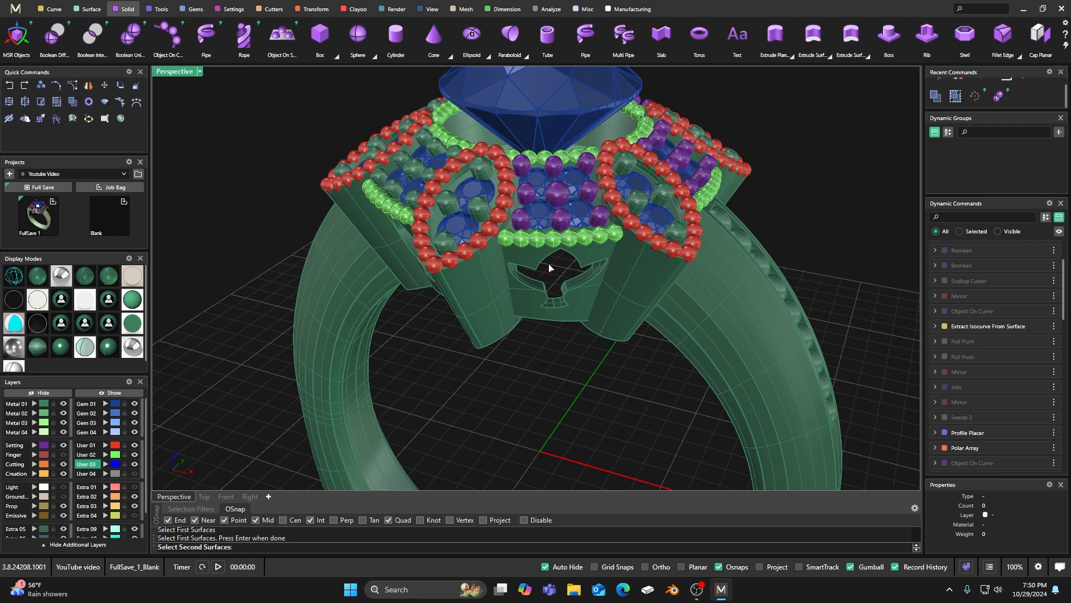
right_click_drag(554, 263, 559, 279)
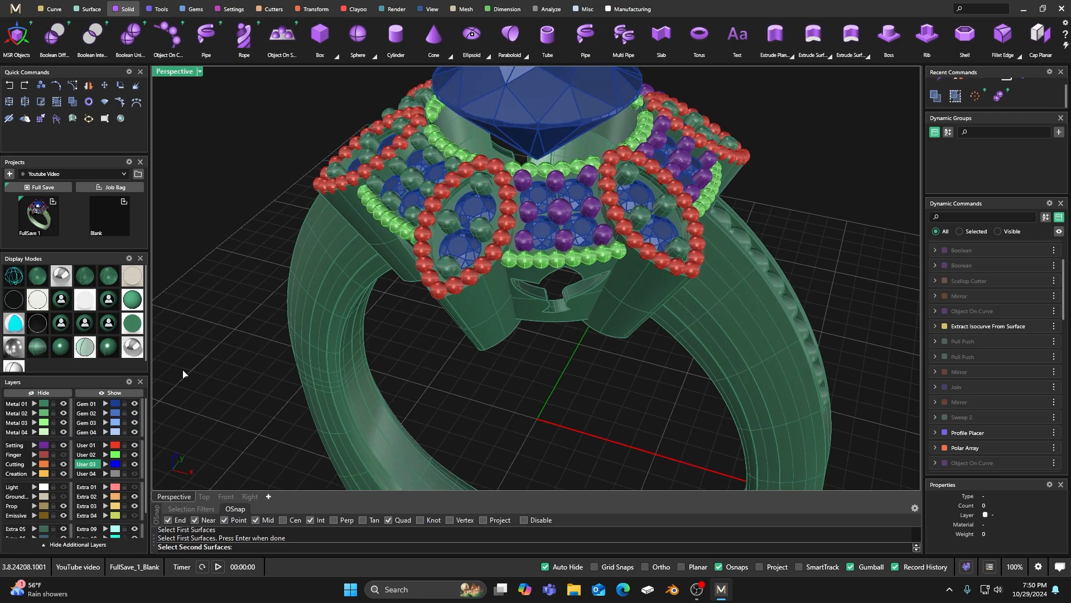
left_click(117, 454)
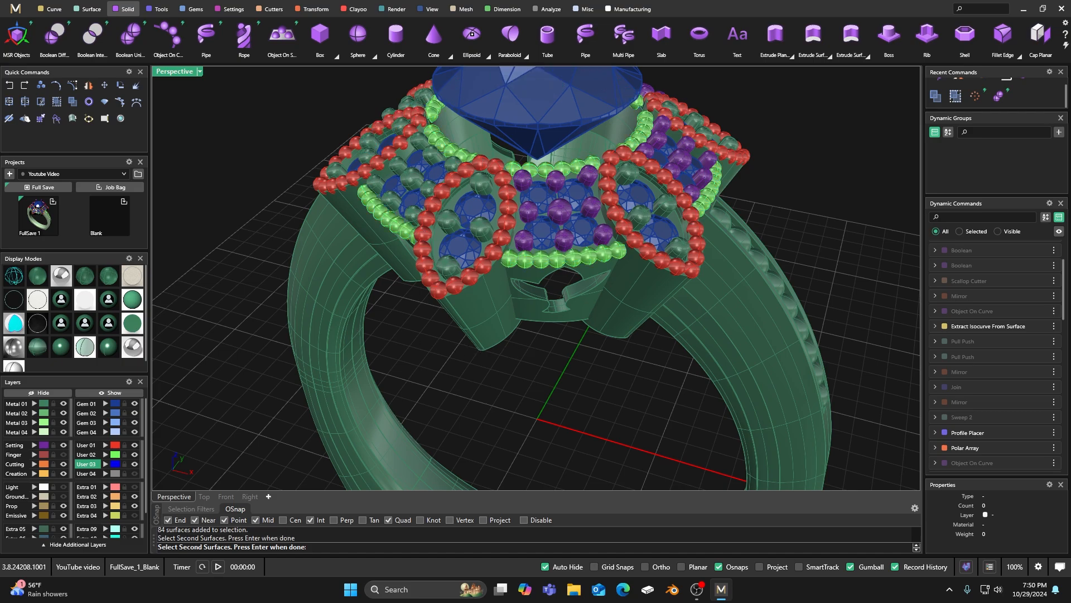
key("Return")
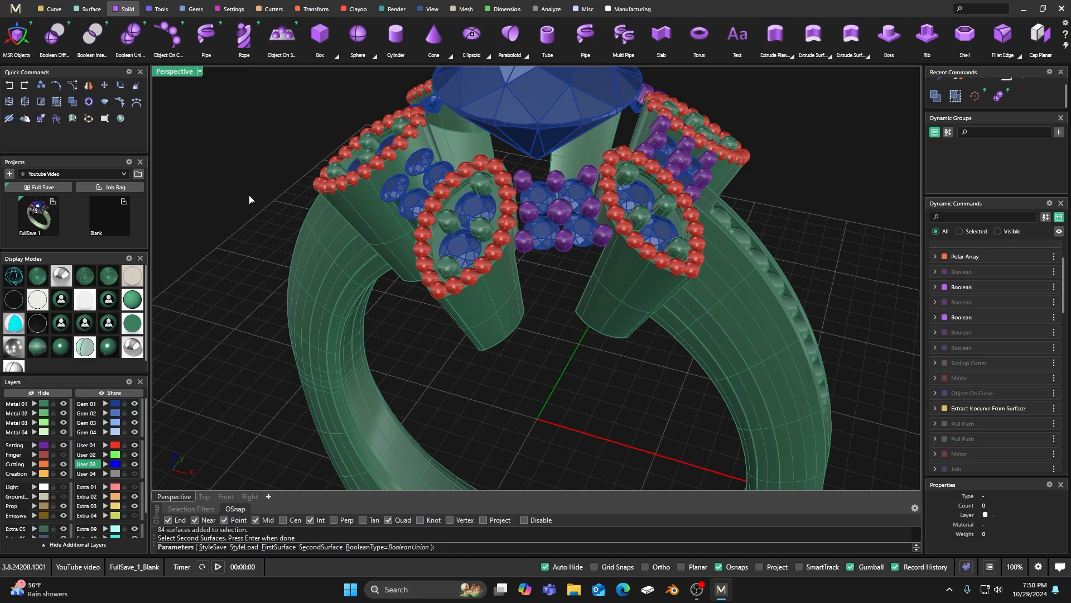
key("Escape")
- Examine closely where the green User 02 beads meet the edges of the halo base
right_click_drag(441, 306, 463, 267)
scroll(531, 340, "up", 5)
scroll(533, 351, "down", 6)
scroll(465, 251, "up", 5)
scroll(465, 243, "up", 8)
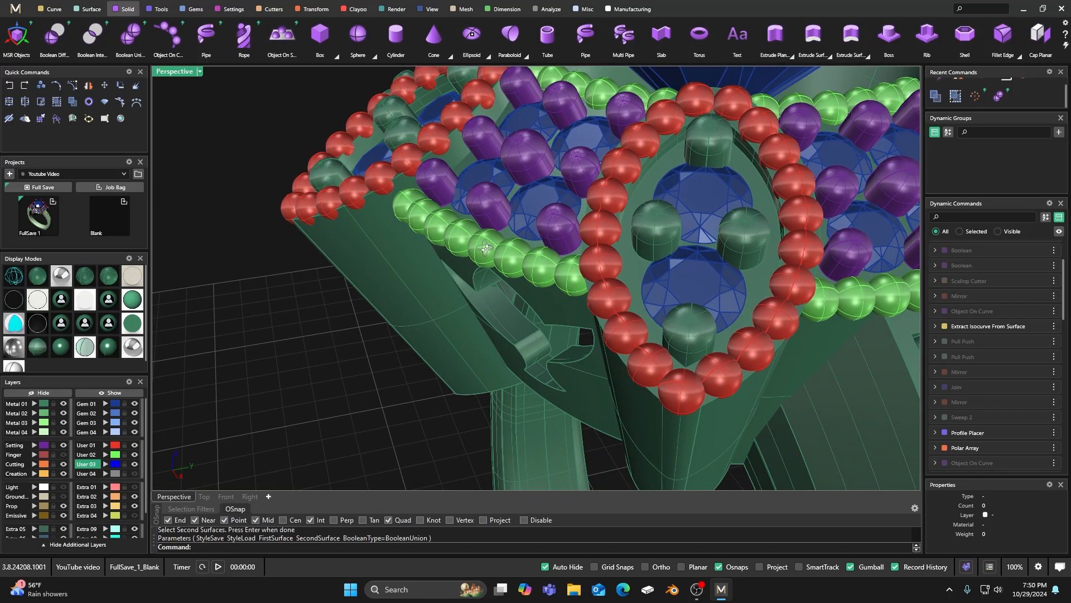
scroll(540, 279, "down", 4)
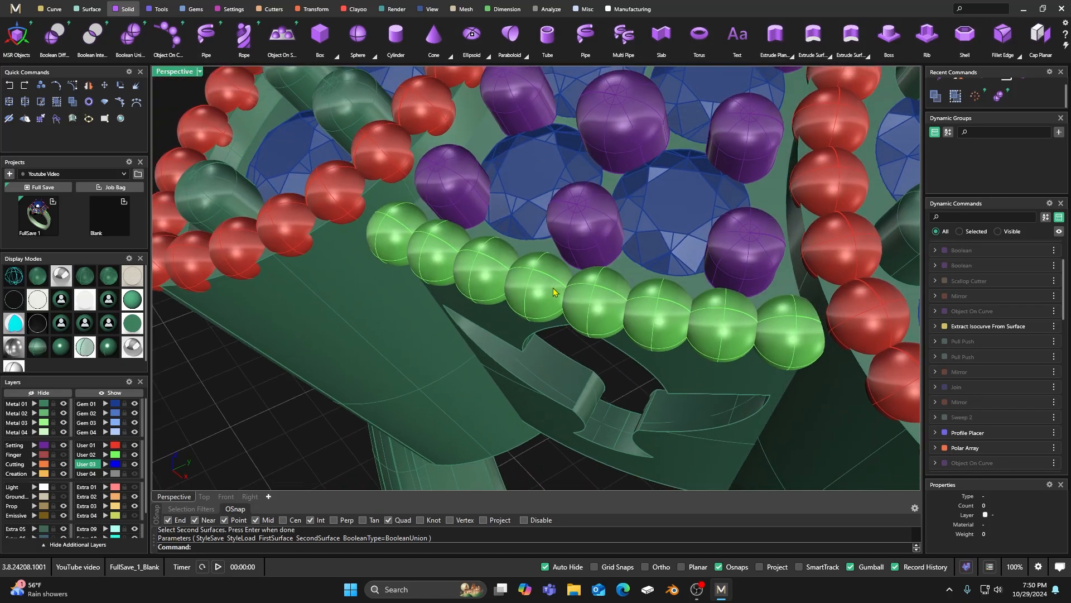
mouse_move(556, 292)
right_mouse_down()
mouse_move(566, 329)
mouse_move(541, 279)
right_mouse_up()
scroll(568, 335, "up", 3)
left_click(536, 262)
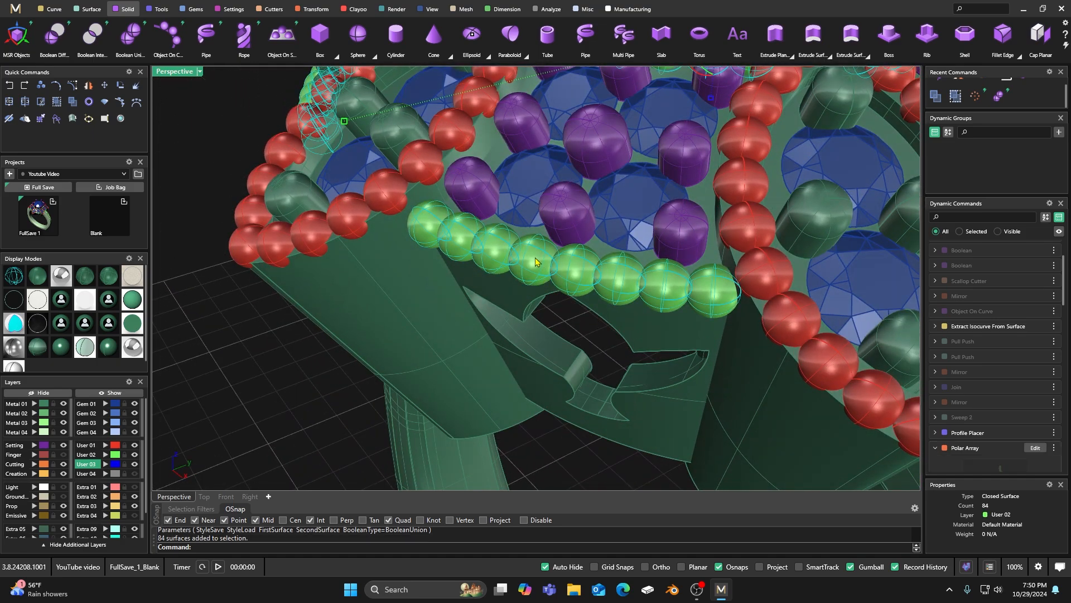
left_click(202, 272)
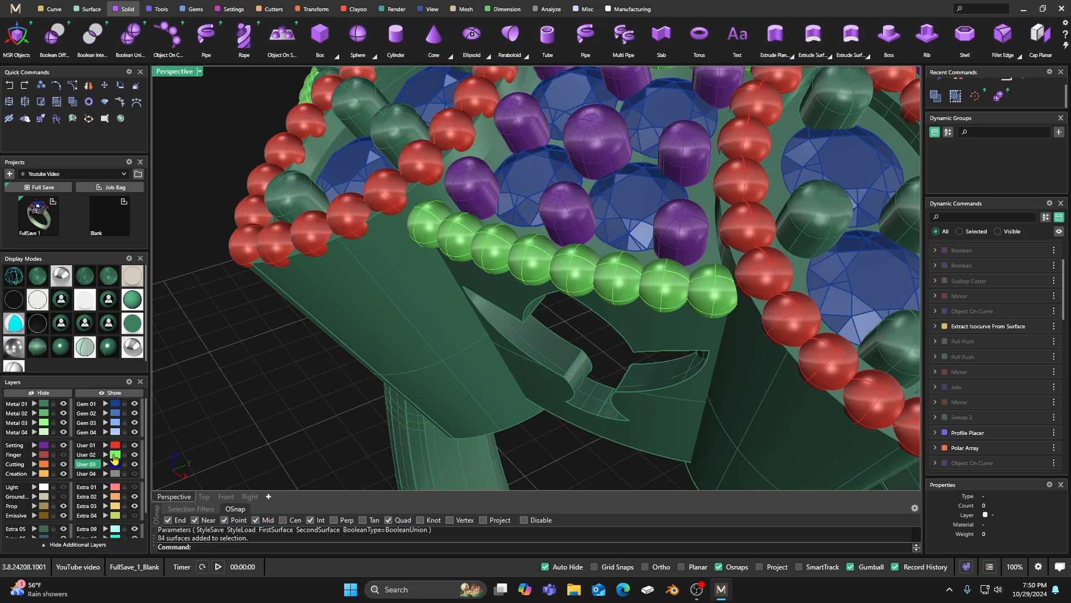
scroll(463, 276, "down", 3)
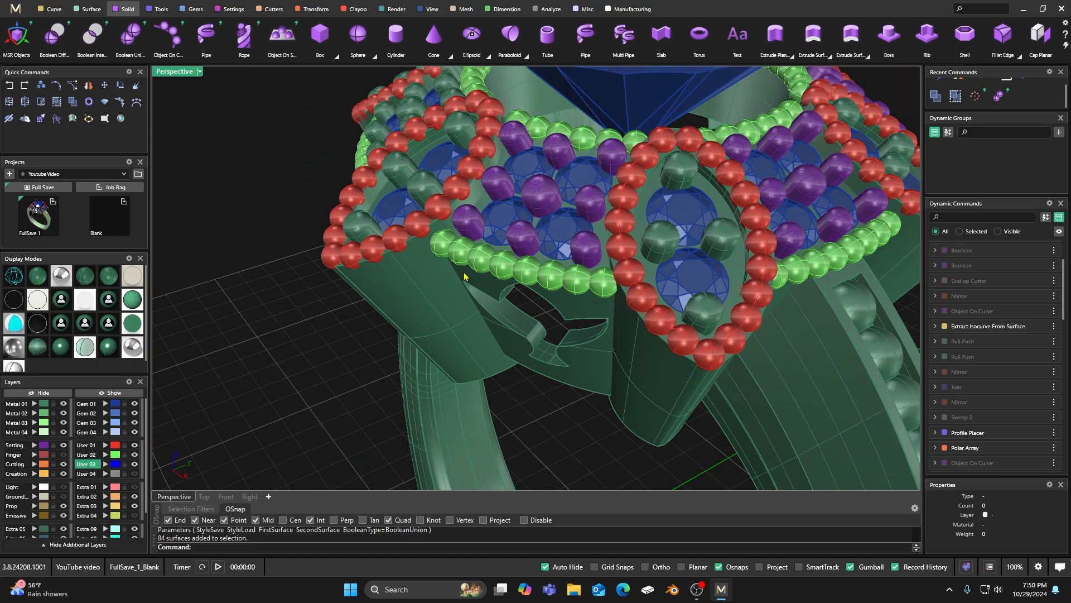
- Select all the green User 02 beads and move them down vertically by 0.01
right_click_drag(492, 296, 464, 285)
left_click(464, 237)
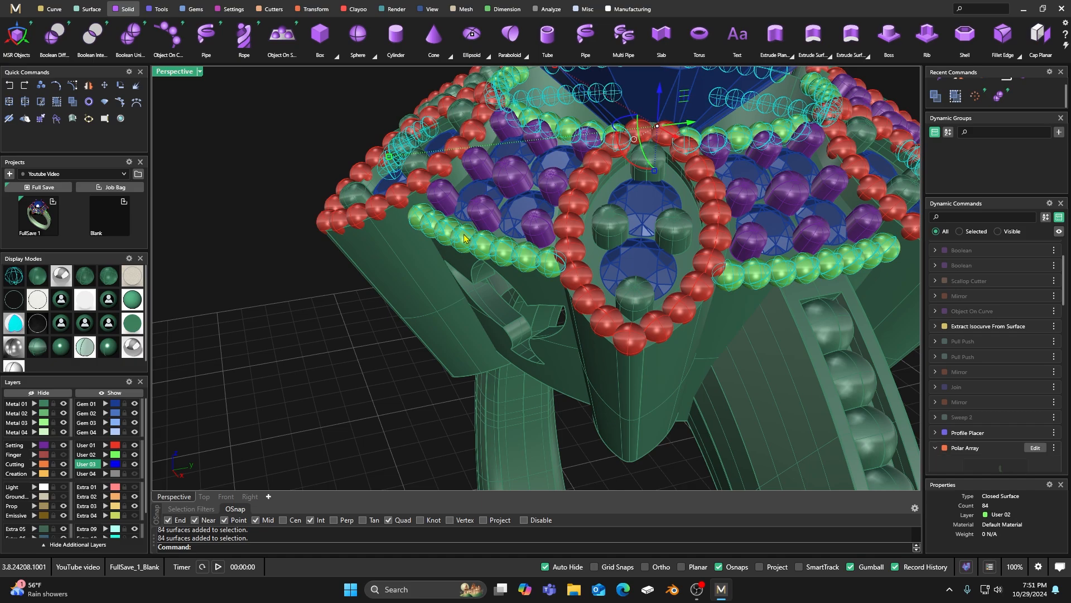
right_click_drag(511, 344, 489, 331)
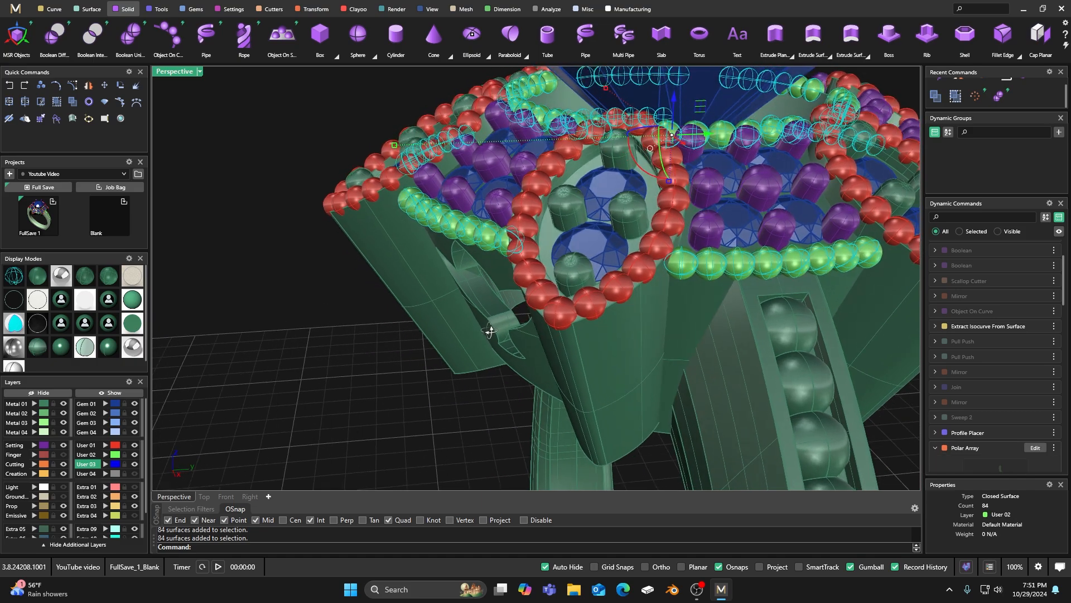
left_click(676, 101)
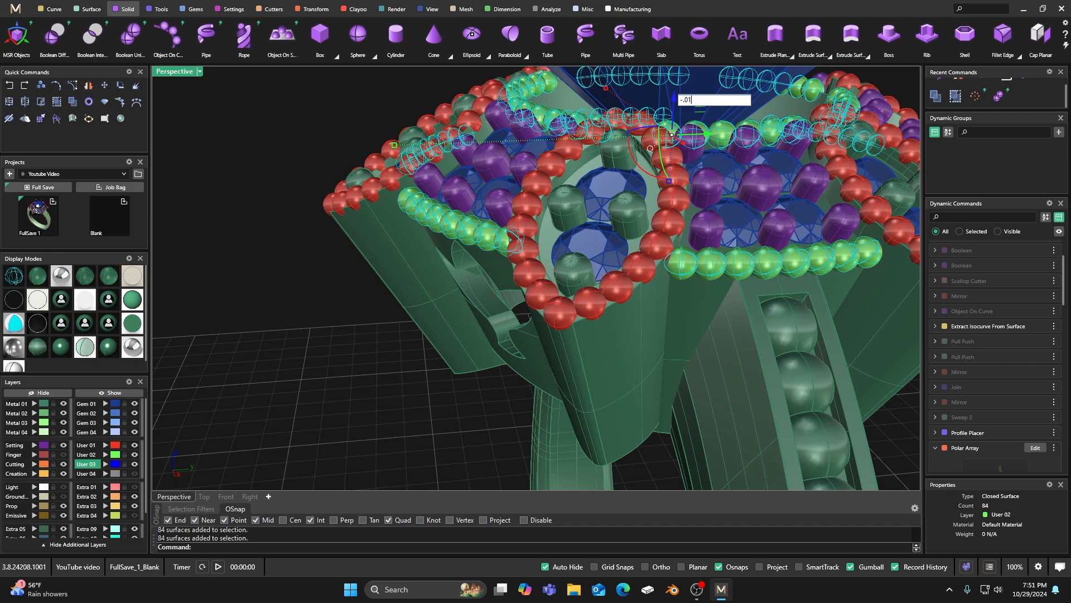
key("Return")
left_click(344, 327)
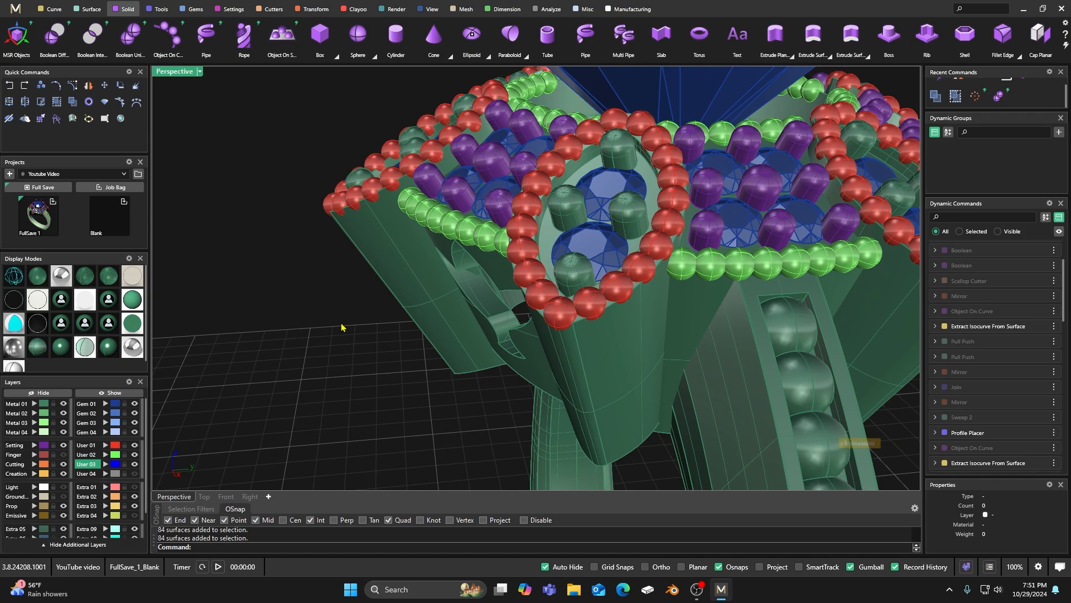
- Try to Boolean-union the halo base with the lowered green beads
scroll(363, 315, "down", 4)
right_click_drag(362, 315, 459, 341)
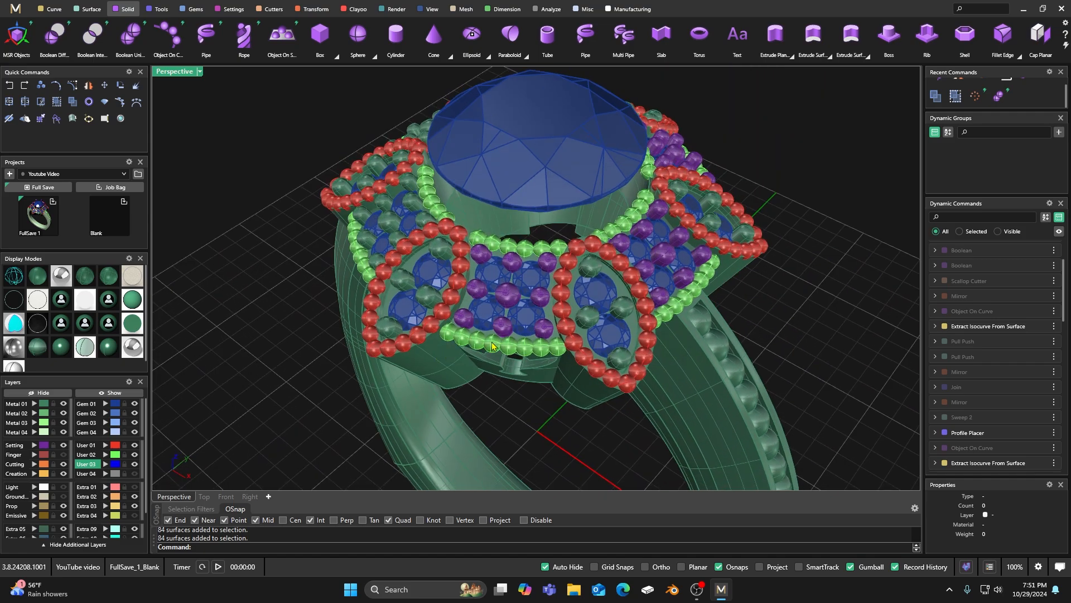
left_click(481, 342)
left_click(321, 210)
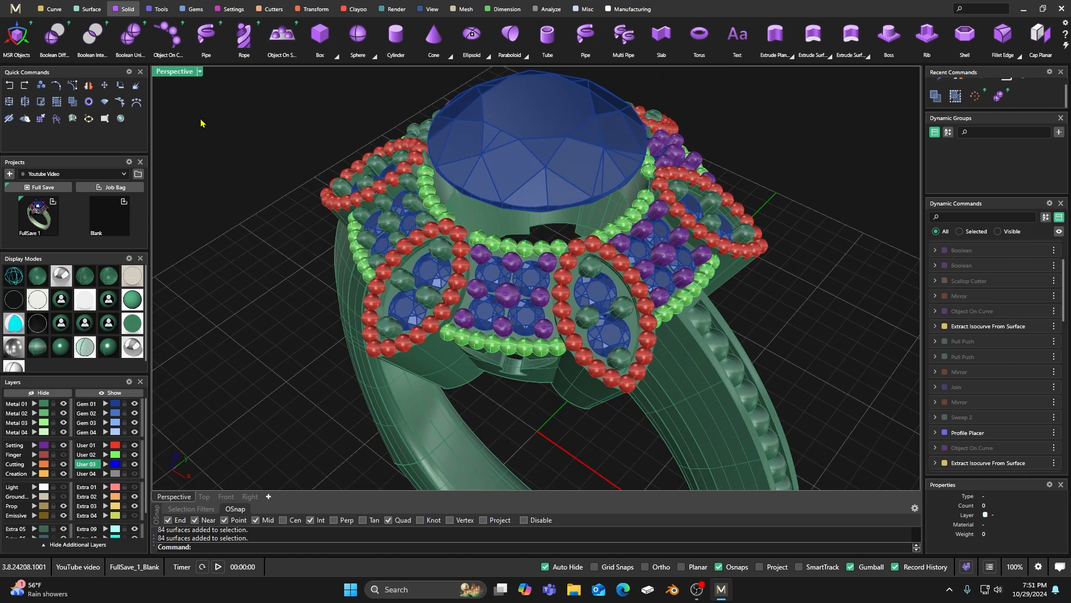
left_click(130, 34)
left_click(533, 375)
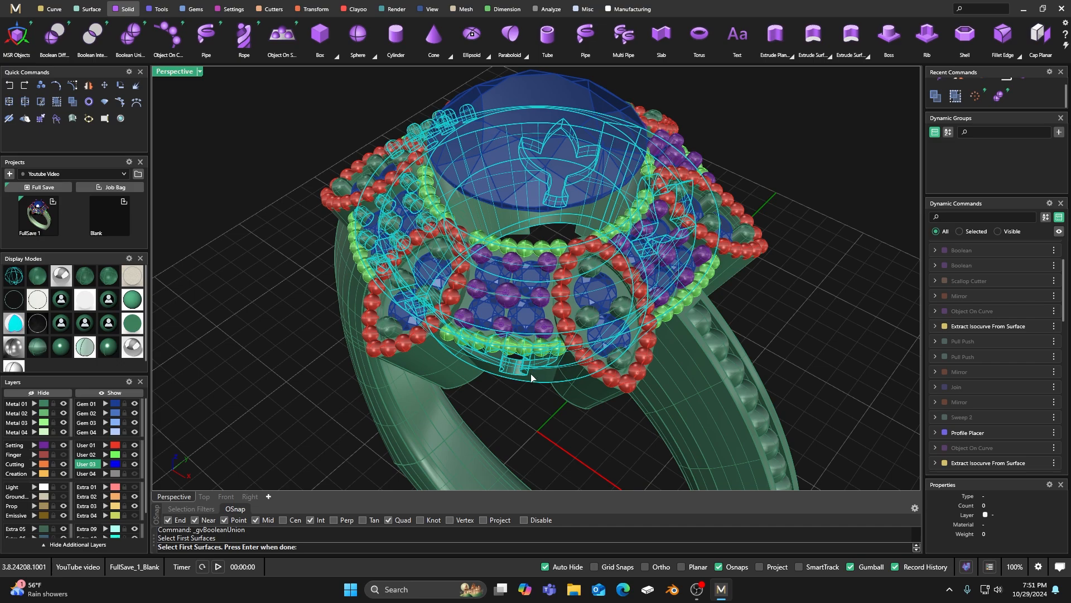
key("Return")
left_click(526, 353)
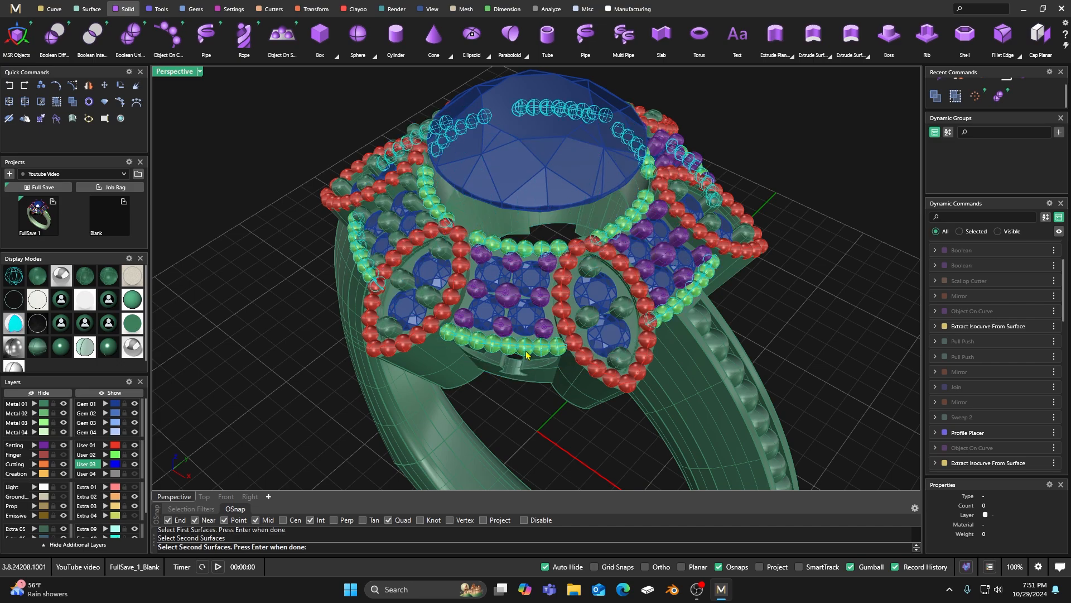
key("Return")
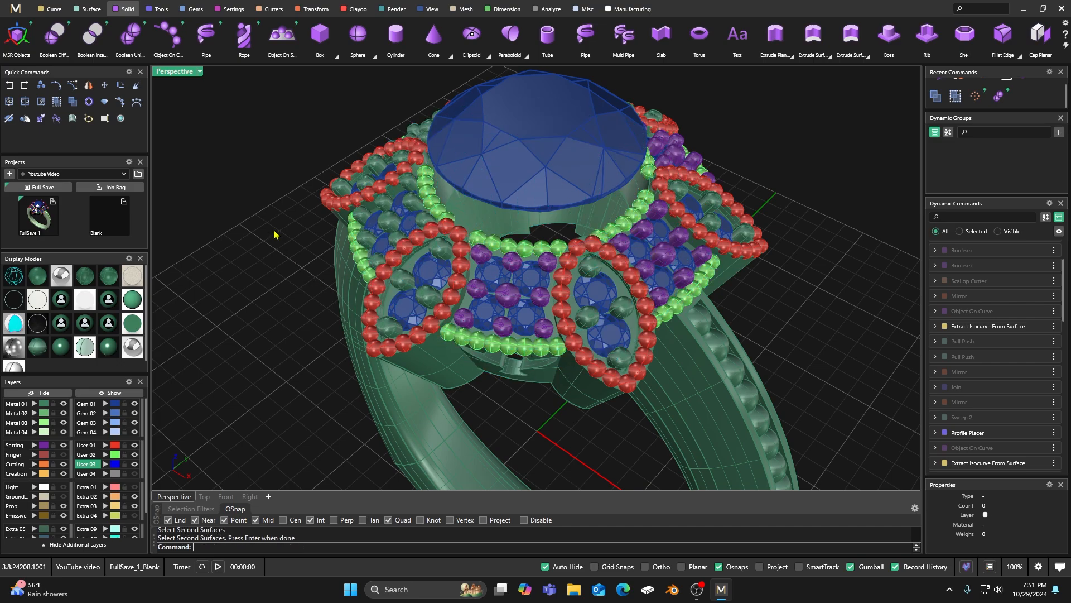
- Repeat the Boolean union, taking the halo base as first surface and the User 02 bead borders as second surfaces
right_click_drag(274, 229, 304, 240)
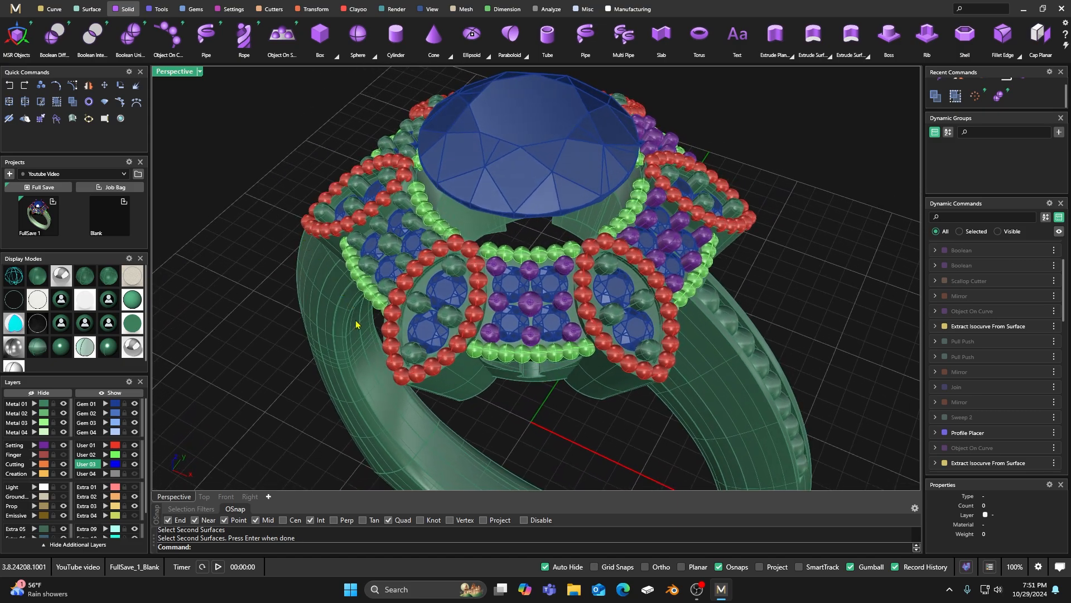
right_click_drag(356, 323, 320, 301)
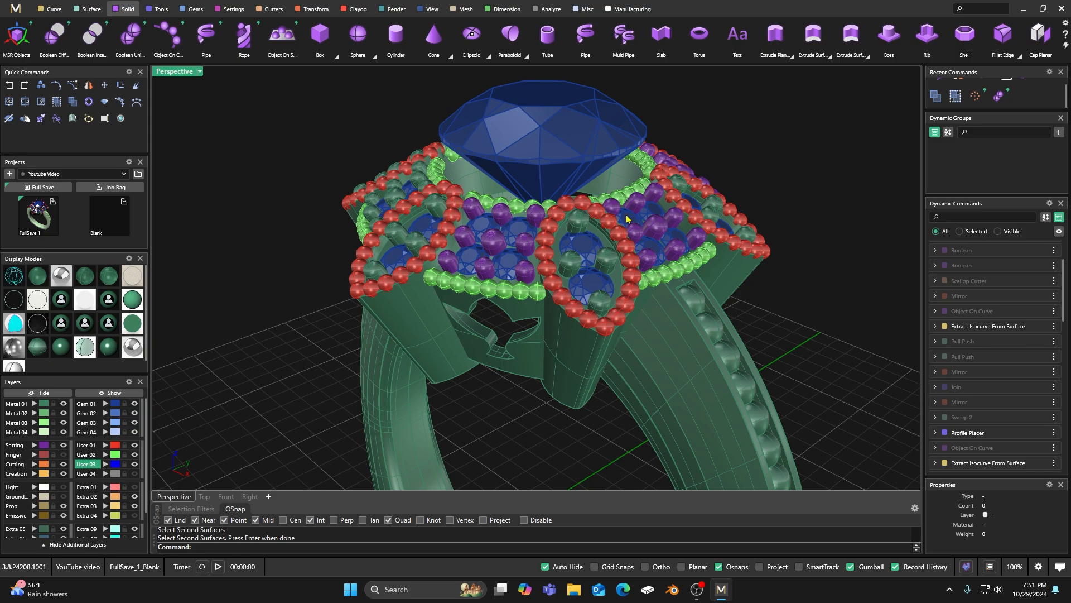
right_click_drag(522, 340, 516, 358)
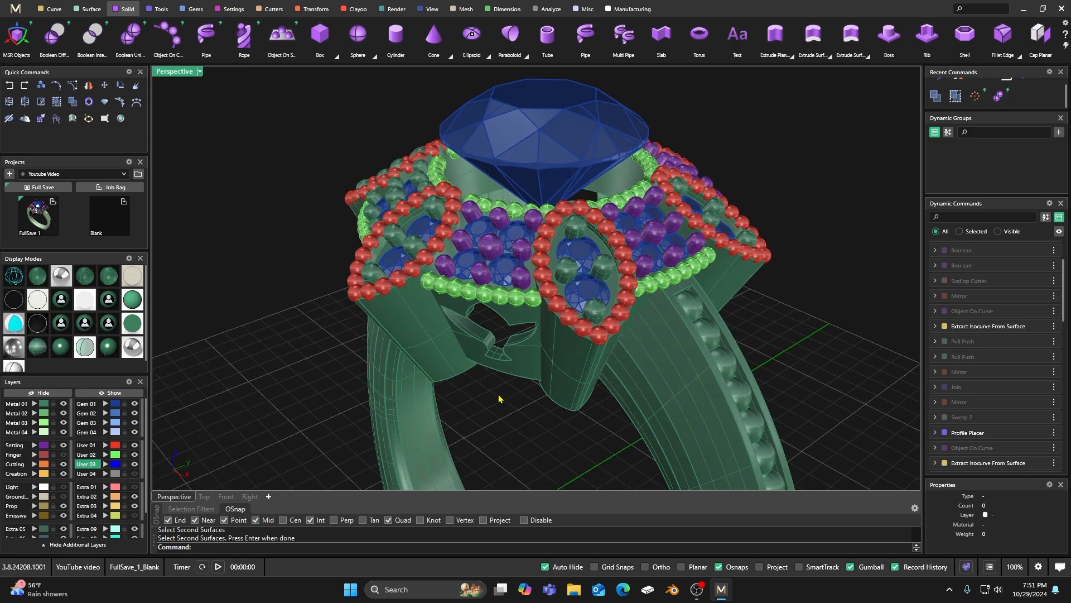
right_click(499, 397)
left_click(513, 374)
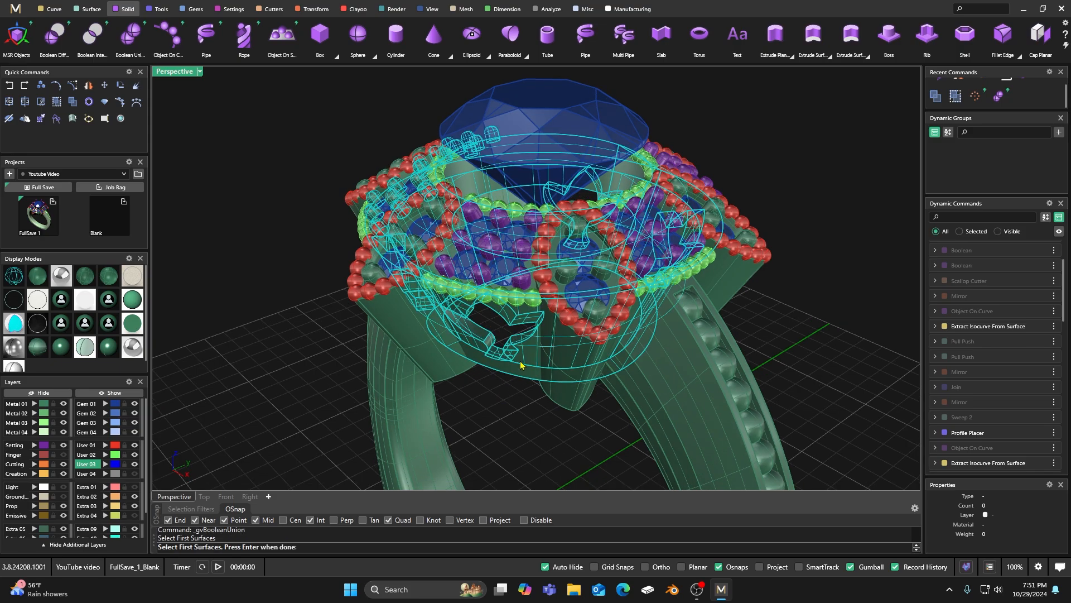
key("Return")
left_click(517, 303)
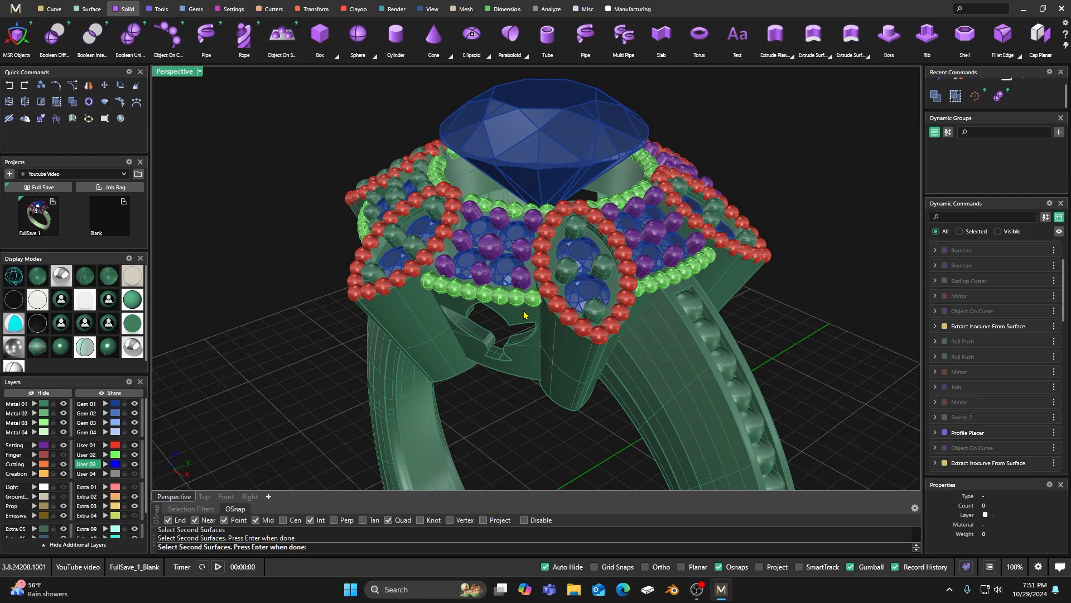
key("Return")
scroll(523, 314, "up", 1)
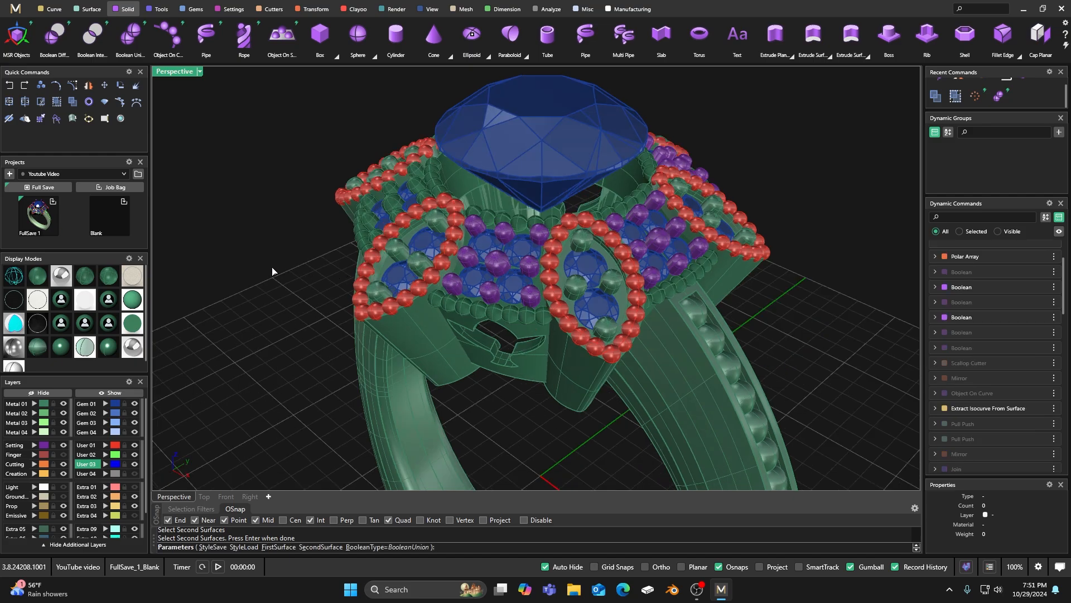
key("ctrl+z")
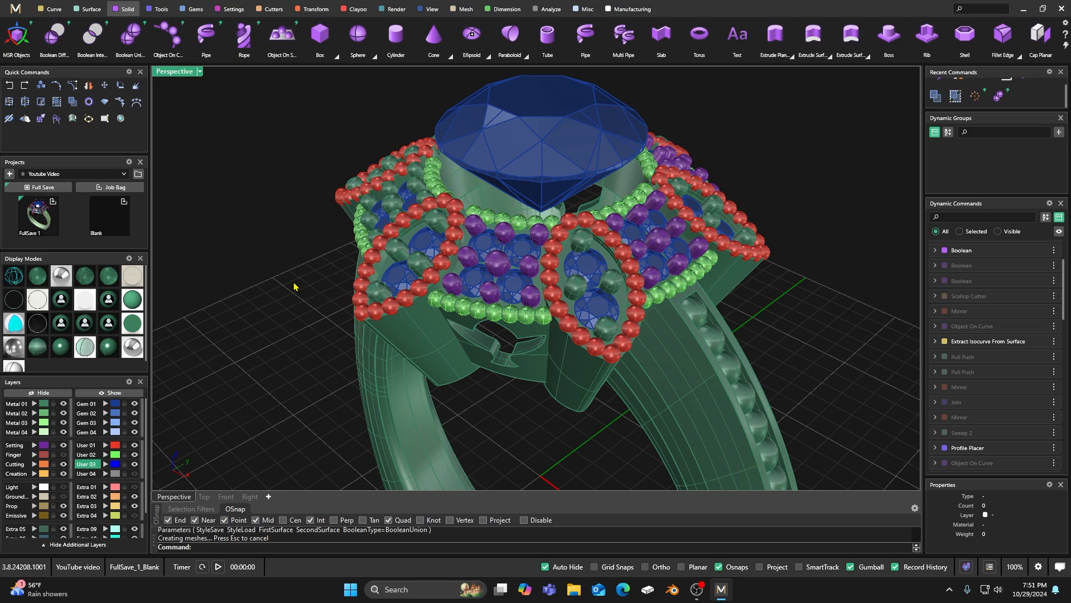
- Move all the green User 02 beads to the hidden Light layer and show all hidden objects
left_click(115, 454)
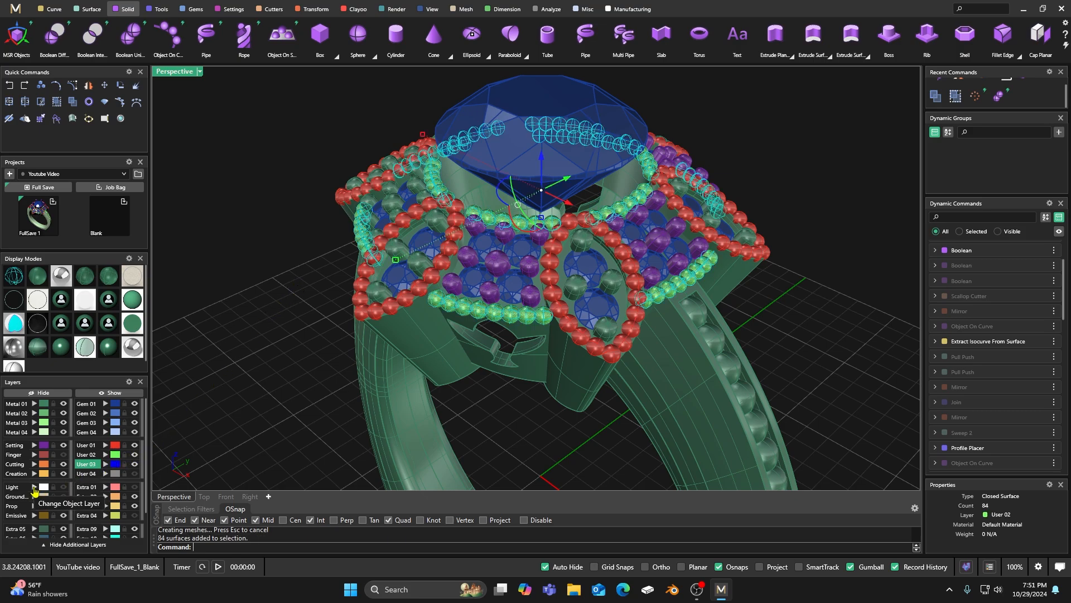
left_click(33, 490)
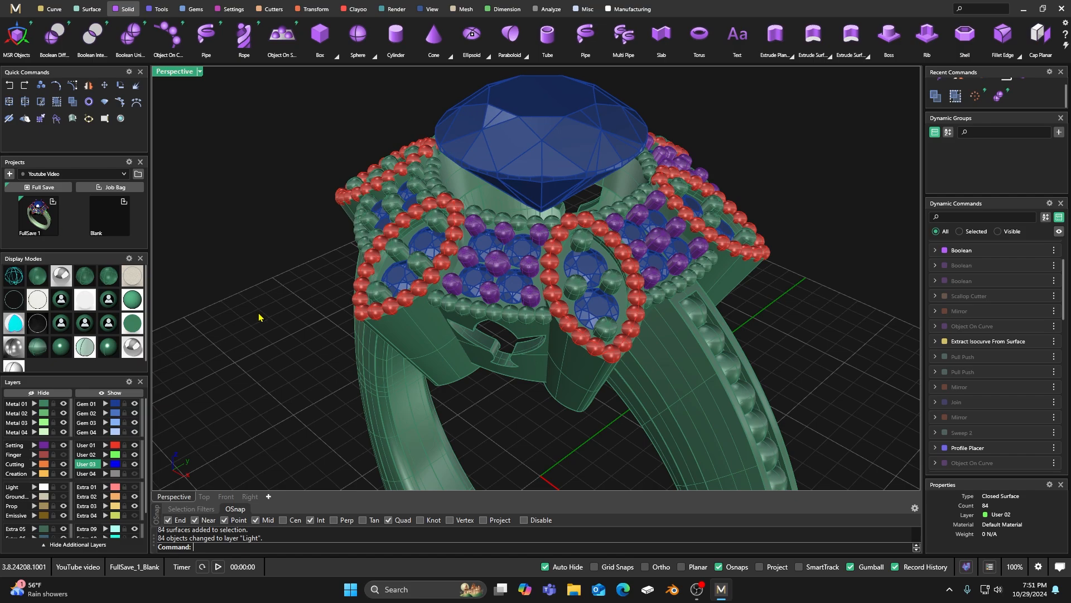
right_click_drag(261, 315, 473, 404)
left_click(123, 396)
left_click(489, 385)
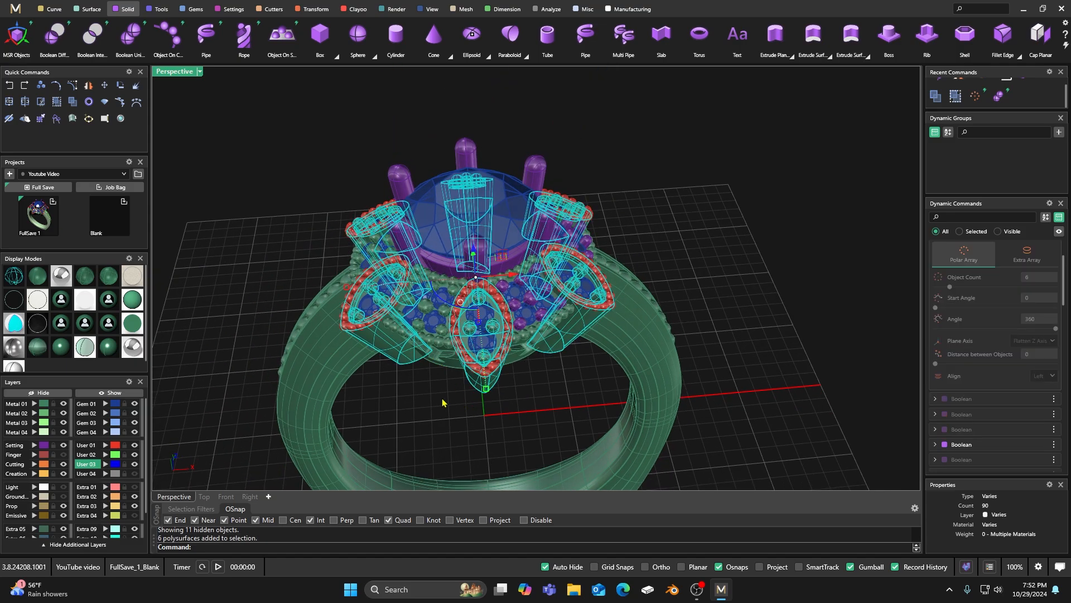
key("Escape")
- Boolean-union the six petals as first surfaces with the red User 01 bead borders as second surfaces
left_click(130, 35)
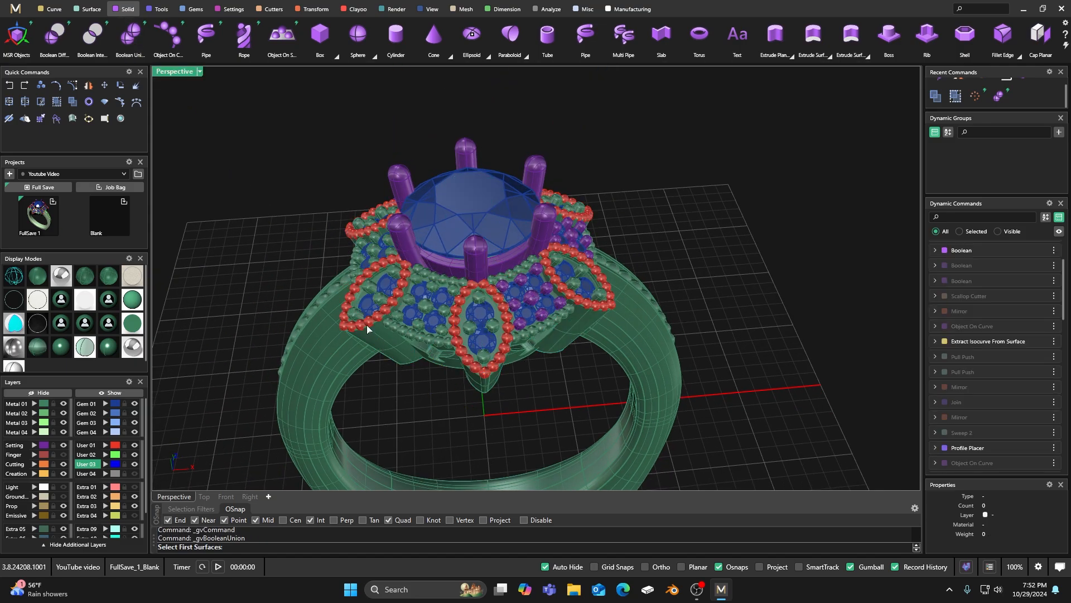
right_click_drag(427, 392, 378, 242)
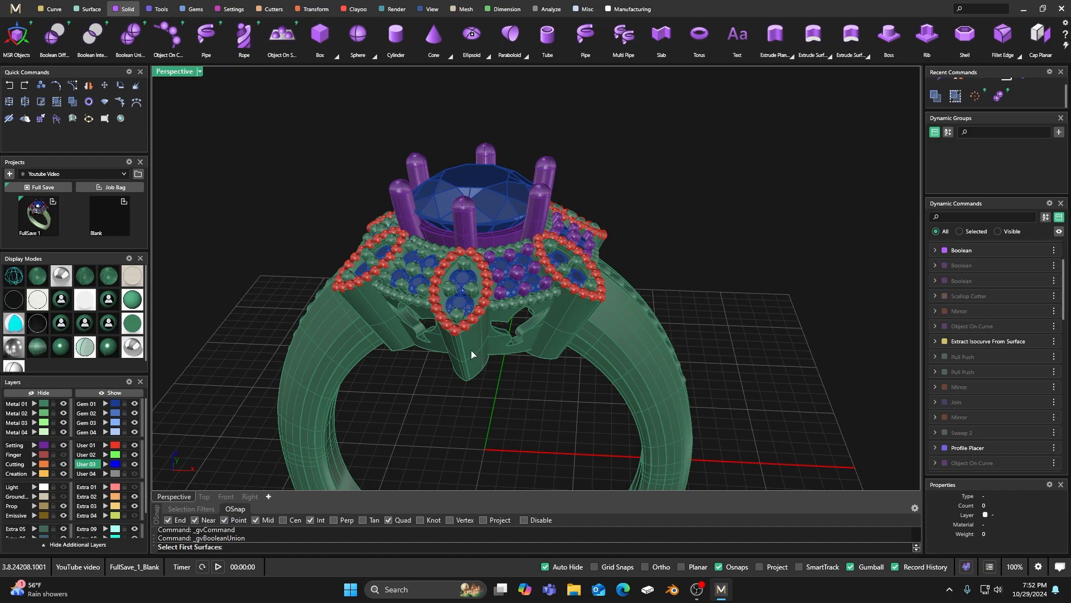
scroll(471, 350, "up", 2)
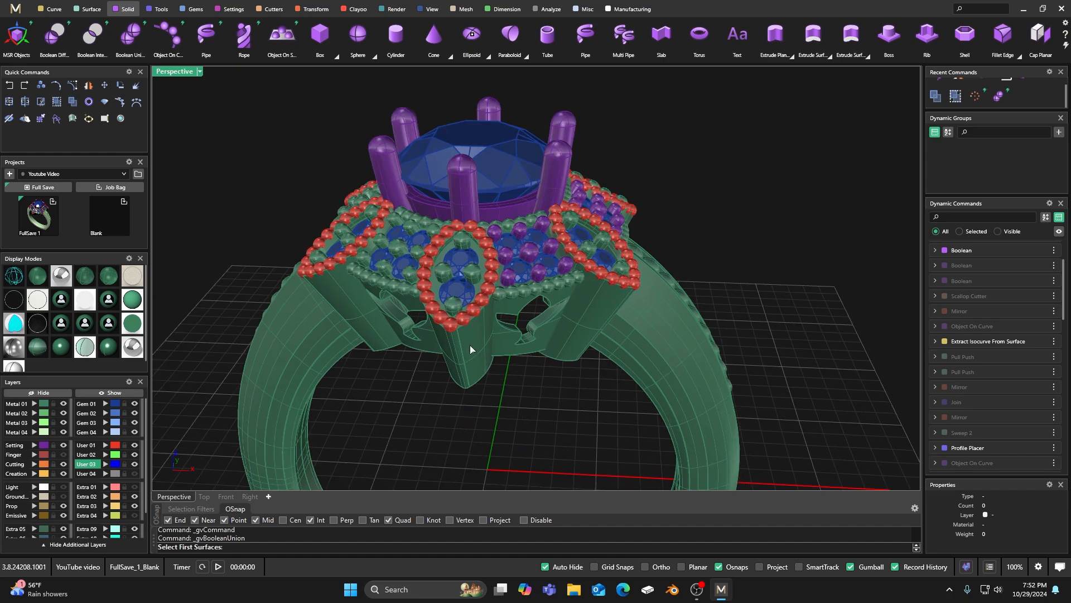
left_click(470, 352)
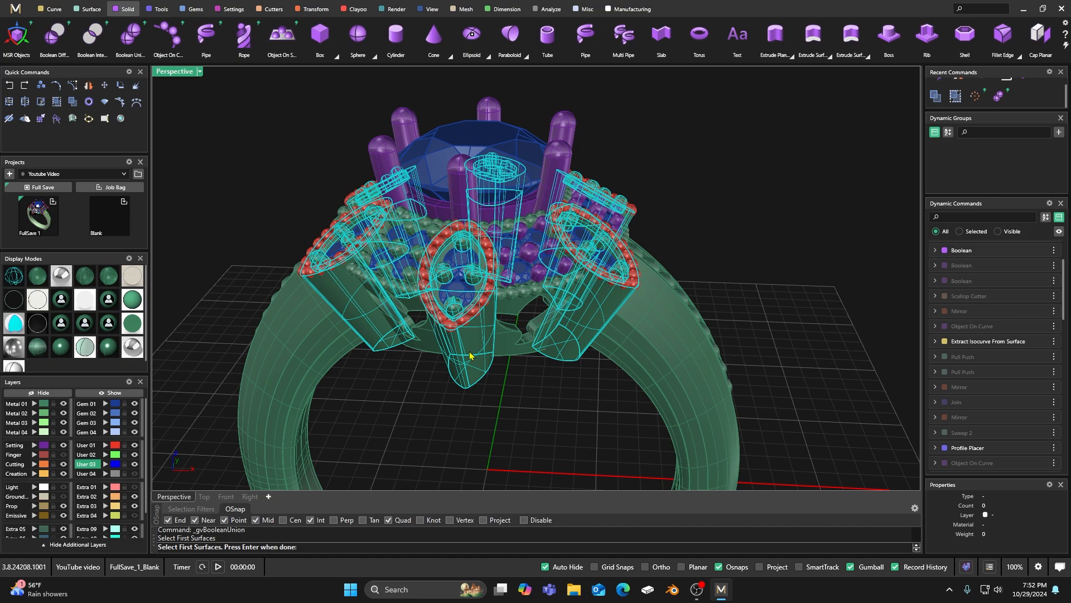
key("Return")
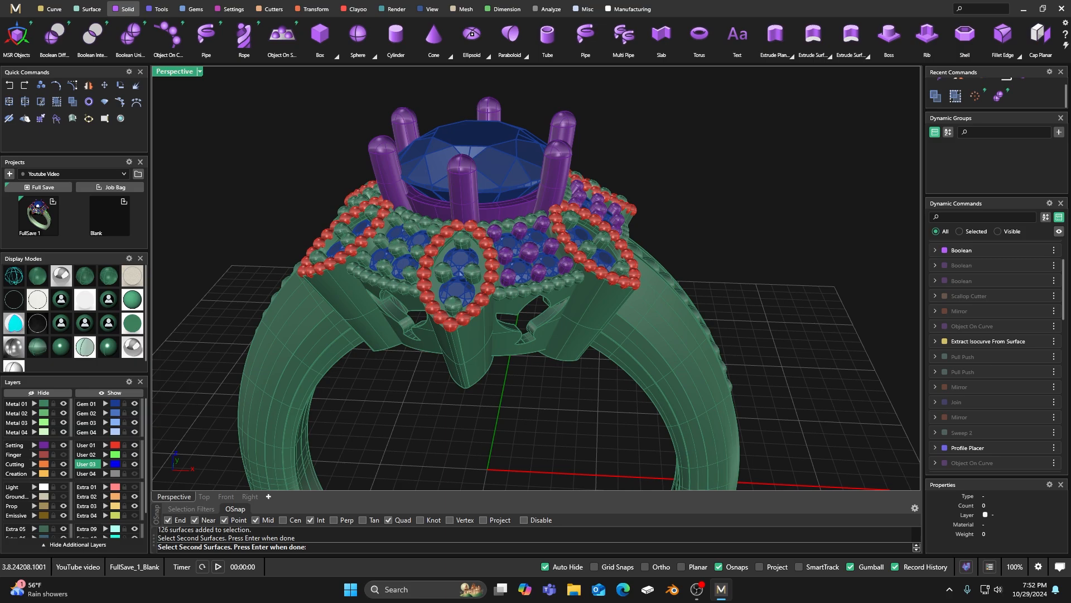
key("Return")
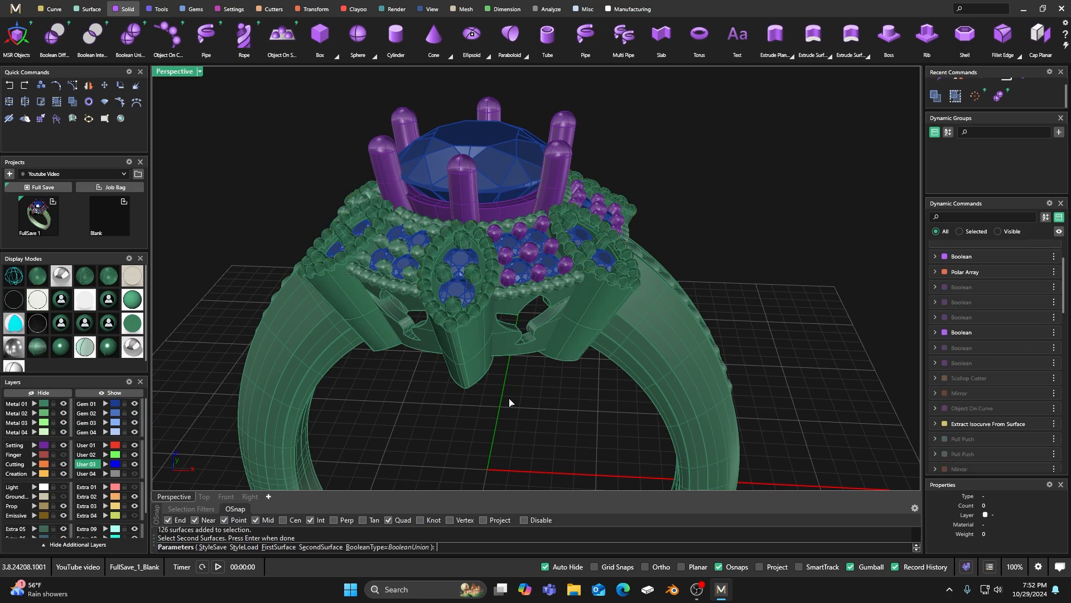
scroll(502, 394, "down", 2)
key("Return")
scroll(500, 391, "down", 2)
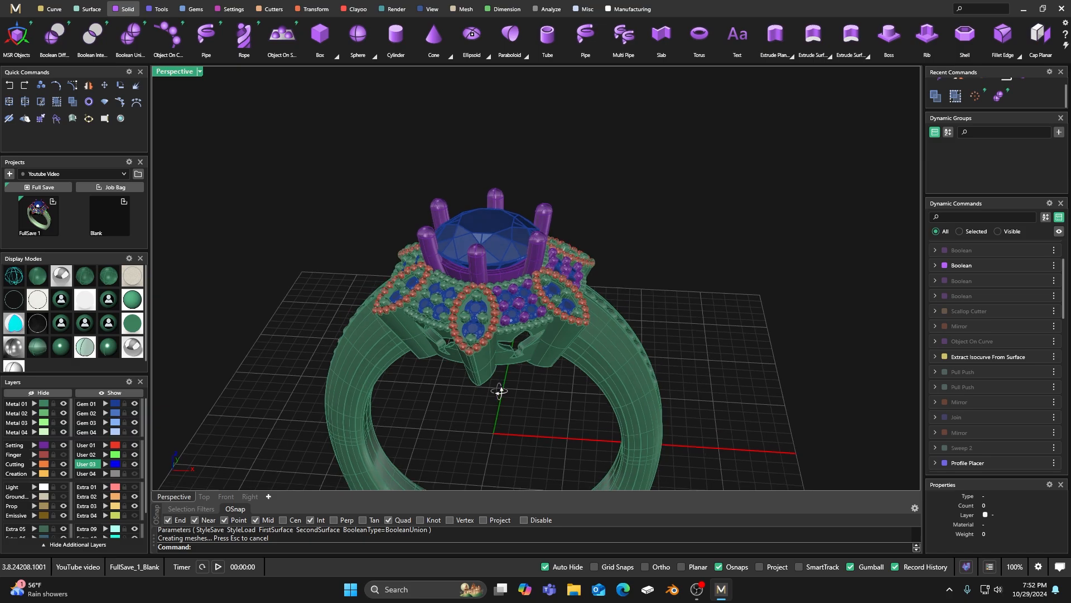
- Move all the leftover User 01 bead objects to the hidden Light layer
scroll(505, 379, "up", 3)
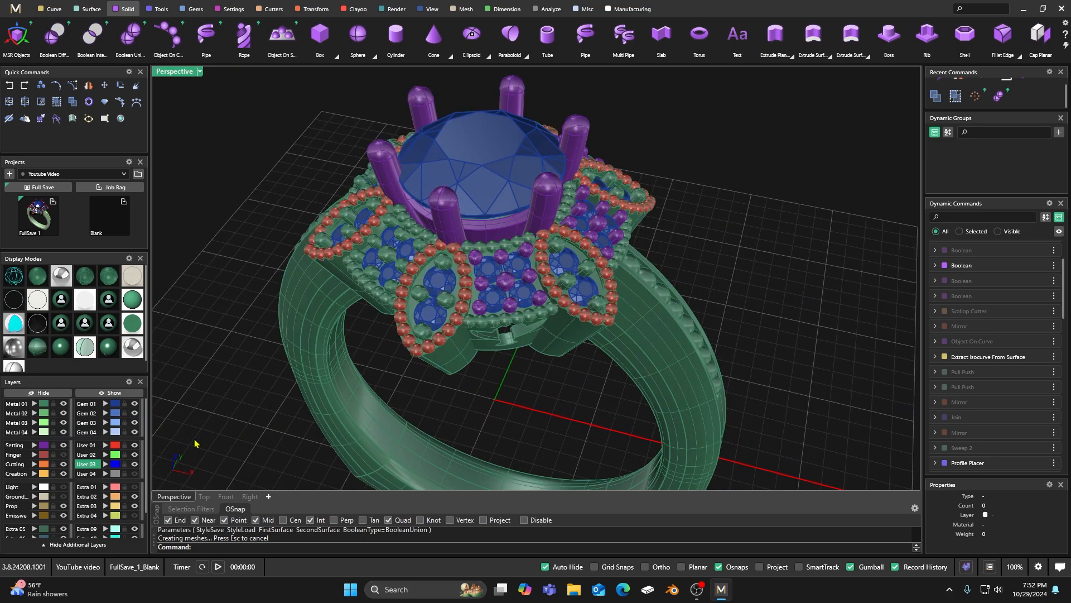
left_click(106, 445)
left_click(34, 487)
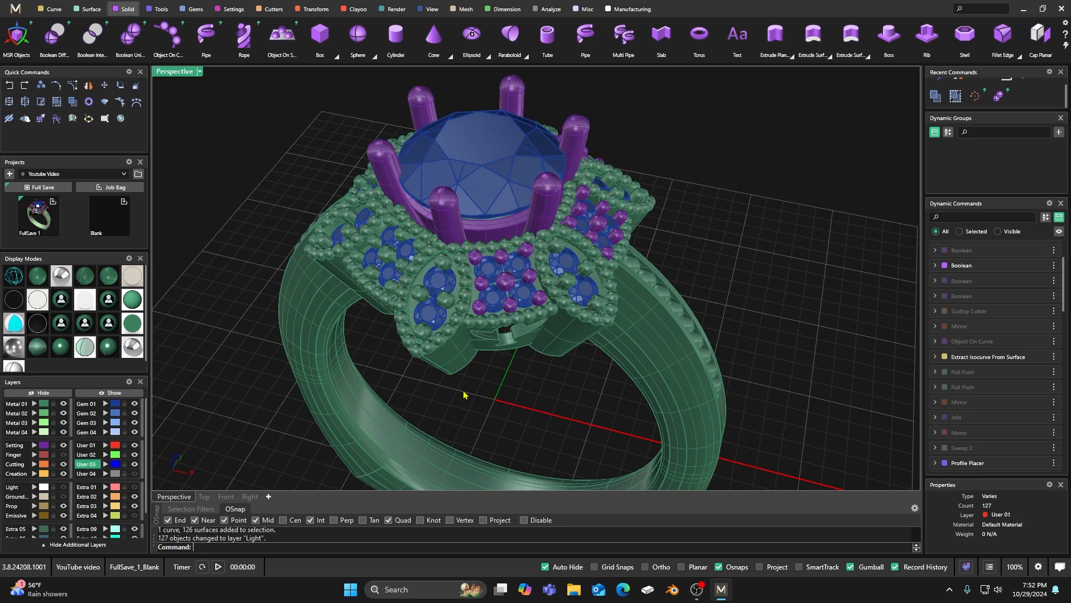
right_click_drag(465, 393, 411, 391)
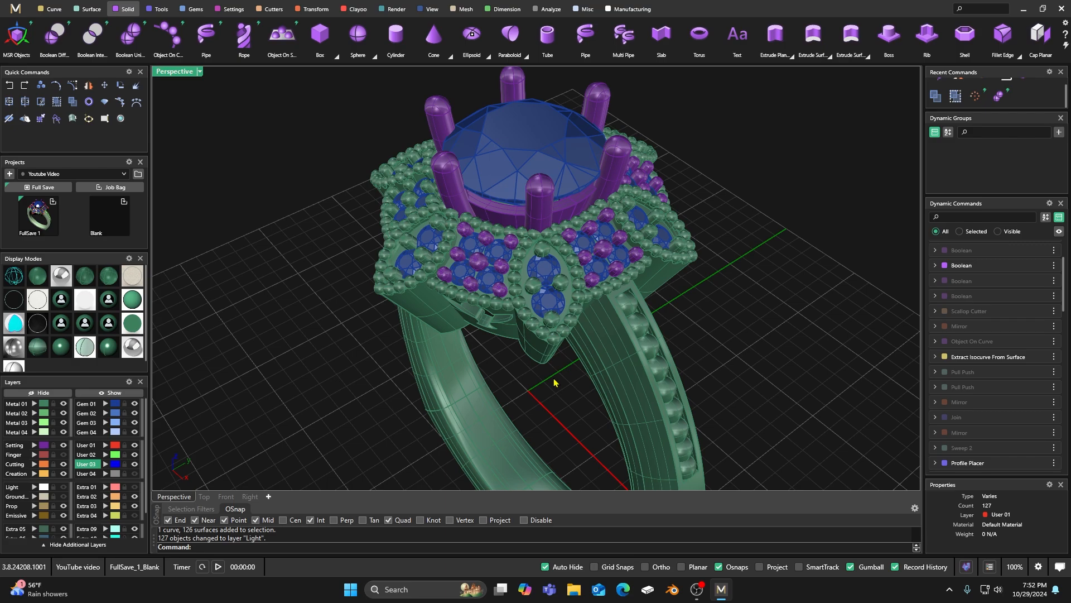
- Check the united halo and petals from several angles, picking each to see which parts belong together
left_click(580, 391)
left_click(742, 292)
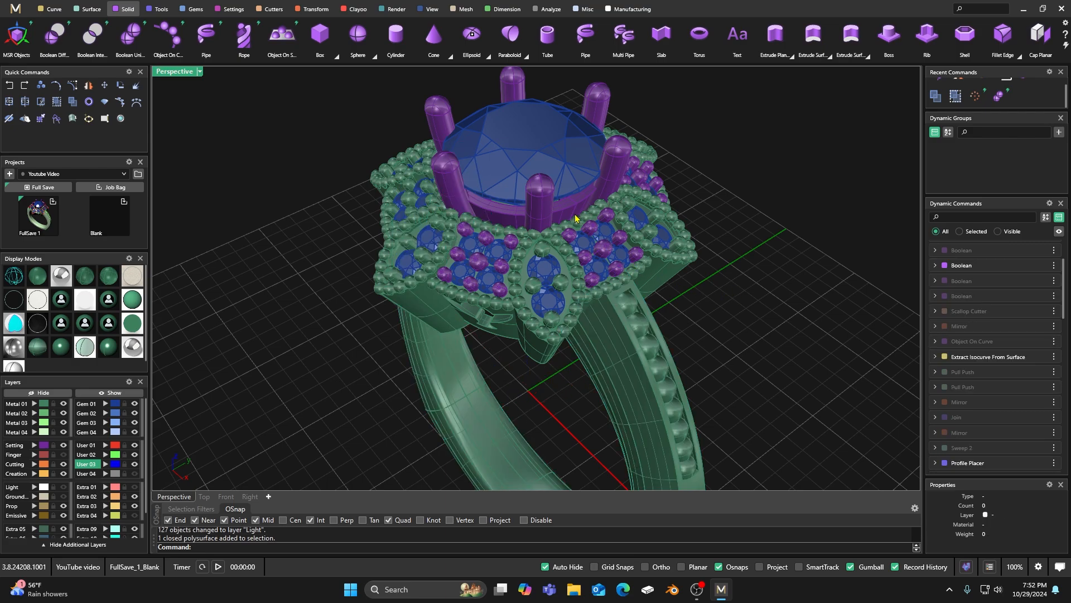
right_click_drag(576, 217, 527, 280)
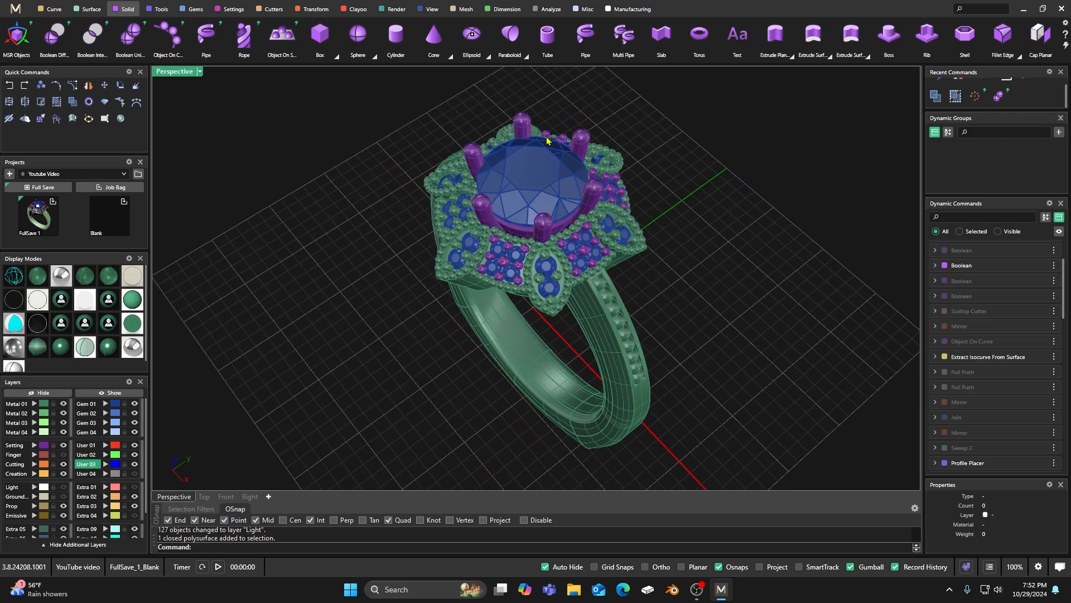
right_click_drag(517, 376, 535, 327)
scroll(536, 322, "up", 3)
scroll(535, 346, "down", 3)
left_click(554, 304)
left_click(526, 339)
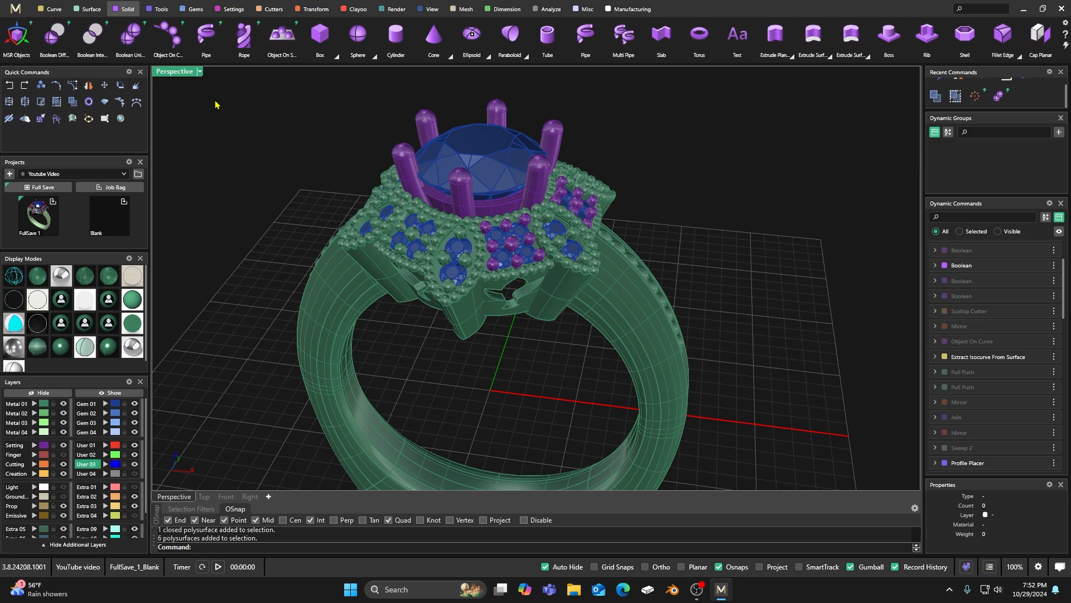
- Try to Boolean-union the beaded halo base with the whole set of six petals
left_click(129, 46)
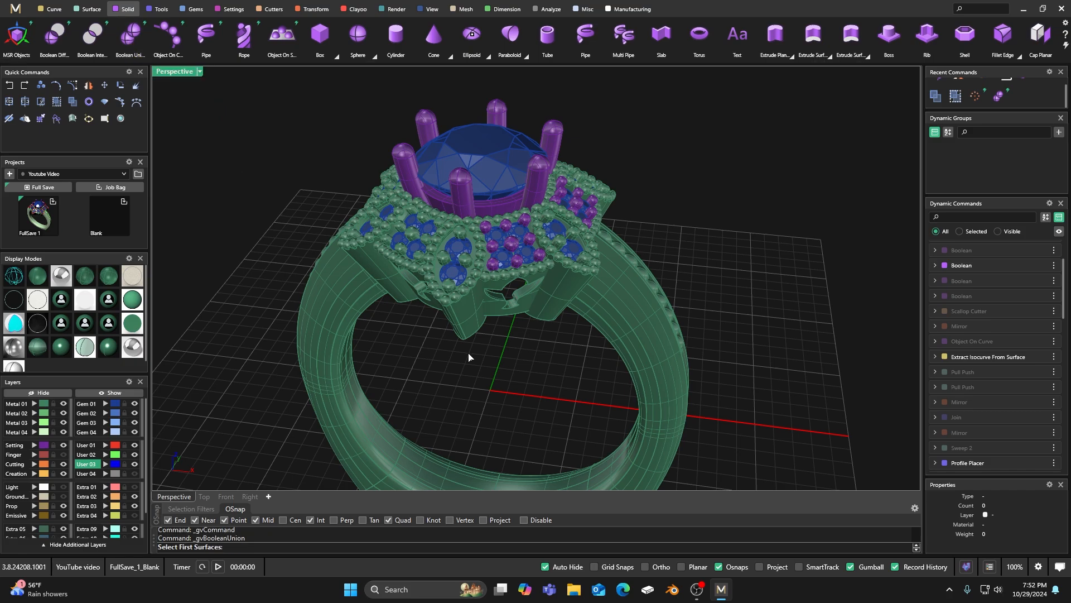
left_click(494, 300)
key("Return")
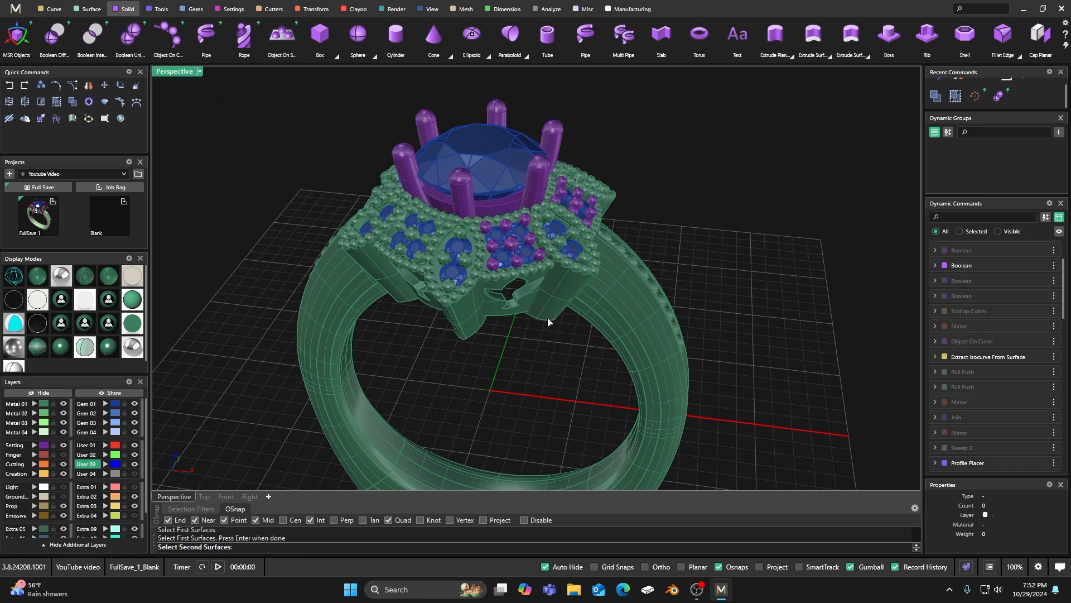
left_click(548, 320)
key("Return")
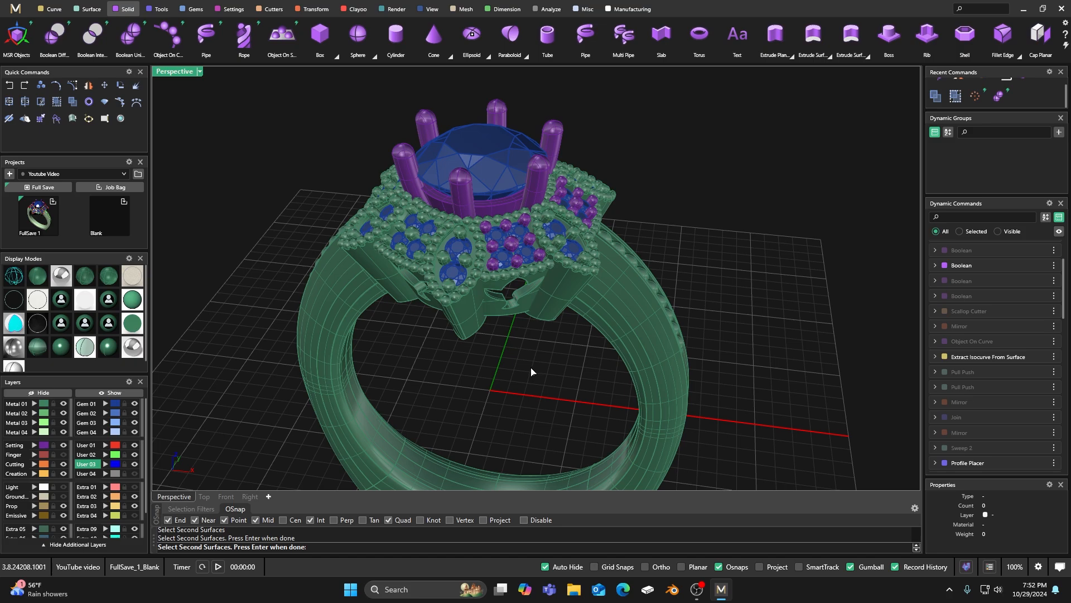
key("Return")
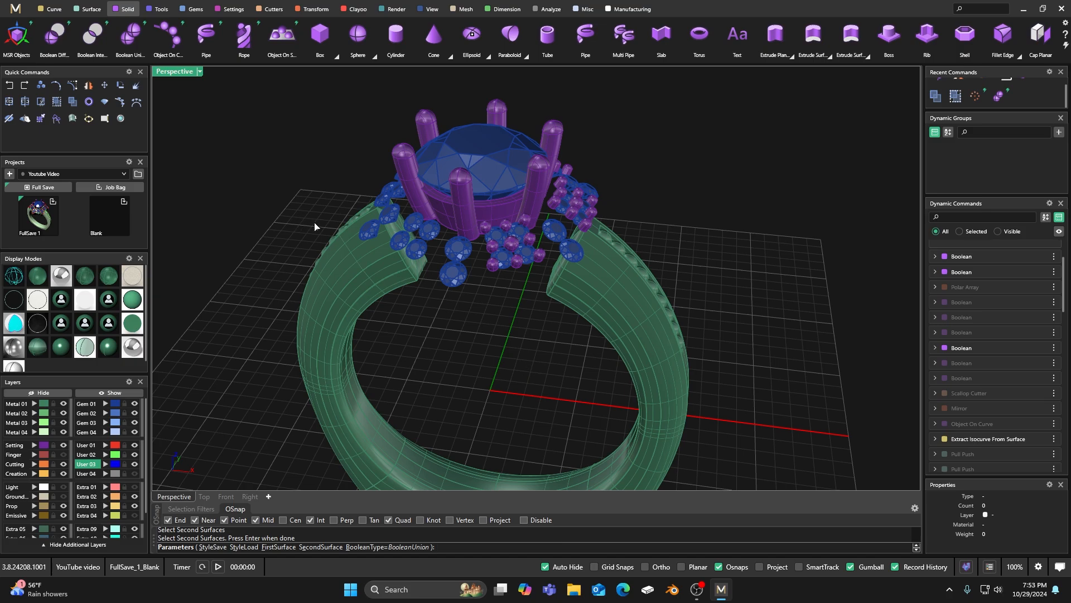
key("Return")
right_click_drag(472, 398, 493, 410)
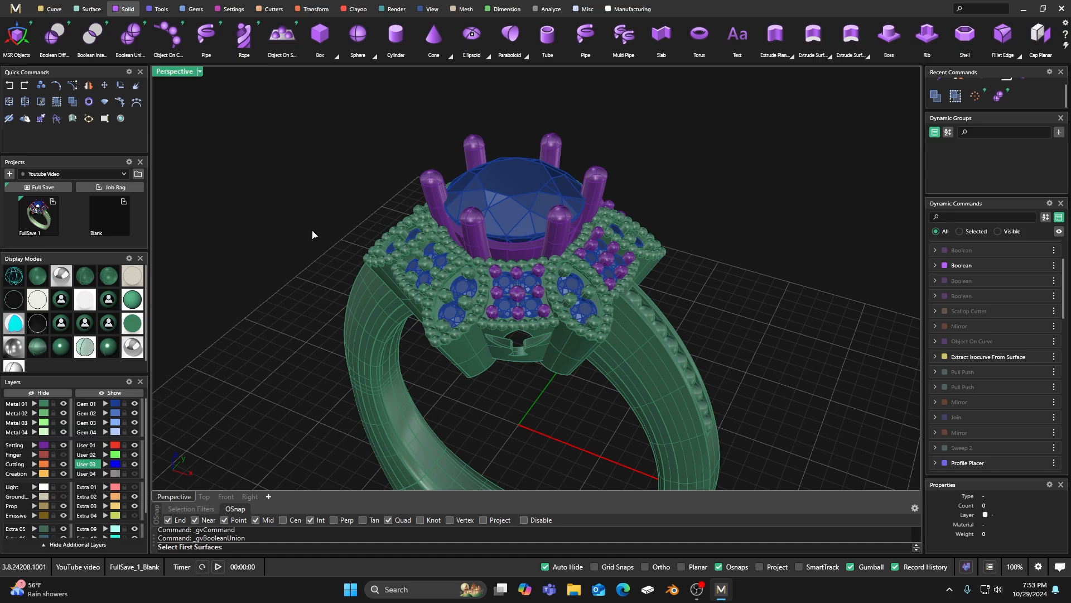
key("Escape")
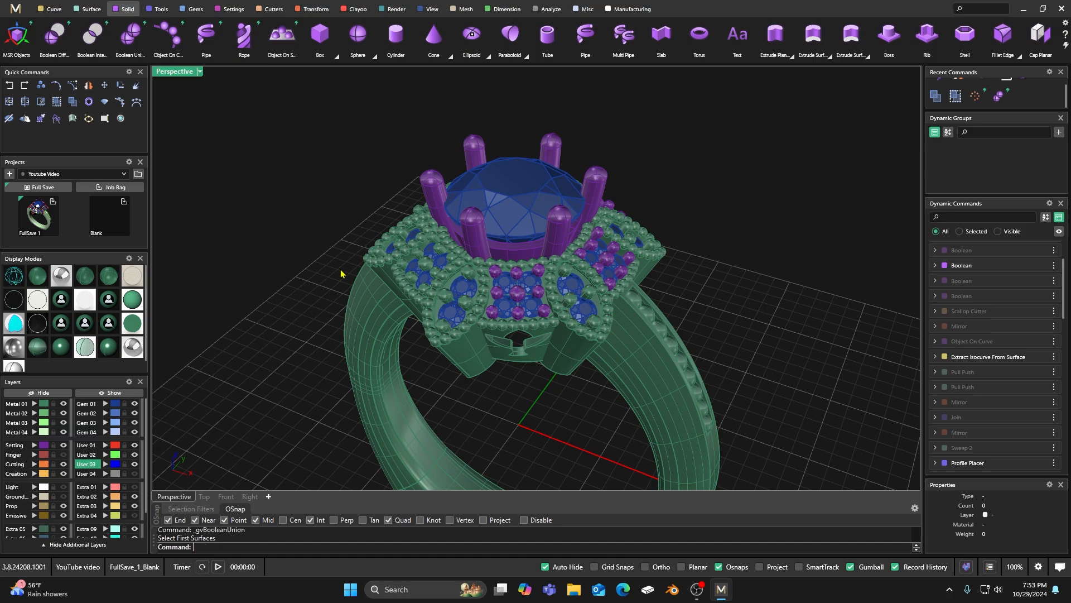
- Ungroup the six petals and check that a single petal can be selected on its own
scroll(341, 273, "down", 3)
right_click_drag(341, 273, 389, 240)
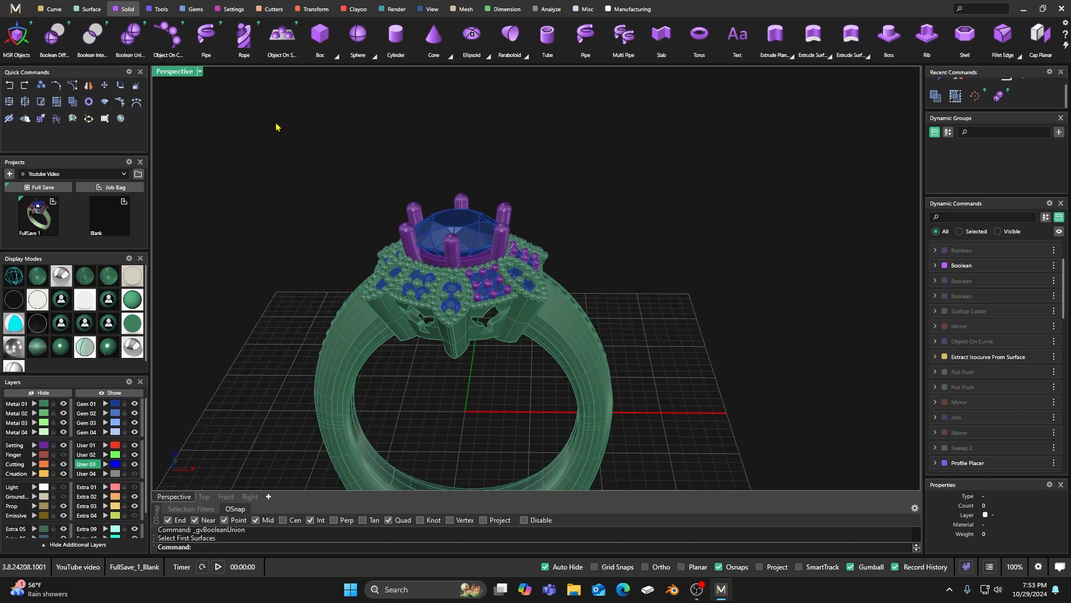
left_click(459, 350)
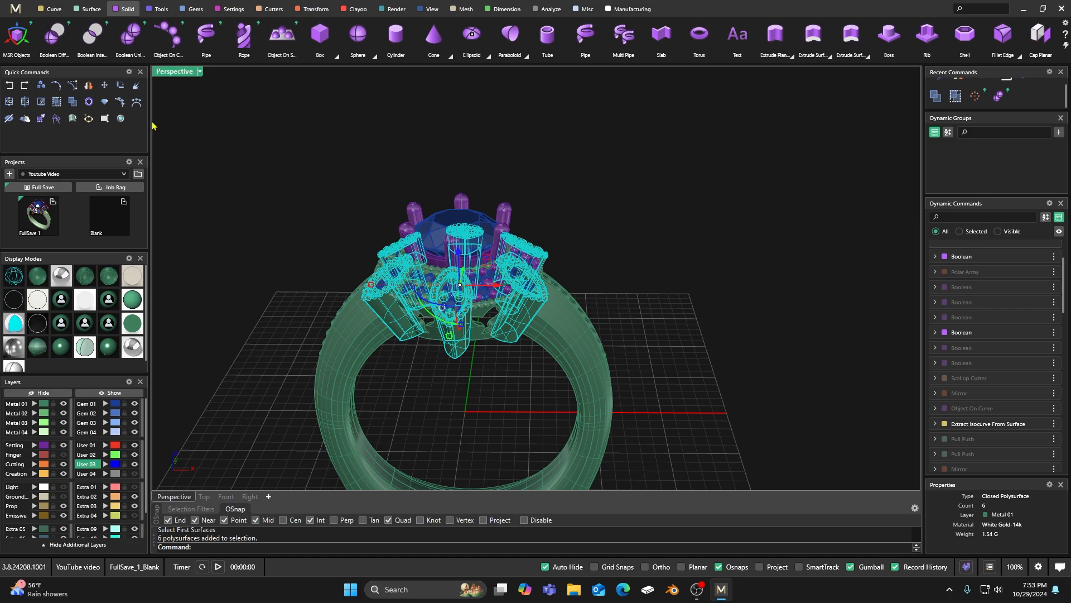
left_click(77, 103)
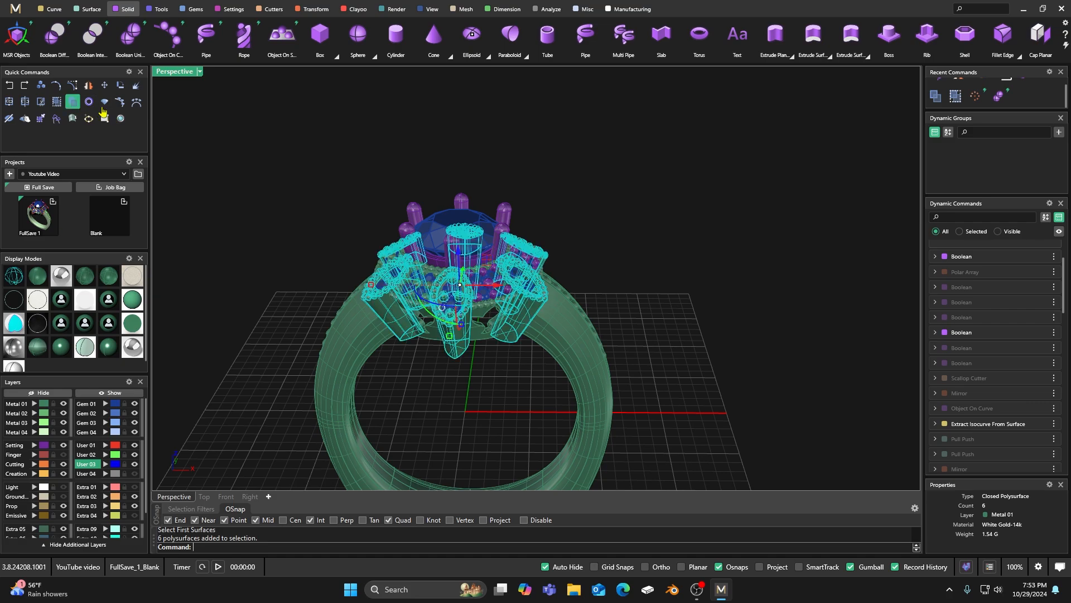
left_click(451, 350)
key("Return")
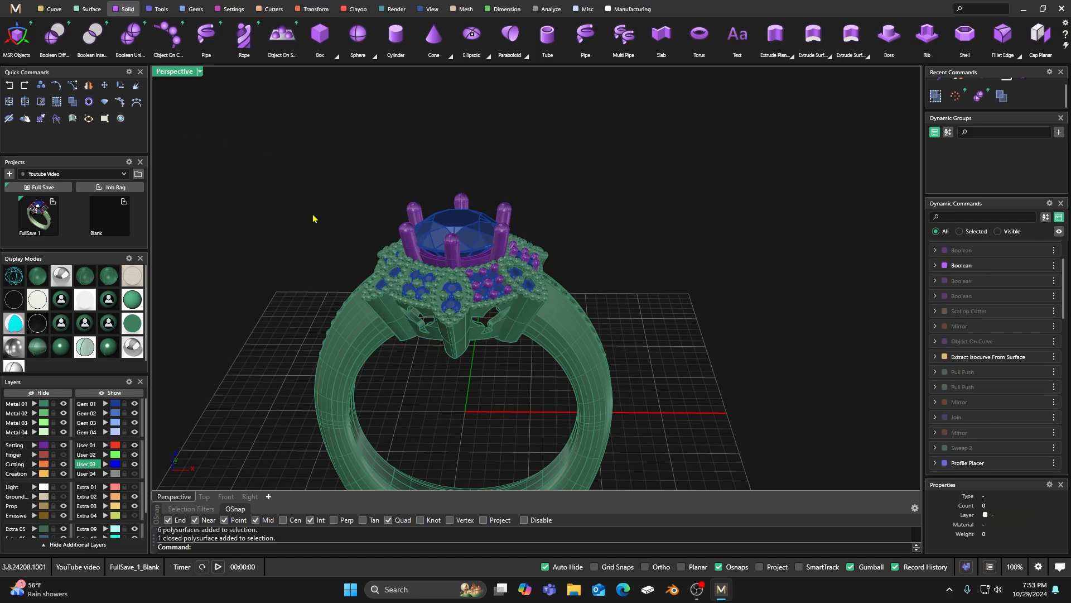
- Try to Boolean-union the halo base with the three front-facing petals as second surfaces
left_click(121, 43)
scroll(497, 387, "up", 5)
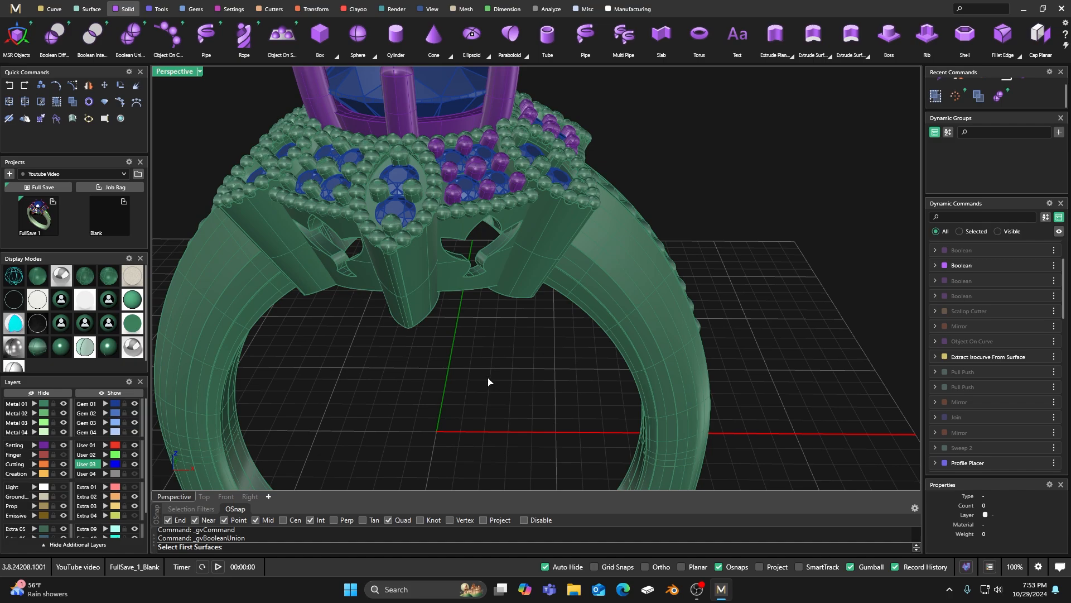
left_click(459, 283)
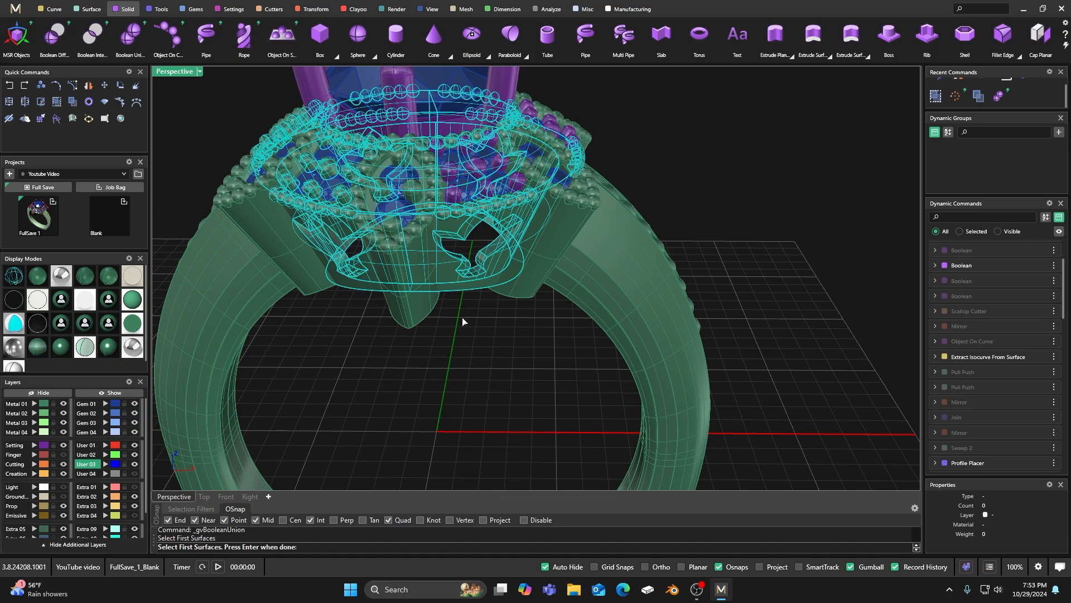
key("Return")
left_click(426, 300)
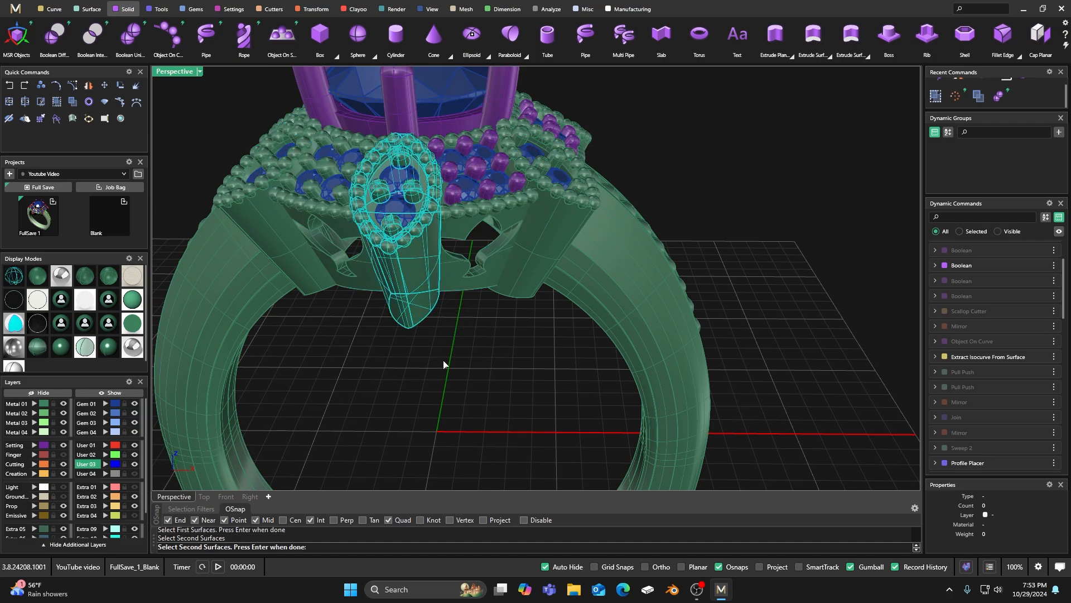
left_click(527, 302)
left_click(313, 287)
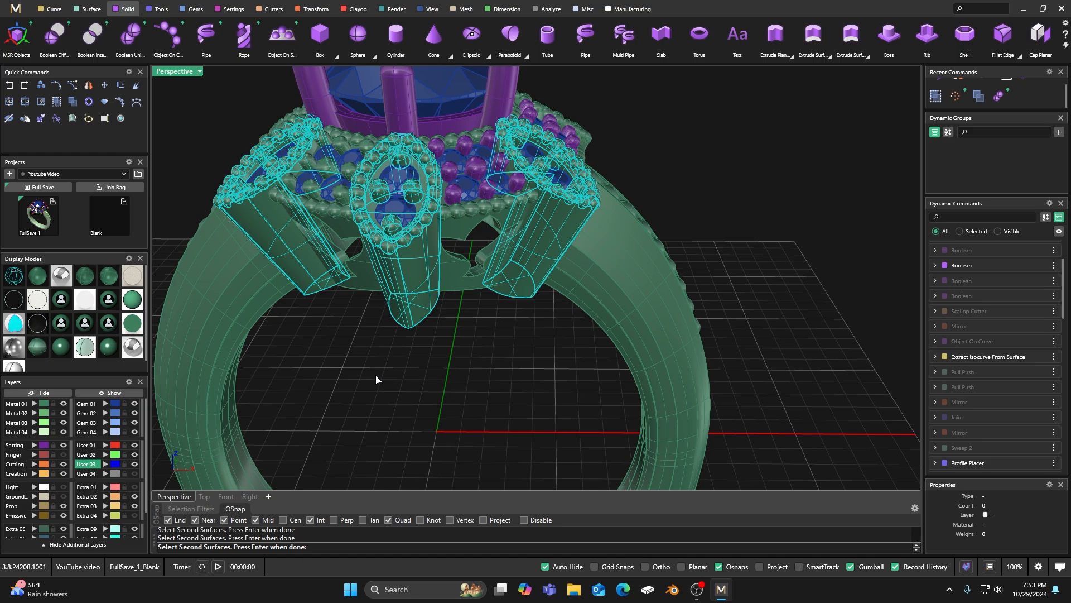
key("Return")
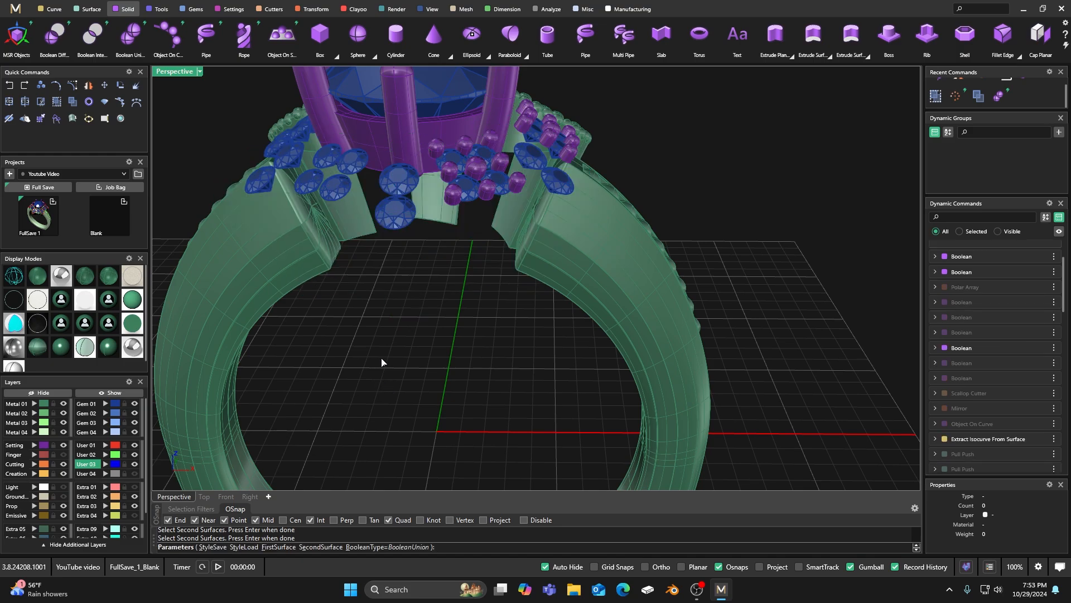
key("Return")
key("Return")
- Try to Boolean-union the halo base with only the single front petal and inspect their join
left_click(449, 290)
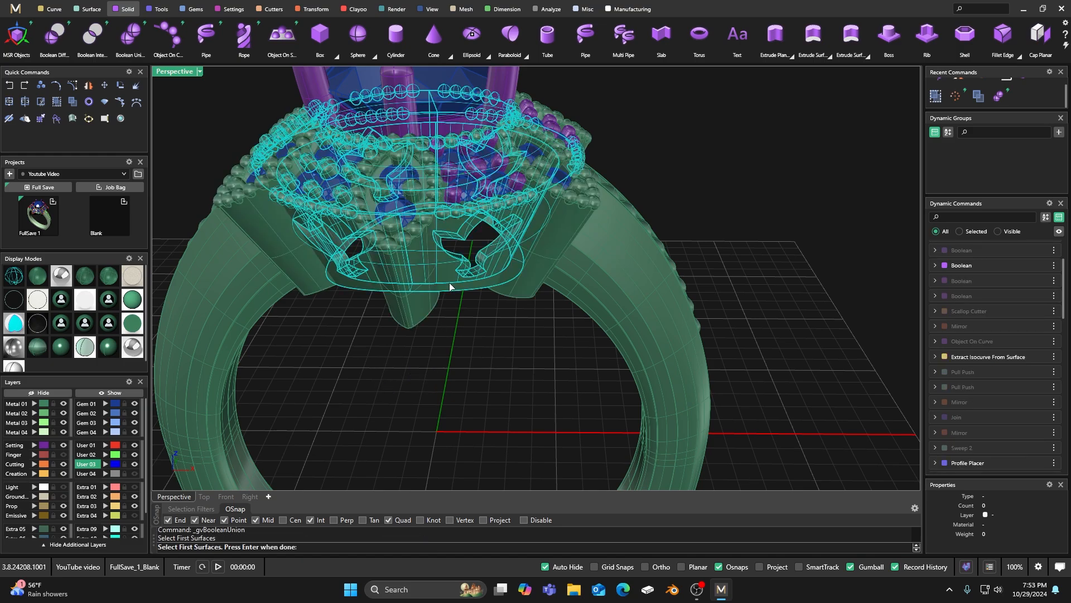
key("Return")
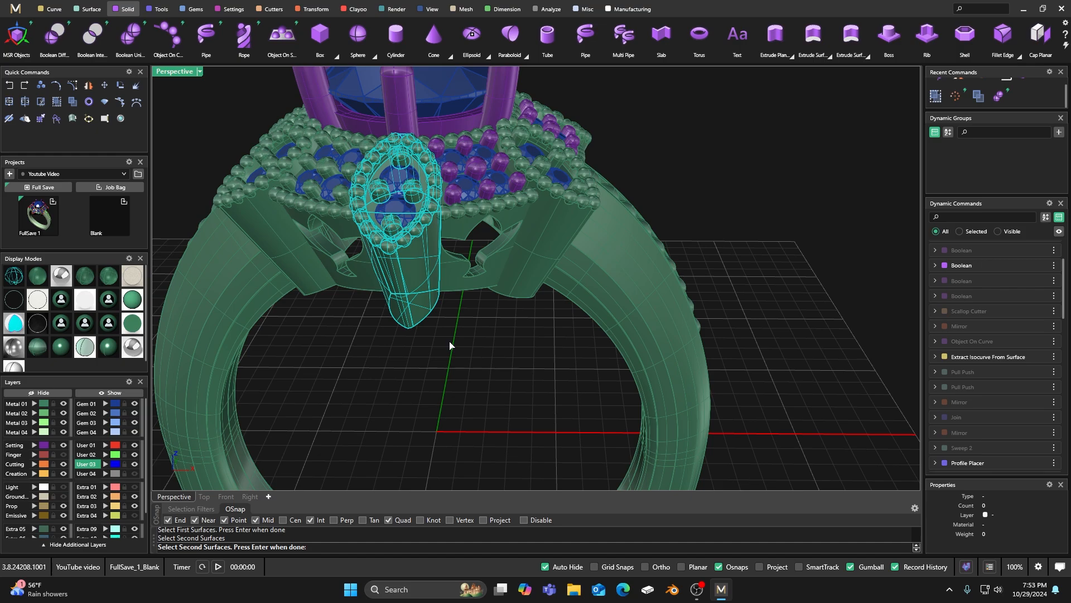
key("Return")
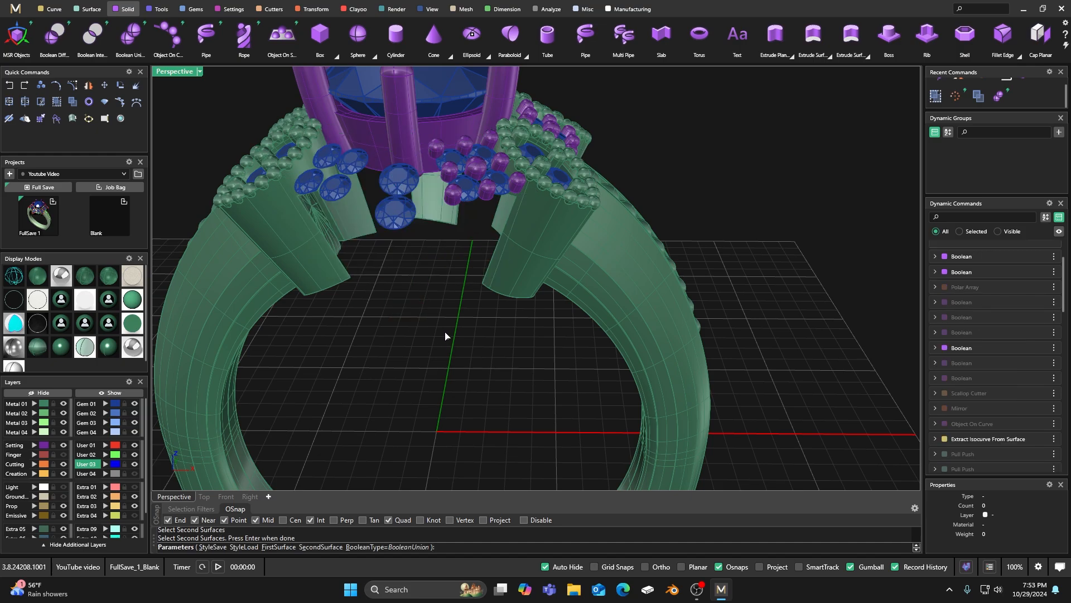
scroll(466, 359, "down", 2)
scroll(452, 402, "up", 4)
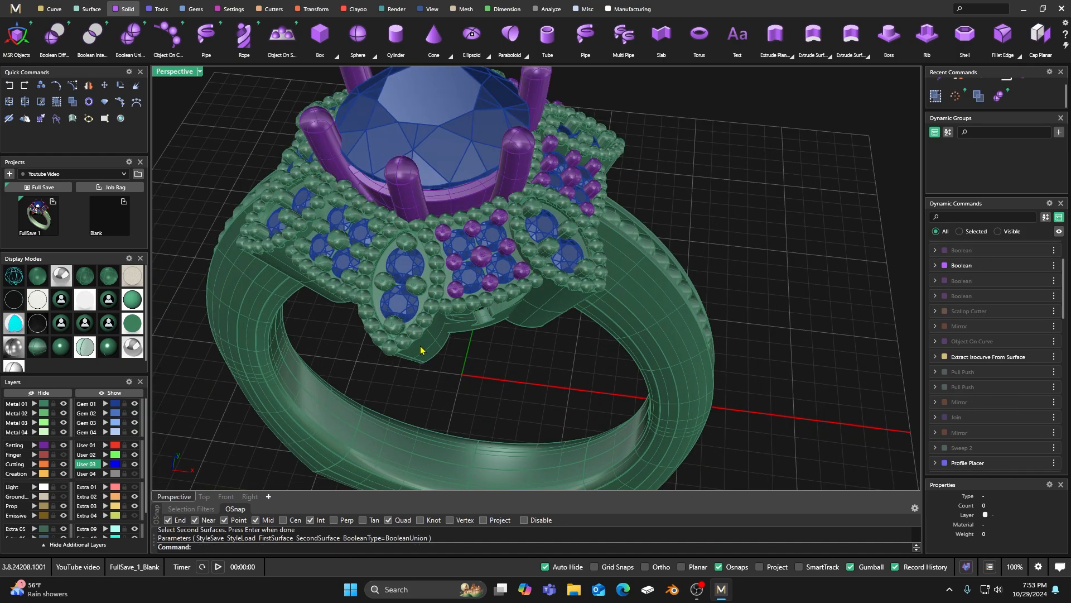
- Relocate the side petal's gumball to its bottom outer corner, with the X axis along the outer edge and Y along the bottom edge
right_click_drag(452, 402, 416, 332)
left_click(393, 257)
scroll(430, 255, "up", 3)
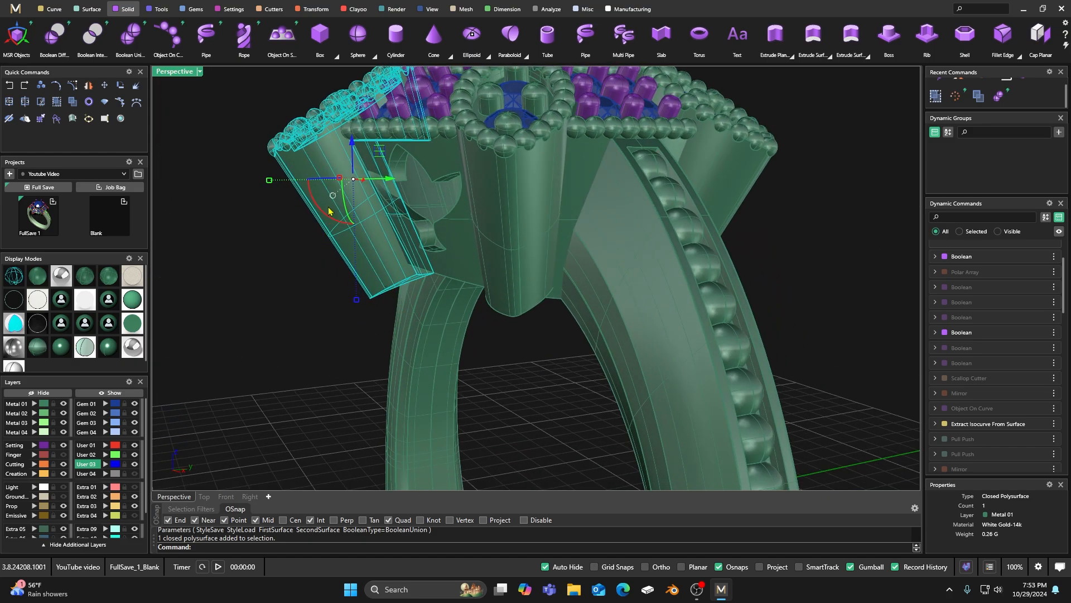
scroll(330, 211, "up", 2)
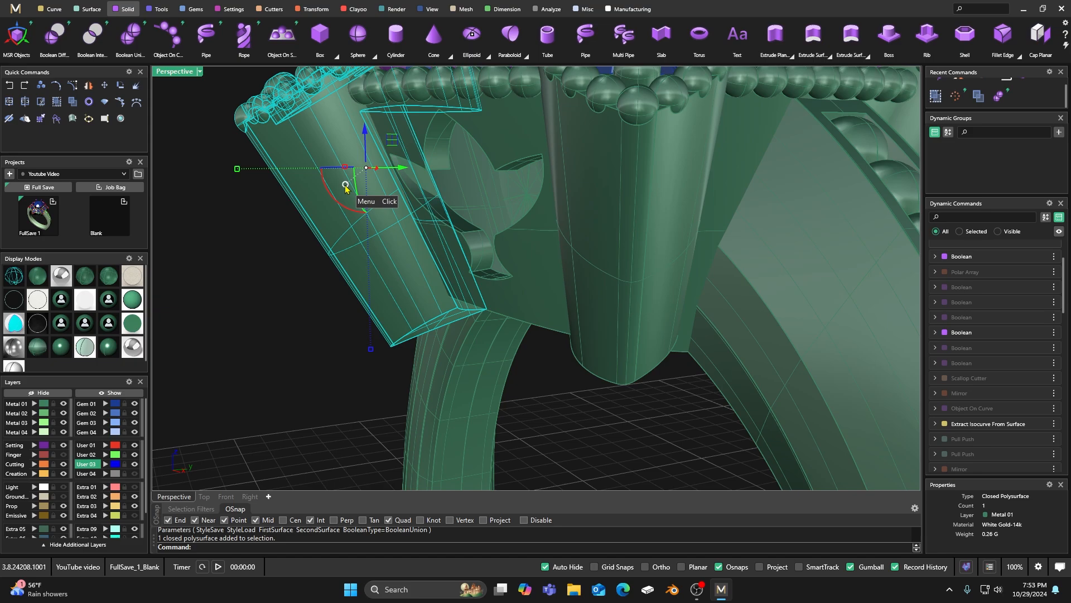
left_click(346, 185)
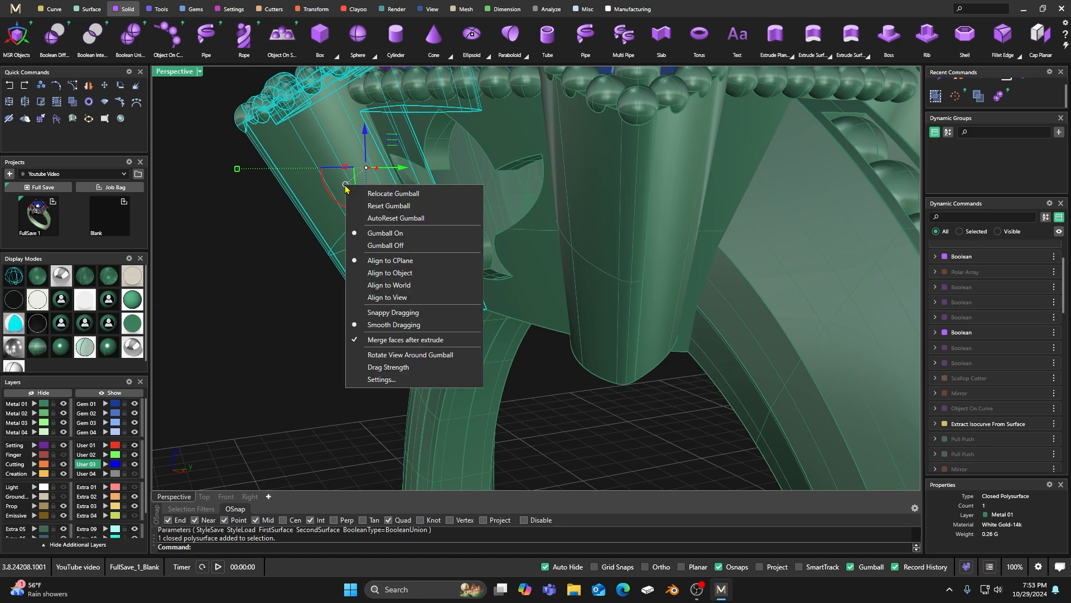
left_click(386, 193)
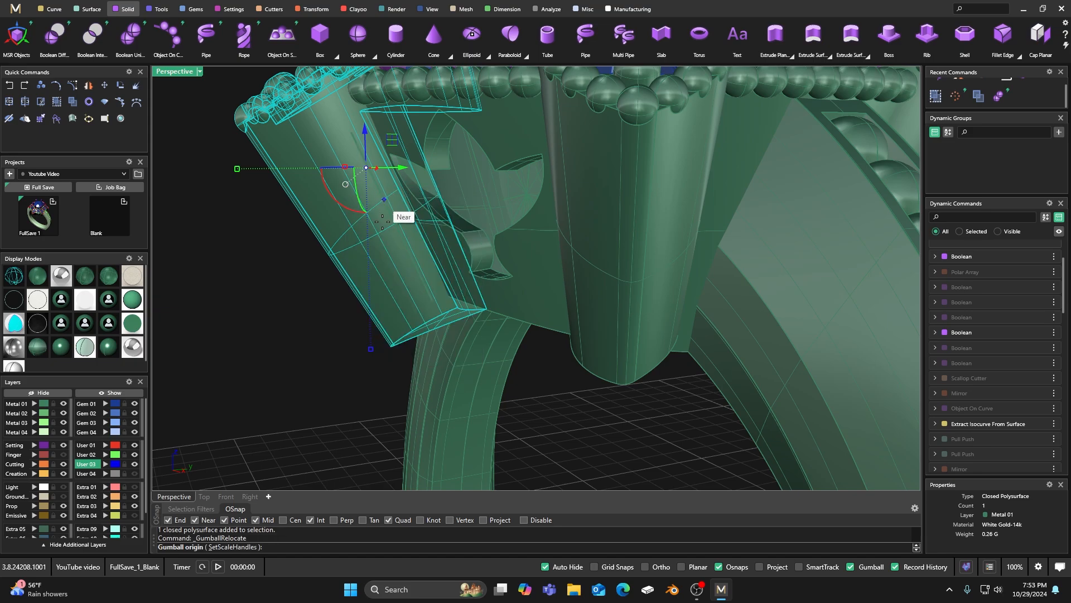
left_click(392, 346)
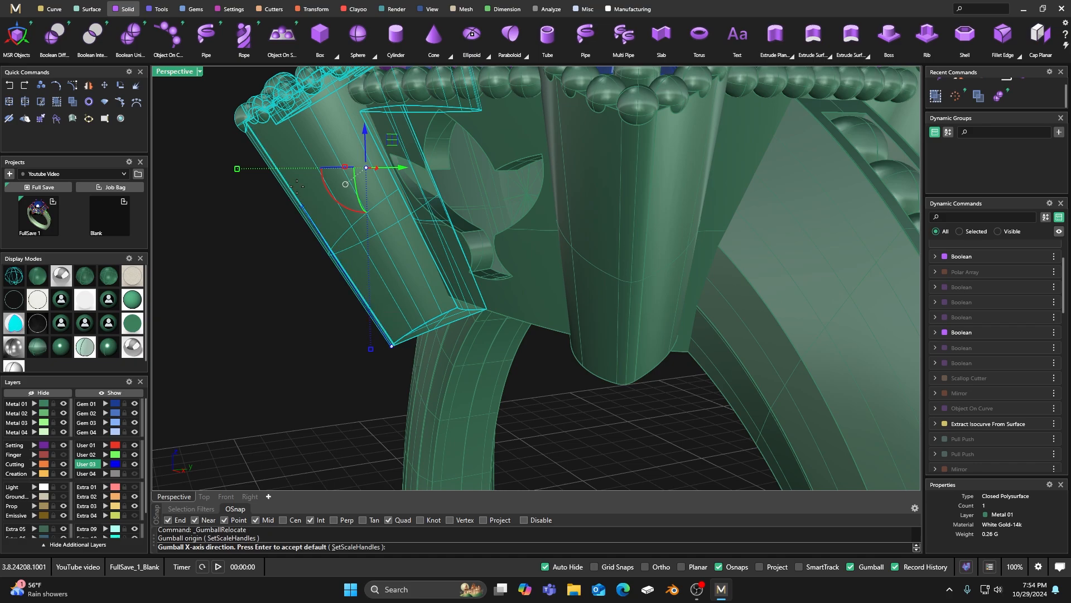
left_click(244, 130)
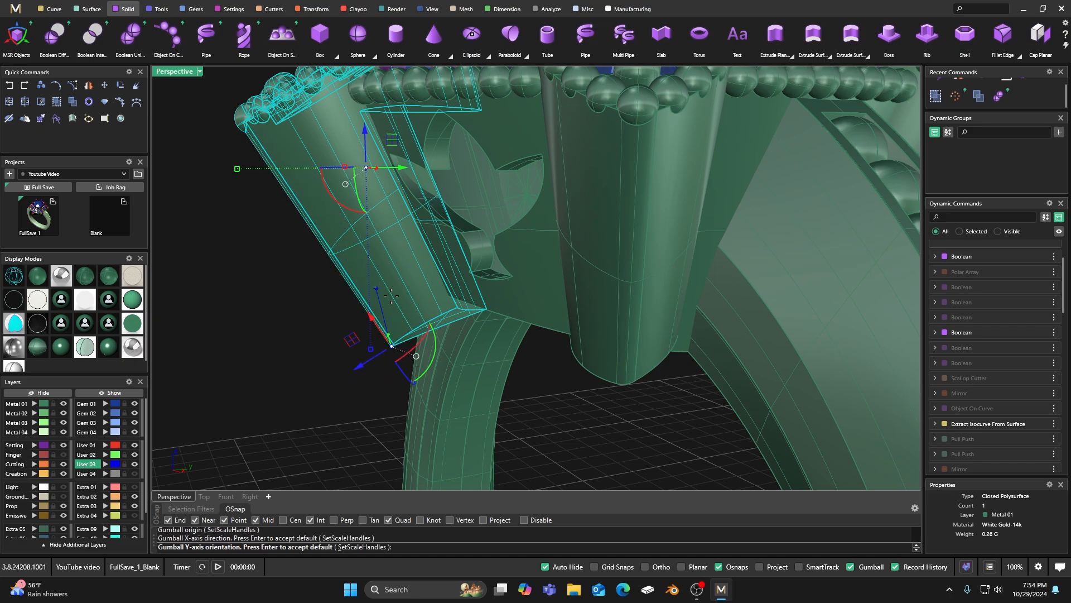
left_click(468, 315)
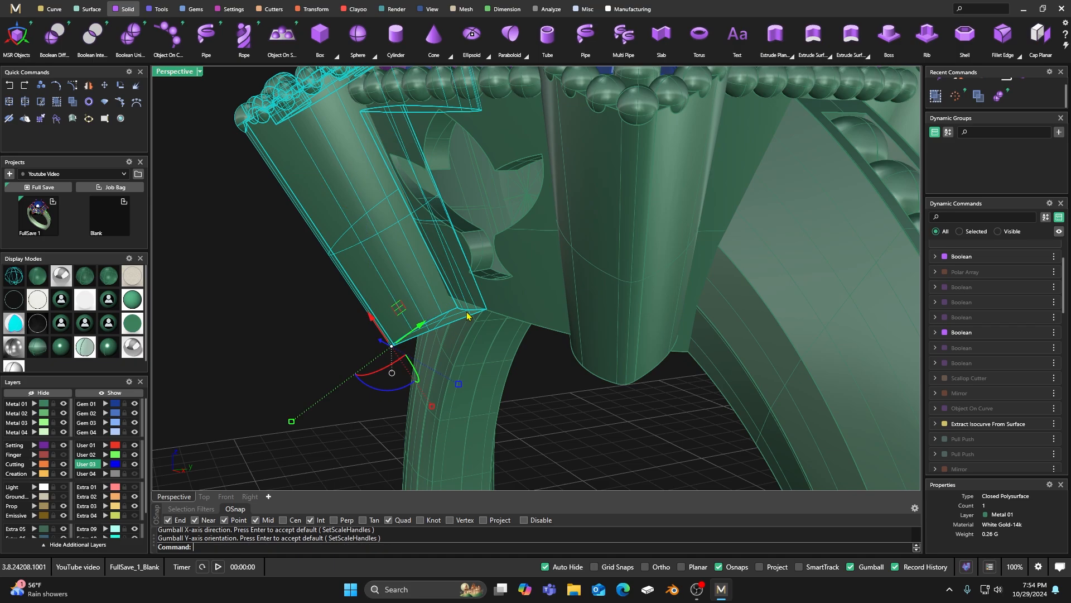
- Try to move the petal by -0.01 along the relocated gumball's Y axis, and undo that move
right_click_drag(295, 340, 390, 343)
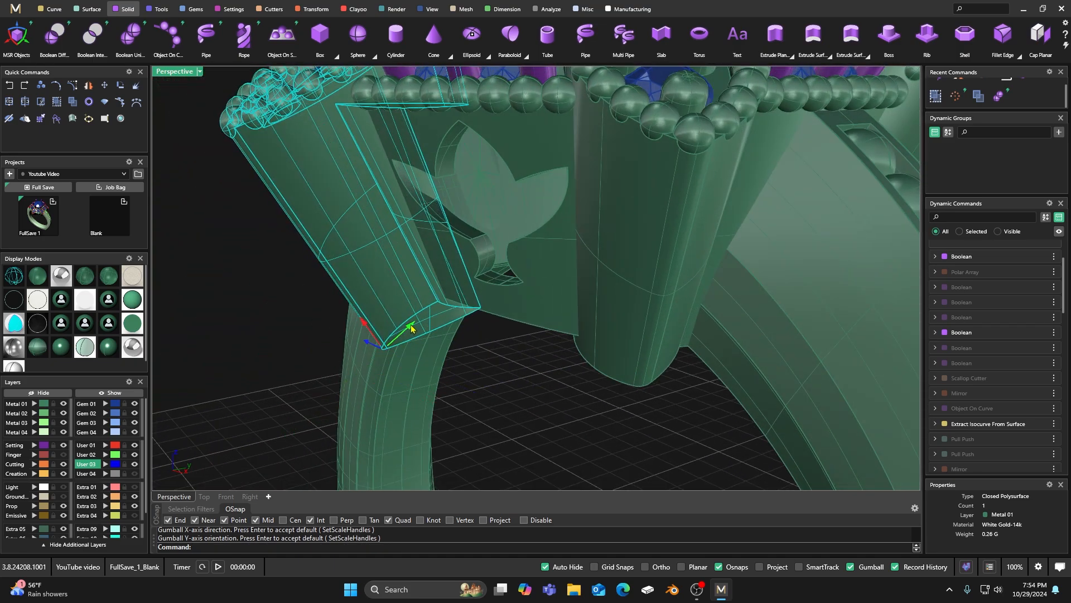
left_click(412, 326)
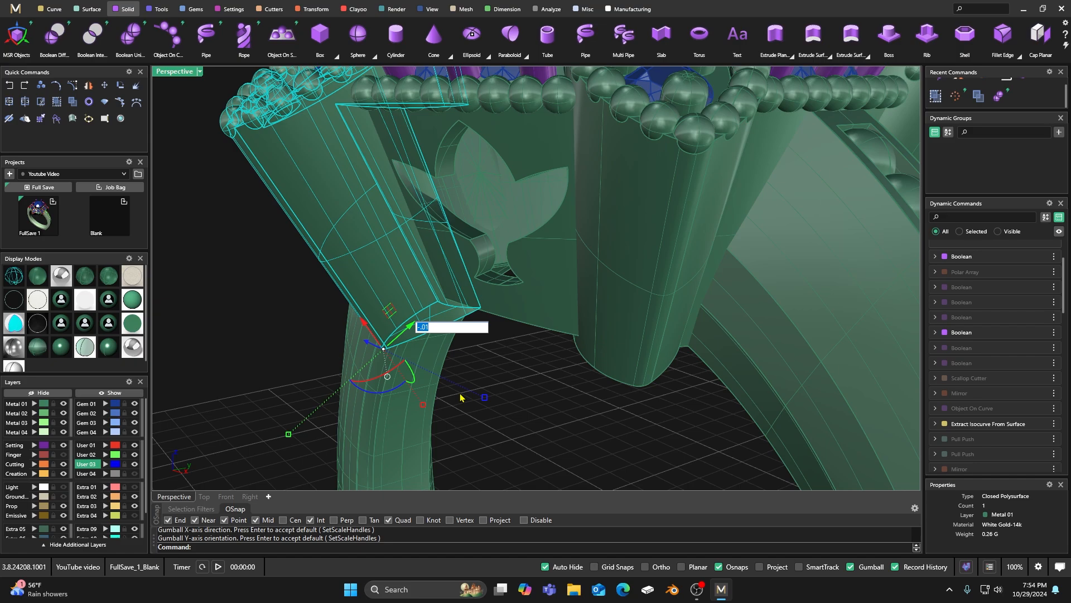
type("-")
type(".01")
key("Return")
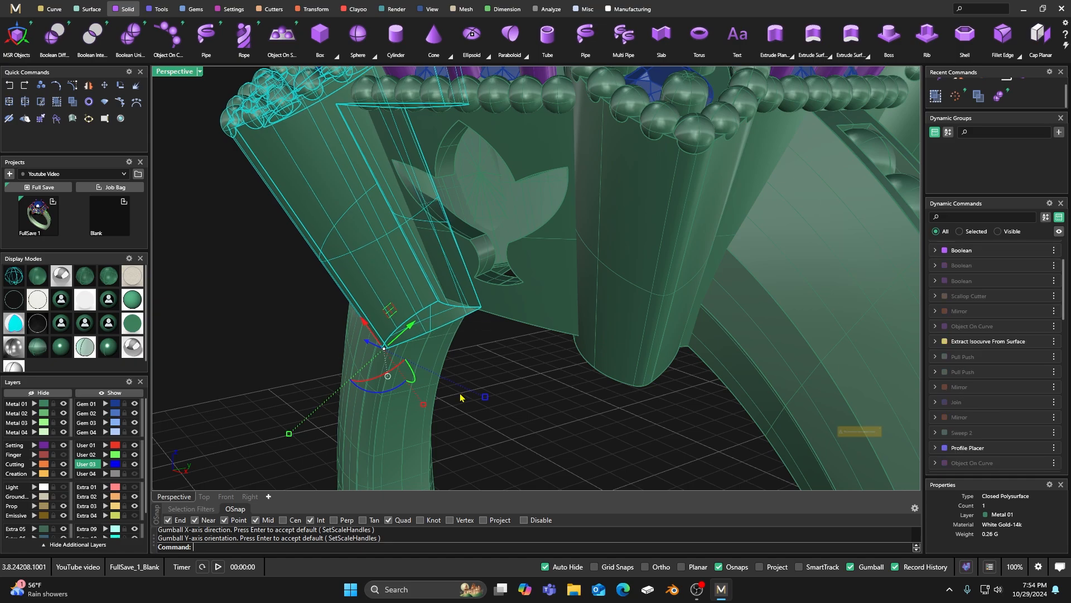
left_click(529, 399)
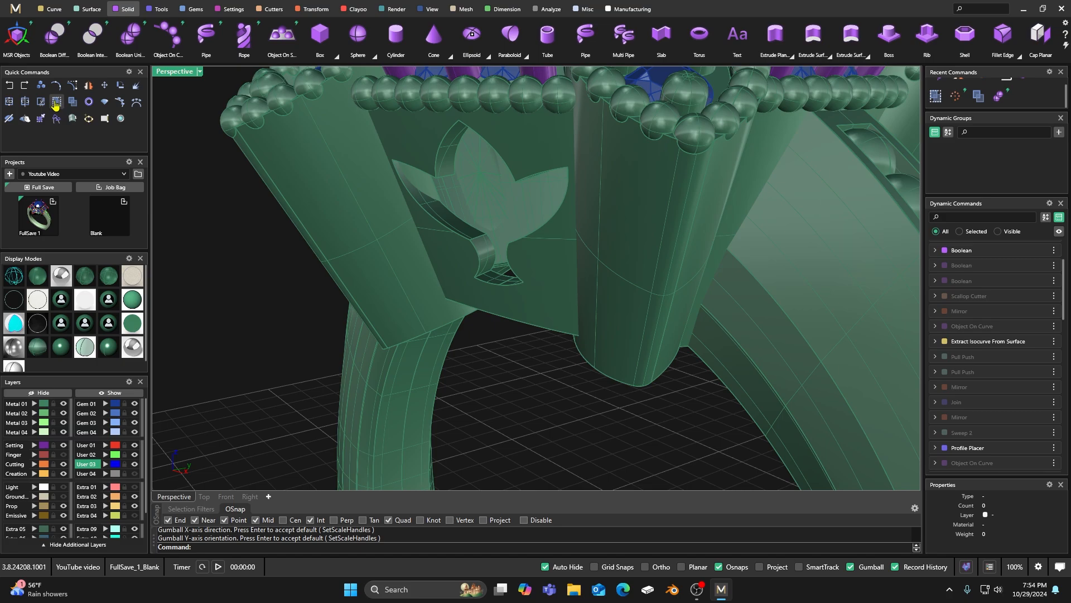
left_click(10, 86)
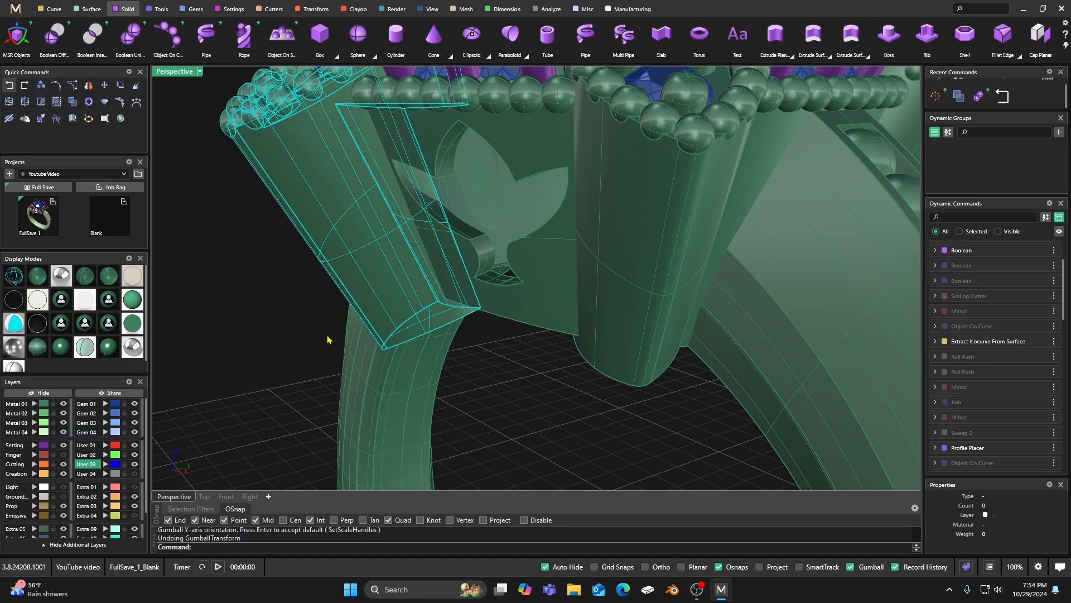
- Relocate the neighbouring petal's gumball to its bottom outer corner, with the X axis along the outer edge and Y towards the halo
scroll(337, 355, "down", 10)
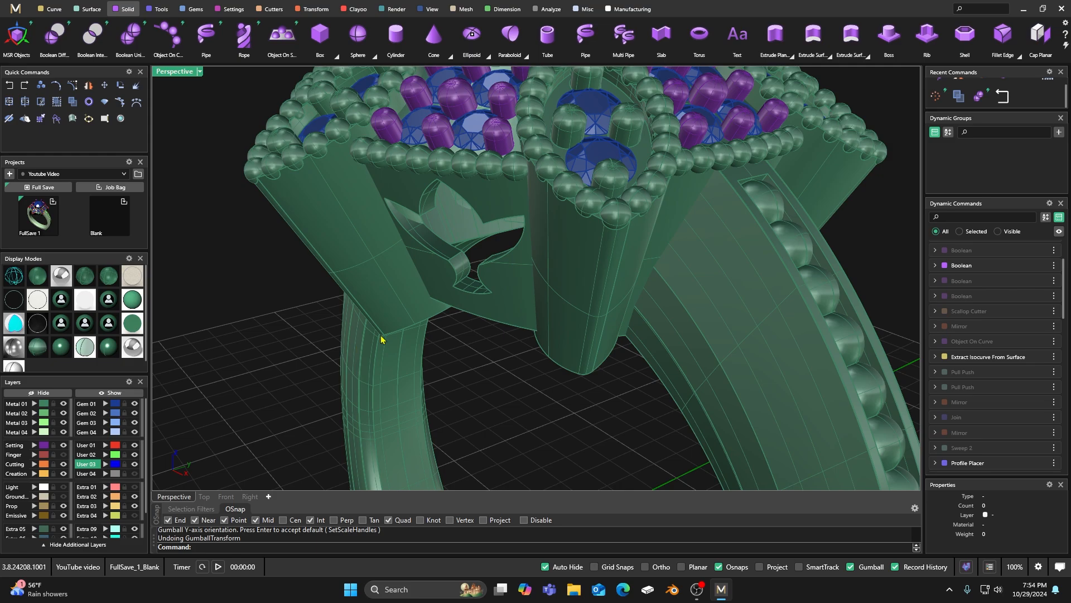
right_click_drag(401, 377, 401, 351)
left_click(609, 333)
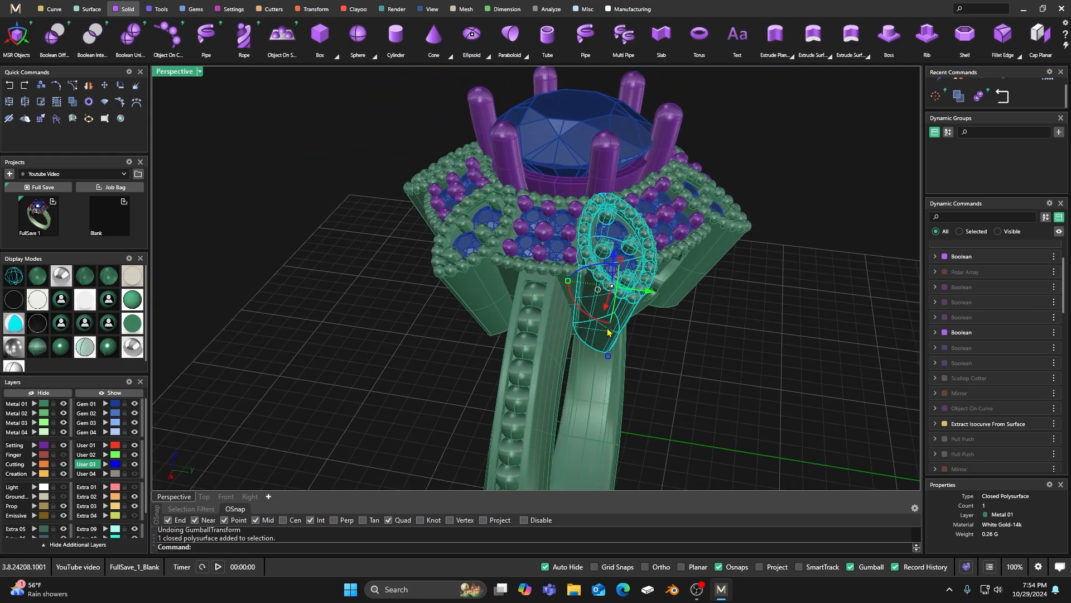
left_click(364, 327)
scroll(380, 315, "down", 2)
right_click_drag(380, 316, 524, 339)
scroll(593, 302, "up", 8)
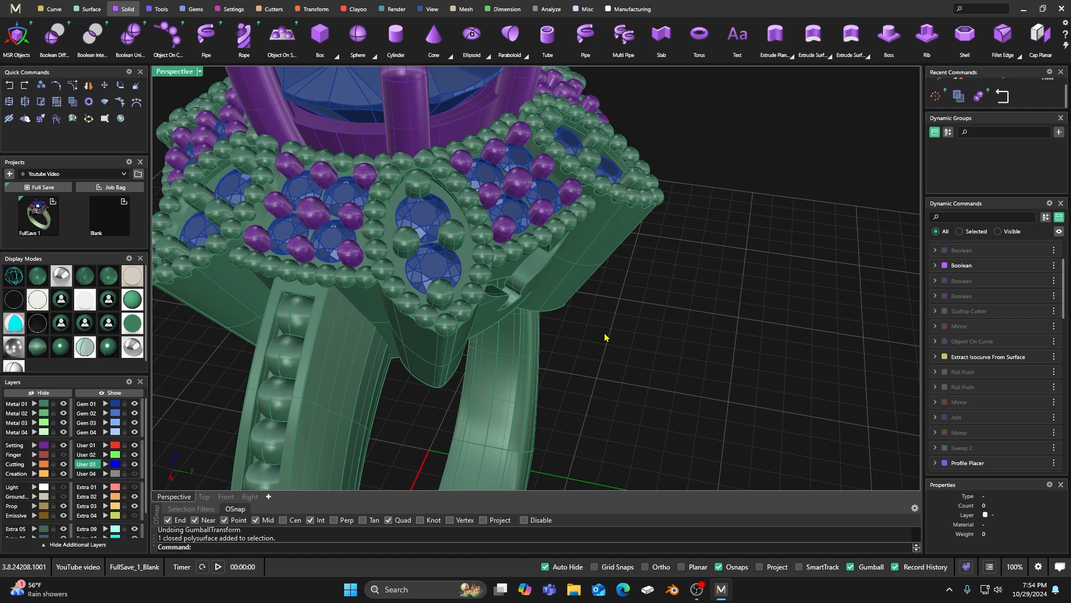
left_click(577, 281)
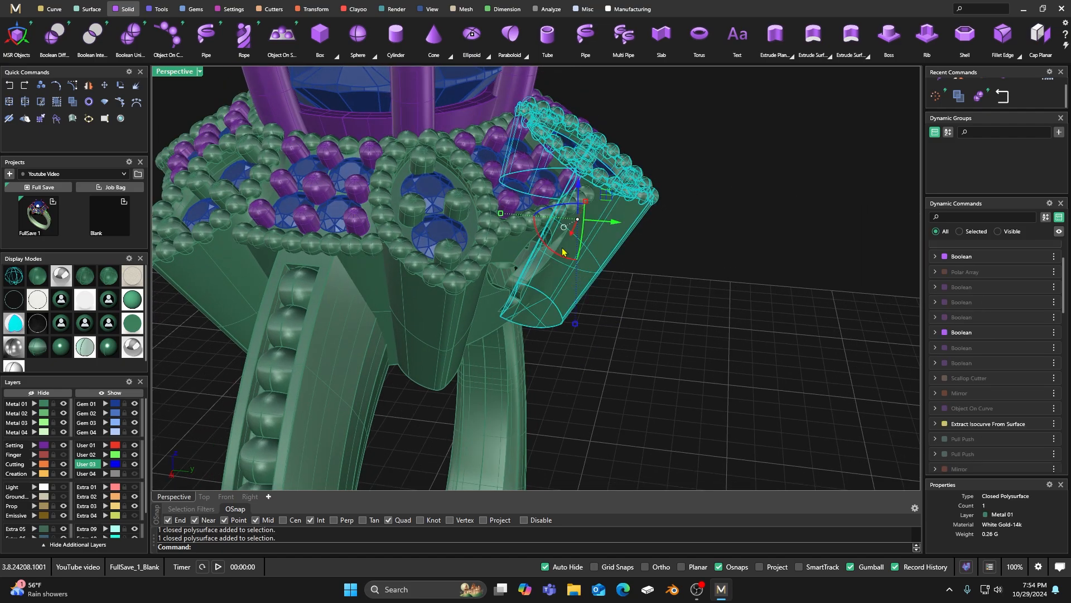
scroll(562, 249, "up", 2)
right_click(576, 208)
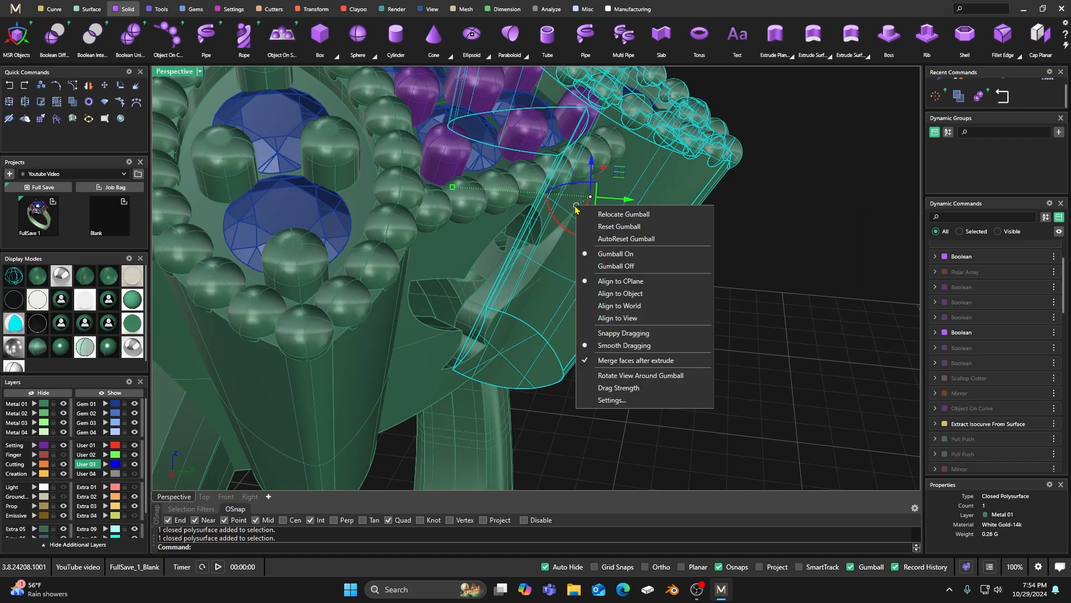
left_click(609, 212)
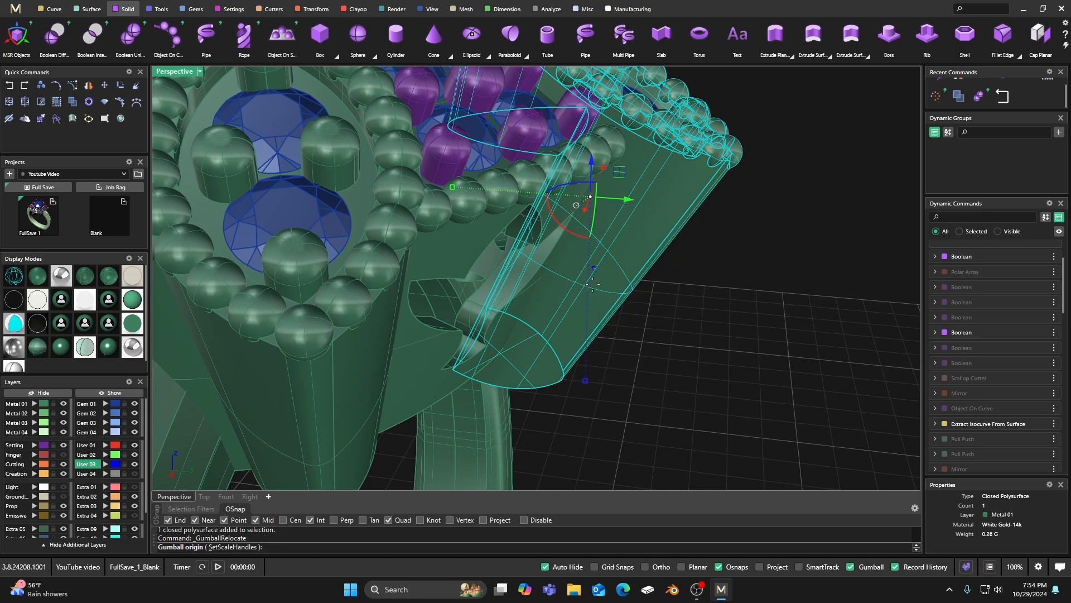
left_click(570, 377)
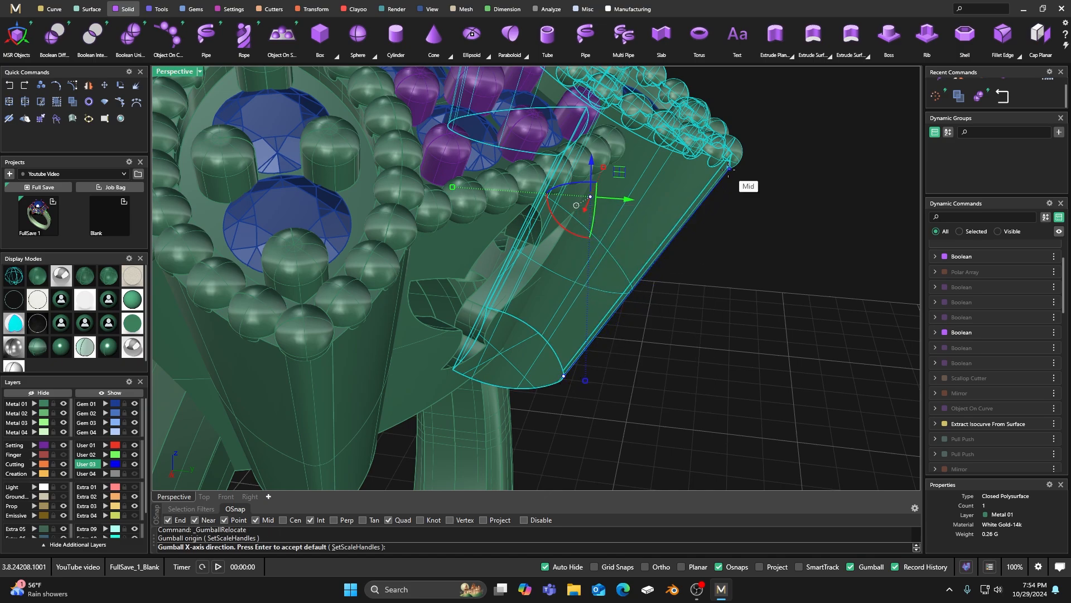
left_click(745, 185)
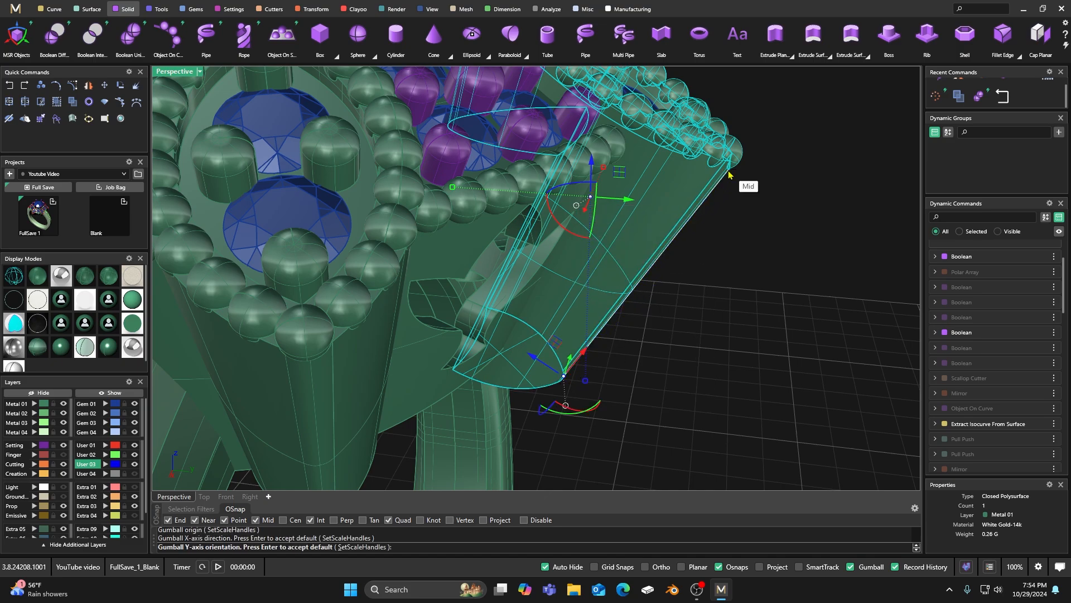
left_click(474, 335)
- Move the petal 0.01 inward towards the halo along the relocated gumball's Y axis and deselect it
right_click_drag(656, 340, 581, 378)
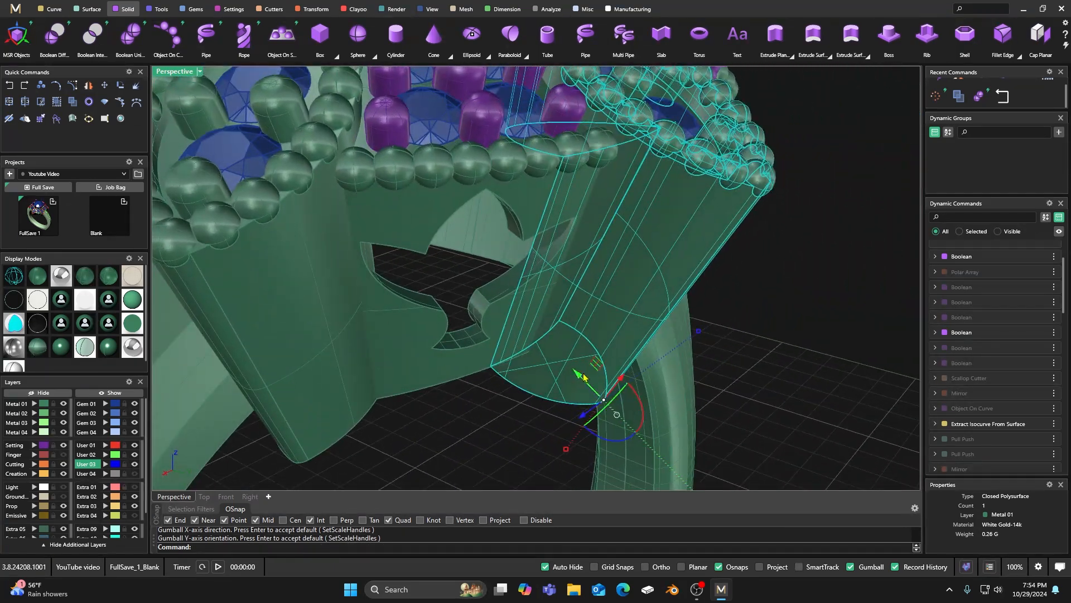
left_click(578, 374)
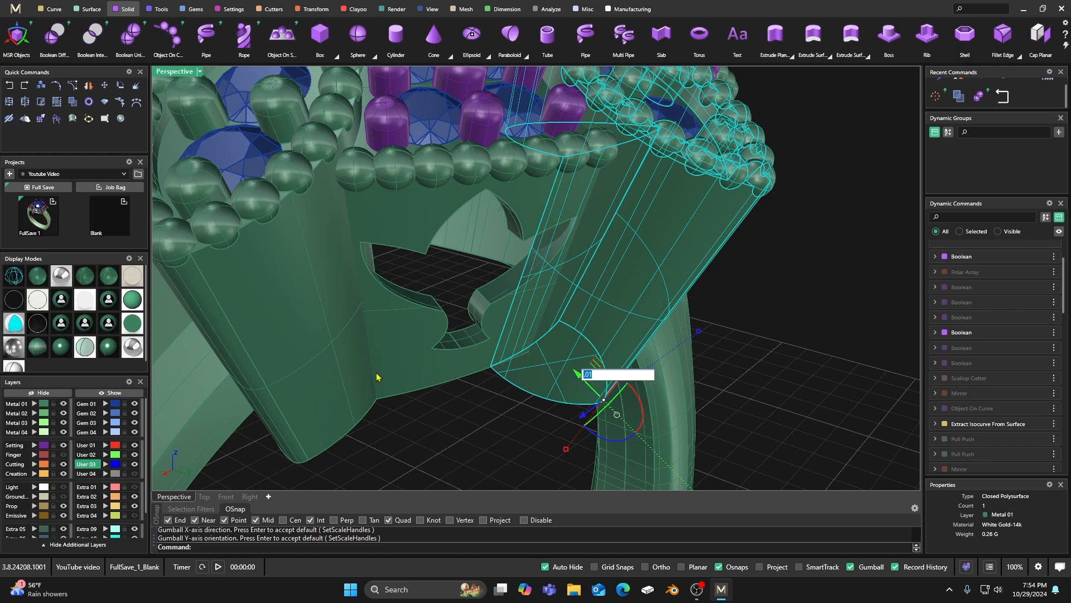
key("Return")
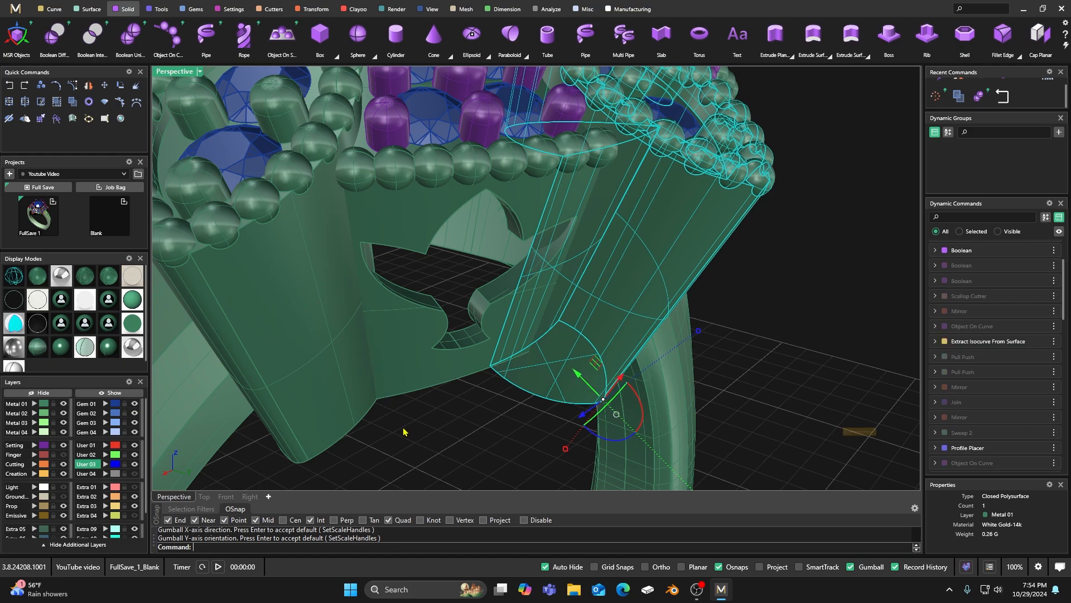
left_click(446, 425)
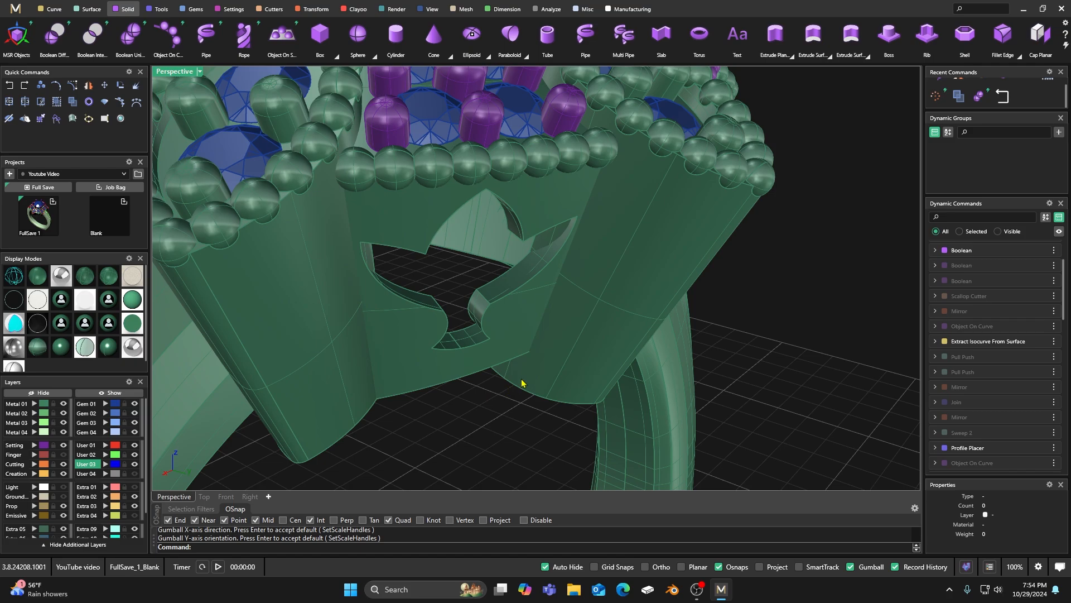
- Boolean-union the halo base as first surface with the nudged petal as second surface
right_click_drag(583, 330, 490, 321)
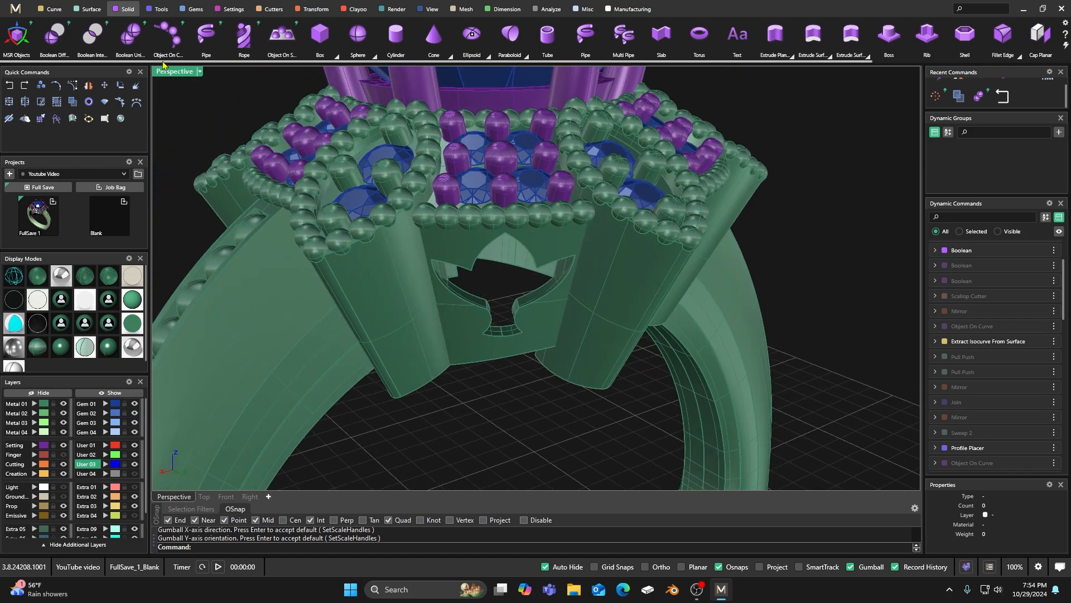
left_click(134, 40)
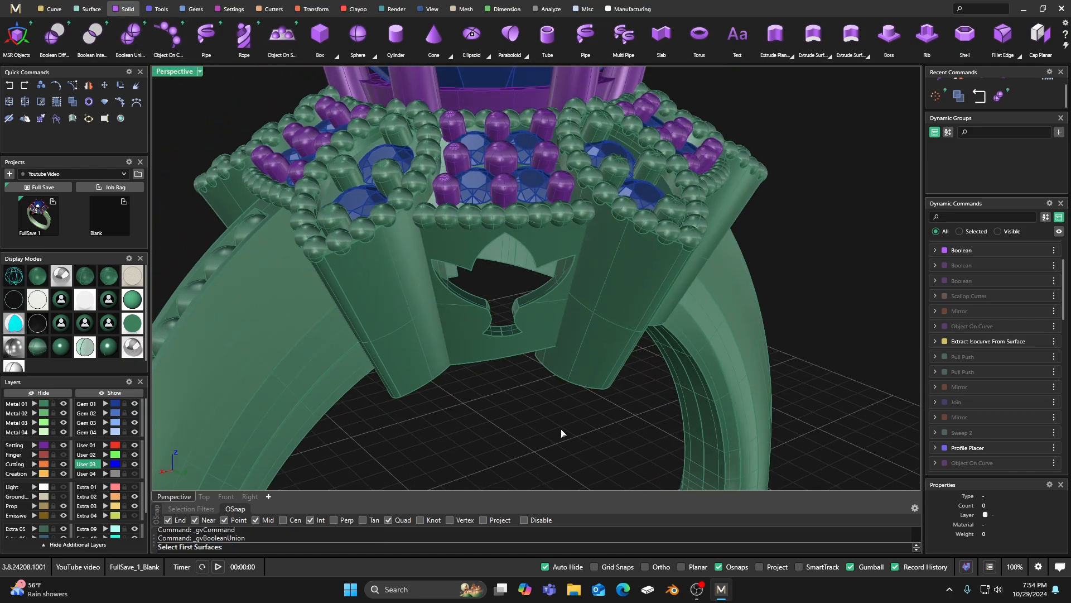
left_click(541, 336)
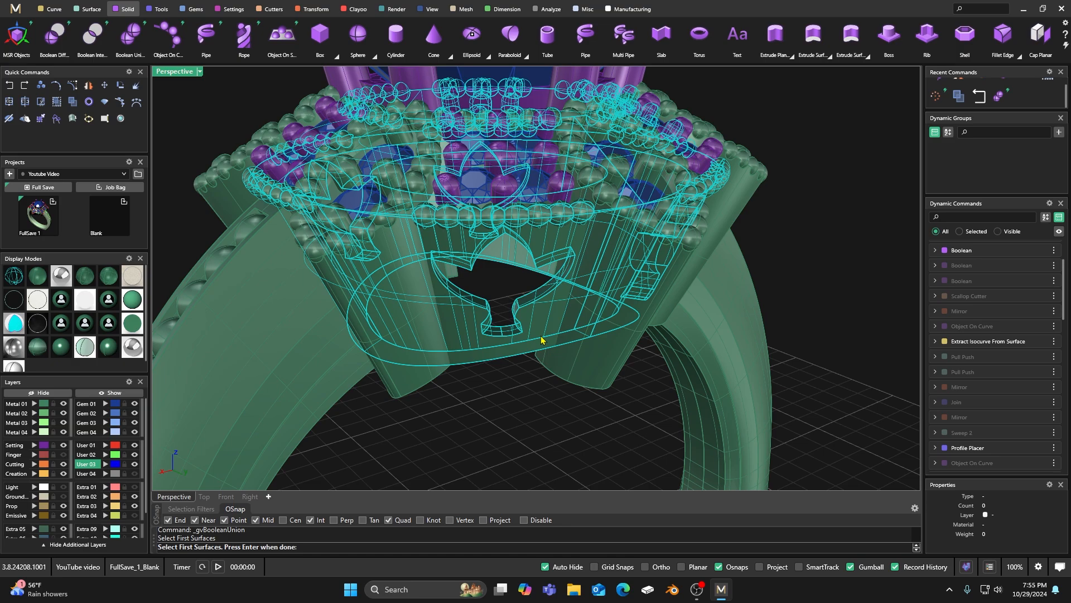
key("Return")
left_click(571, 373)
left_click(558, 423)
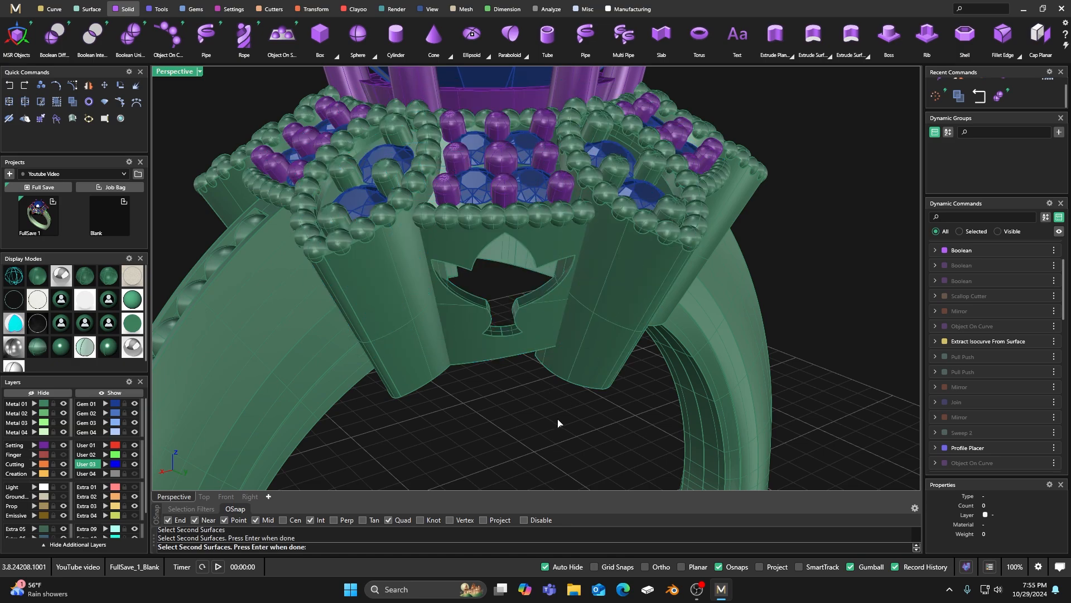
key("Return")
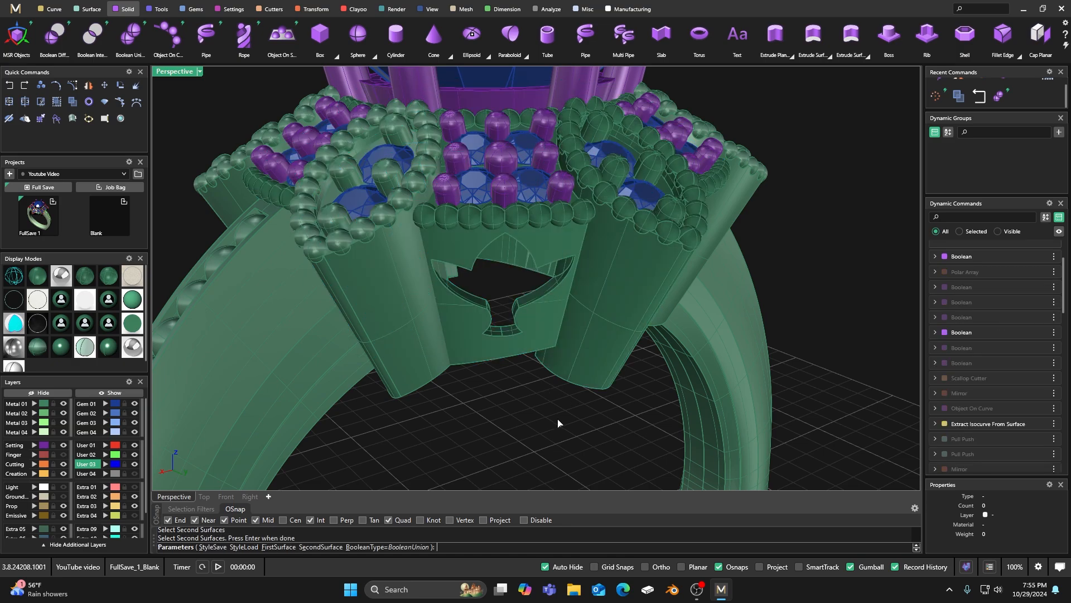
key("Return")
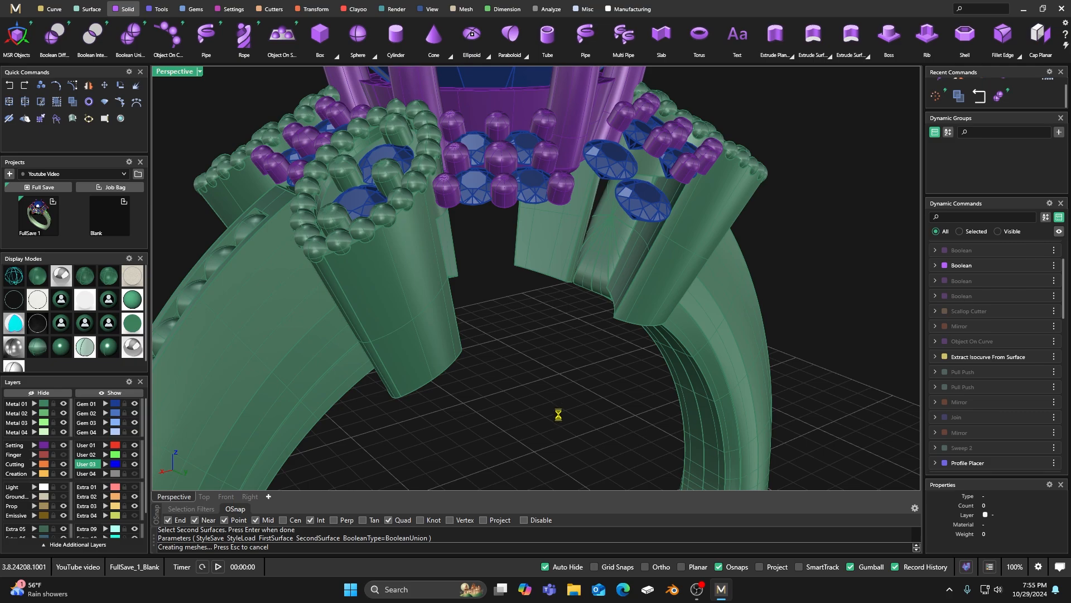
- Move the leftover original petal to the Emissive layer, hide that layer, and check that the united halo selects as one piece
left_click(592, 370)
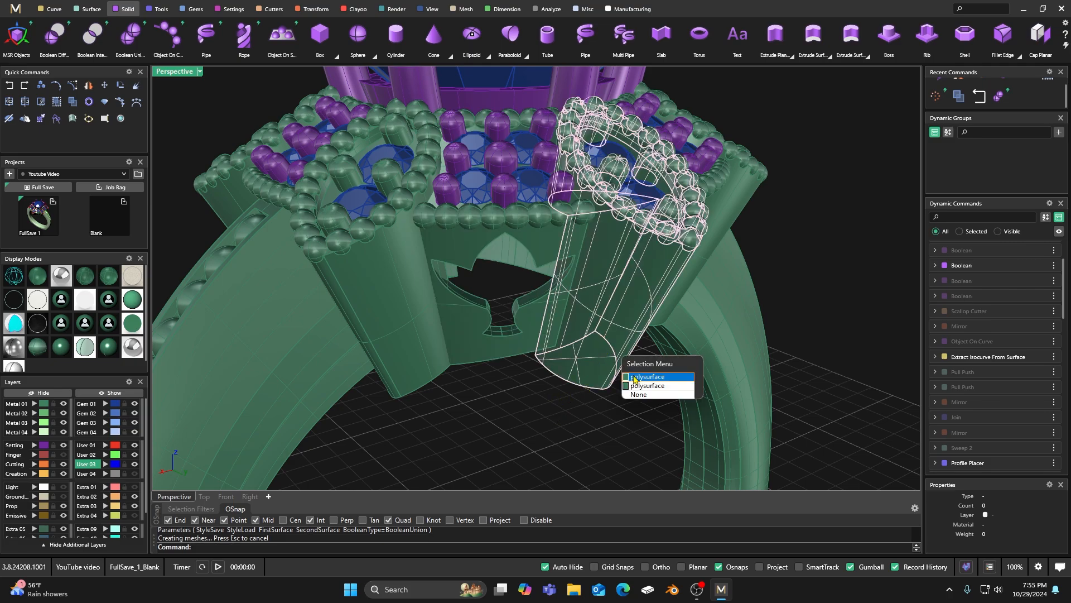
left_click(635, 377)
left_click(36, 516)
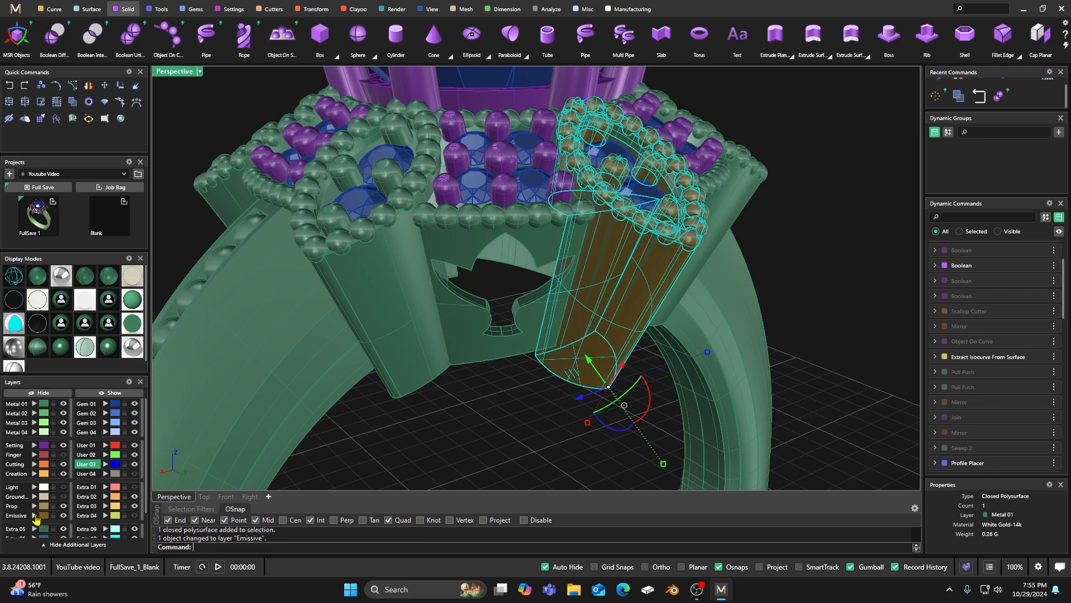
left_click(63, 515)
left_click(607, 340)
left_click(521, 423)
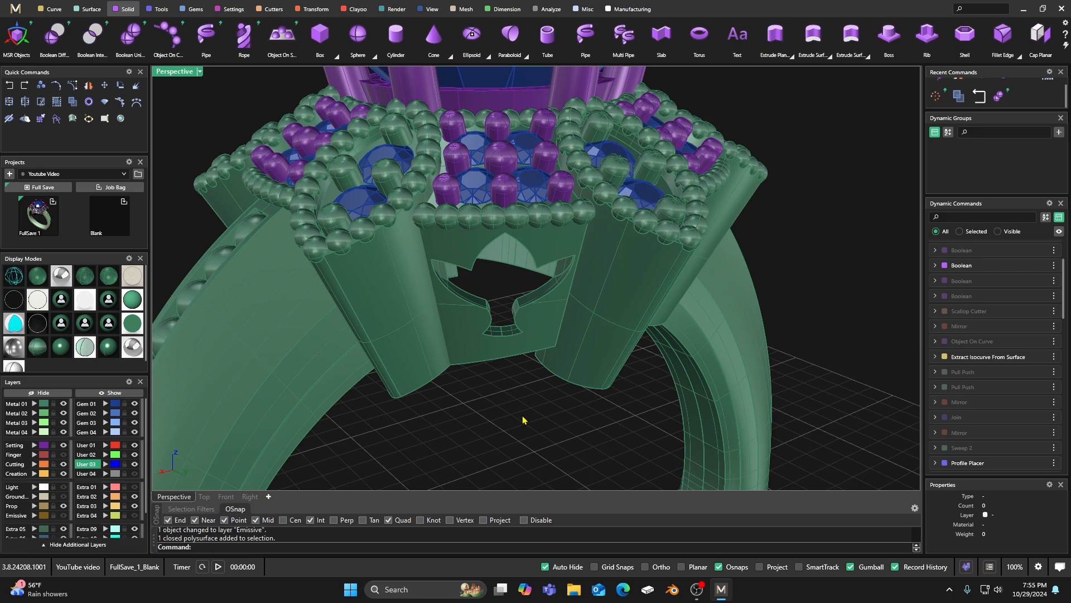
- Relocate the next un-united petal's gumball to its bottom outer corner, aligning X with the outer edge and Y towards the halo
scroll(491, 399, "up", 3)
right_click_drag(485, 400, 586, 469)
scroll(527, 356, "down", 3)
scroll(554, 426, "down", 2)
right_click_drag(529, 394, 569, 440)
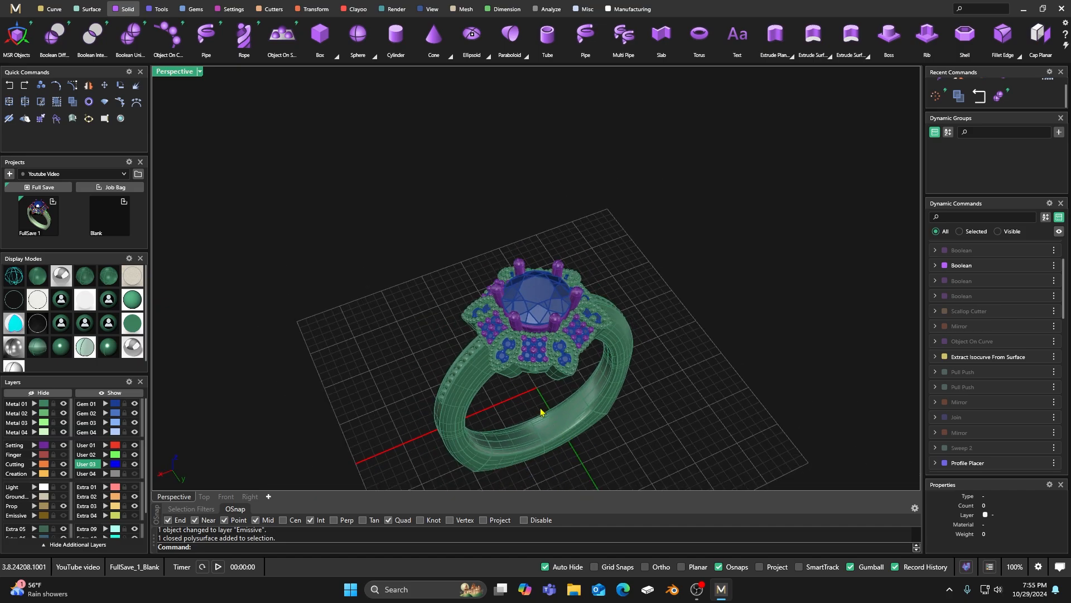
scroll(543, 413, "up", 5)
right_click_drag(523, 378, 474, 328)
left_click(494, 406)
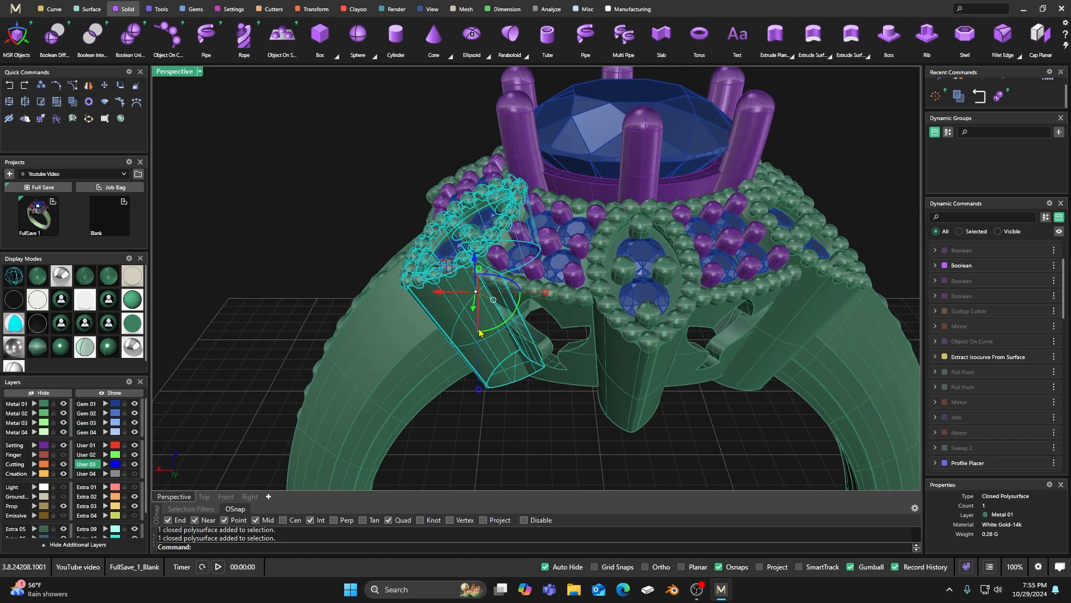
scroll(496, 410, "up", 3)
scroll(505, 298, "up", 4)
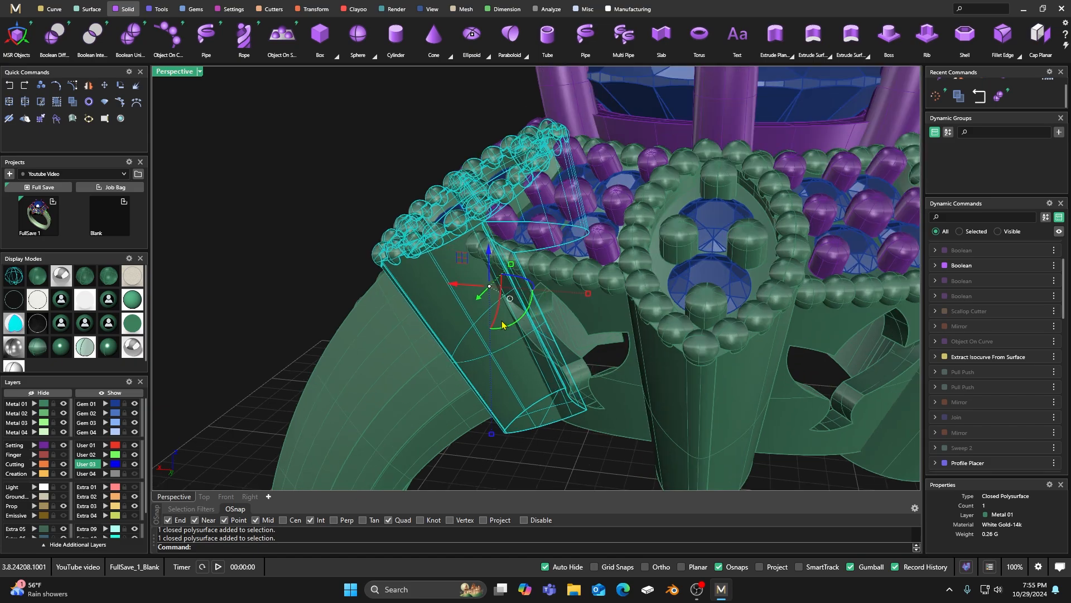
right_click(507, 294)
left_click(537, 301)
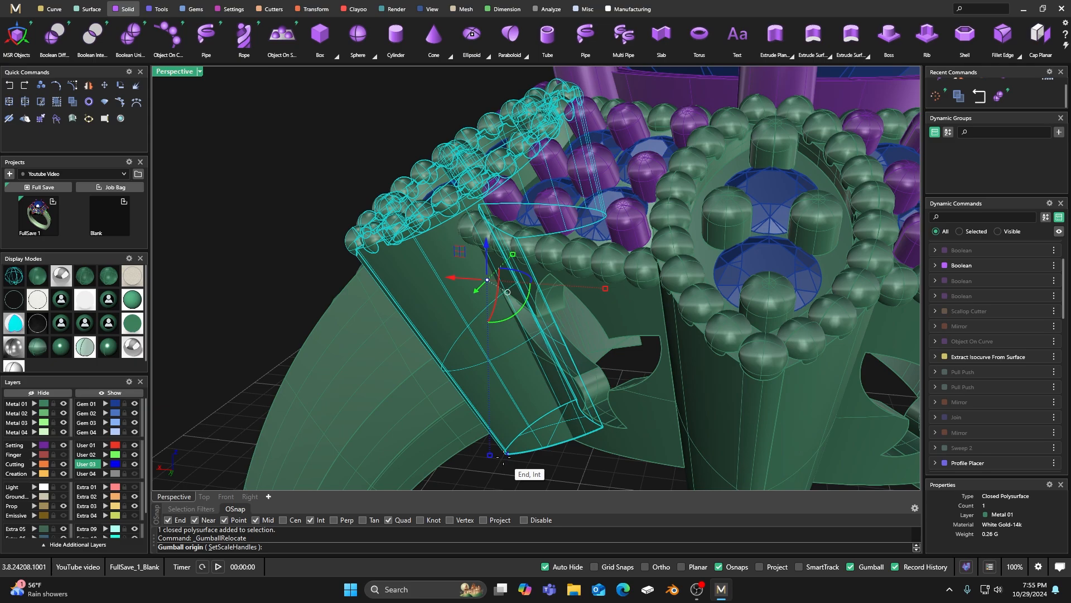
scroll(503, 451, "up", 4)
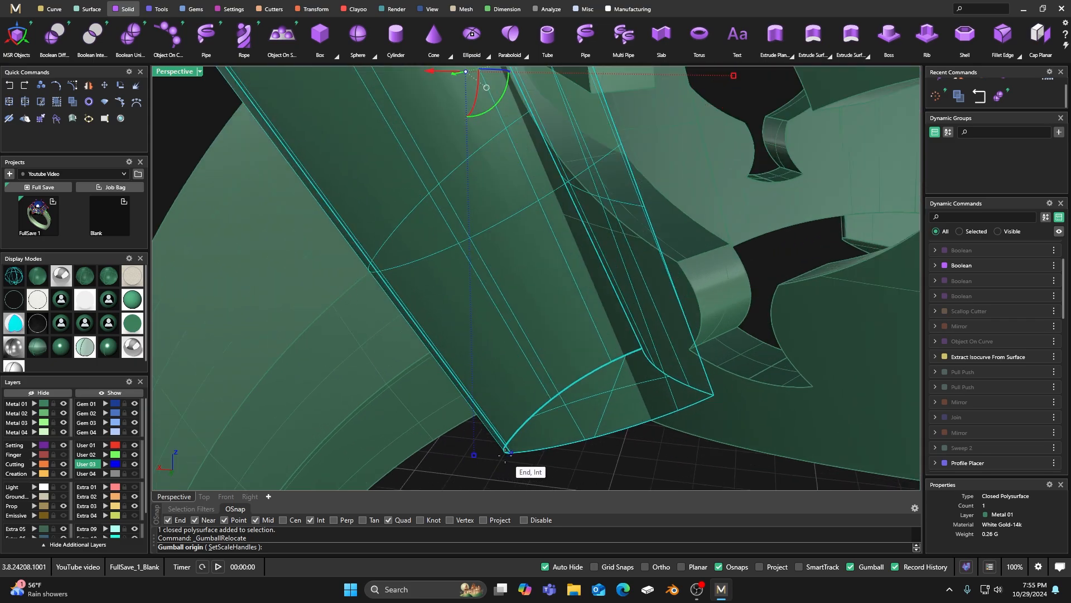
left_click(505, 450)
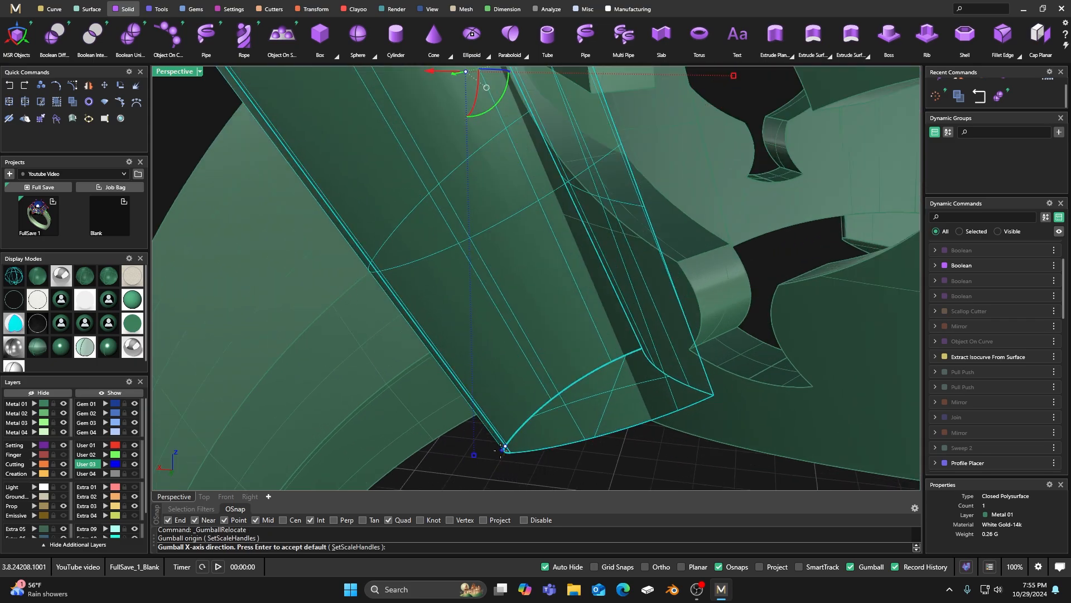
scroll(504, 449, "down", 3)
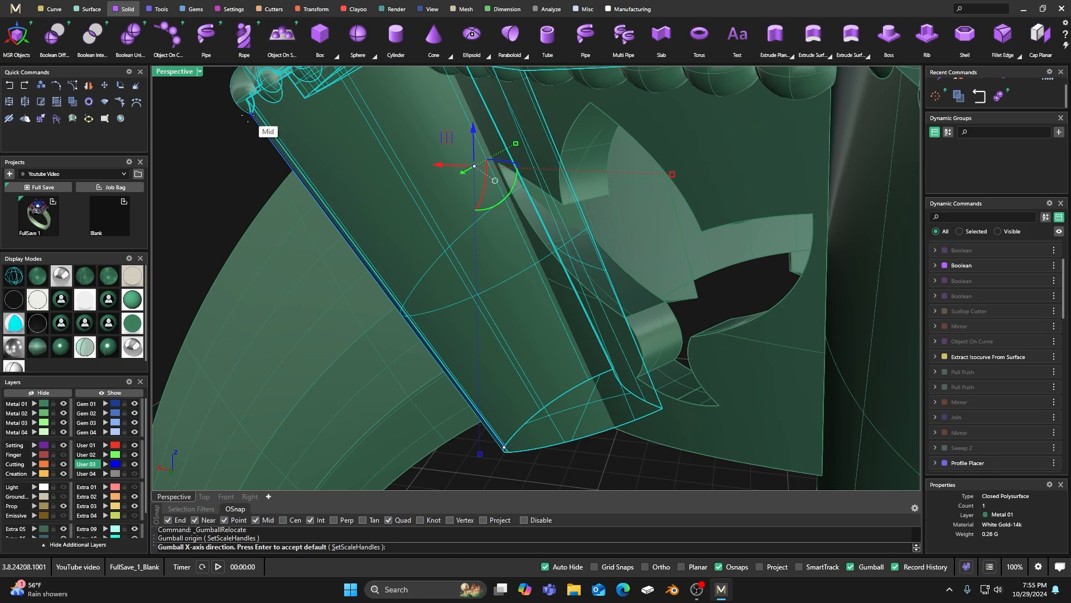
left_click(263, 128)
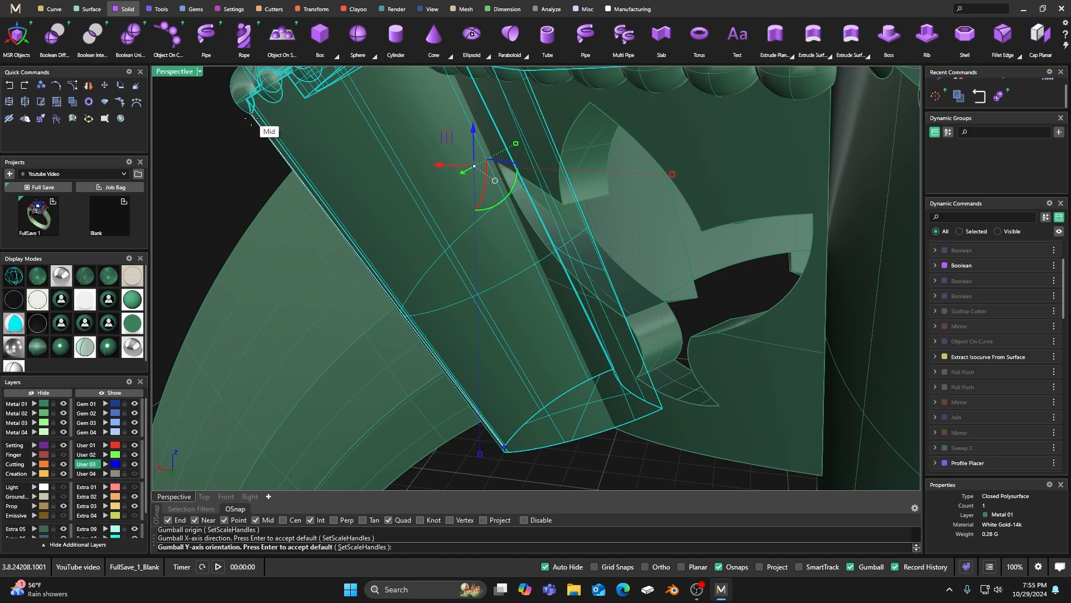
left_click(622, 394)
- Move this petal 0.01 into the halo along the relocated gumball's Y axis and deselect it
scroll(622, 394, "down", 10)
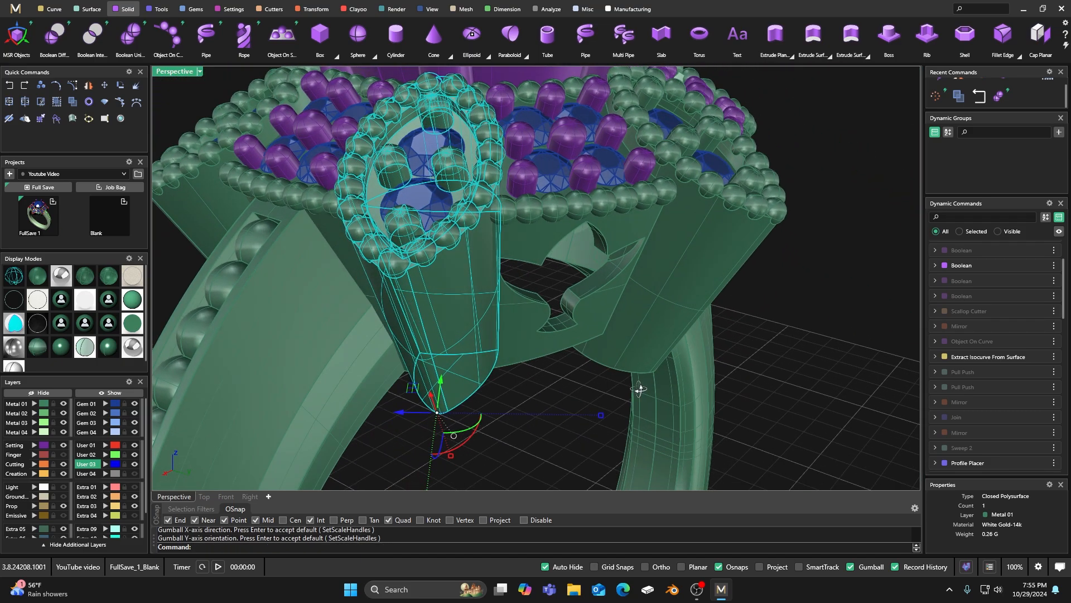
right_click_drag(640, 390, 590, 402)
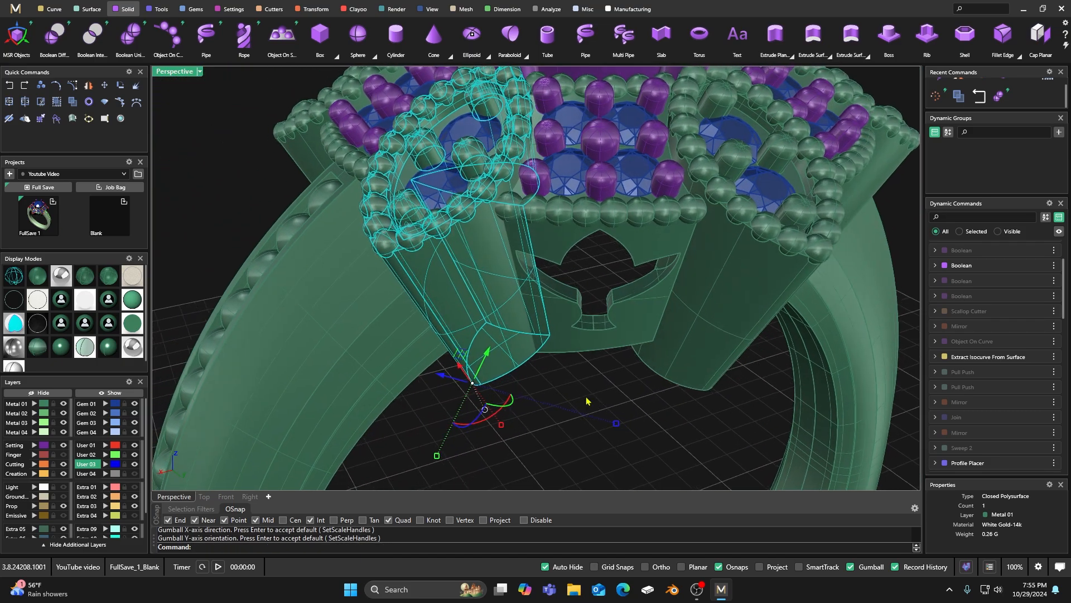
left_click(482, 362)
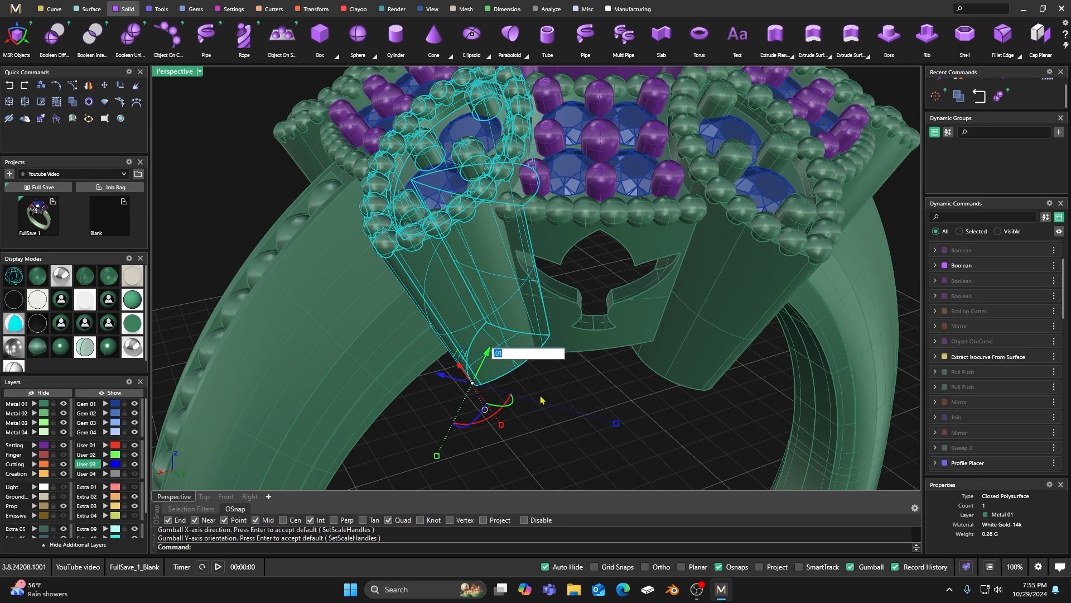
key("Escape")
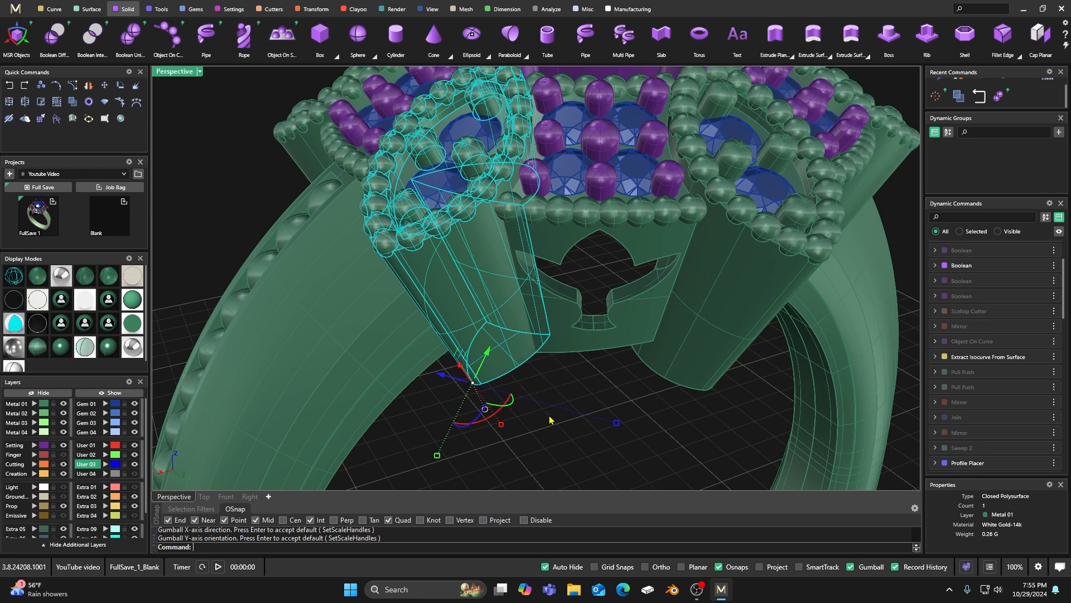
left_click(574, 394)
- Boolean-union the halo as first surface with the nudged petal as second surface
left_click(130, 35)
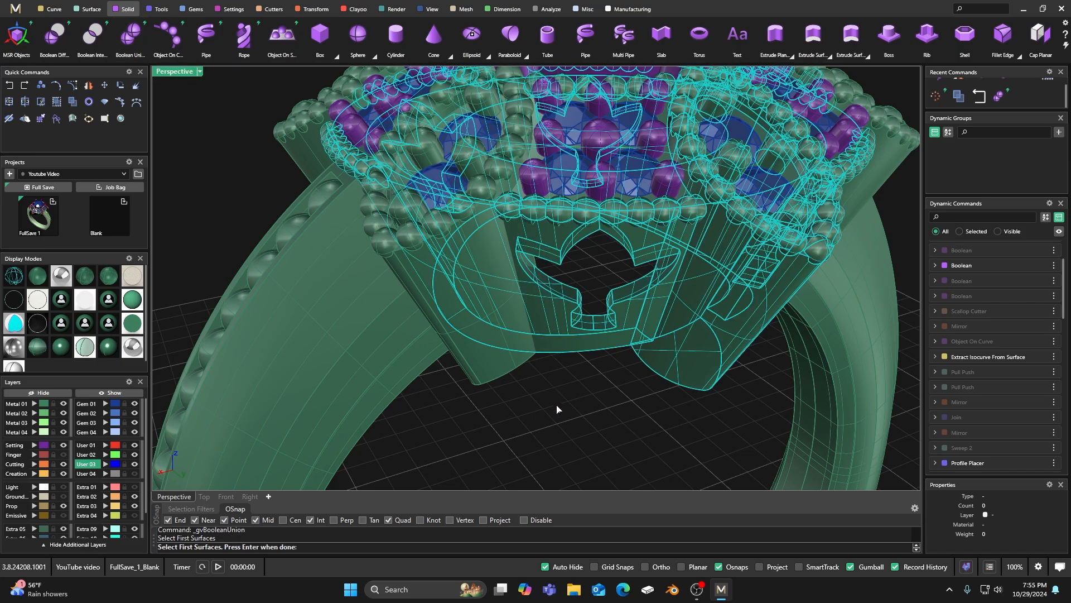
key("Return")
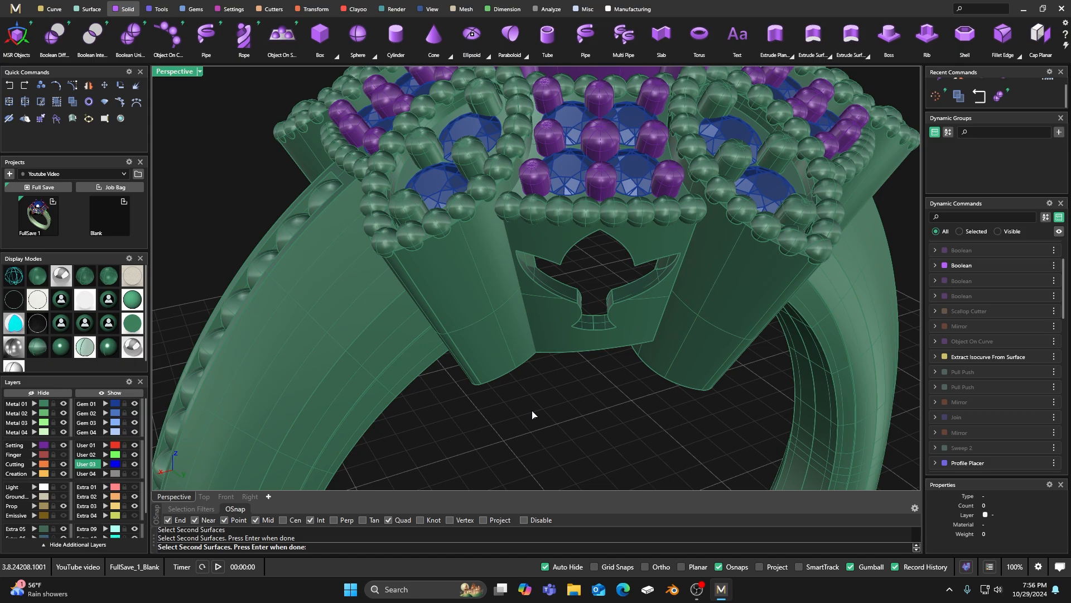
key("Return")
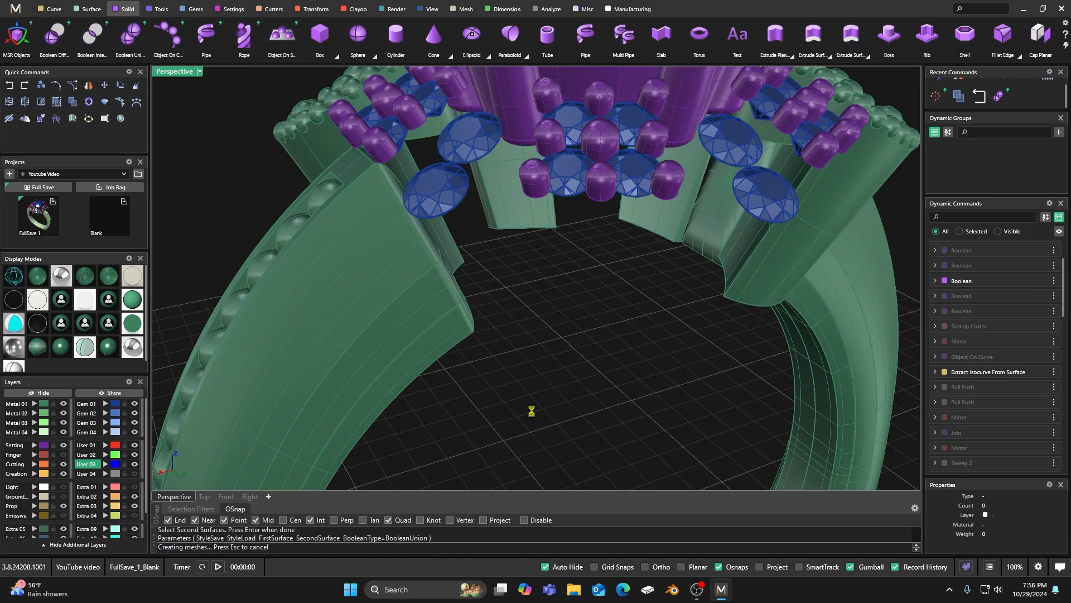
scroll(570, 366, "down", 5)
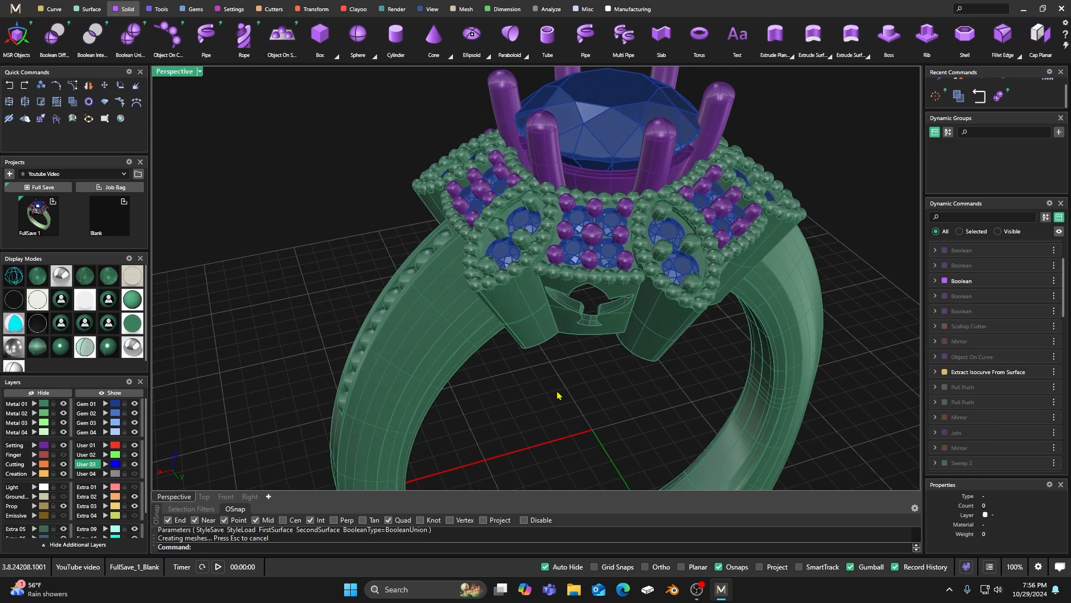
- Move the leftover original petal to the hidden Emissive layer and select the united halo to check it
left_click(529, 335)
left_click(554, 361)
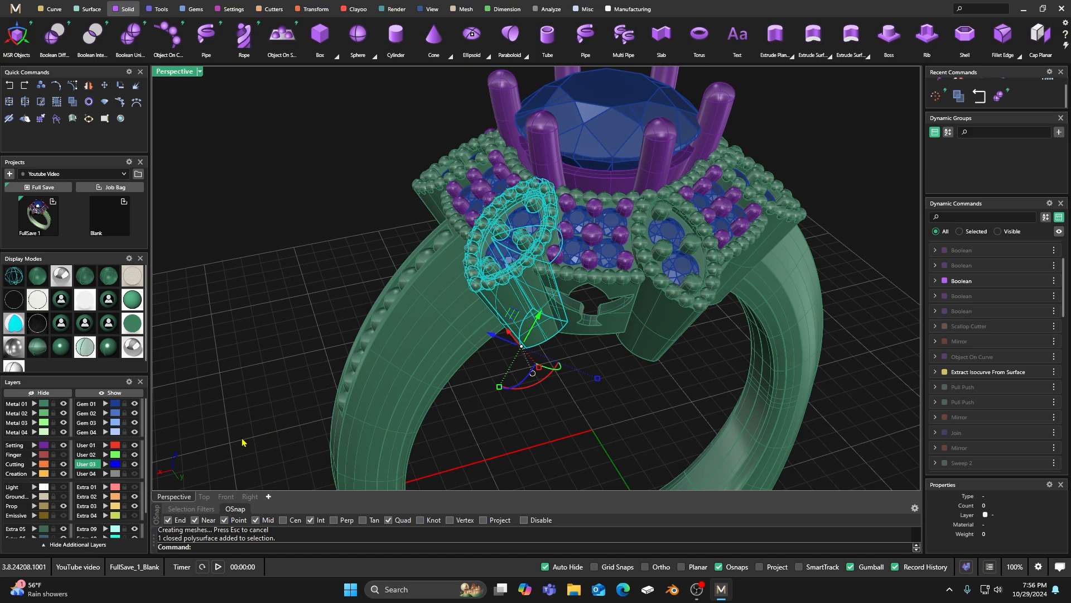
left_click(35, 516)
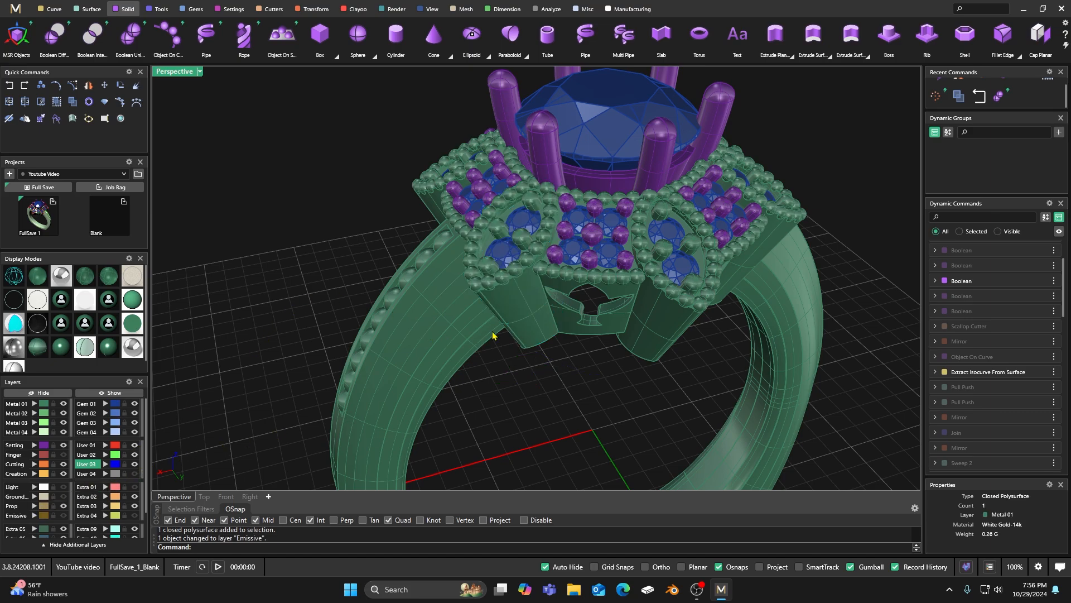
left_click(519, 327)
- Inspect the ring head, selecting the neighbouring petal and the united halo to see which pieces are joined, and deselect
scroll(447, 359, "down", 3)
right_click_drag(447, 359, 404, 292)
left_click(551, 317)
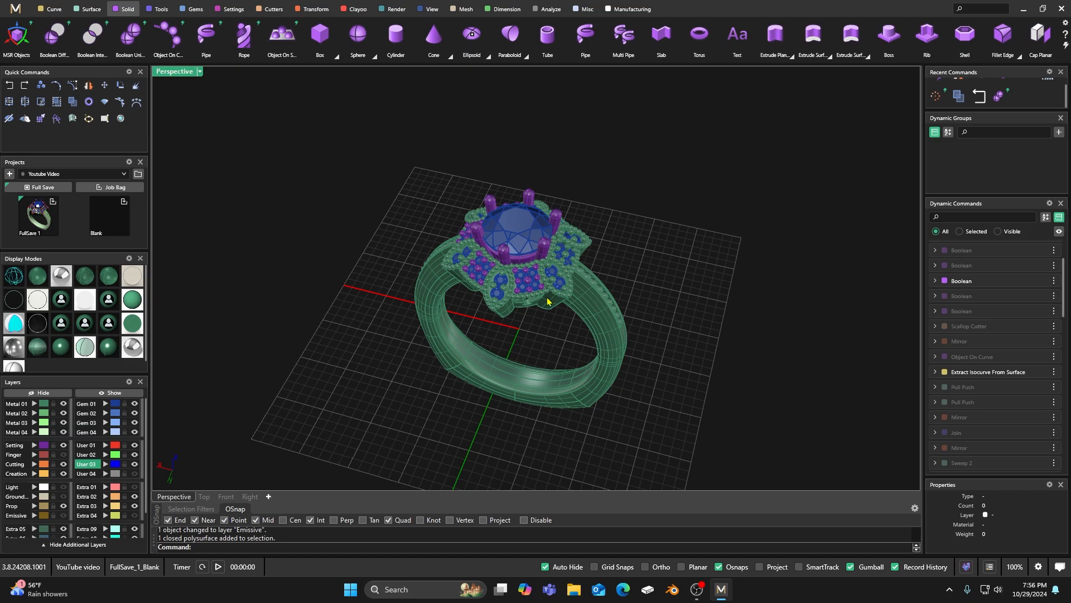
scroll(550, 305, "up", 3)
right_click_drag(565, 350, 550, 328)
scroll(515, 305, "down", 3)
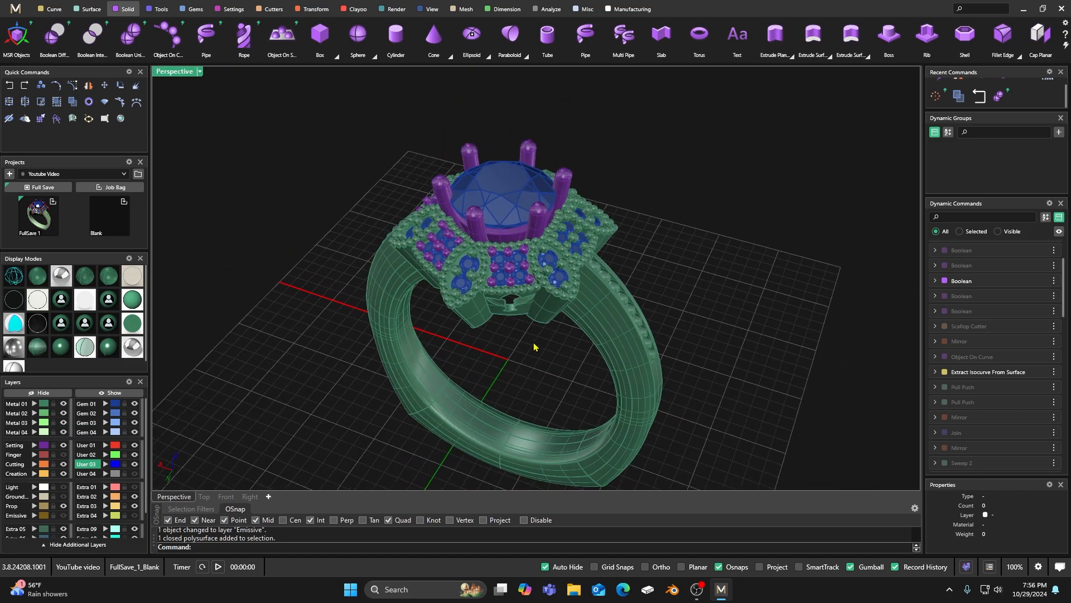
scroll(535, 345, "up", 3)
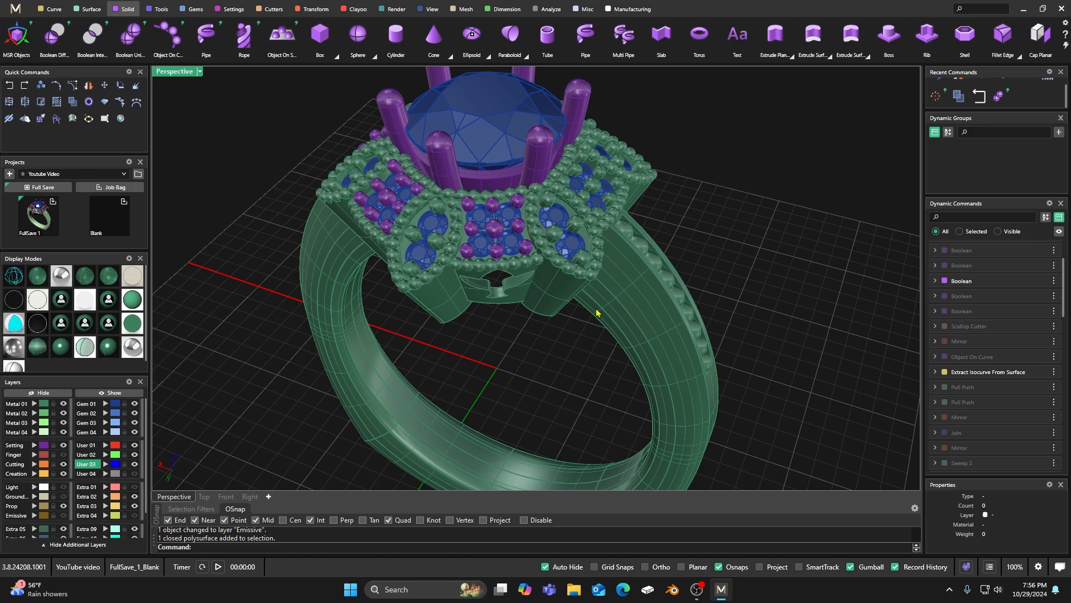
scroll(591, 308, "down", 2)
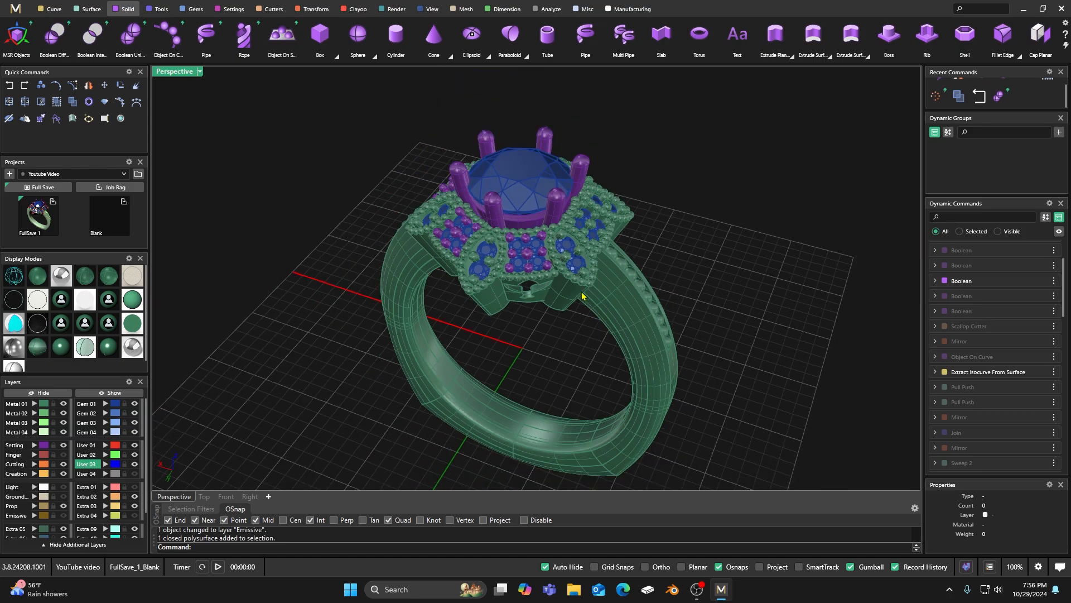
left_click(564, 297)
left_click(519, 305)
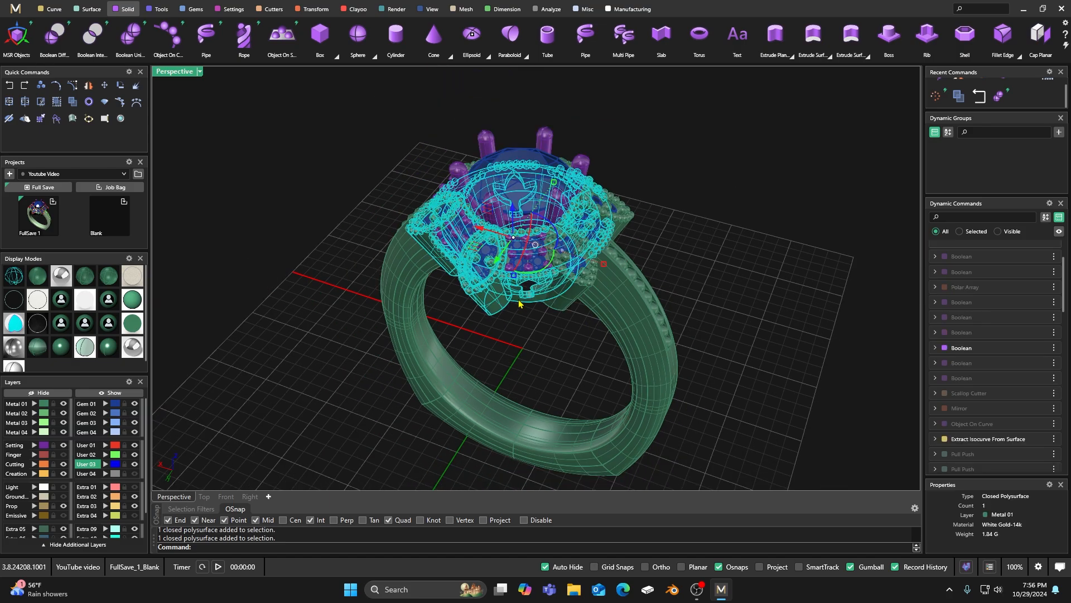
left_click(536, 363)
right_click_drag(536, 363, 572, 306)
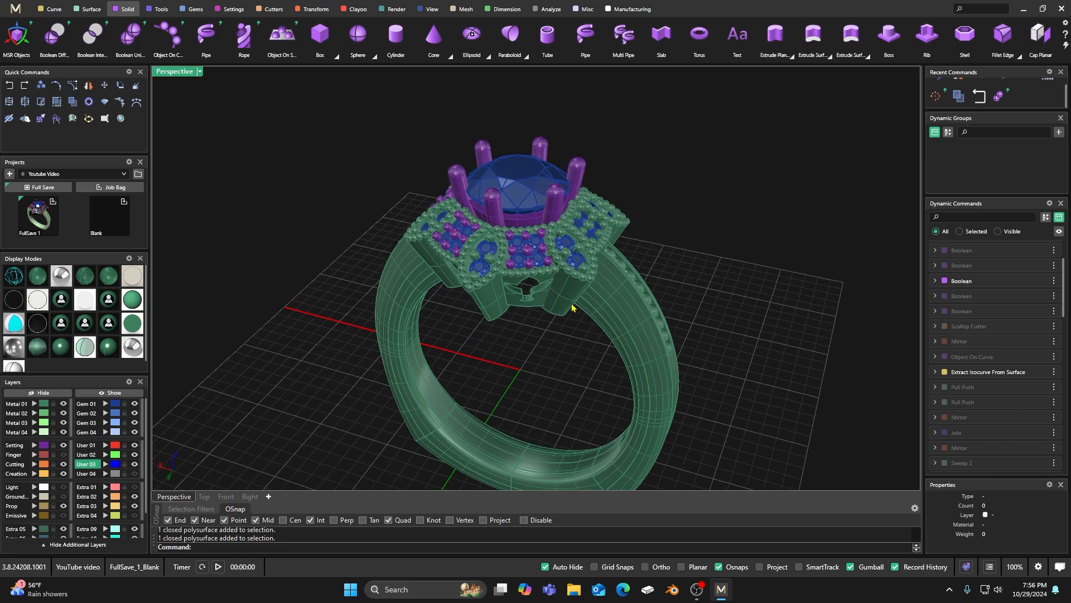
- Boolean-union the halo as first surface with the ring band as second surface, and check the selection of the band
left_click(130, 35)
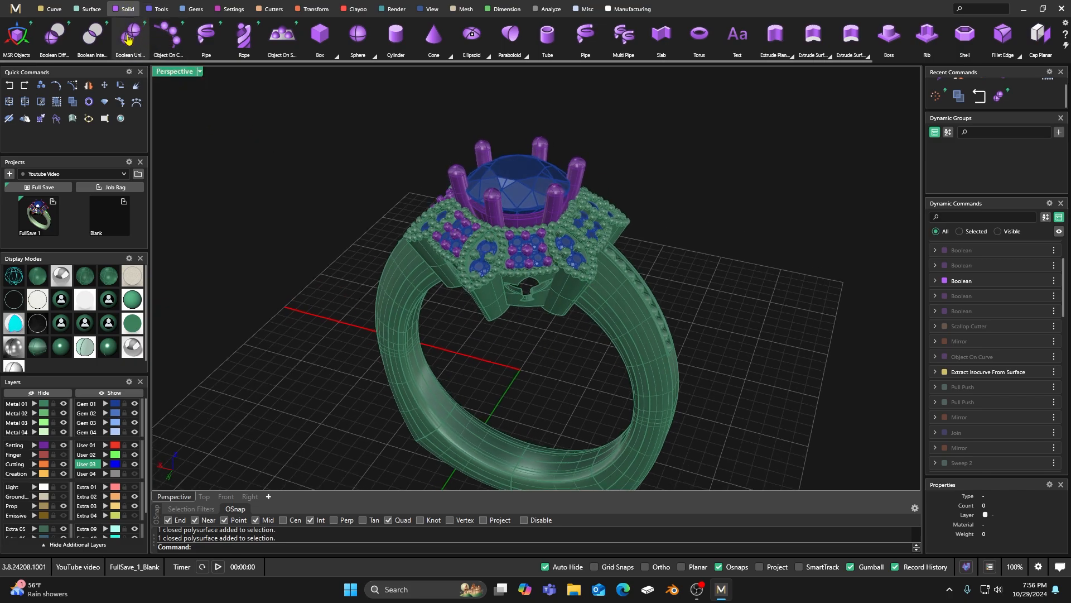
left_click(533, 302)
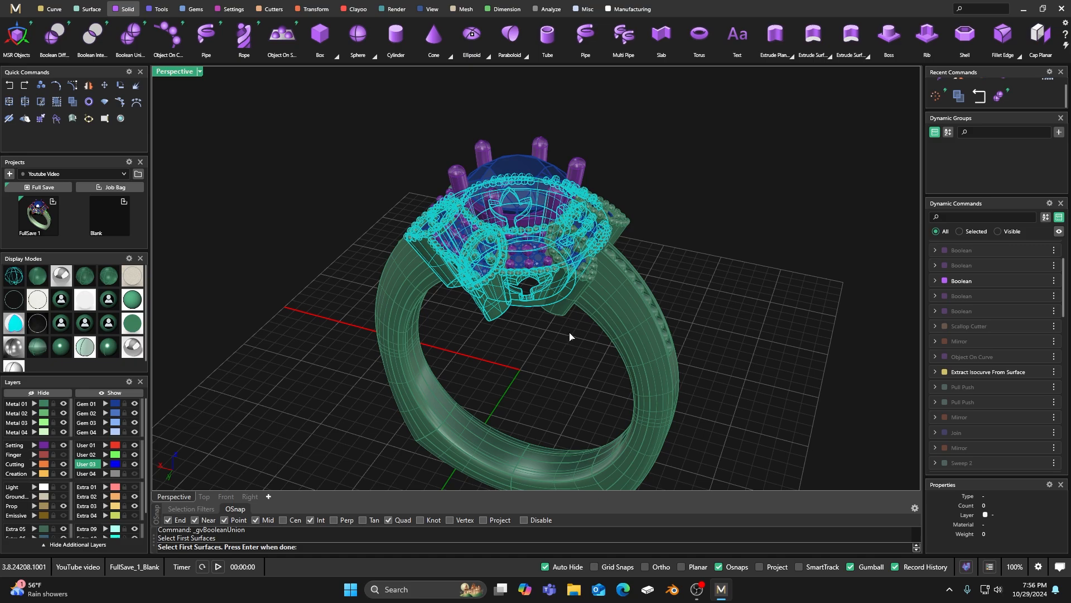
key("Return")
left_click(615, 302)
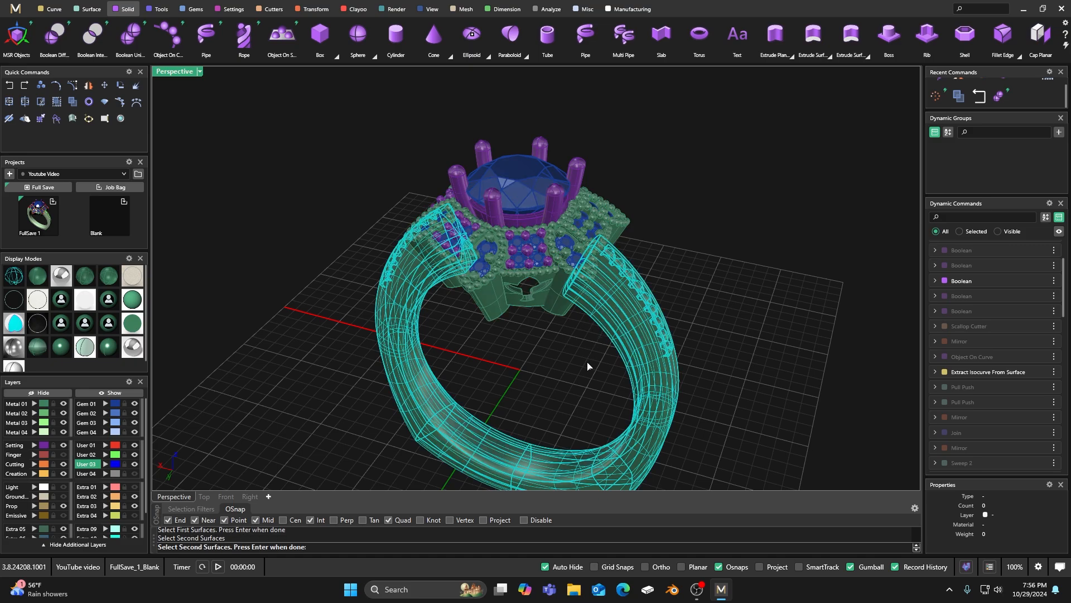
key("Return")
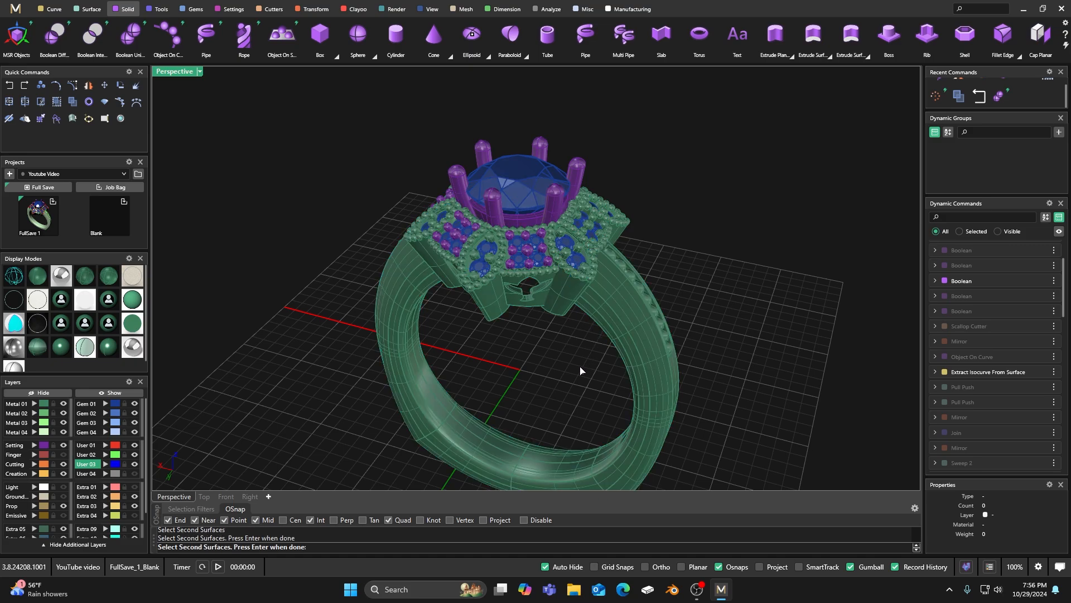
key("Return")
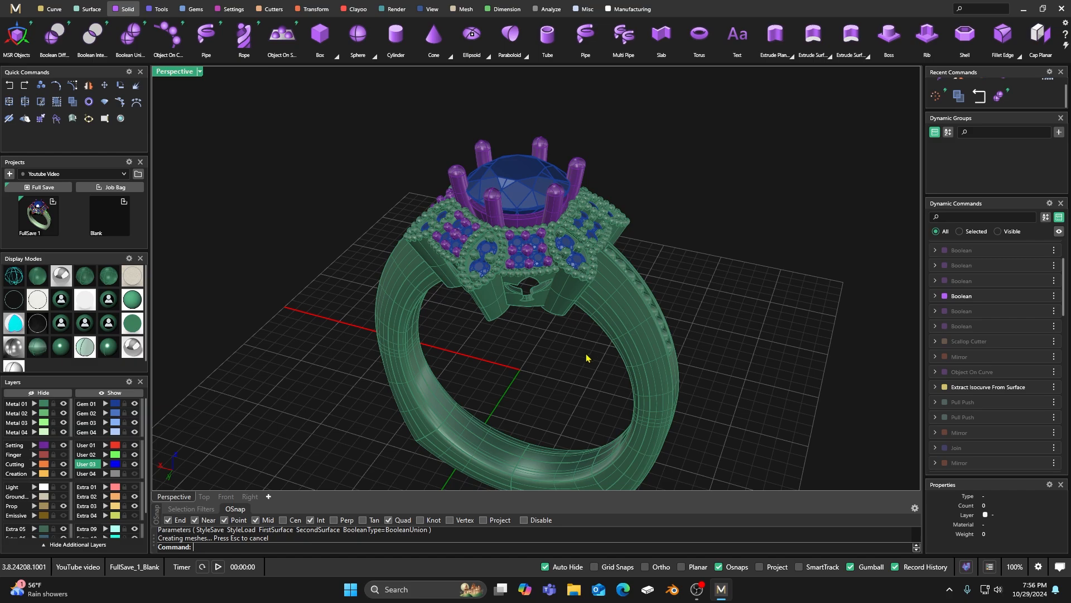
left_click(609, 316)
left_click(659, 248)
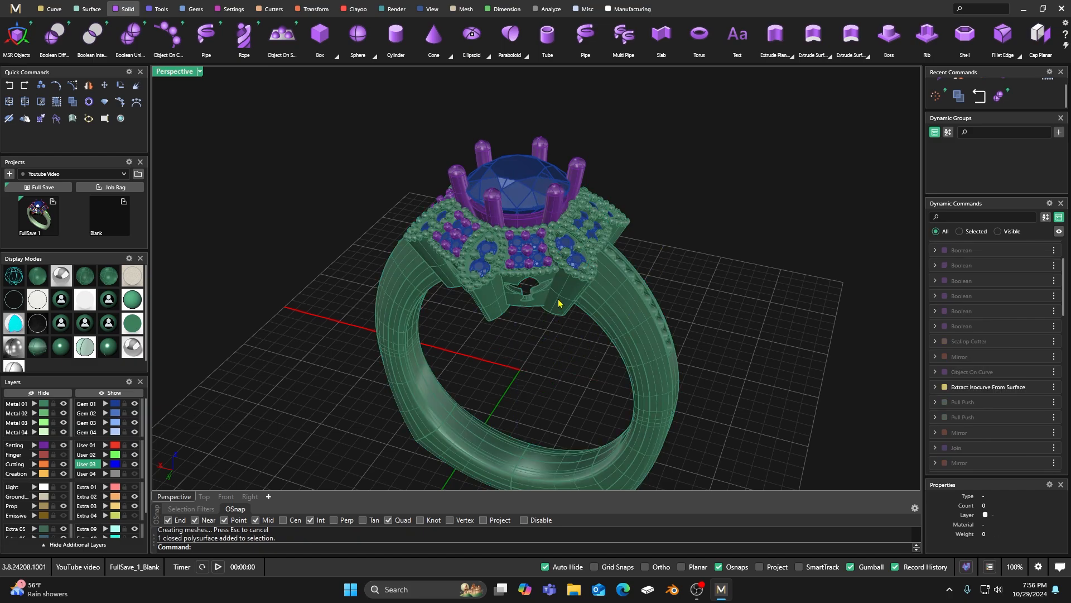
- Examine the halo, petals and band of the ring up close and from above after the union
mouse_move(513, 341)
right_mouse_down()
mouse_move(493, 342)
mouse_move(504, 332)
mouse_move(547, 351)
mouse_move(505, 329)
mouse_move(514, 322)
right_mouse_up()
scroll(457, 277, "up", 3)
scroll(458, 277, "up", 3)
scroll(514, 322, "down", 3)
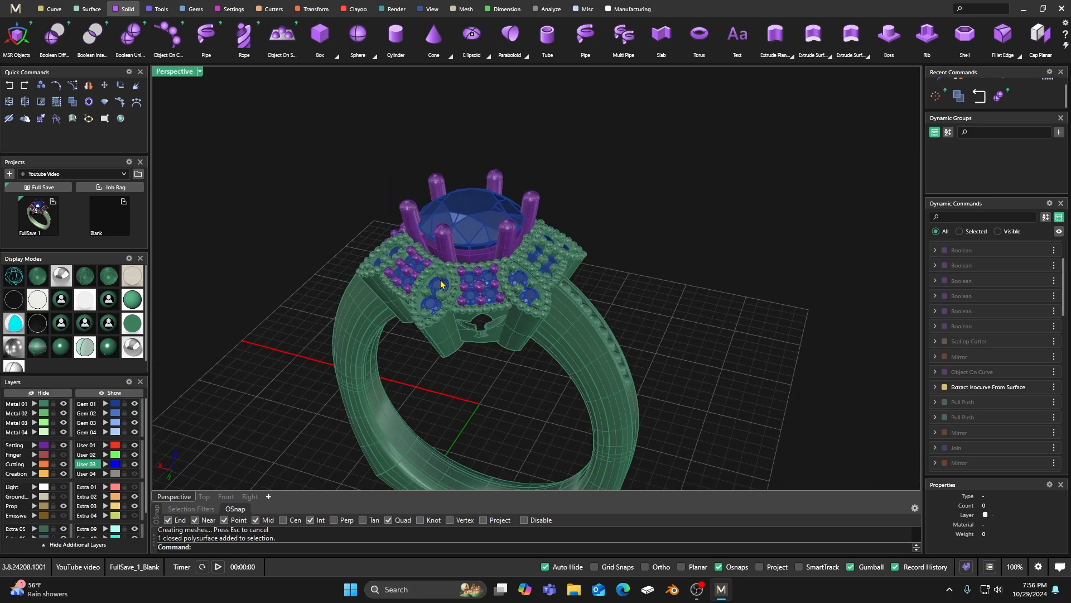
scroll(500, 271, "down", 2)
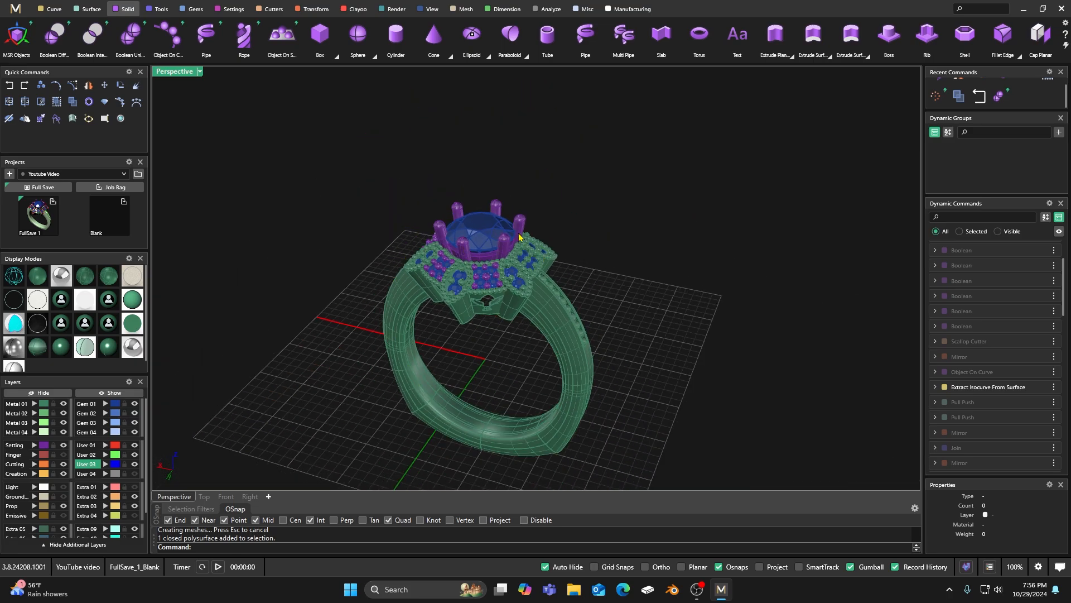
right_click_drag(519, 236, 554, 112)
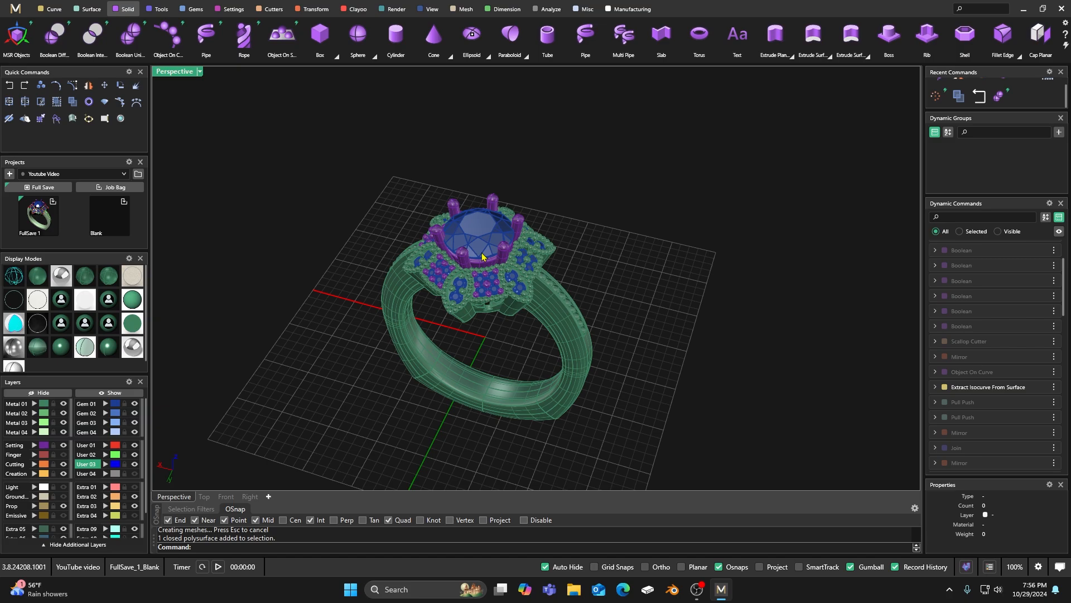
scroll(483, 257, "up", 2)
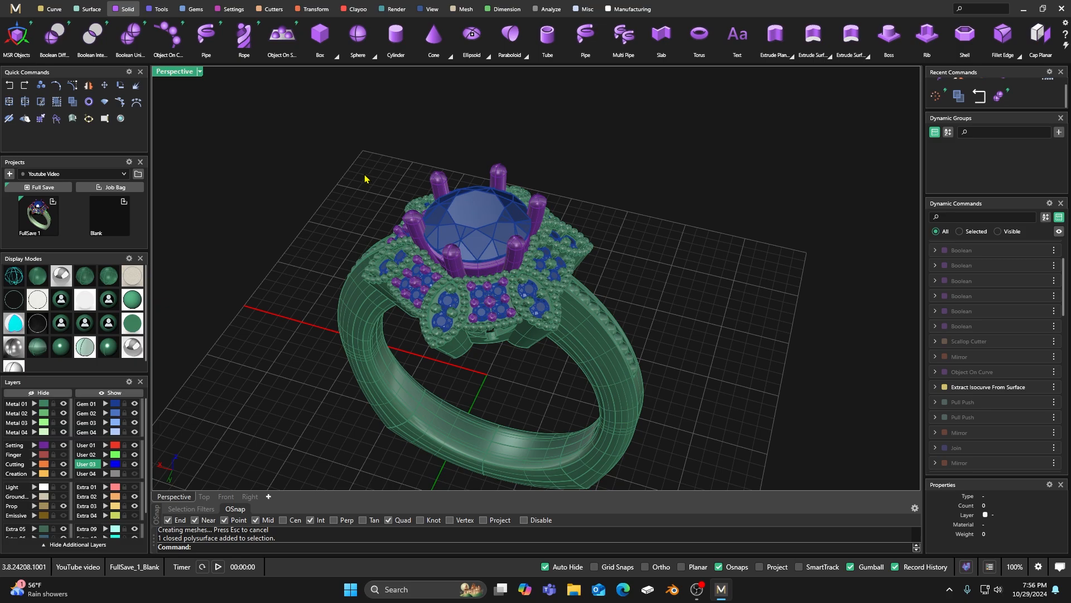
scroll(471, 356, "down", 5)
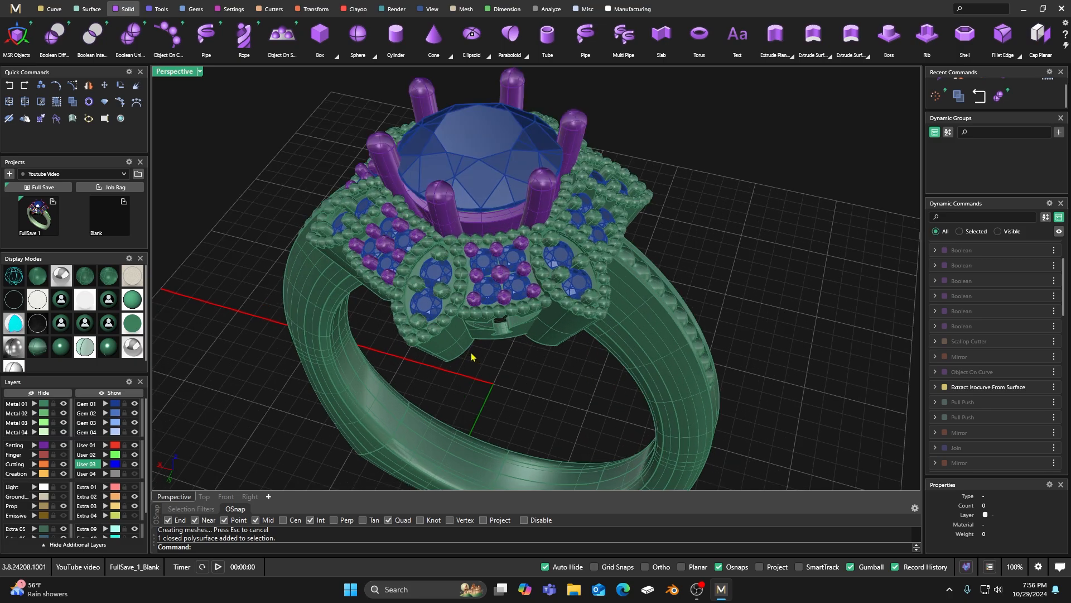
- Inspect the ring head from several angles and select the united halo and band to check they form one piece, and deselect
scroll(431, 301, "up", 5)
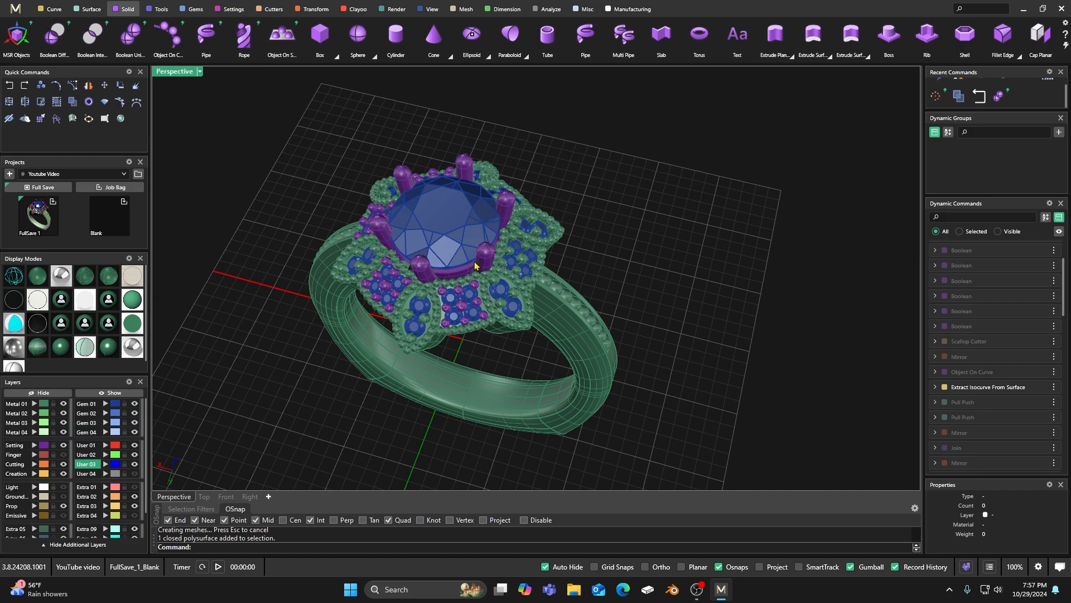
right_click_drag(465, 273, 455, 260)
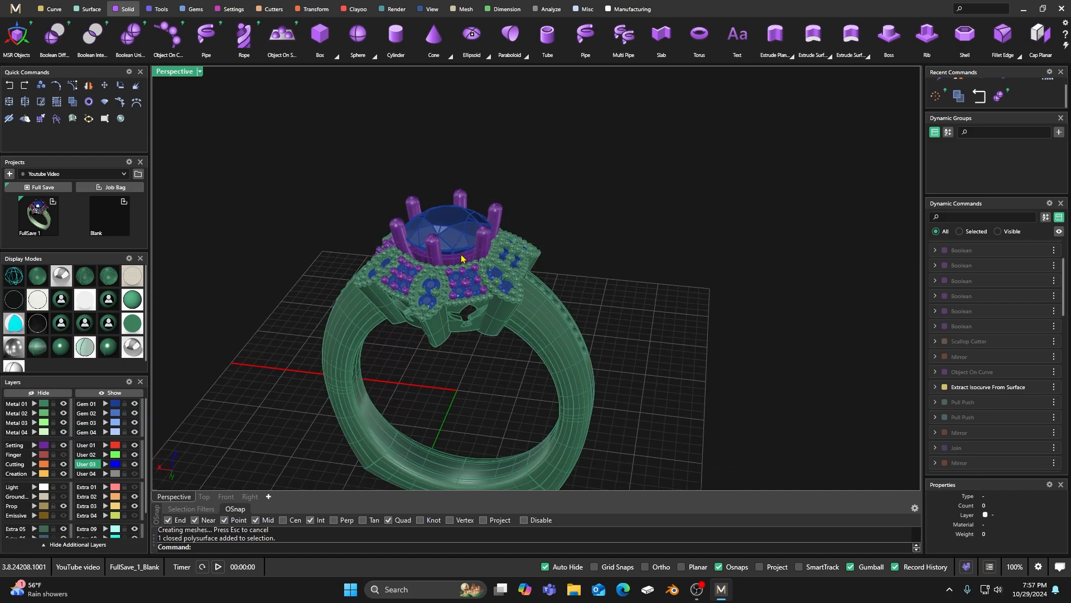
scroll(455, 259, "up", 3)
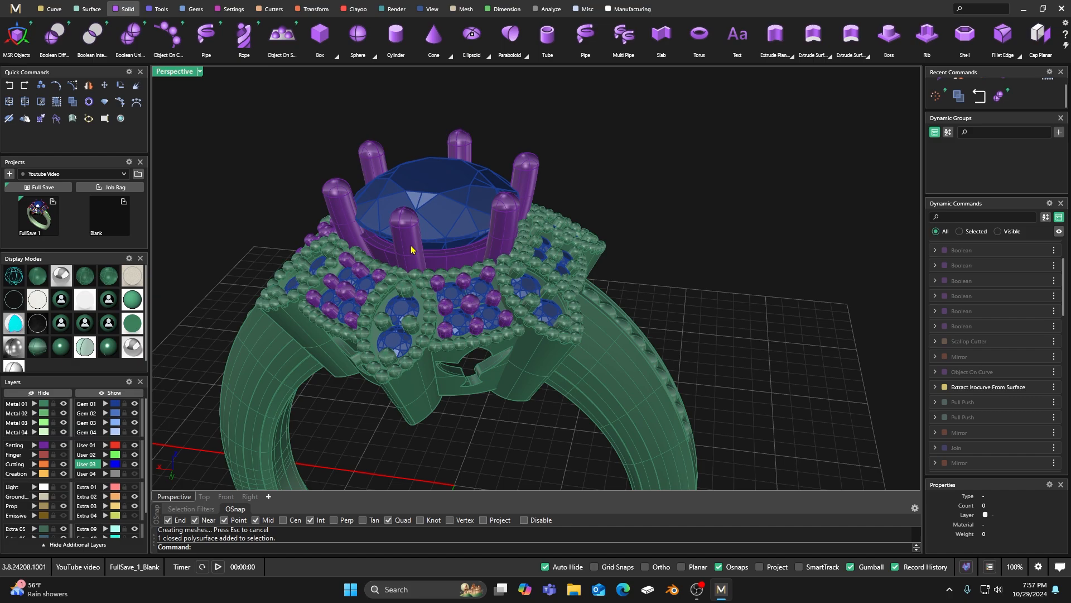
mouse_move(427, 307)
right_mouse_down()
mouse_move(454, 153)
mouse_move(428, 317)
right_mouse_up()
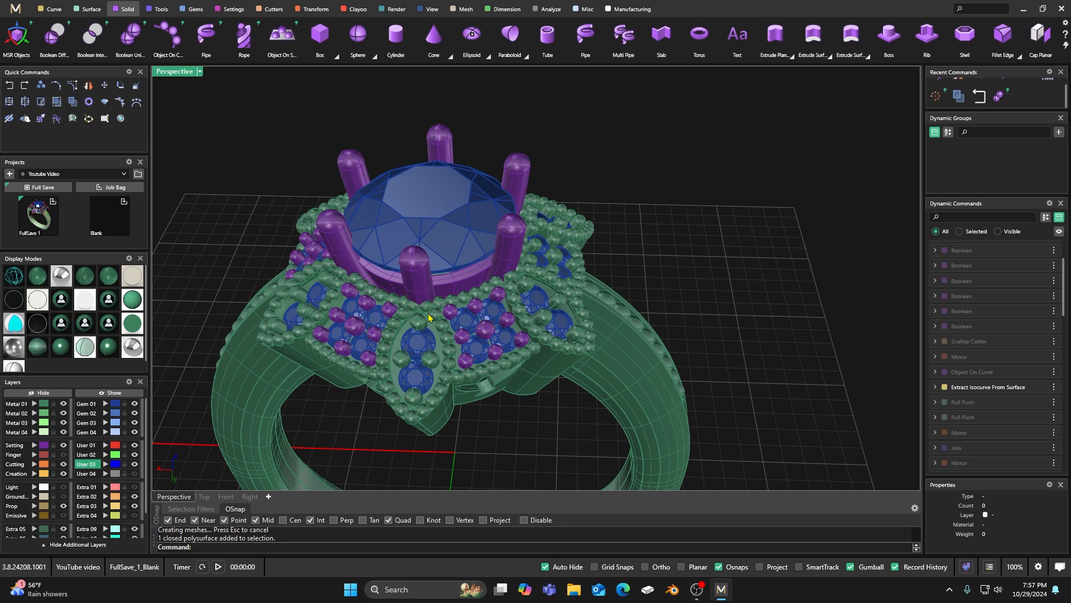
scroll(420, 290, "up", 3)
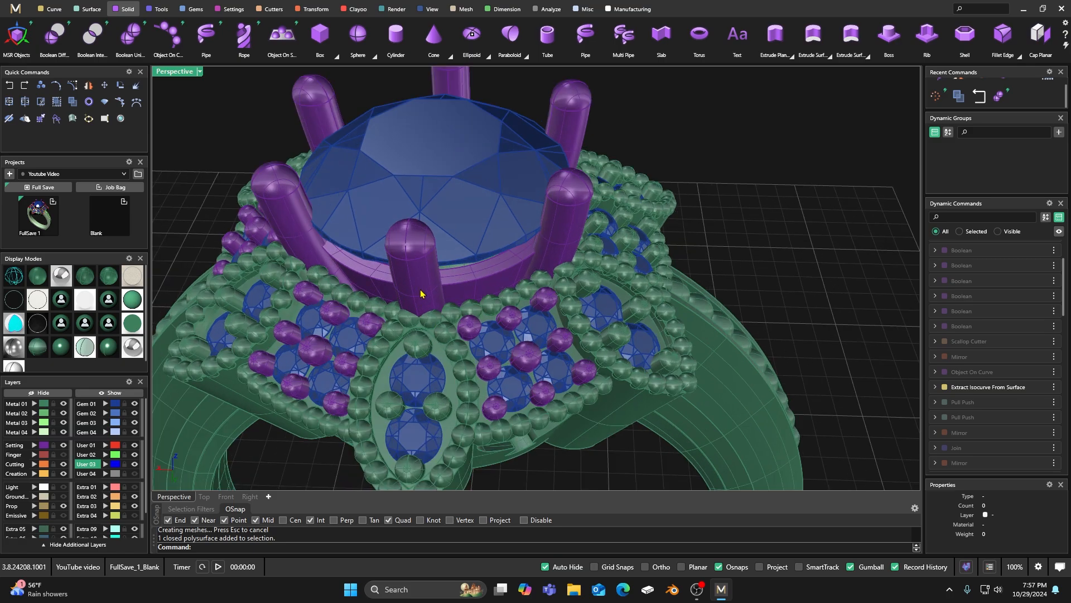
left_click(379, 314)
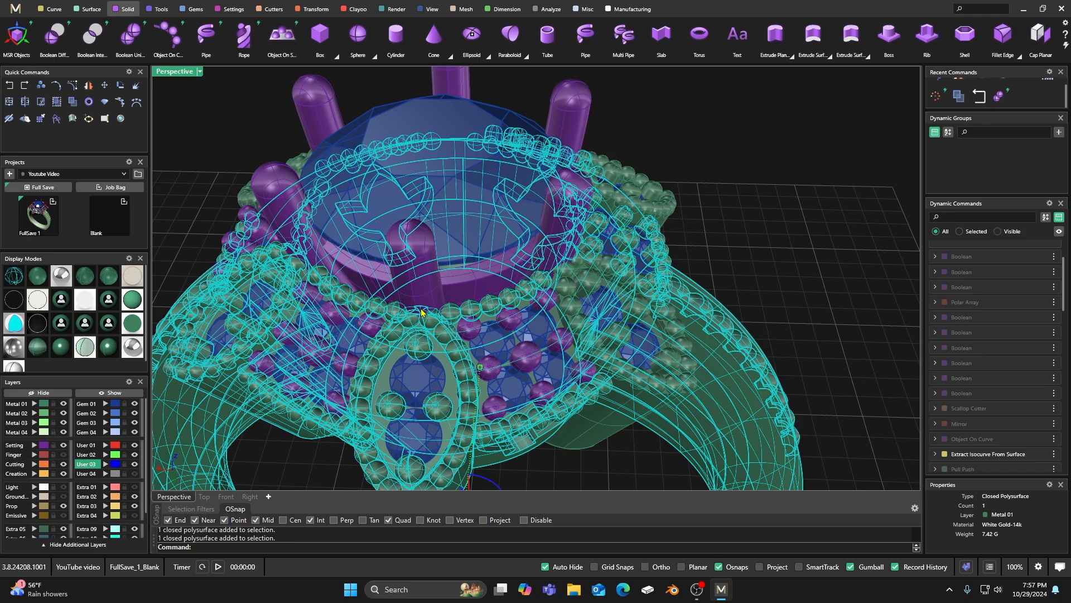
right_click_drag(512, 427, 466, 335)
left_click(539, 158)
- Select the center stone's prongs and head rail to check them as a separate setting group, and clear the selection
scroll(460, 280, "up", 2)
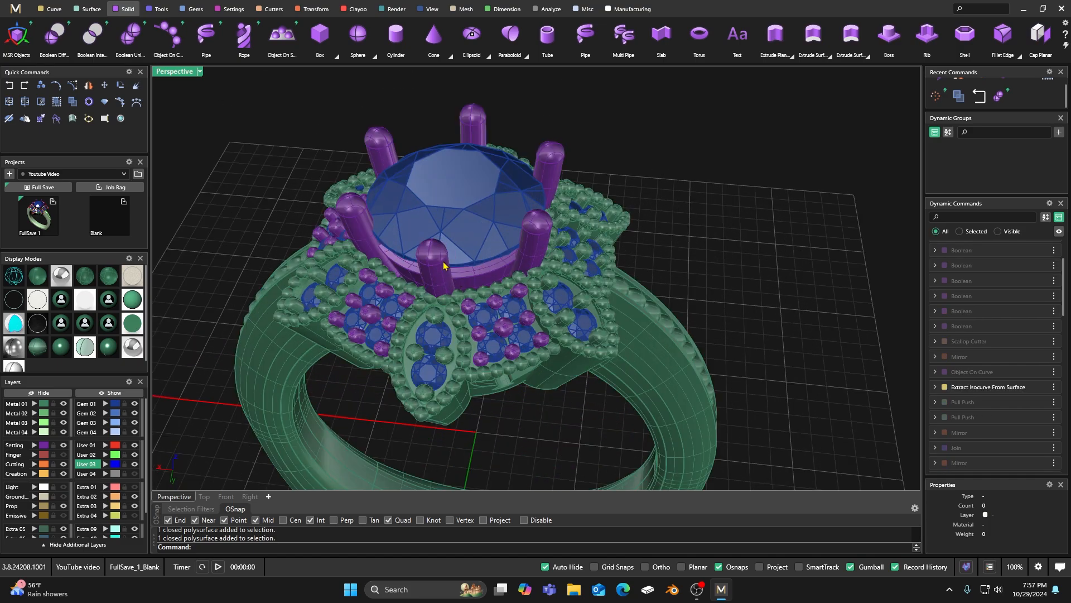
left_click(434, 271)
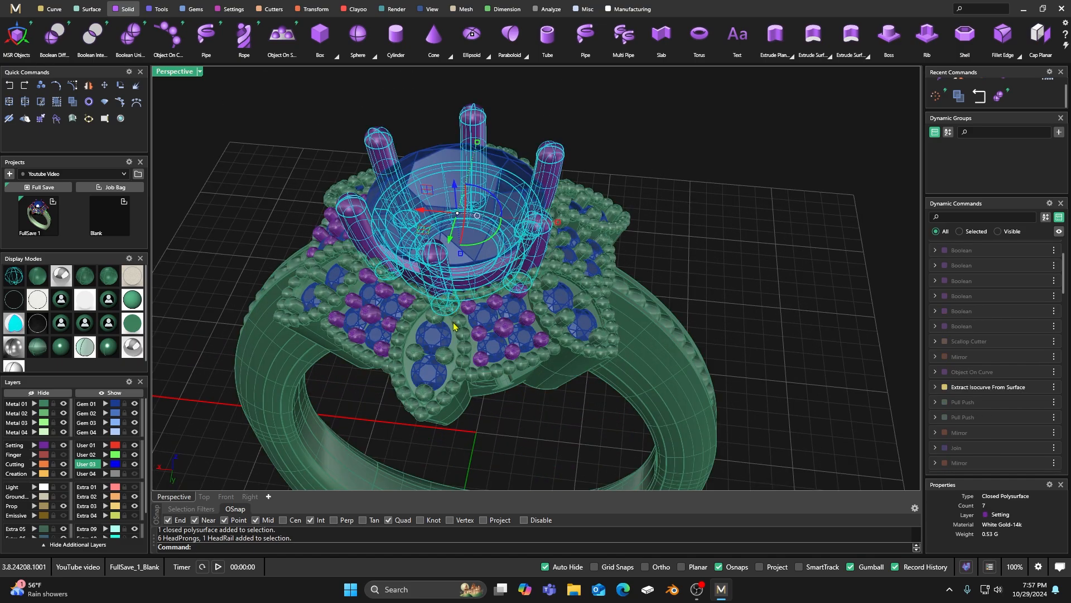
left_click(297, 142)
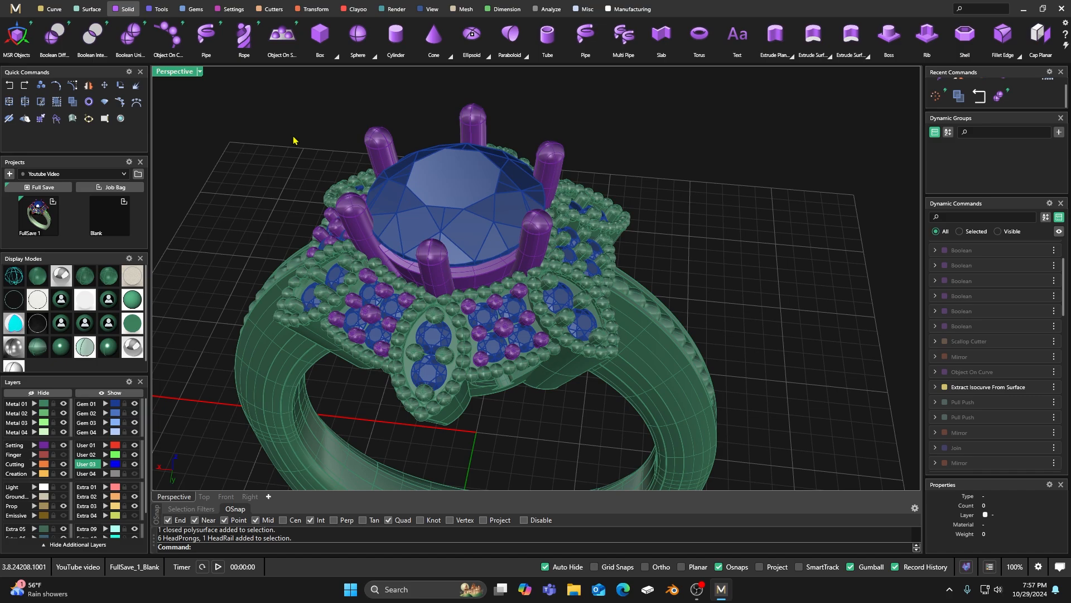
- View the whole ring and change its display to the glossy shaded mode without surface wires or edges
scroll(442, 177, "down", 3)
right_click_drag(443, 178, 462, 251)
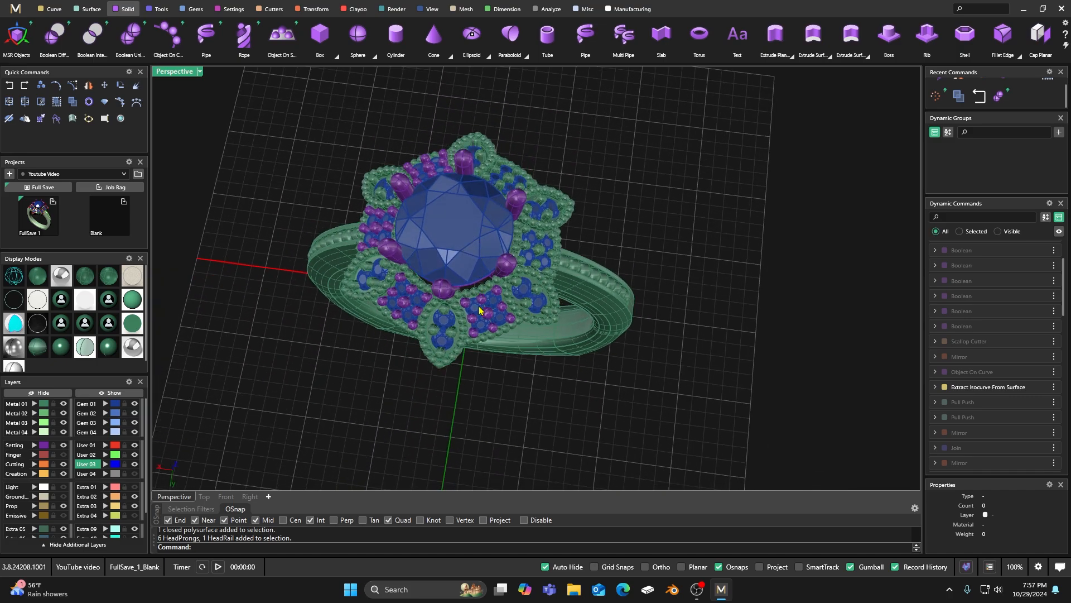
right_click_drag(502, 325, 439, 274)
right_click_drag(461, 306, 462, 314)
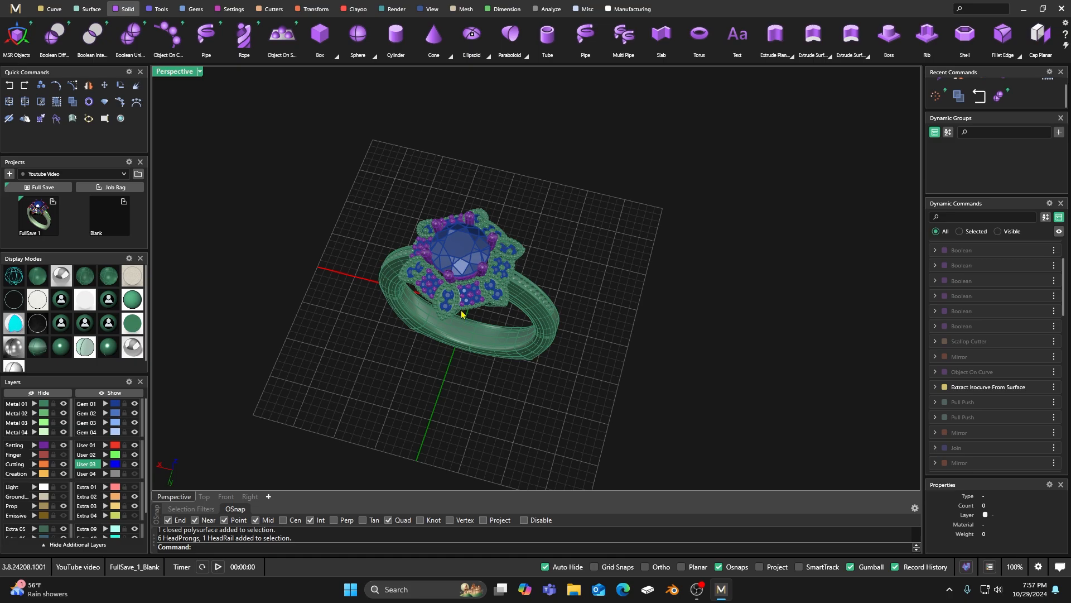
scroll(461, 314, "up", 2)
left_click(109, 347)
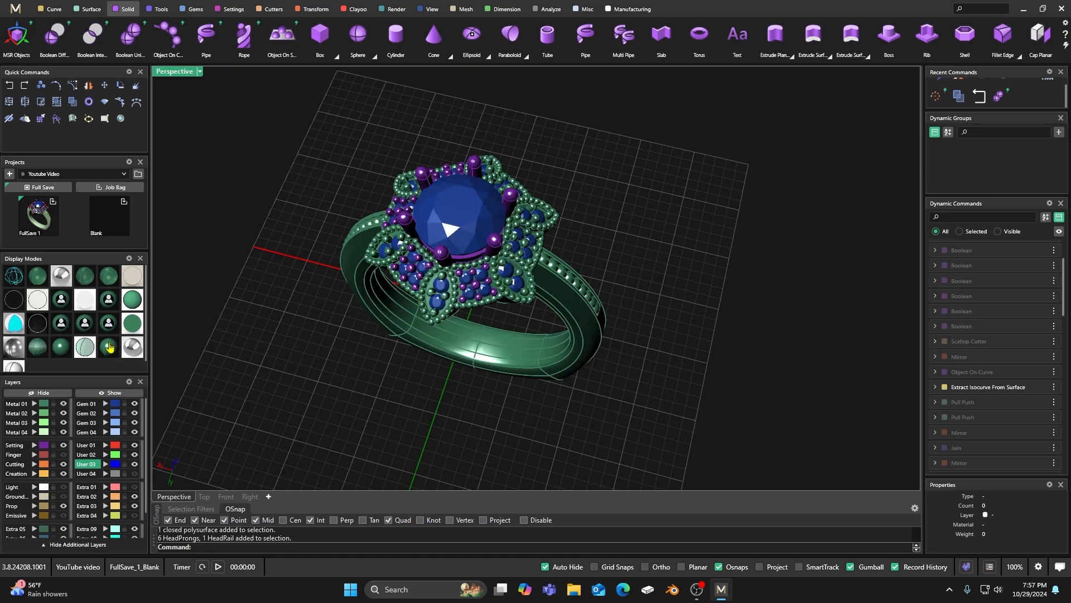
left_click(61, 347)
mouse_move(335, 356)
right_mouse_down()
mouse_move(408, 288)
mouse_move(354, 336)
right_mouse_up()
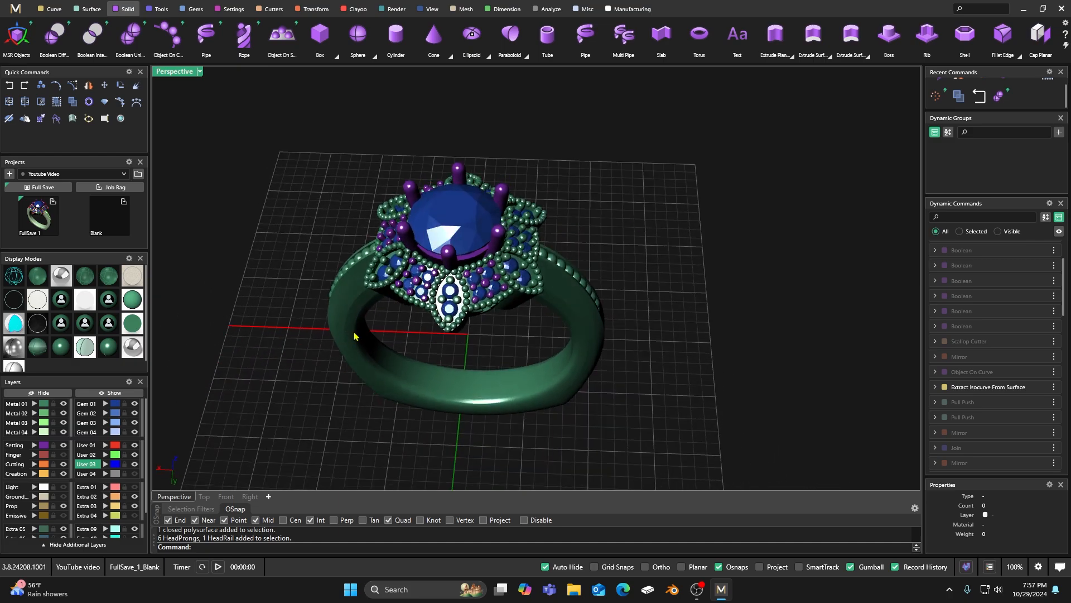